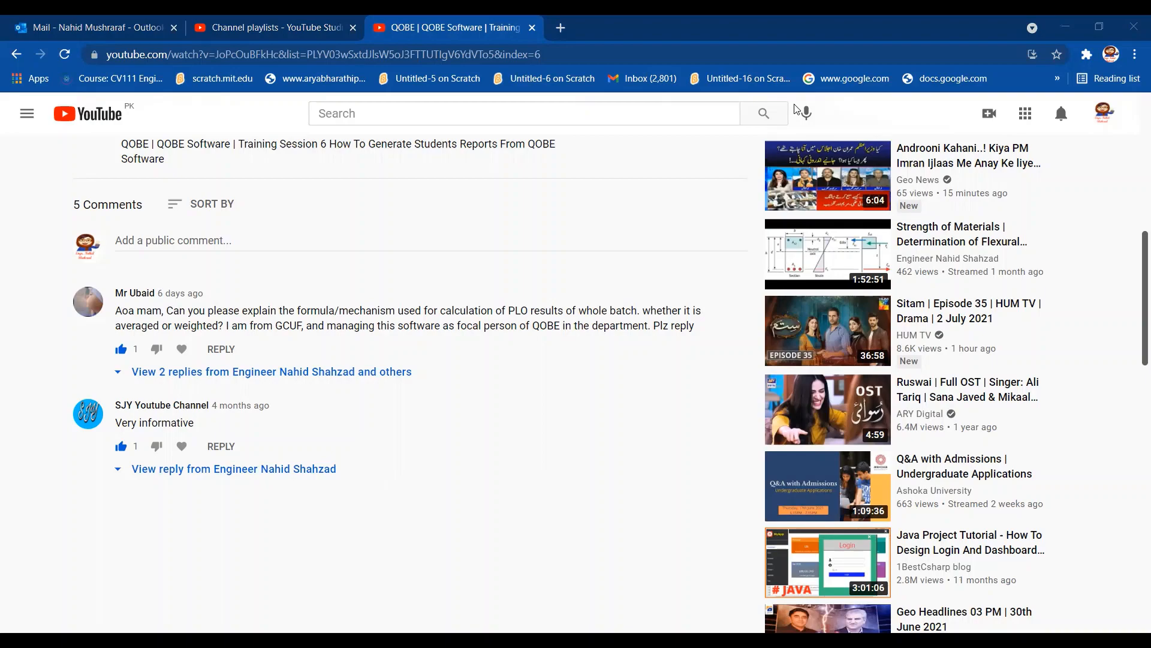
Switch to the Engineering Mechanics result workbook in Excel and correct the spelling of the quiz group heading to "Quizzes".
{"action": "key", "text": "alt+Tab"}
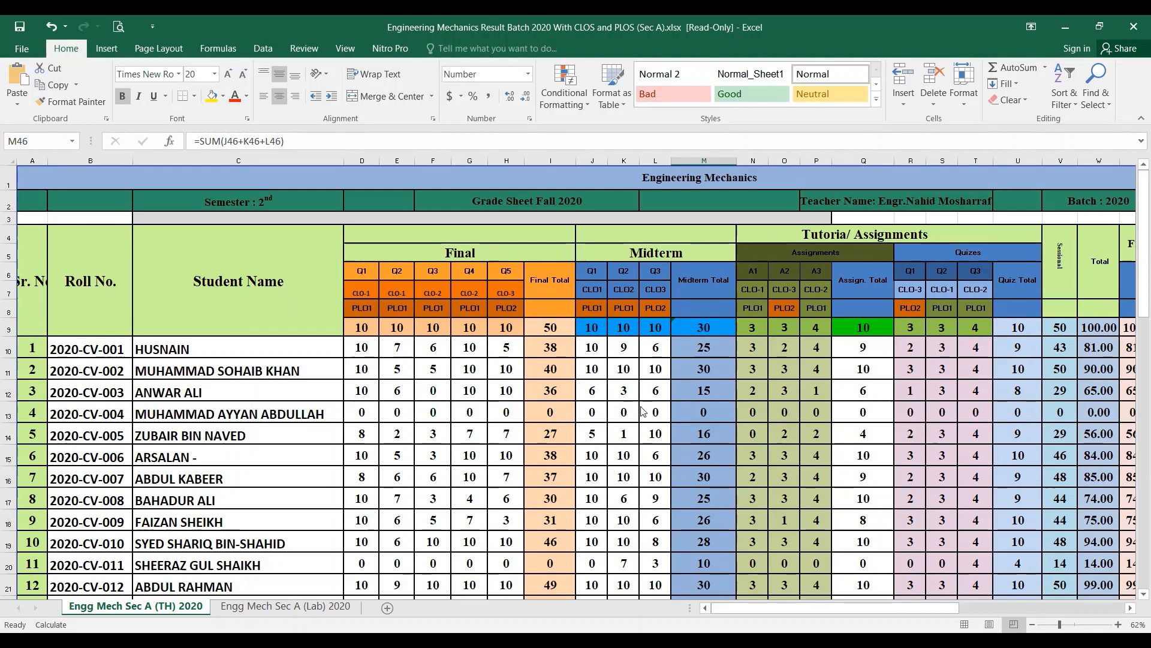
{"action": "key", "text": "alt+Tab"}
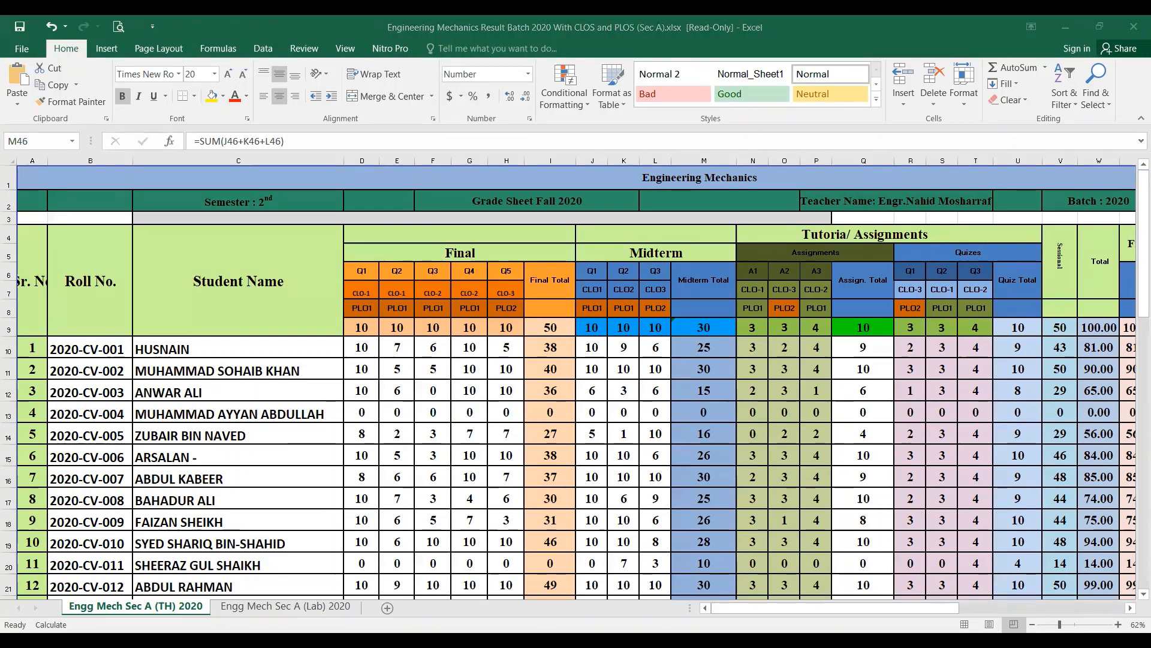
{"action": "key", "text": "alt+Tab"}
{"action": "scroll", "coordinate": [817, 454], "scroll_direction": "up", "scroll_amount": 1, "text": "ctrl"}
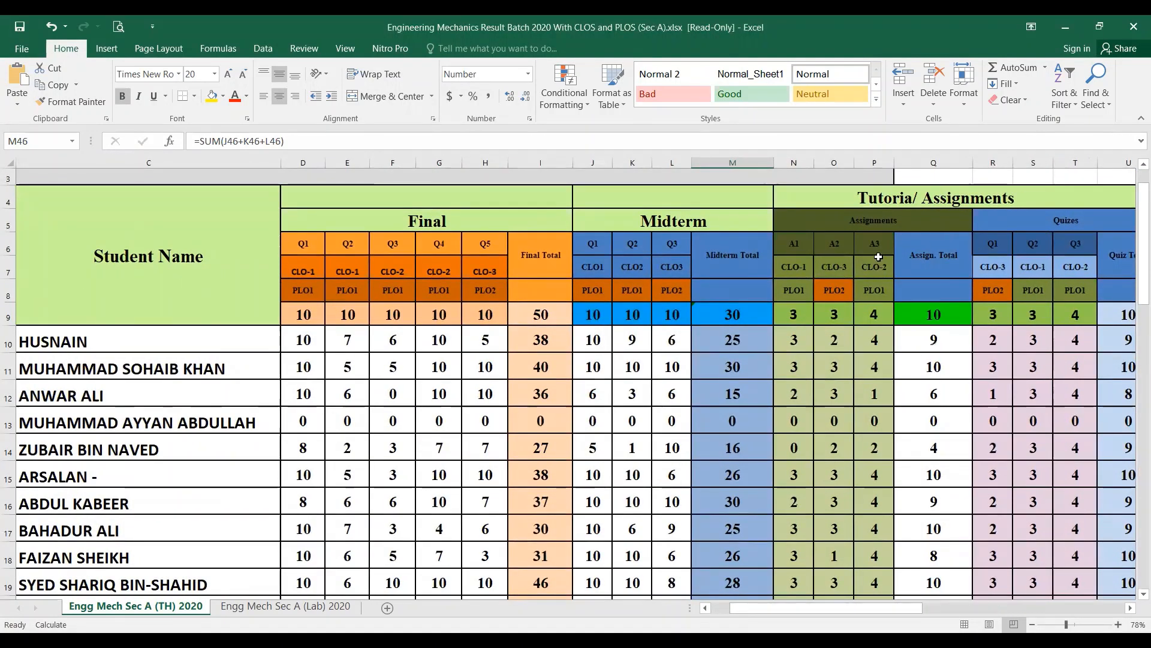
{"action": "double_click", "coordinate": [1079, 226]}
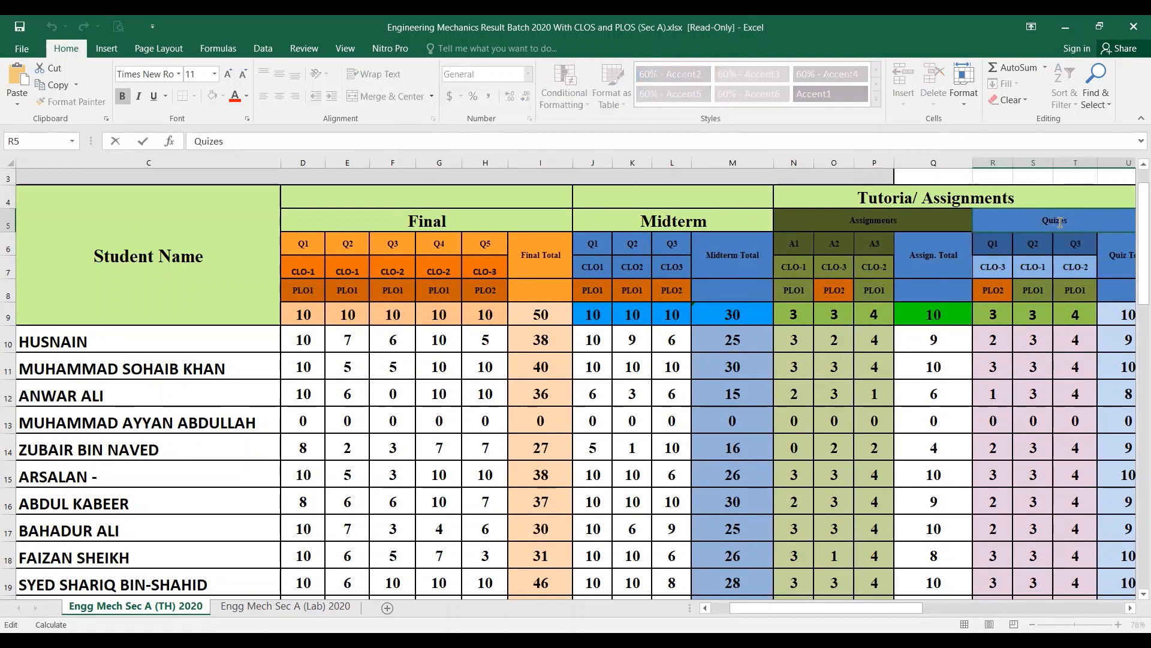
{"action": "type", "text": "z"}
{"action": "left_click", "coordinate": [943, 290]}
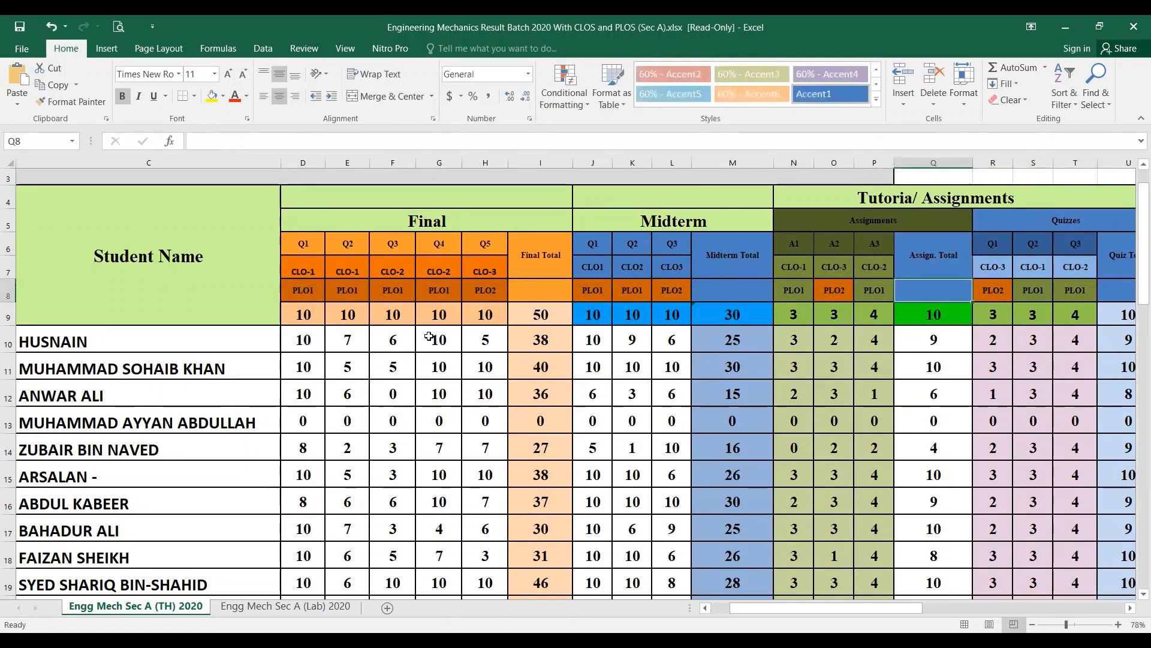
Examine the CLO and PLO assigned to each of the final exam questions Q1 to Q5.
{"action": "left_click", "coordinate": [431, 220]}
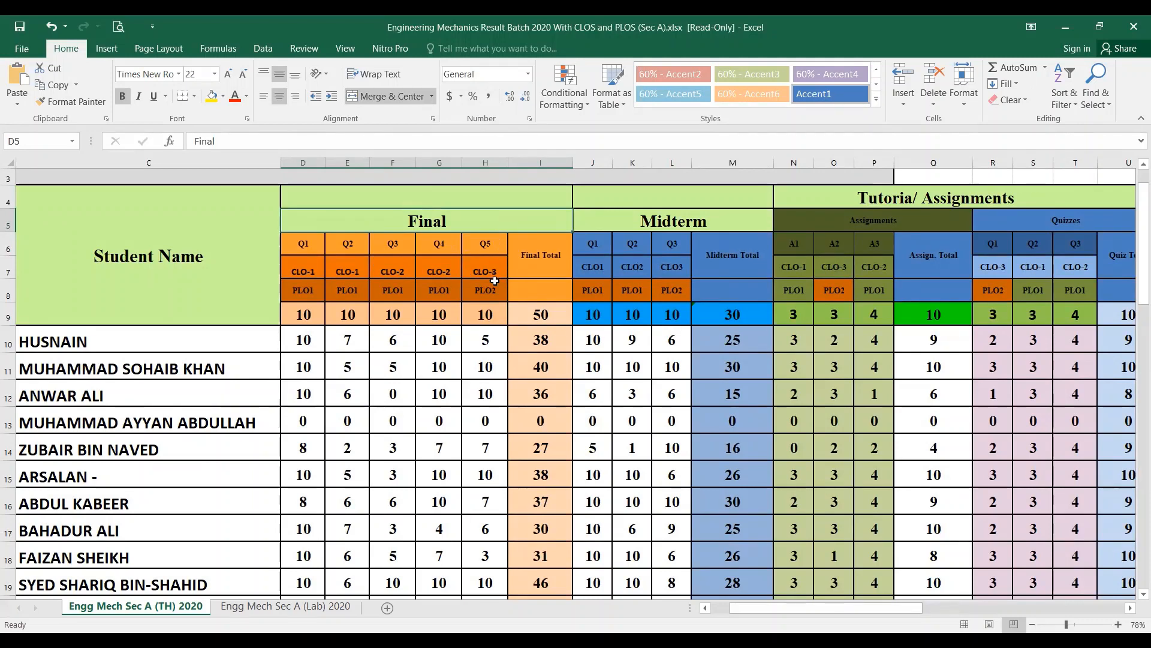
{"action": "left_click", "coordinate": [312, 297]}
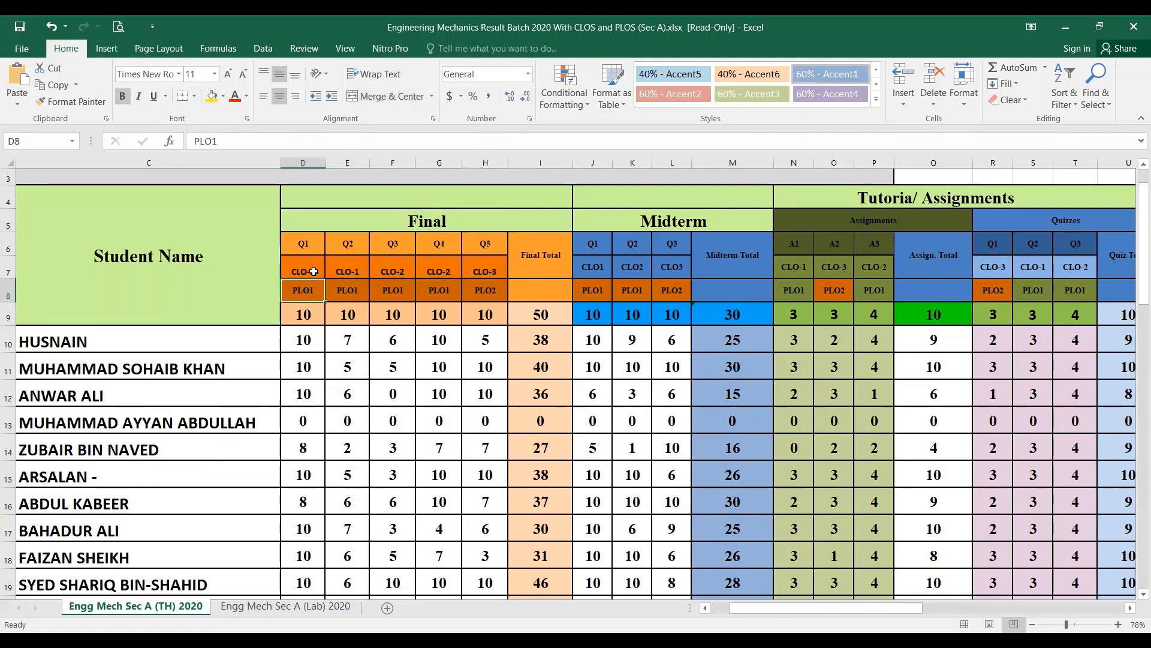
{"action": "left_click", "coordinate": [314, 272]}
{"action": "left_click", "coordinate": [315, 291]}
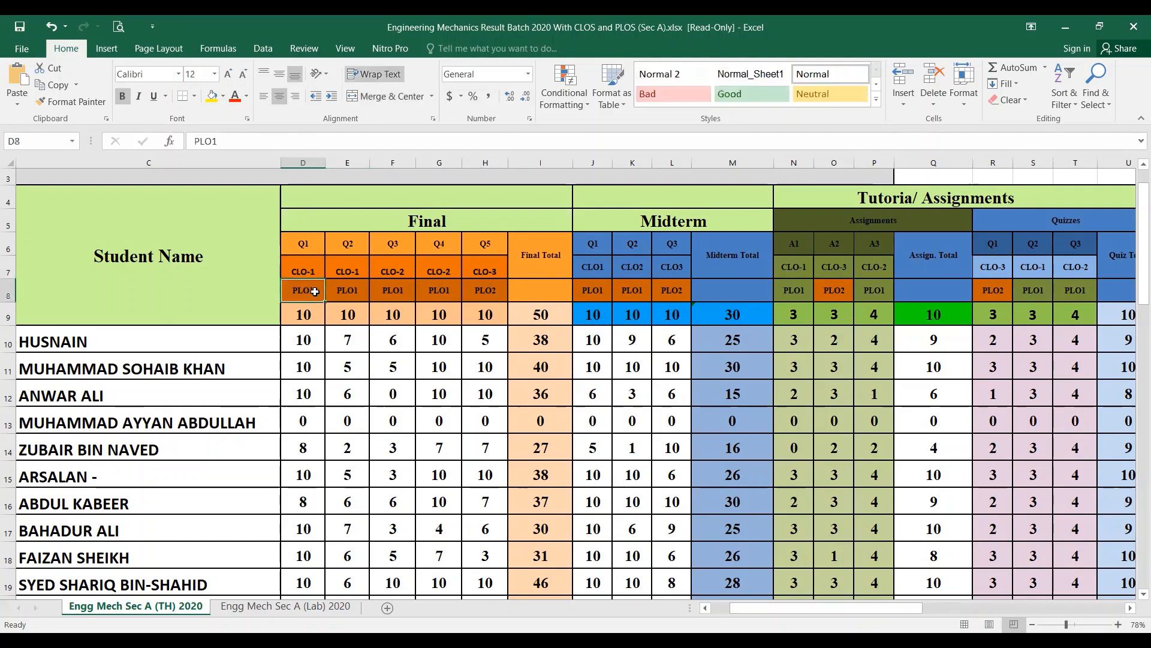
{"action": "left_click", "coordinate": [342, 262]}
{"action": "left_click", "coordinate": [346, 289]}
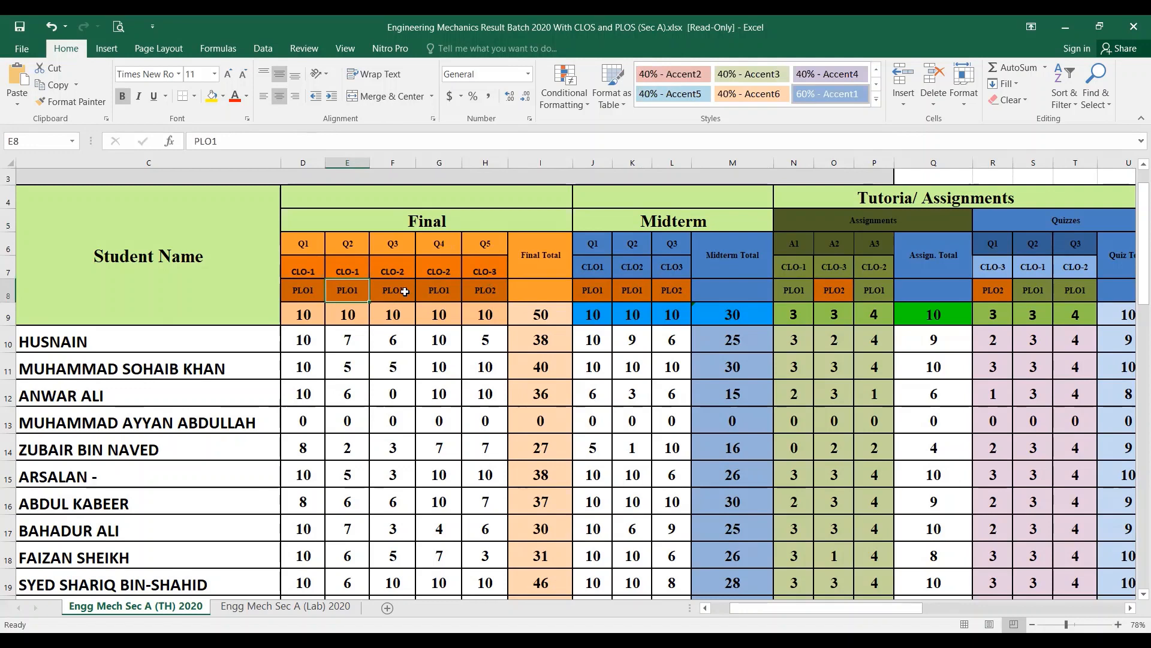
{"action": "left_click", "coordinate": [404, 291]}
{"action": "left_click", "coordinate": [436, 290]}
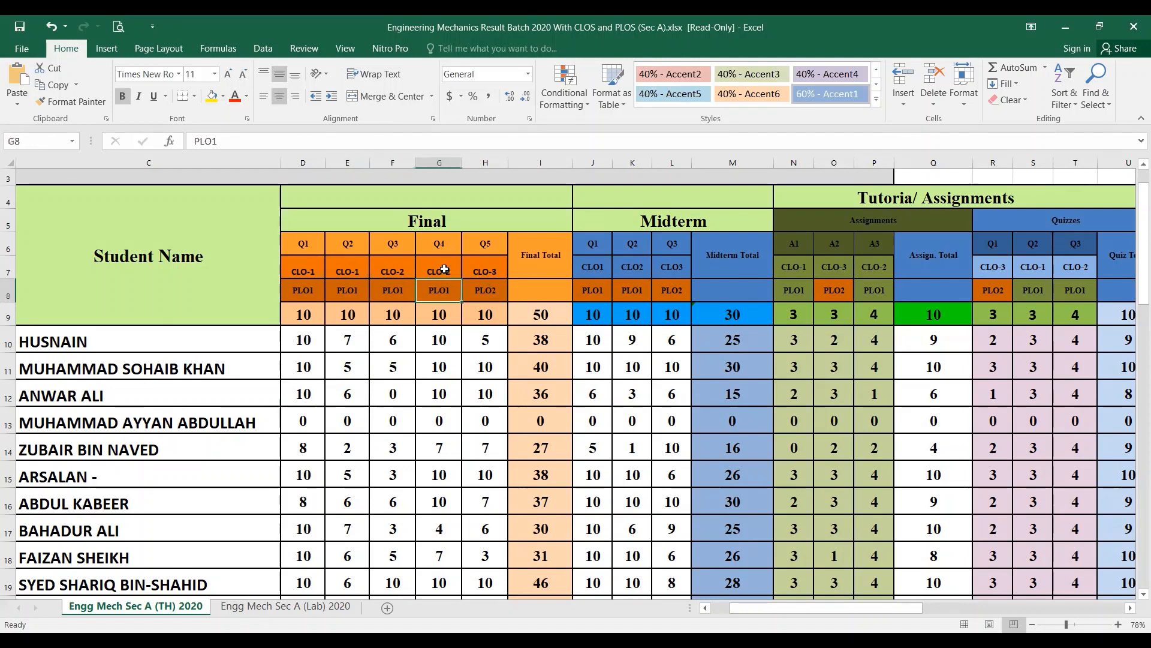
{"action": "left_click", "coordinate": [499, 270]}
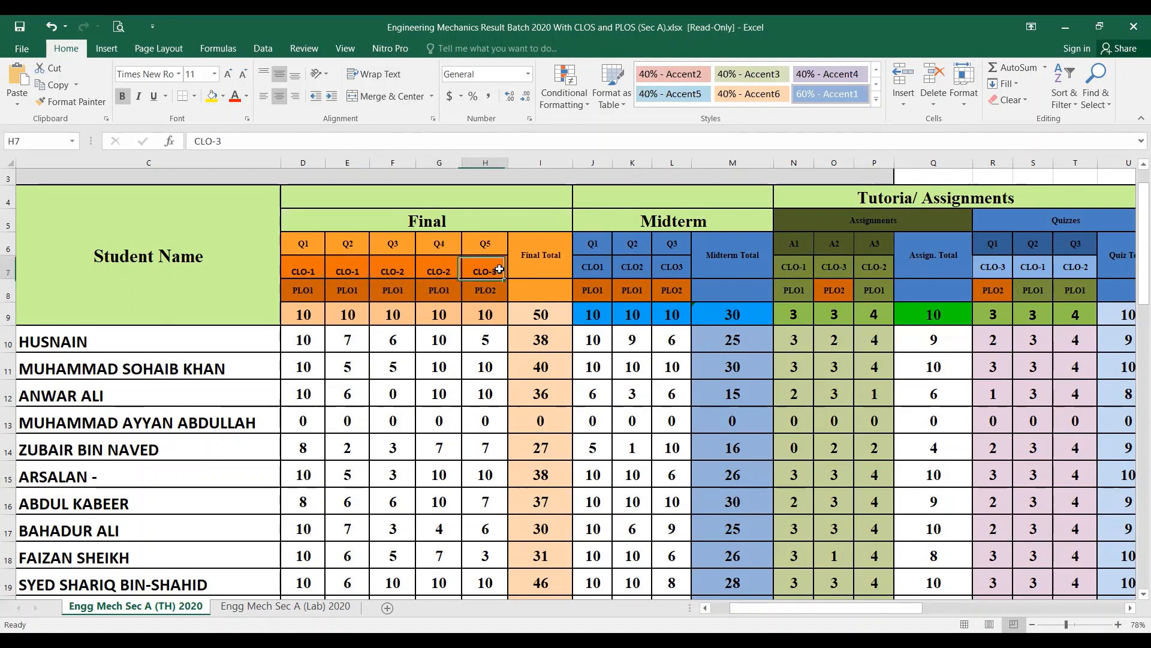
{"action": "left_click", "coordinate": [498, 288]}
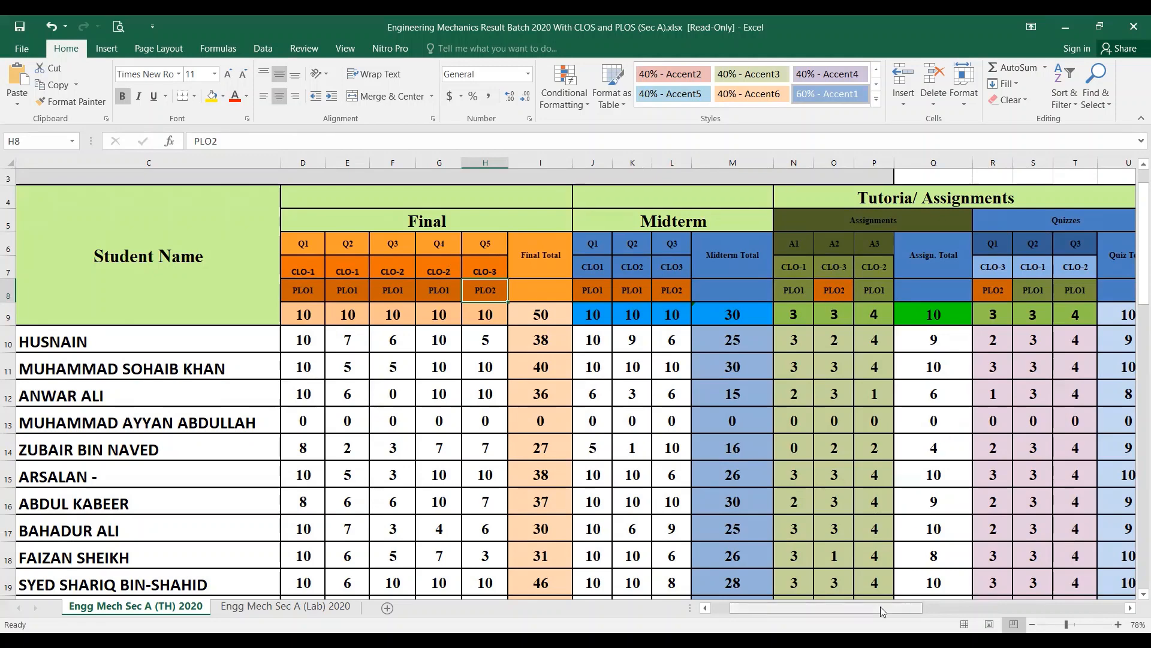
Review the theory sheet's marks, grades, student CLO and PLO results, and the CLO and PLO summary tables.
{"action": "mouse_move", "coordinate": [880, 606]}
{"action": "left_mouse_down"}
{"action": "mouse_move", "coordinate": [954, 609]}
{"action": "mouse_move", "coordinate": [864, 607]}
{"action": "left_mouse_up"}
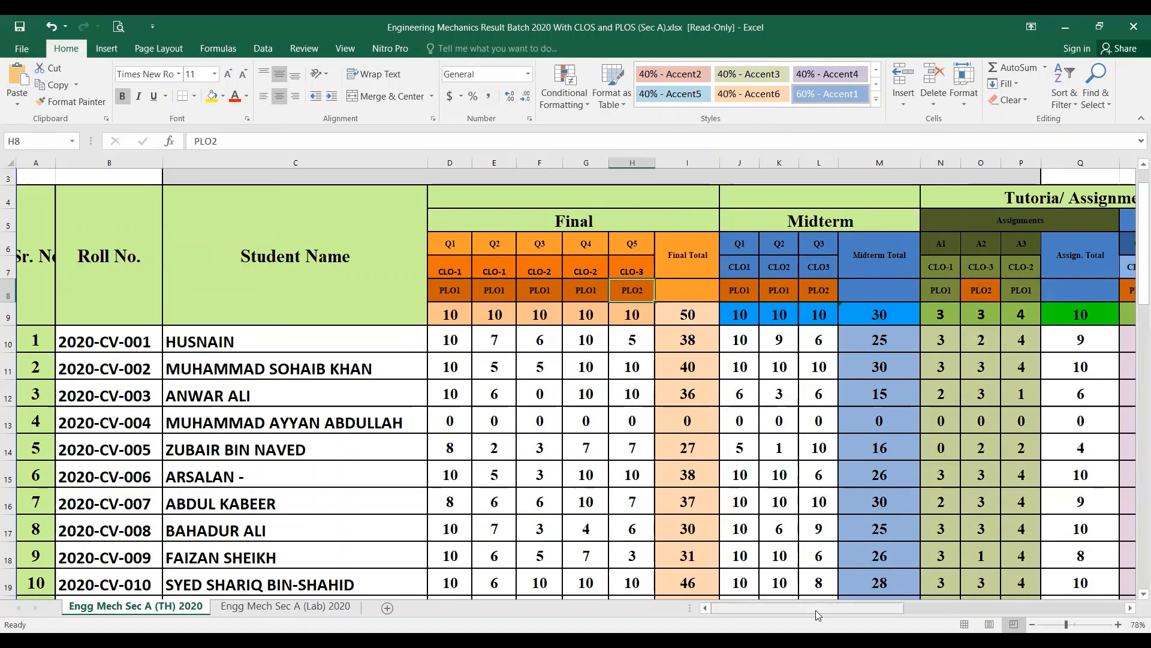
{"action": "left_click_drag", "start_coordinate": [816, 610], "coordinate": [844, 610]}
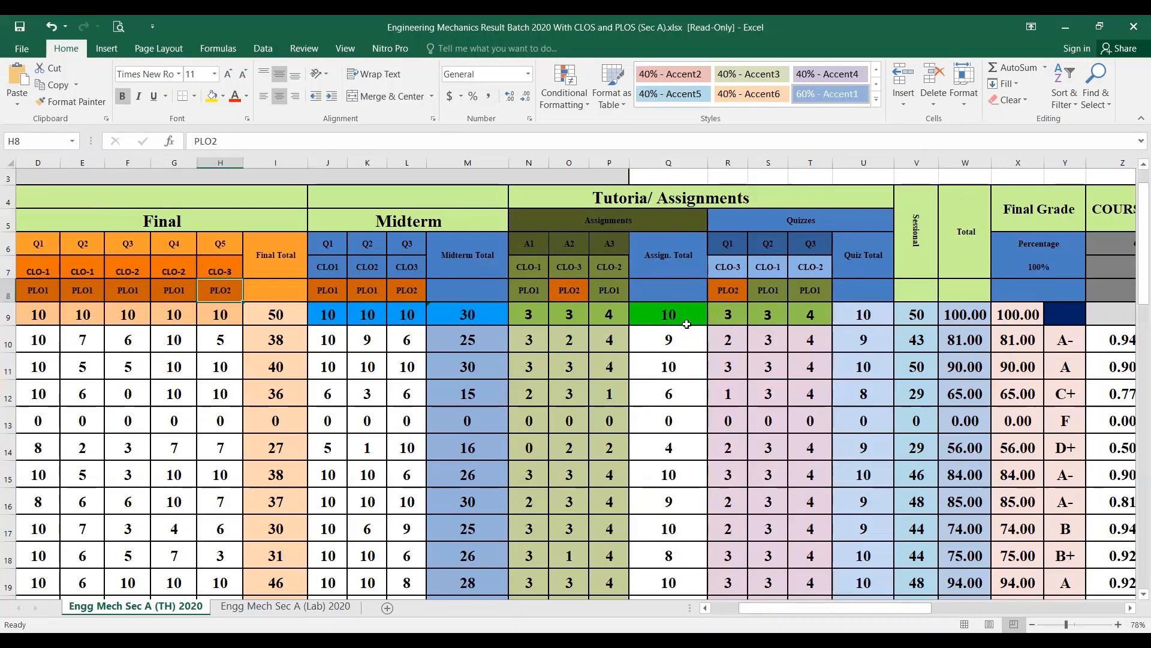
{"action": "left_click_drag", "start_coordinate": [917, 609], "coordinate": [917, 610]}
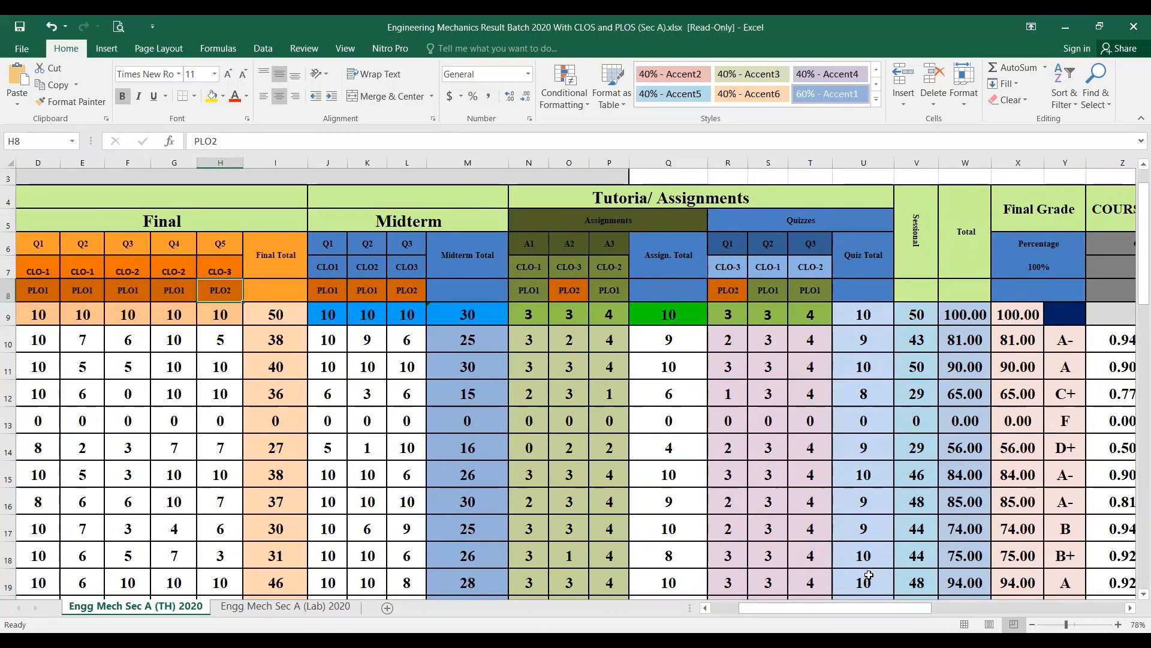
{"action": "left_click_drag", "start_coordinate": [852, 609], "coordinate": [967, 600]}
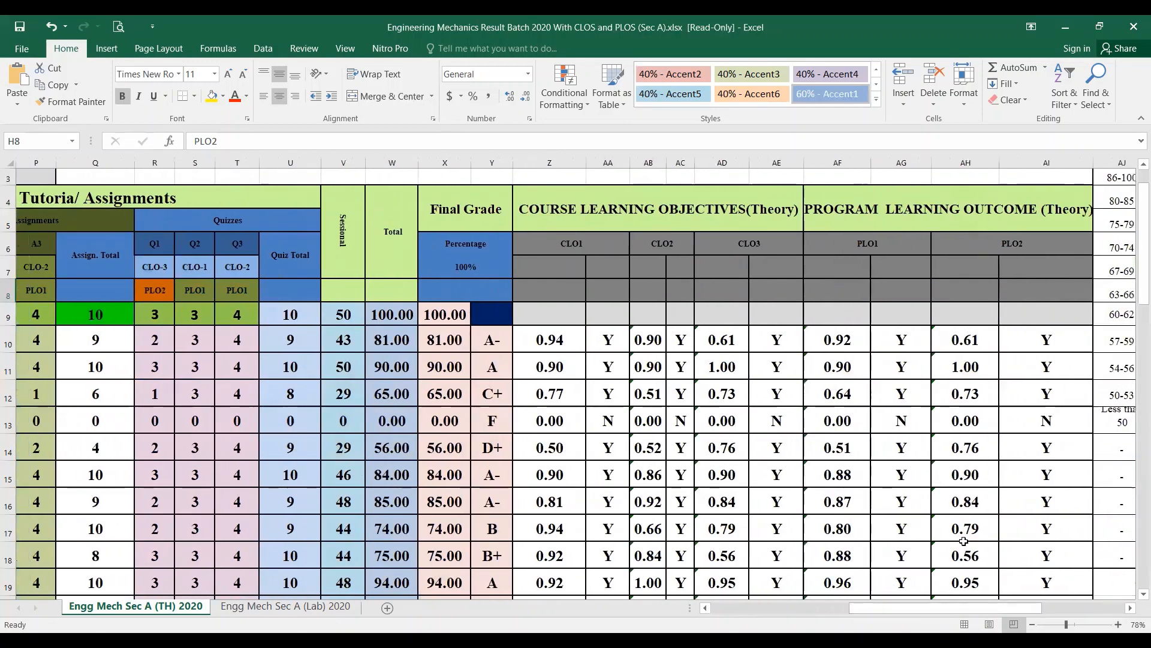
{"action": "scroll", "coordinate": [963, 542], "scroll_direction": "down", "scroll_amount": 1}
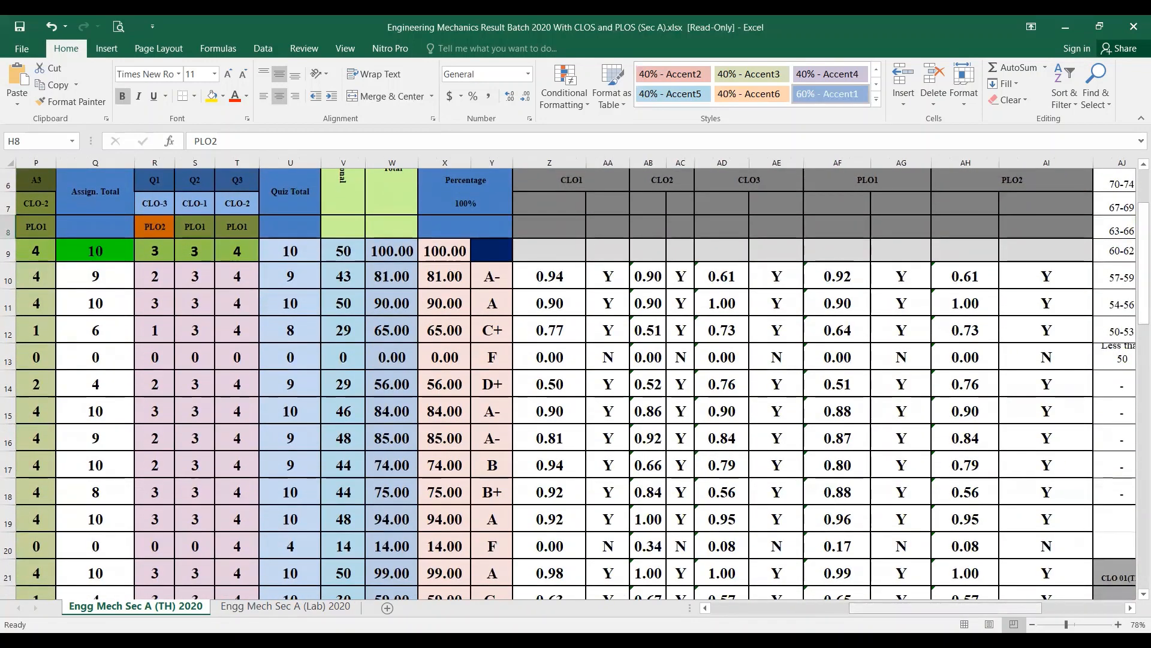
{"action": "scroll", "coordinate": [947, 456], "scroll_direction": "right", "scroll_amount": 3}
{"action": "scroll", "coordinate": [947, 456], "scroll_direction": "down", "scroll_amount": 2}
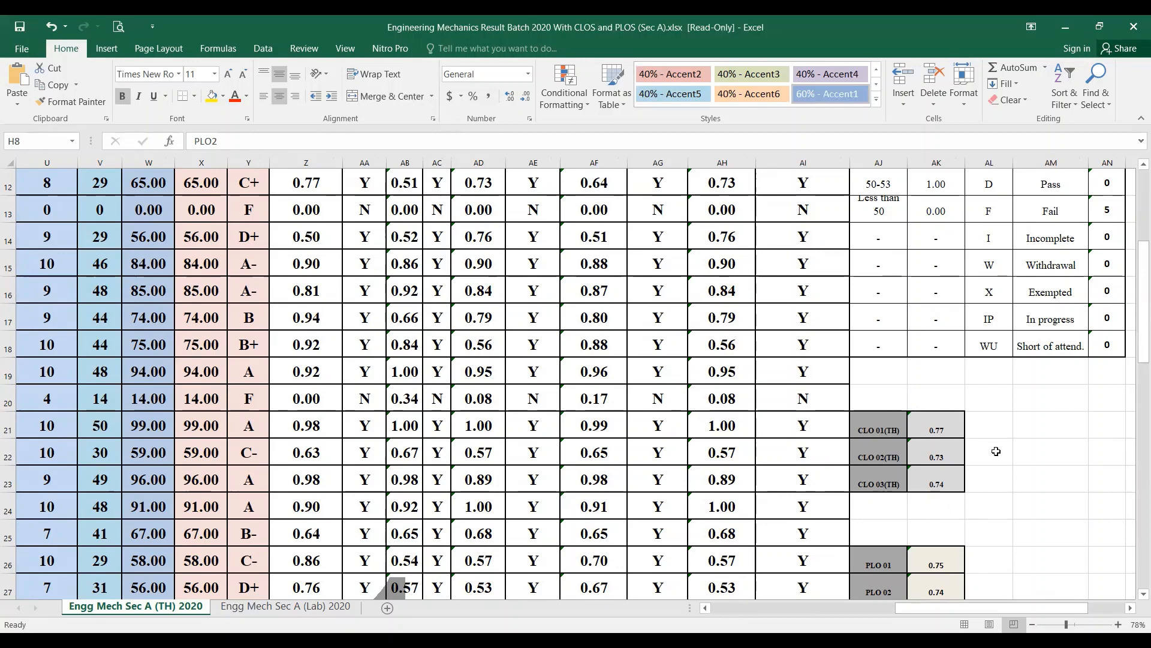
Highlight the first student's CLO-1 marks for assignment A1 and quiz Q2 with a yellow fill.
{"action": "left_click_drag", "start_coordinate": [928, 608], "coordinate": [743, 607]}
{"action": "scroll", "coordinate": [798, 590], "scroll_direction": "up", "scroll_amount": 3}
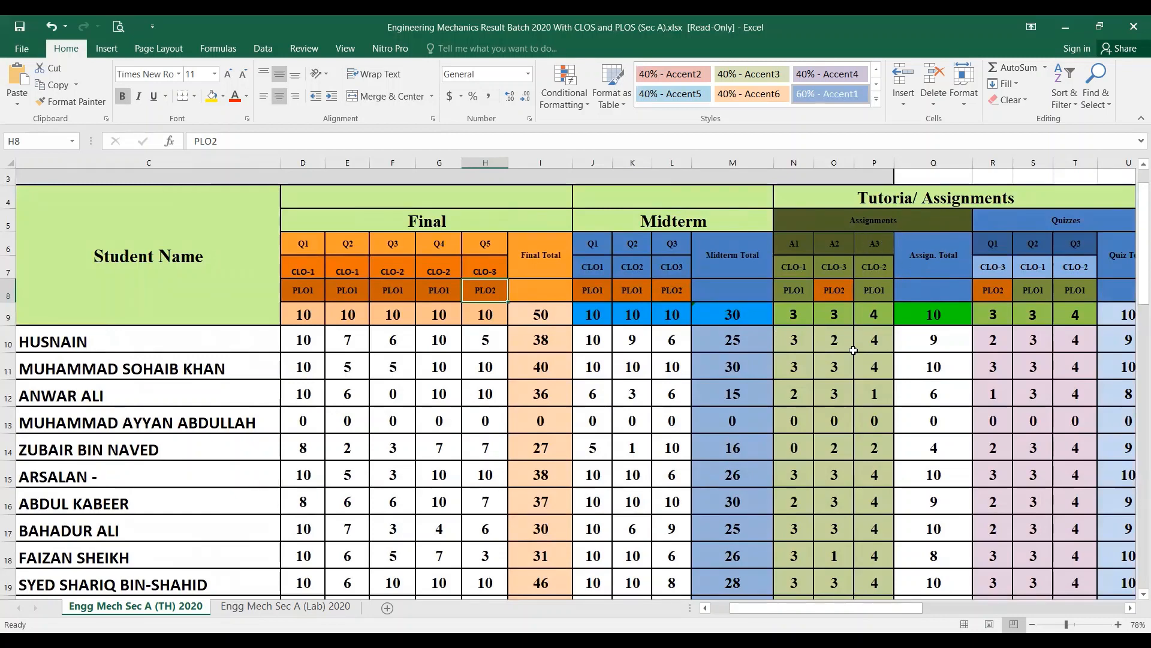
{"action": "left_click", "coordinate": [794, 333]}
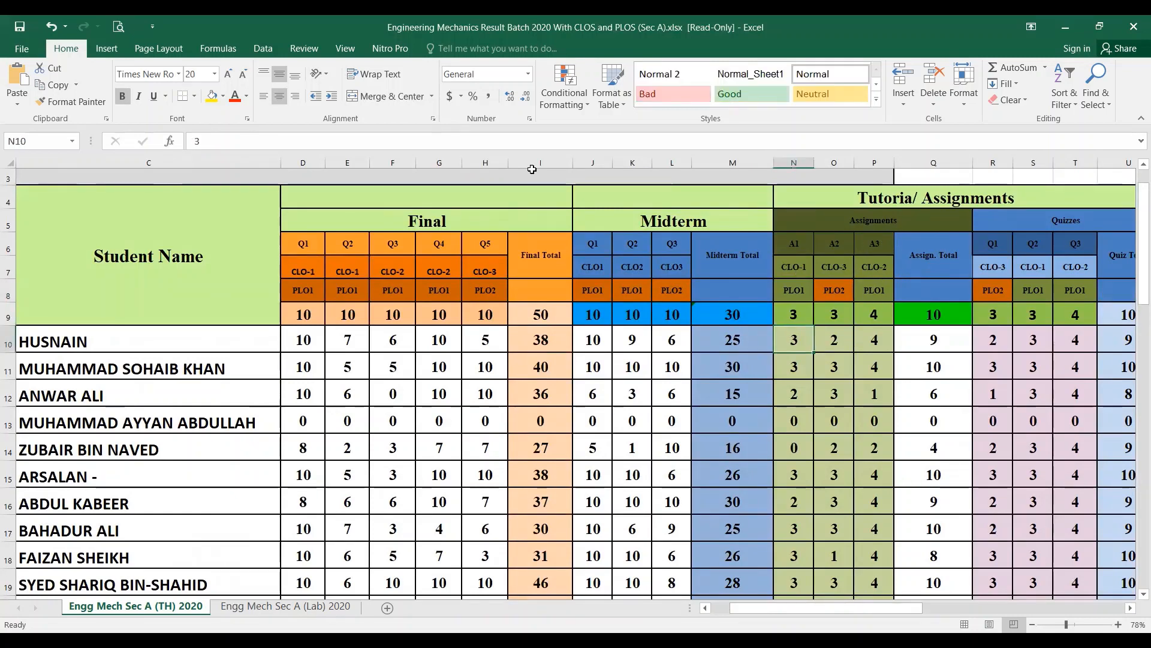
{"action": "left_click", "coordinate": [211, 95]}
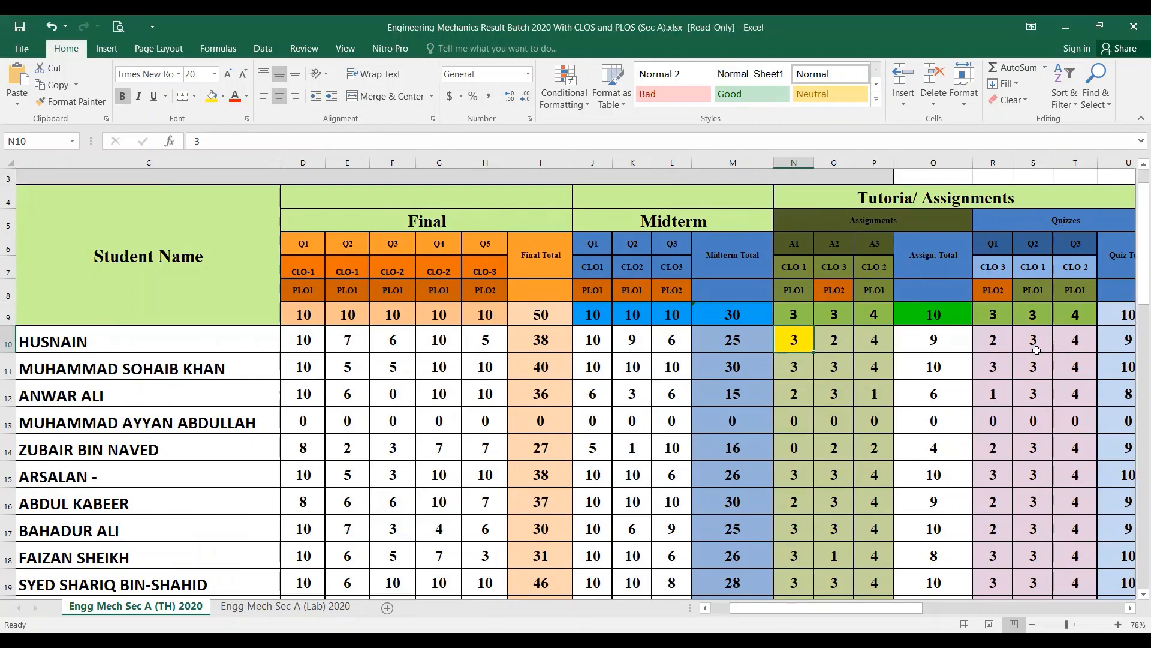
{"action": "left_click", "coordinate": [1036, 342]}
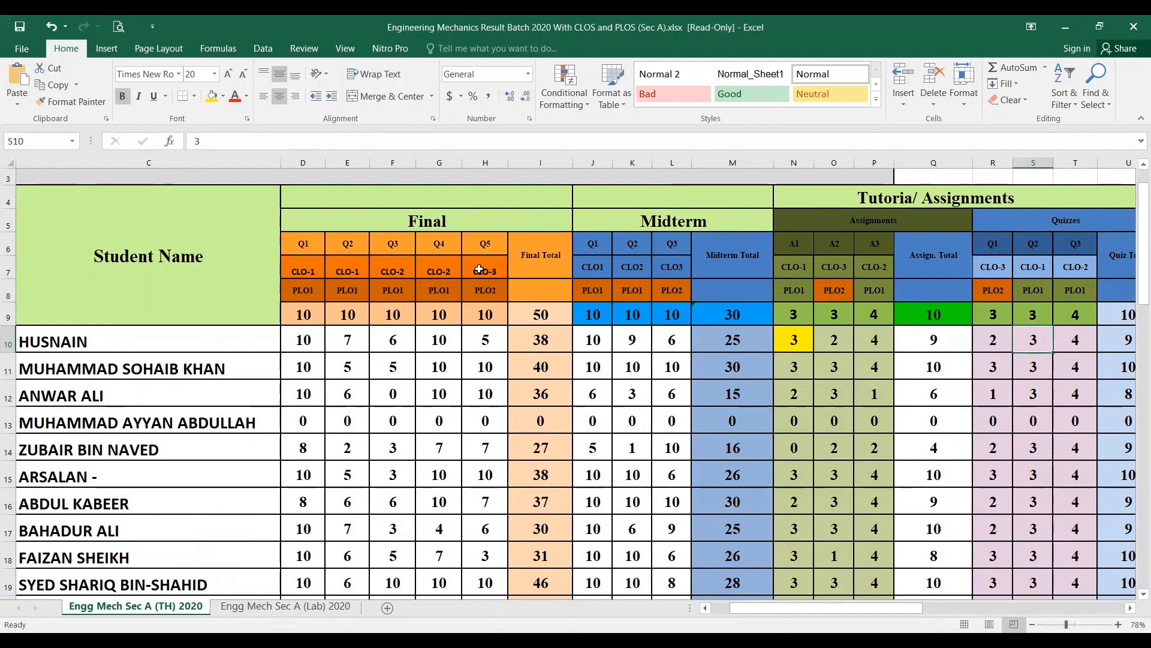
{"action": "left_click", "coordinate": [211, 96]}
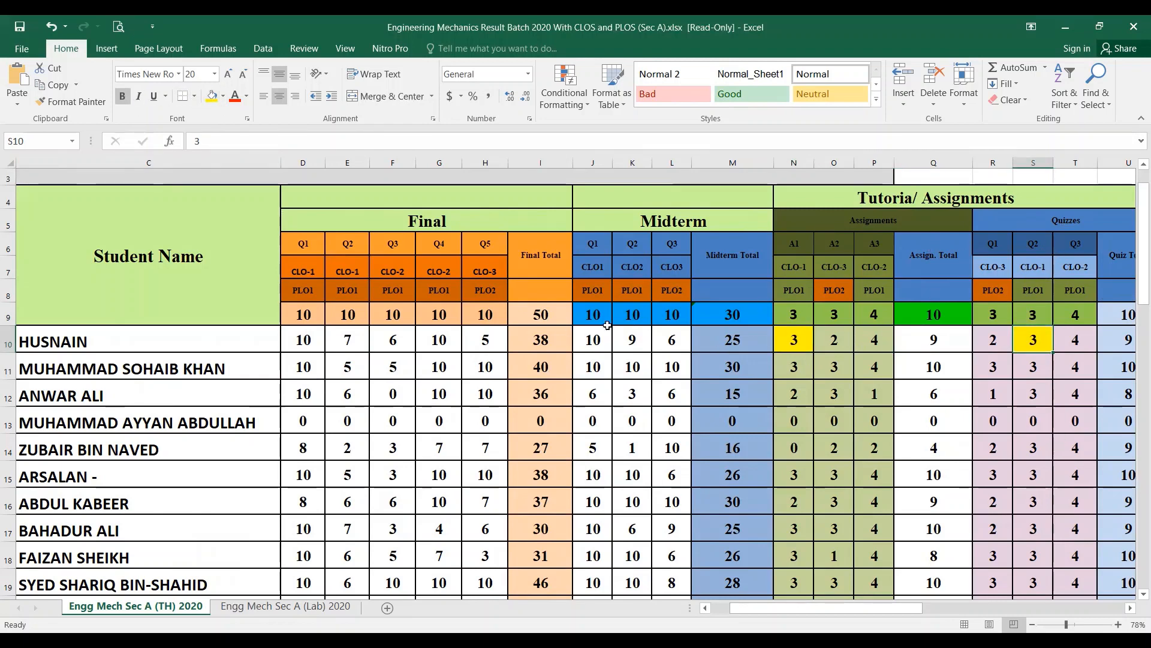
Fill the first student's CLO-1 marks for midterm Q1 and final exam Q1 and Q2 with yellow.
{"action": "left_click", "coordinate": [605, 344]}
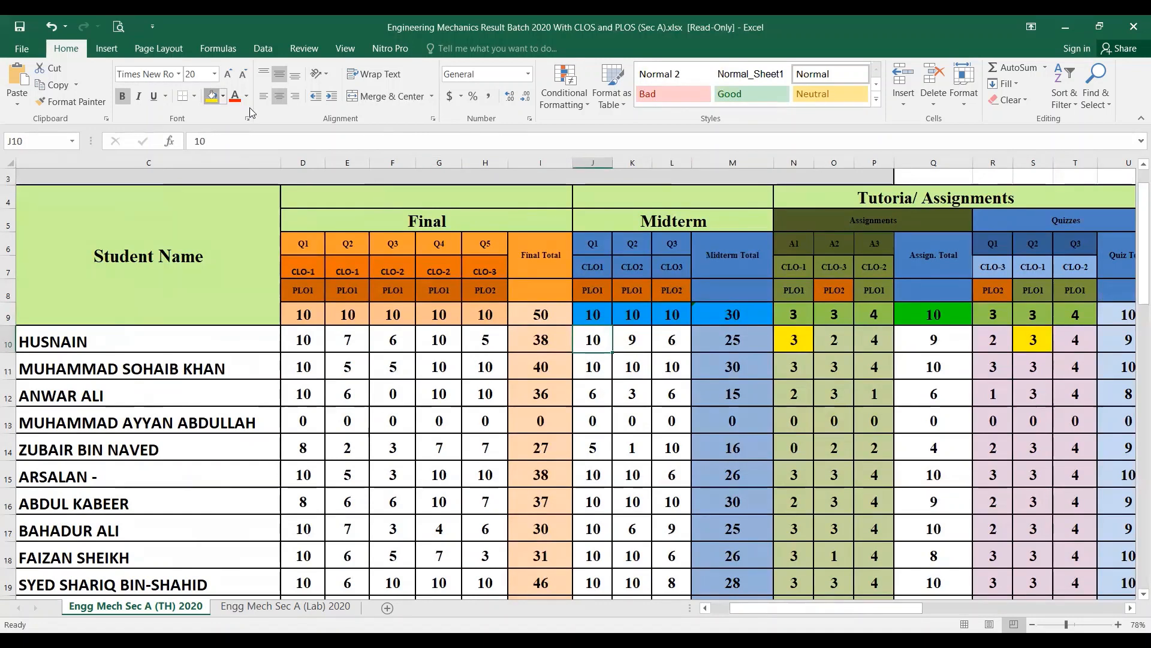
{"action": "left_click", "coordinate": [211, 96]}
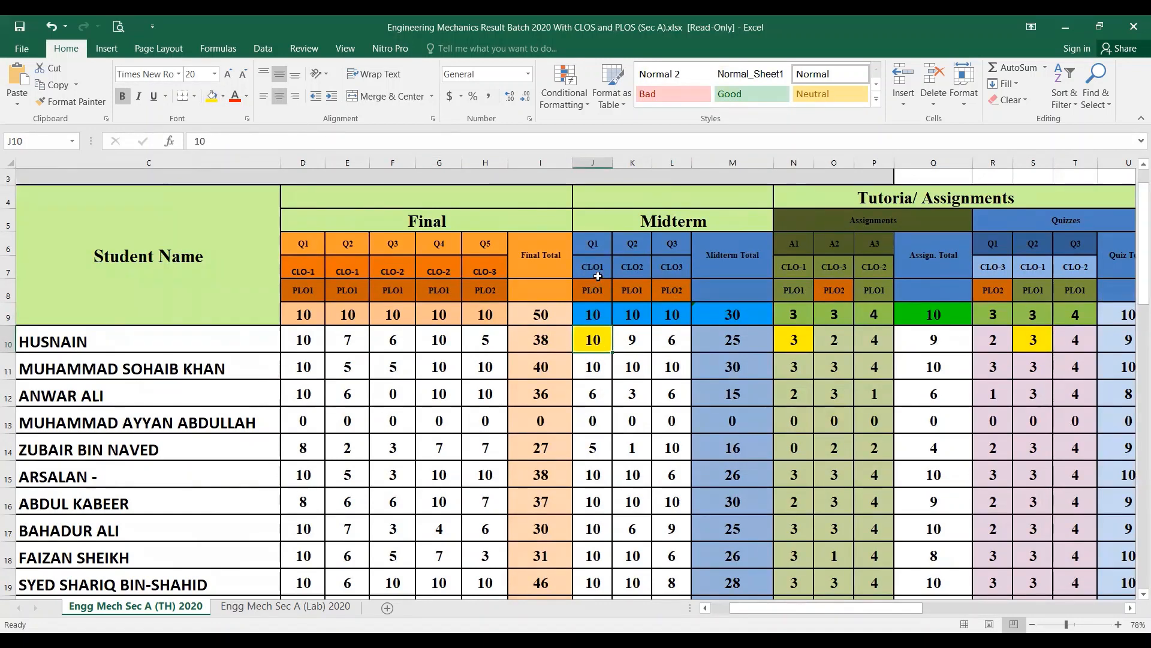
{"action": "left_click", "coordinate": [291, 345]}
{"action": "left_click_drag", "start_coordinate": [291, 346], "coordinate": [338, 340]}
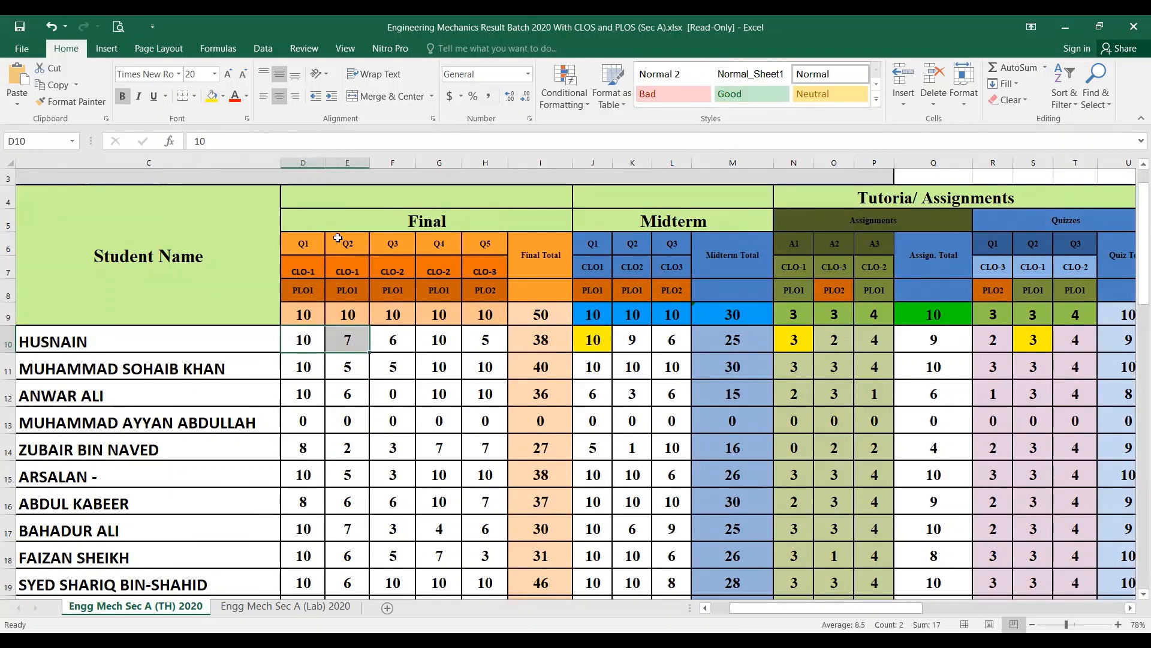
{"action": "left_click", "coordinate": [211, 96]}
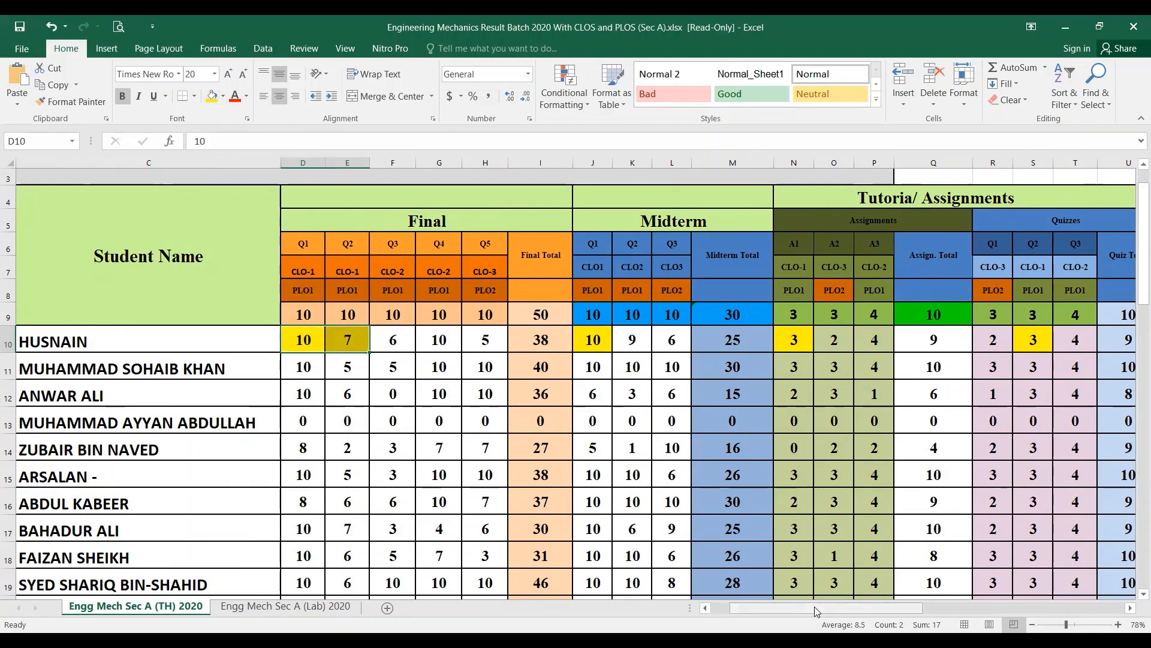
Compare the first student's highlighted CLO-1 marks across the final, midterm, assignments and quizzes with the CLO1 result column.
{"action": "left_click_drag", "start_coordinate": [817, 609], "coordinate": [891, 608]}
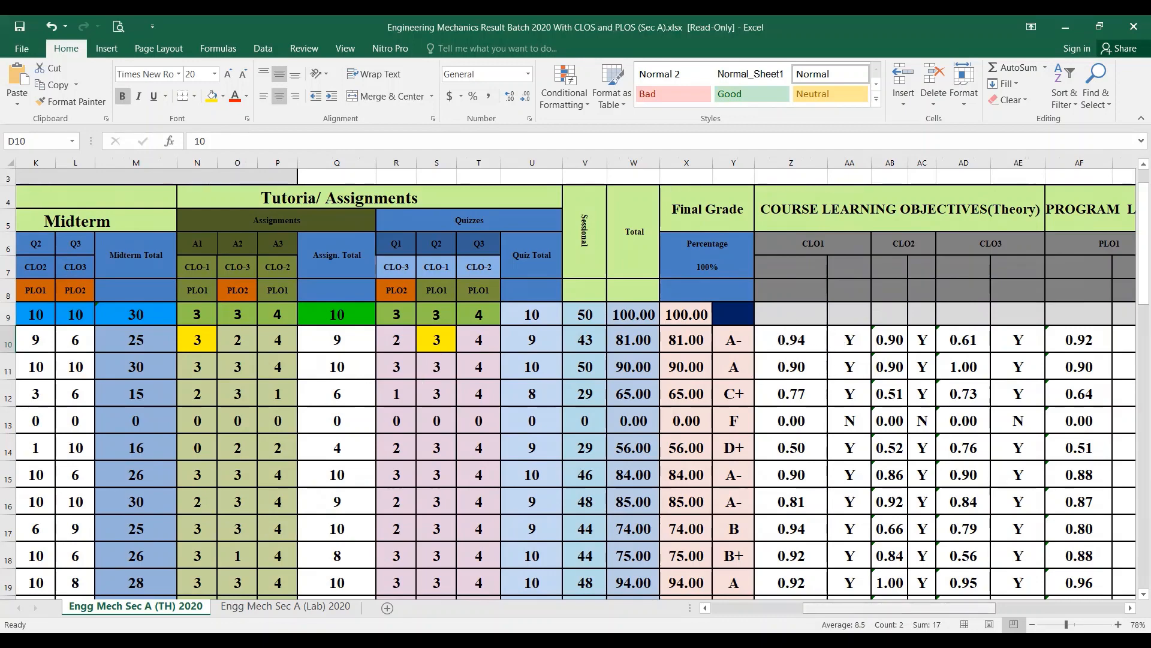
{"action": "scroll", "coordinate": [859, 340], "scroll_direction": "left", "scroll_amount": 3}
{"action": "scroll", "coordinate": [859, 341], "scroll_direction": "right", "scroll_amount": 3}
{"action": "scroll", "coordinate": [859, 341], "scroll_direction": "left", "scroll_amount": 1}
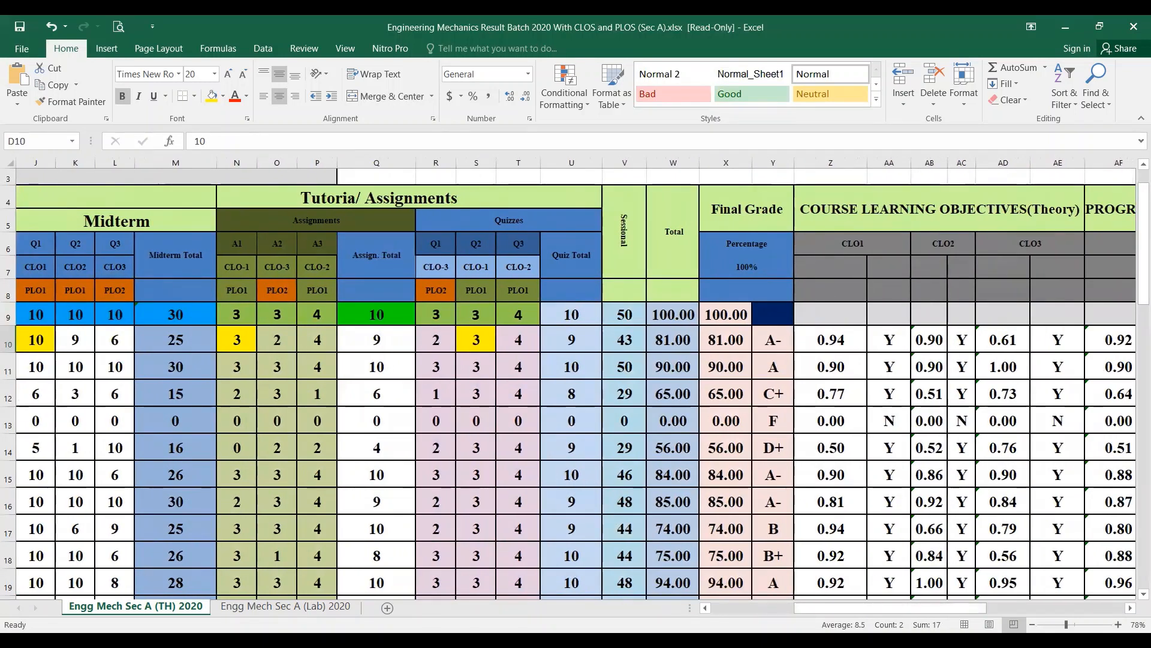
{"action": "left_click_drag", "start_coordinate": [877, 608], "coordinate": [878, 609]}
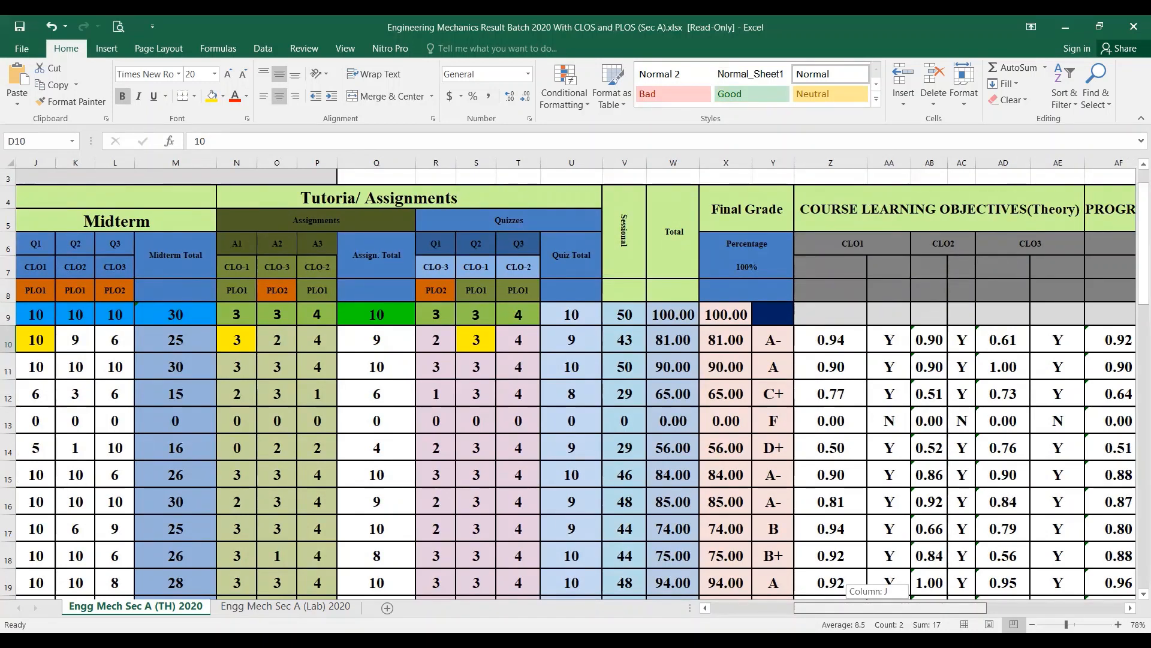
{"action": "left_click_drag", "start_coordinate": [890, 608], "coordinate": [824, 607]}
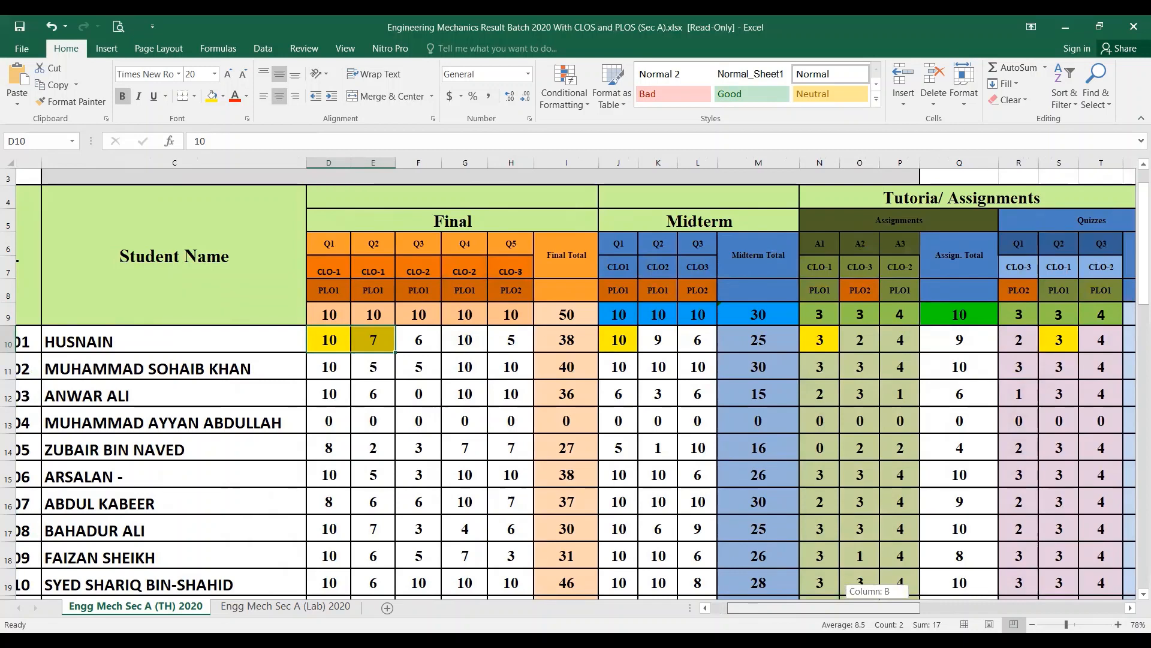
{"action": "scroll", "coordinate": [575, 384], "scroll_direction": "right", "scroll_amount": 3}
{"action": "scroll", "coordinate": [576, 384], "scroll_direction": "left", "scroll_amount": 4}
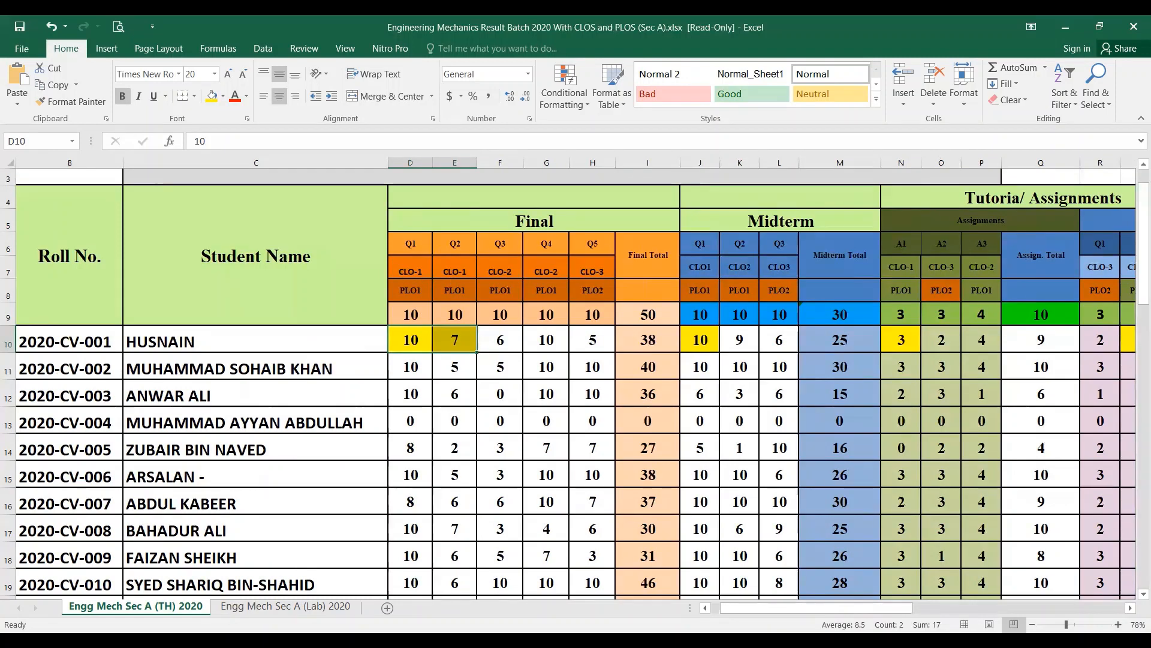
Examine the first student's percentage formula and the maximum total's sum formula alongside the final, midterm, assignment and quiz marks.
{"action": "left_click_drag", "start_coordinate": [895, 608], "coordinate": [951, 608]}
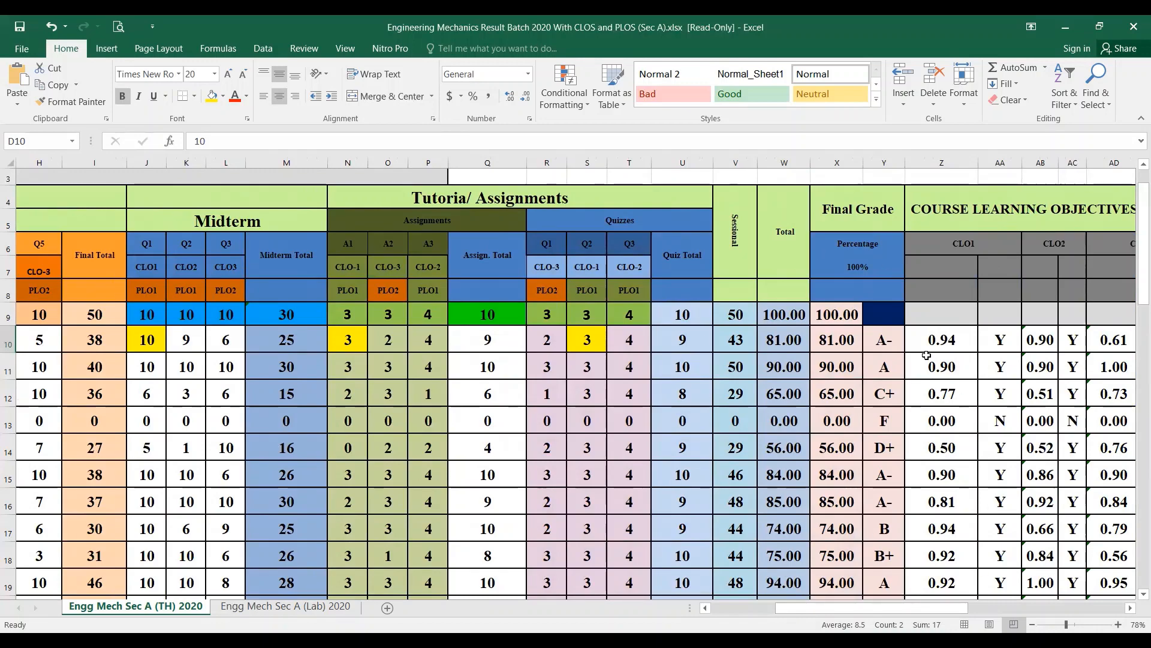
{"action": "left_click_drag", "start_coordinate": [947, 606], "coordinate": [977, 608]}
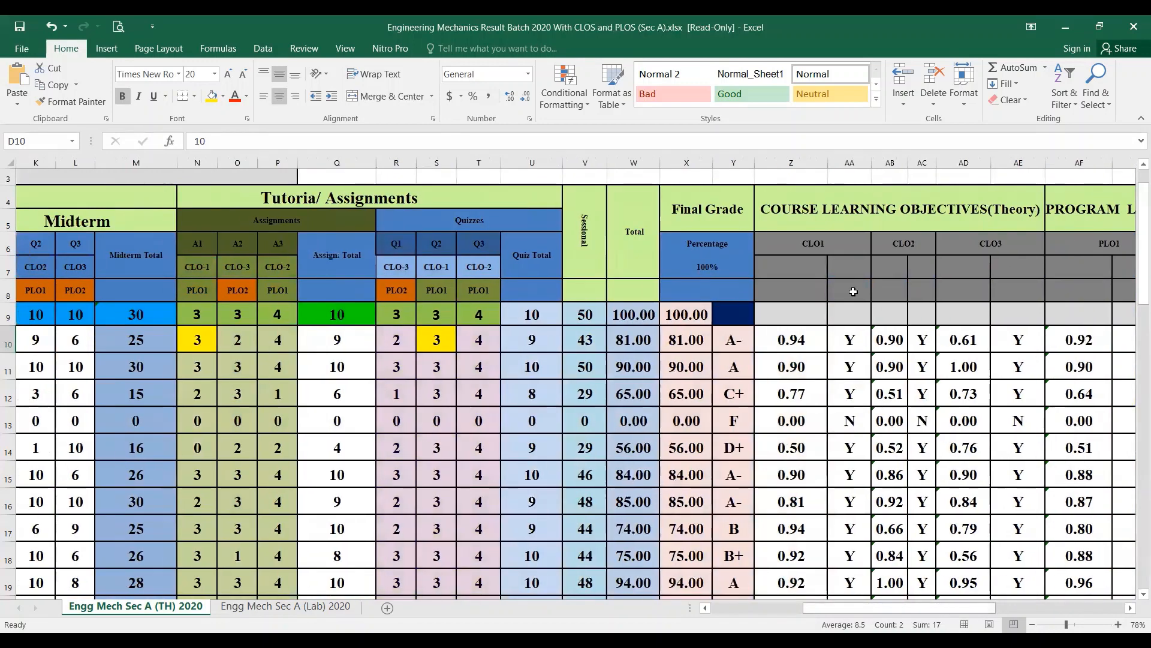
{"action": "double_click", "coordinate": [694, 340]}
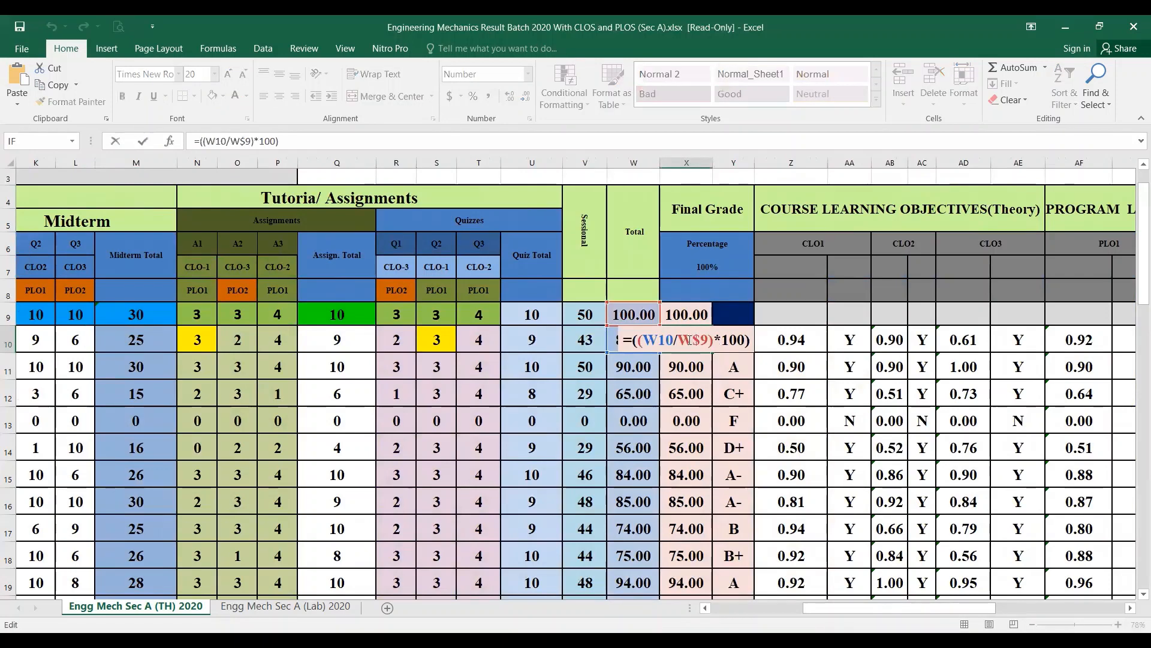
{"action": "key", "text": "Escape"}
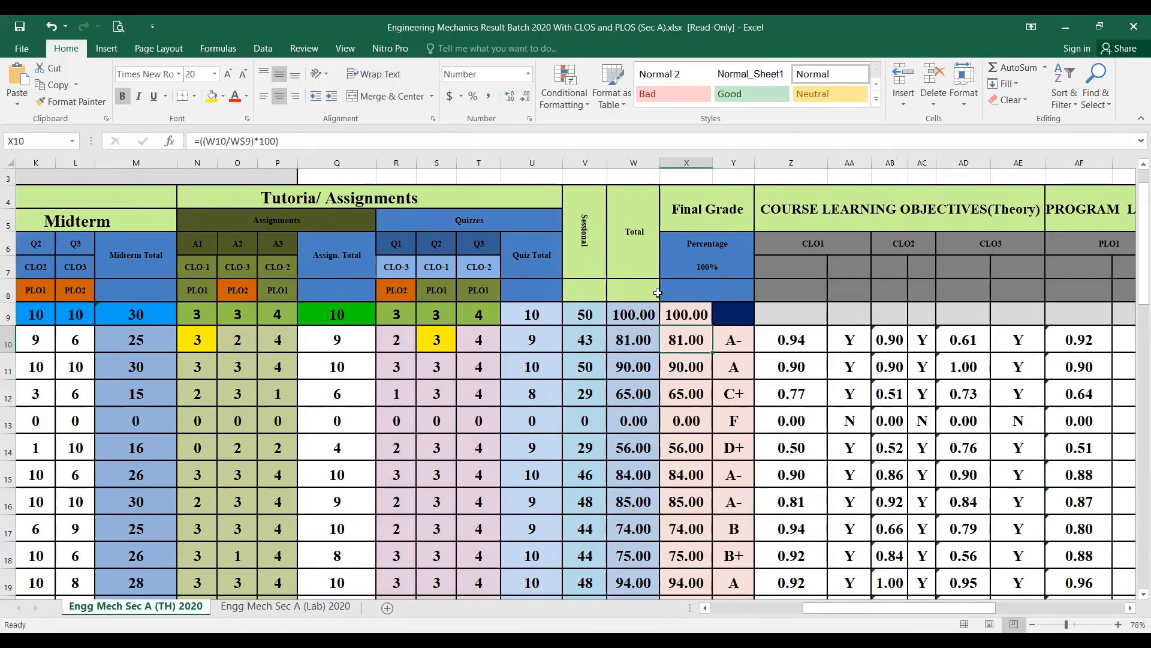
{"action": "left_click", "coordinate": [628, 320]}
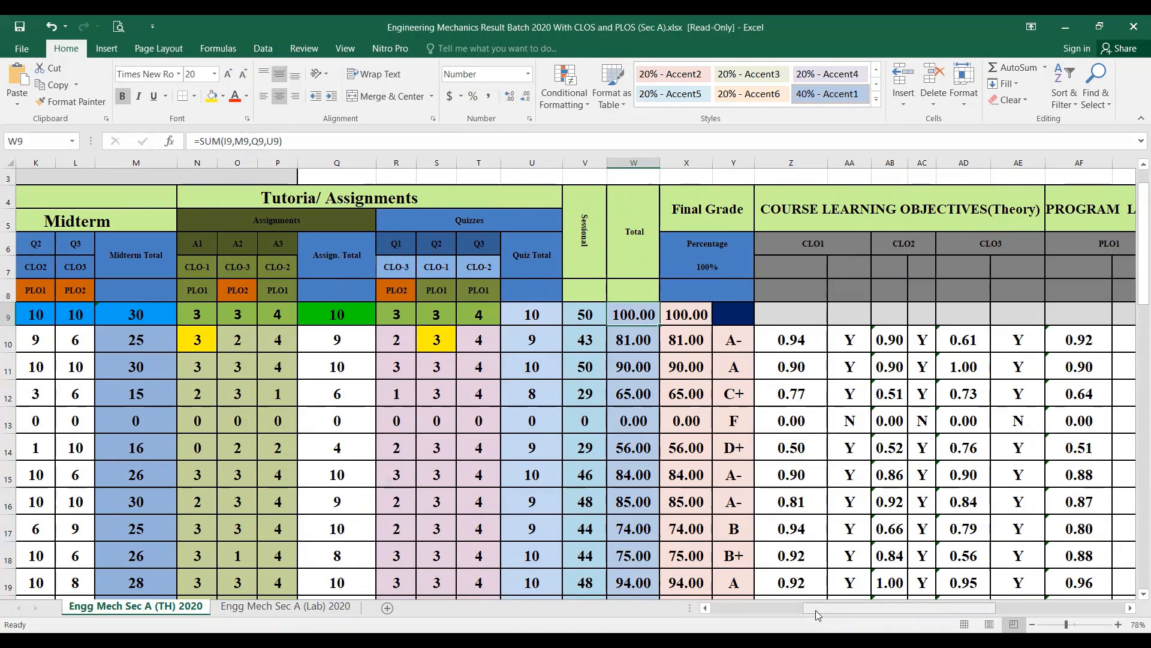
{"action": "scroll", "coordinate": [562, 314], "scroll_direction": "left", "scroll_amount": 4}
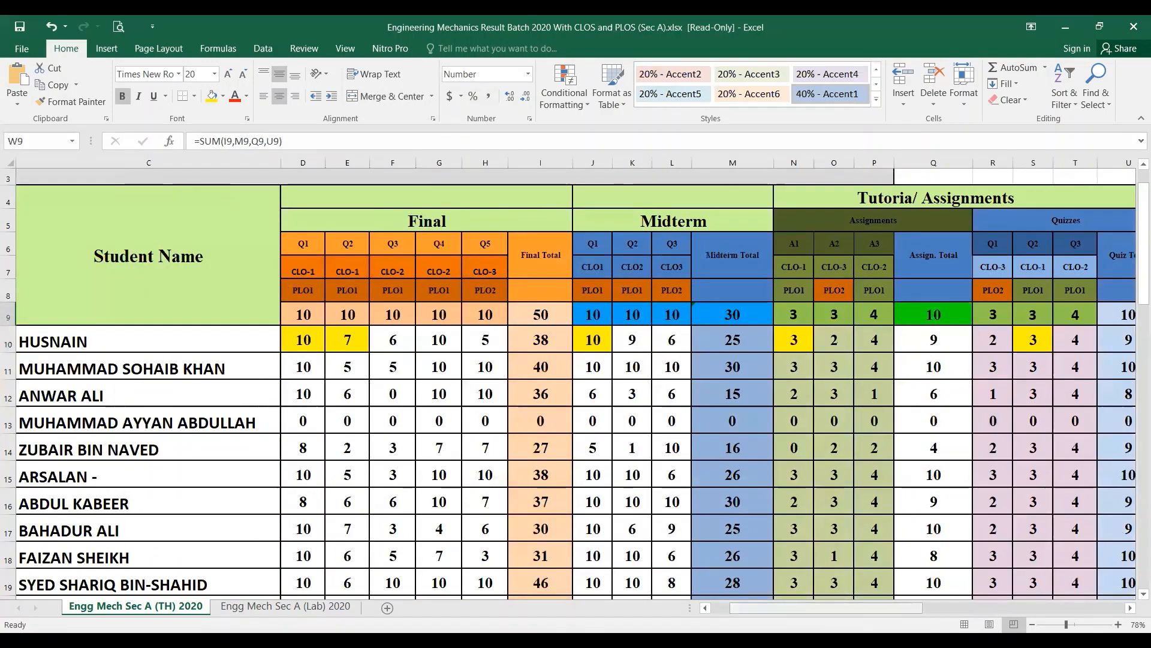
{"action": "left_click_drag", "start_coordinate": [866, 613], "coordinate": [922, 613]}
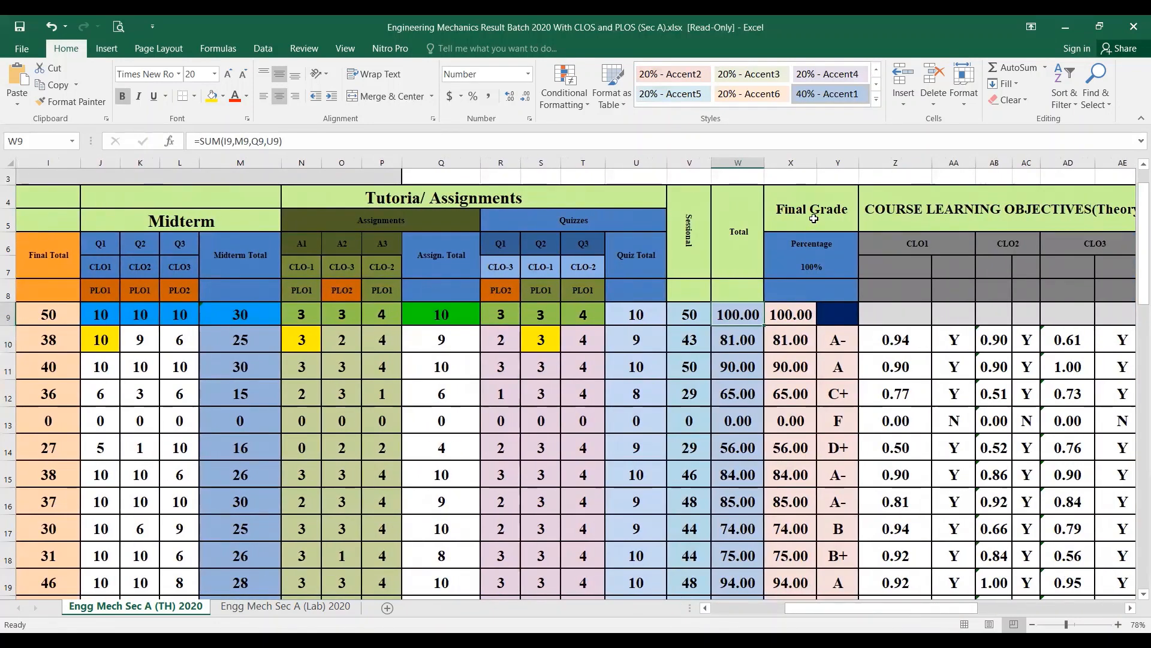
Inspect the W10 total-marks reference inside the first student's percentage formula, then leave the cell without saving any edit.
{"action": "left_click", "coordinate": [804, 340]}
{"action": "double_click", "coordinate": [803, 340]}
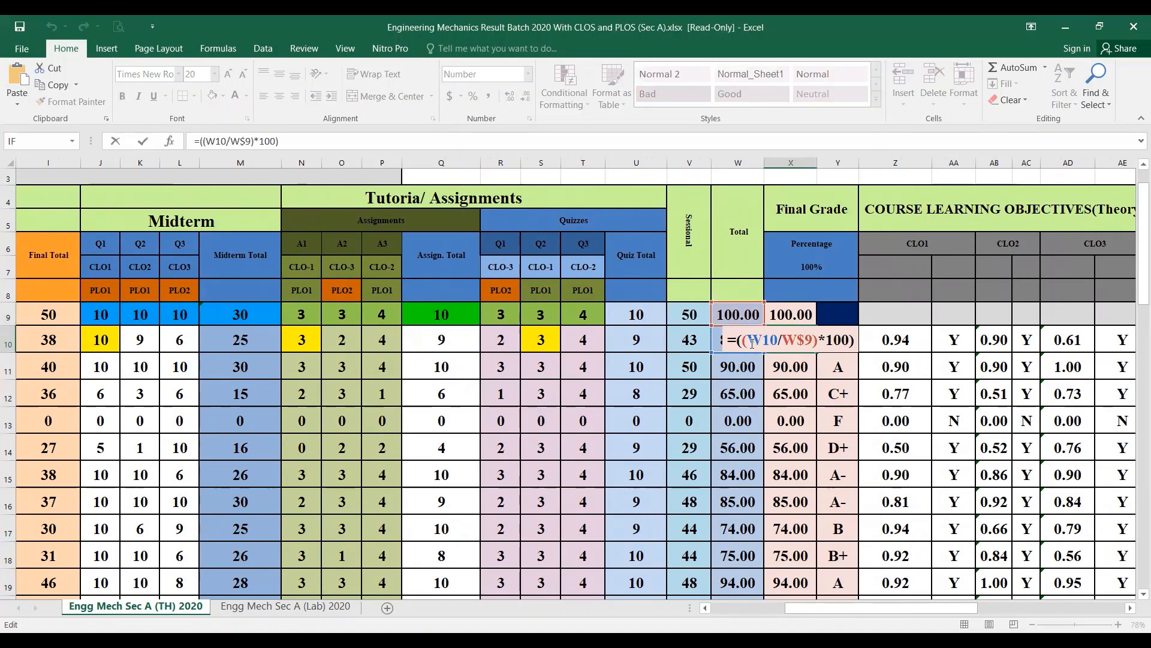
{"action": "left_click_drag", "start_coordinate": [752, 343], "coordinate": [774, 343]}
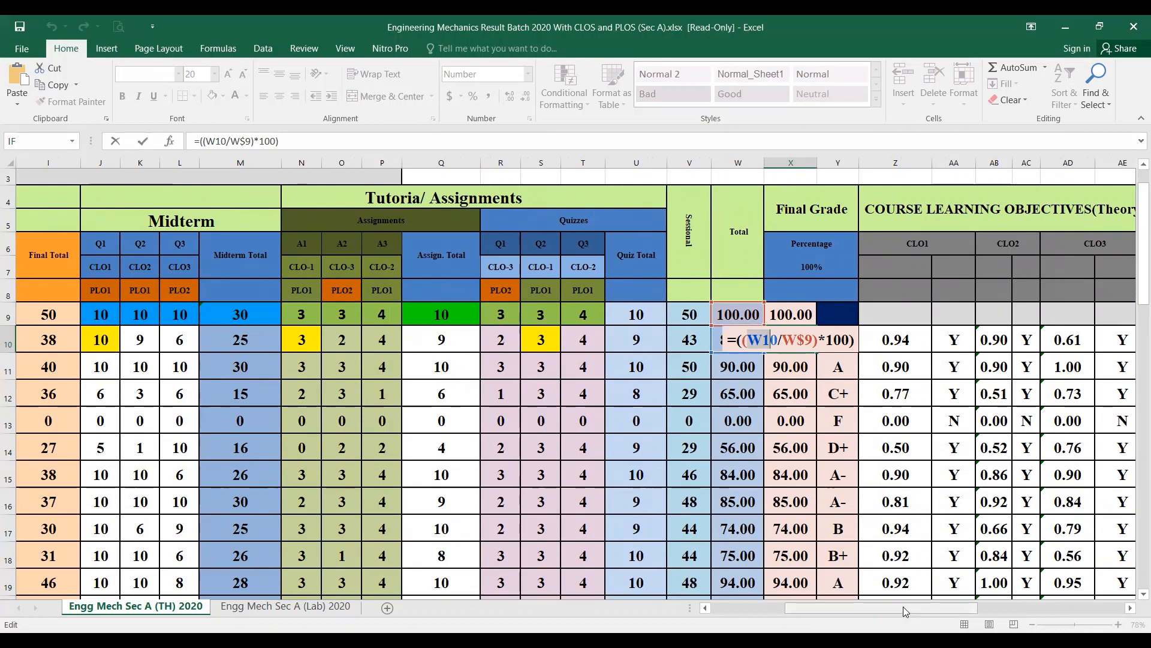
{"action": "left_click_drag", "start_coordinate": [892, 607], "coordinate": [883, 607]}
{"action": "left_click", "coordinate": [837, 421]}
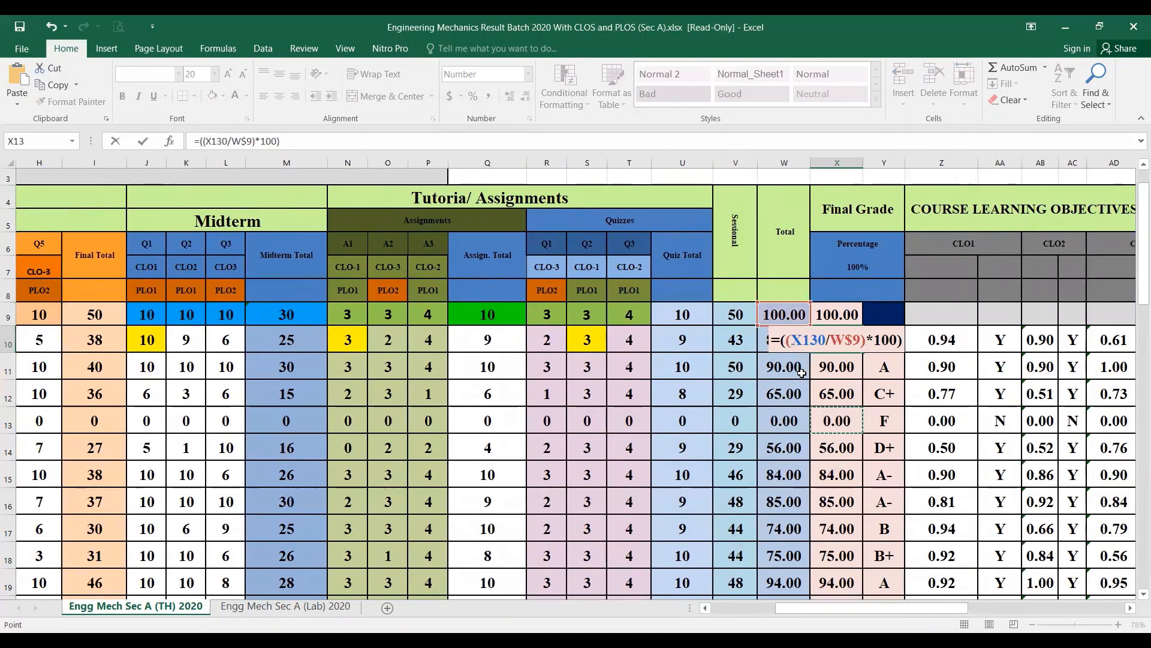
{"action": "key", "text": "Escape"}
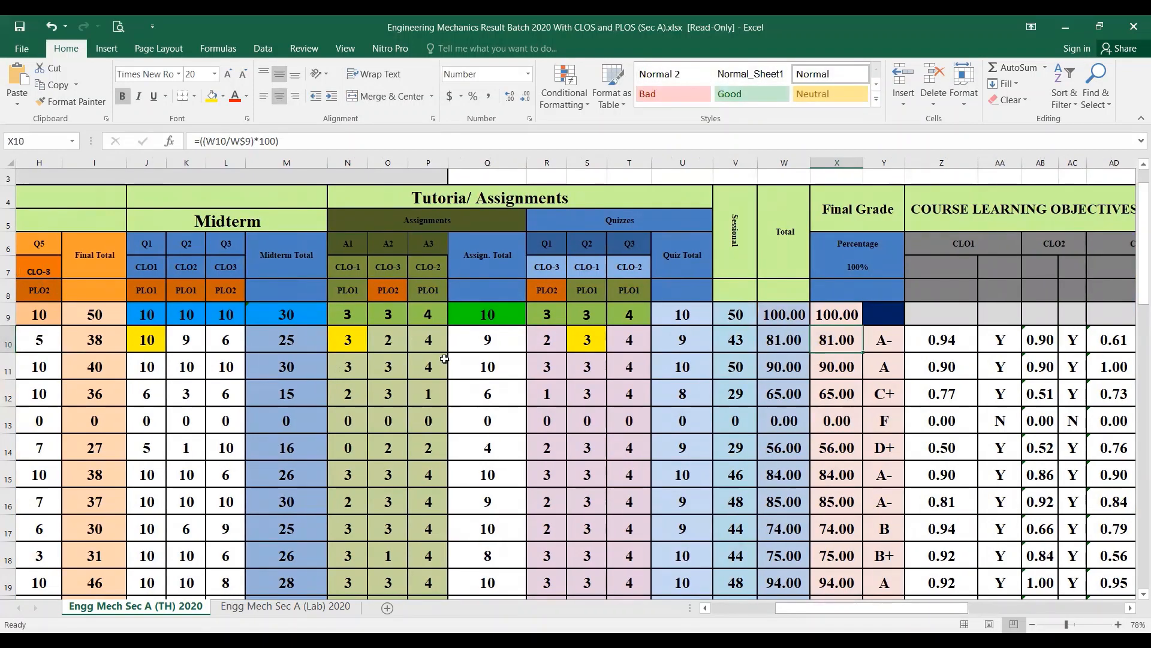
Check the first student's total formula and the percentage formulas of the first three students.
{"action": "left_click", "coordinate": [770, 341]}
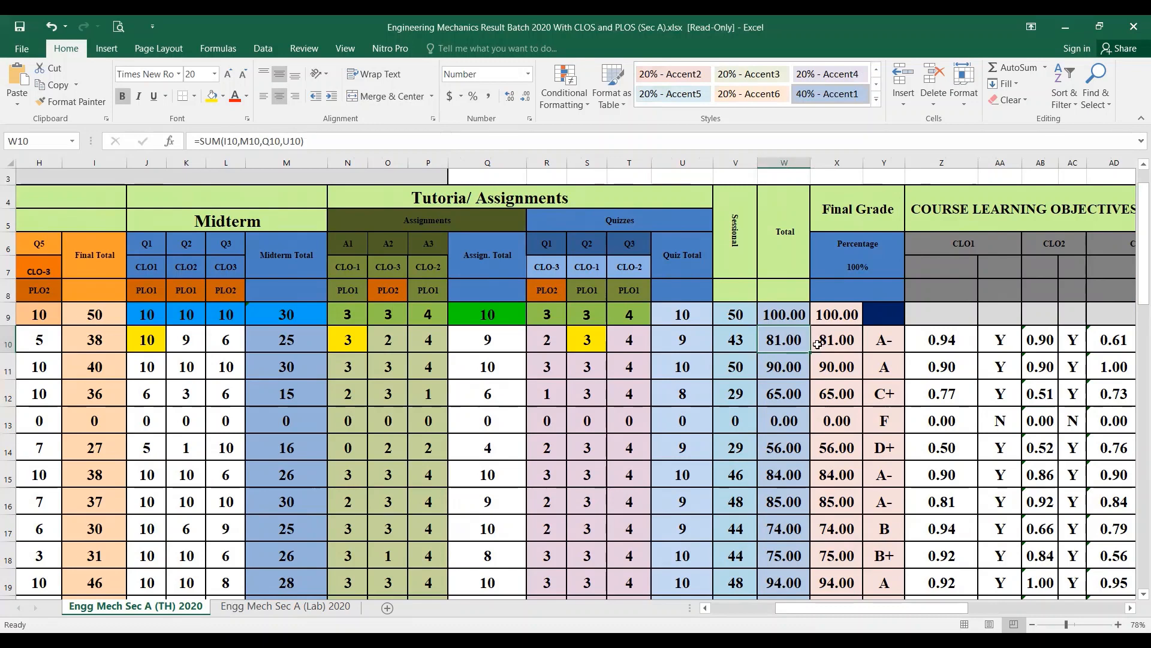
{"action": "left_click", "coordinate": [860, 348]}
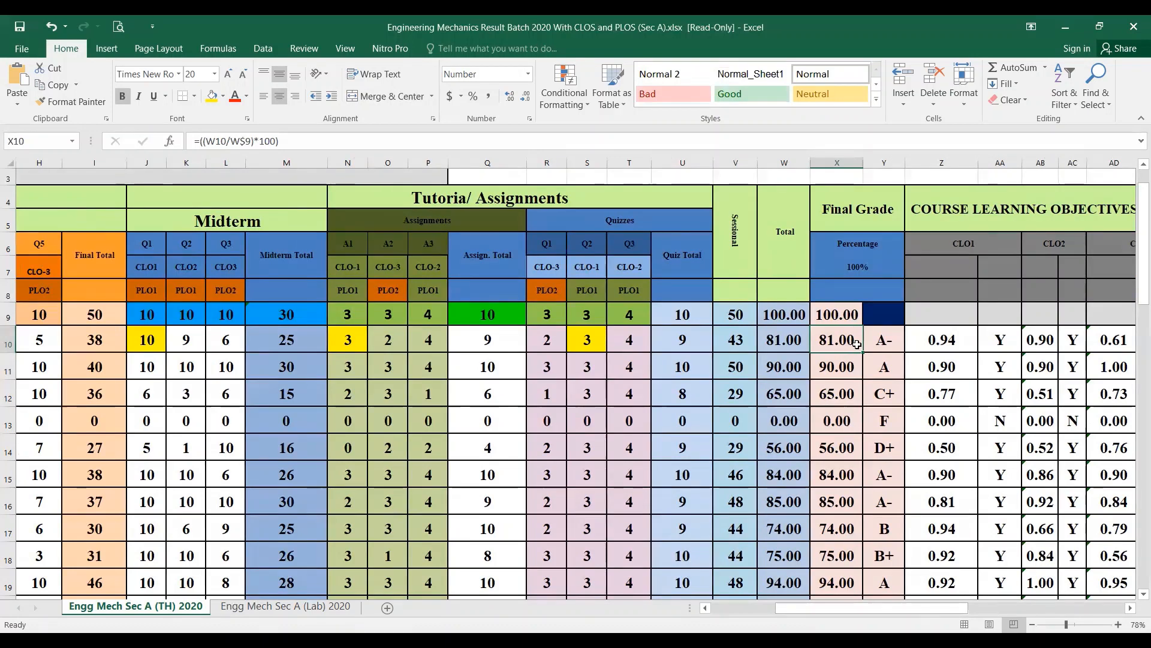
{"action": "left_click", "coordinate": [833, 374]}
{"action": "left_click", "coordinate": [834, 392]}
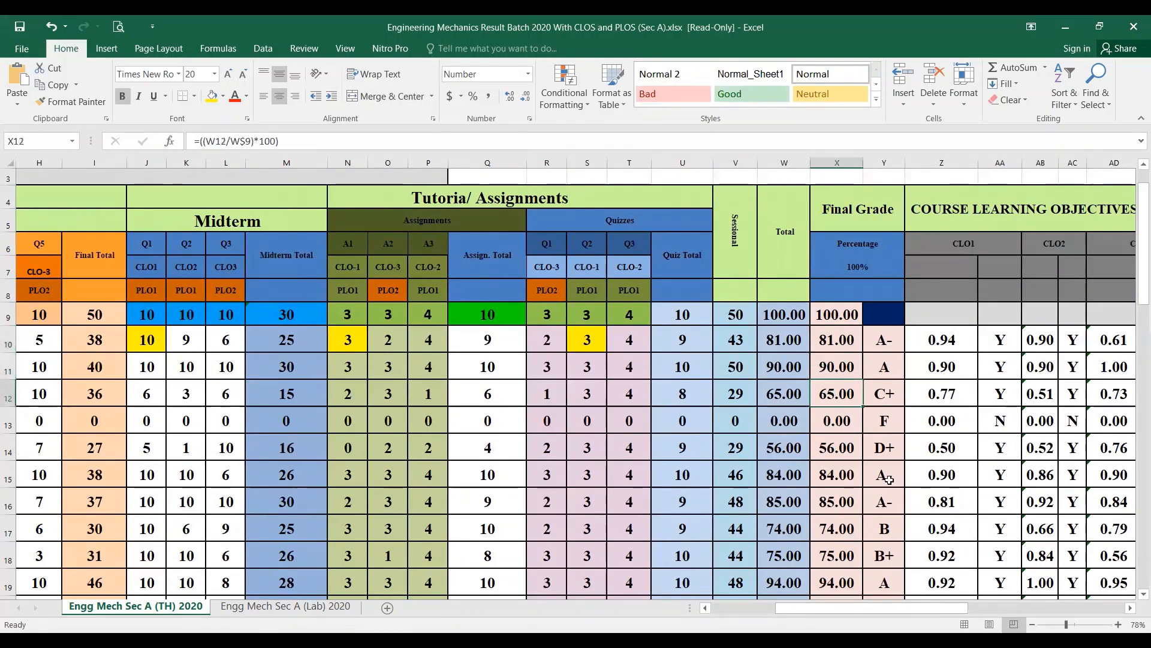
Examine the first student's nested IF grade formula and the SUM formula that adds up the total marks.
{"action": "double_click", "coordinate": [894, 342]}
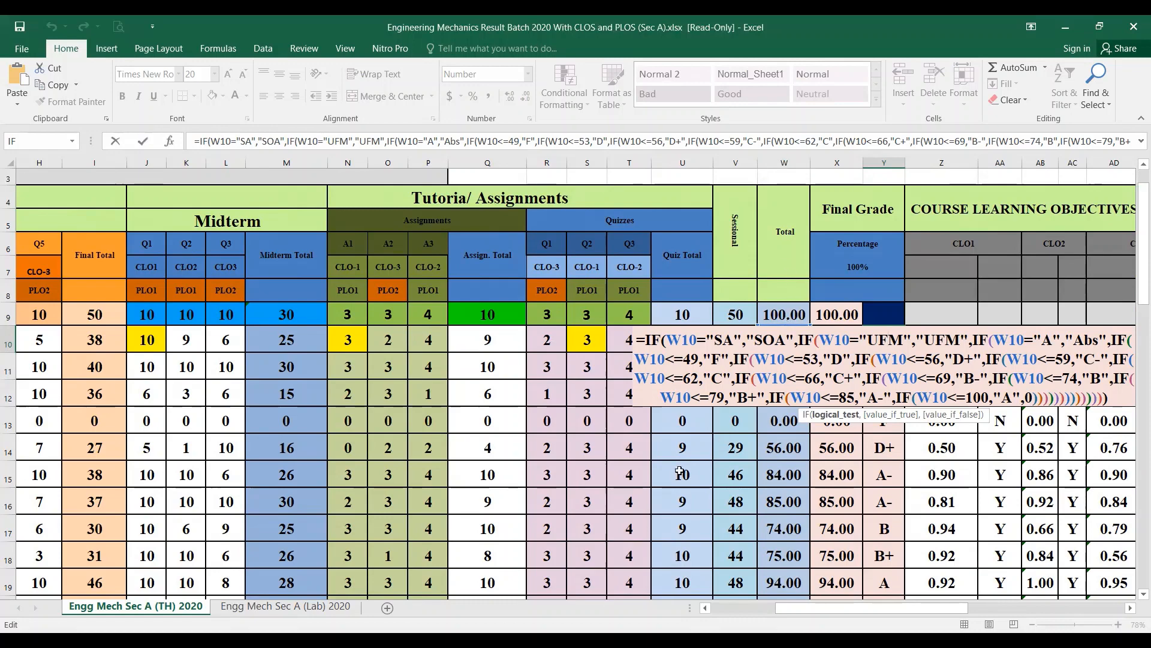
{"action": "left_click", "coordinate": [795, 337]}
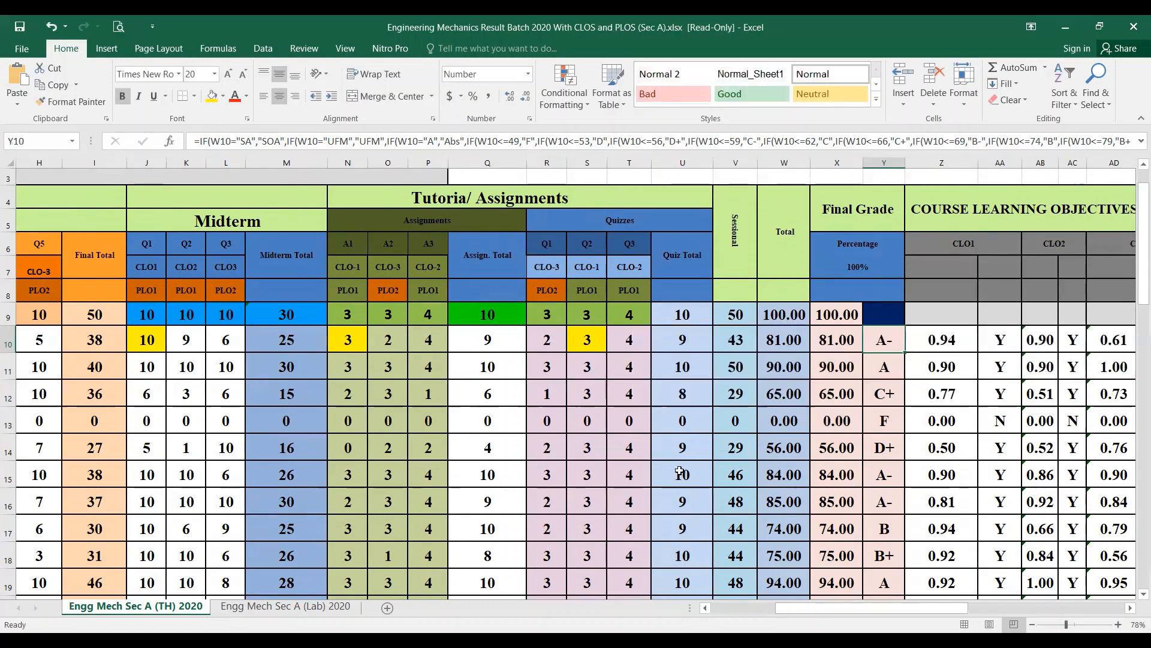
{"action": "double_click", "coordinate": [795, 338]}
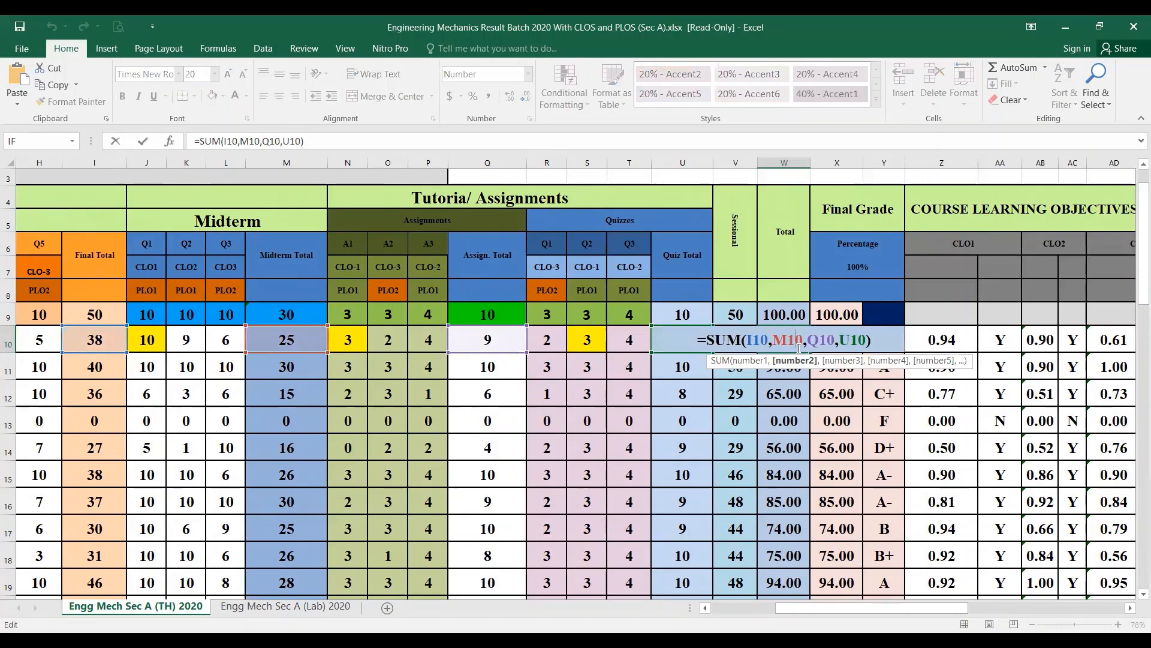
{"action": "key", "text": "Escape"}
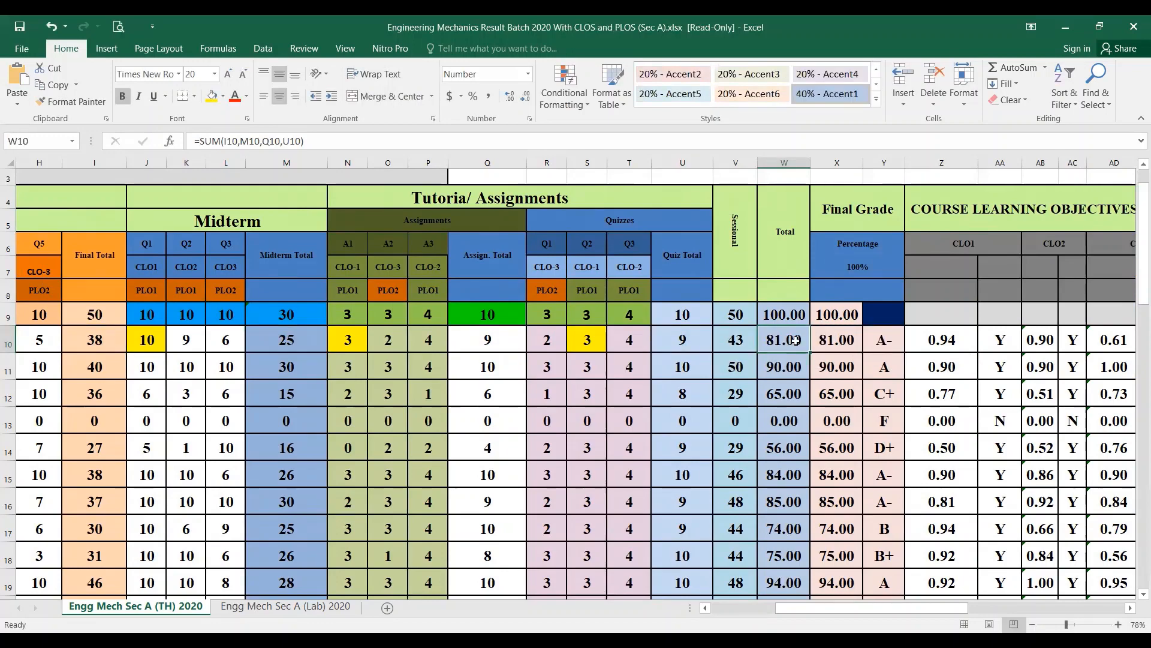
{"action": "double_click", "coordinate": [797, 340]}
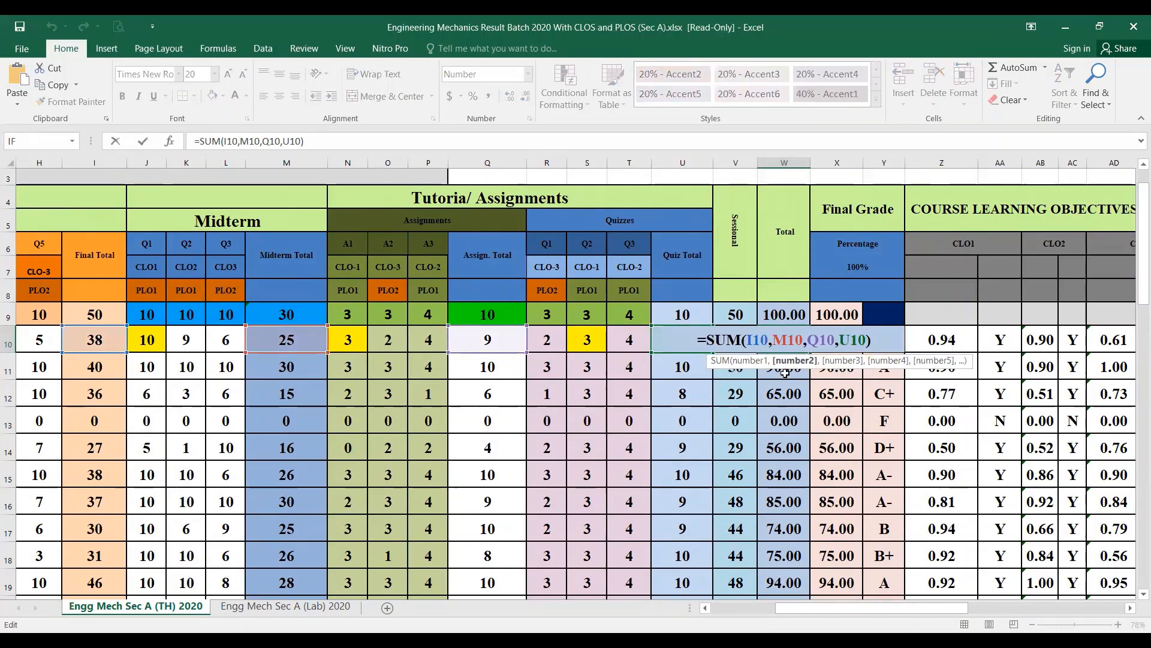
{"action": "key", "text": "Escape"}
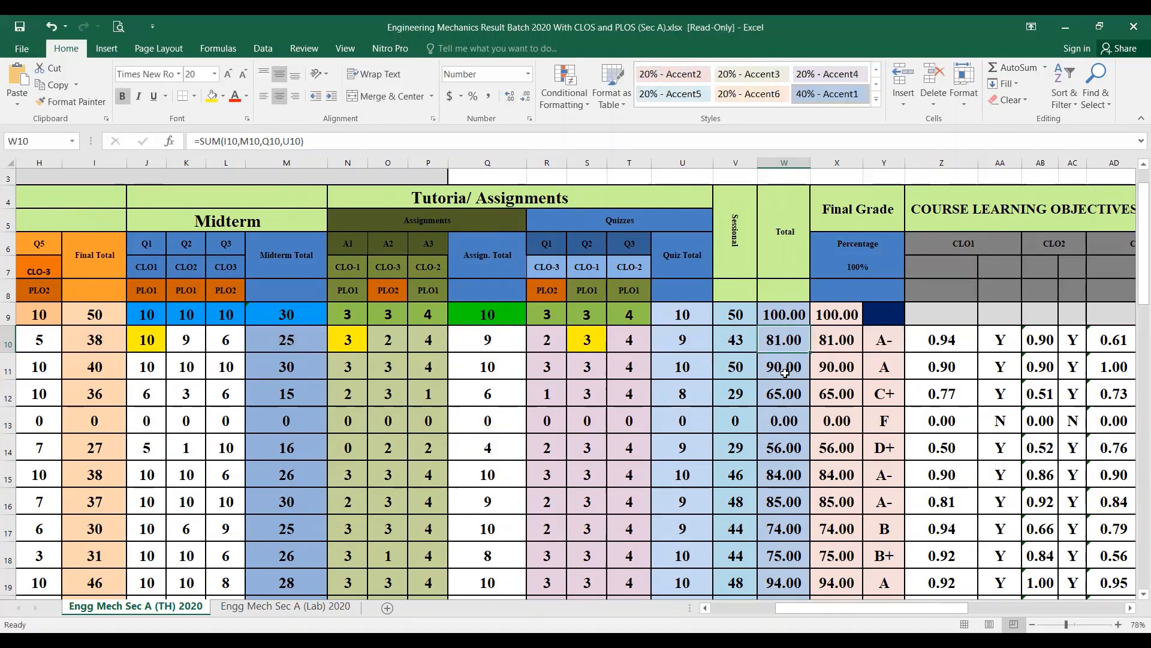
Review the first student's percentage formula and the letter-grade thresholds in the nested IF grade formula.
{"action": "double_click", "coordinate": [830, 339]}
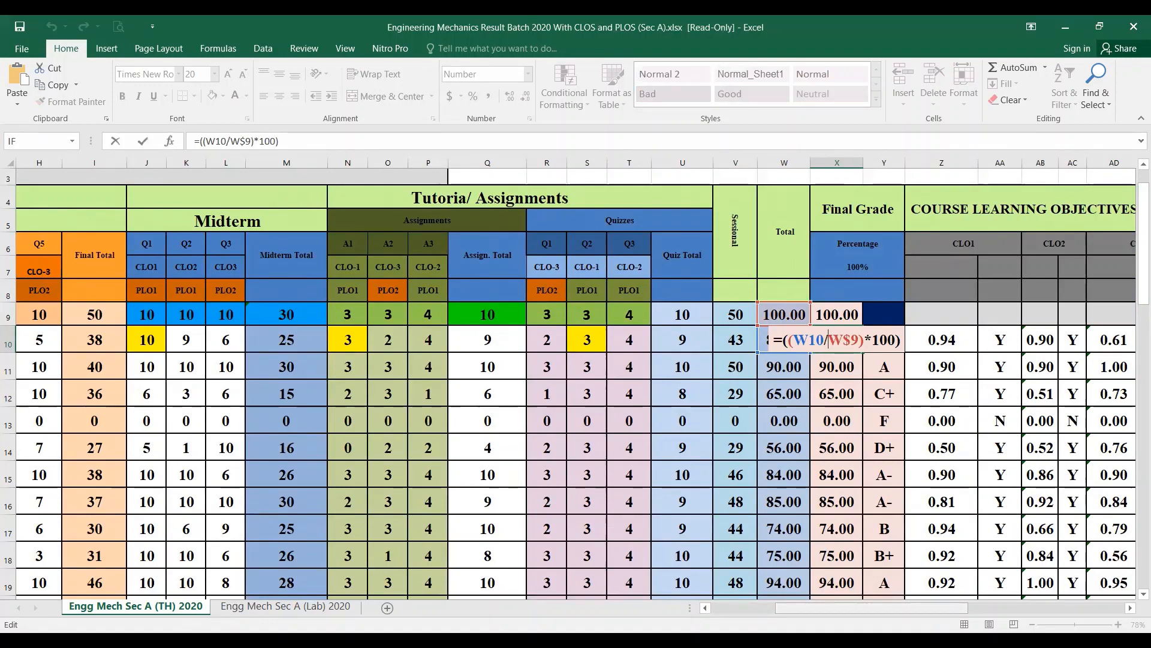
{"action": "key", "text": "ctrl+Return"}
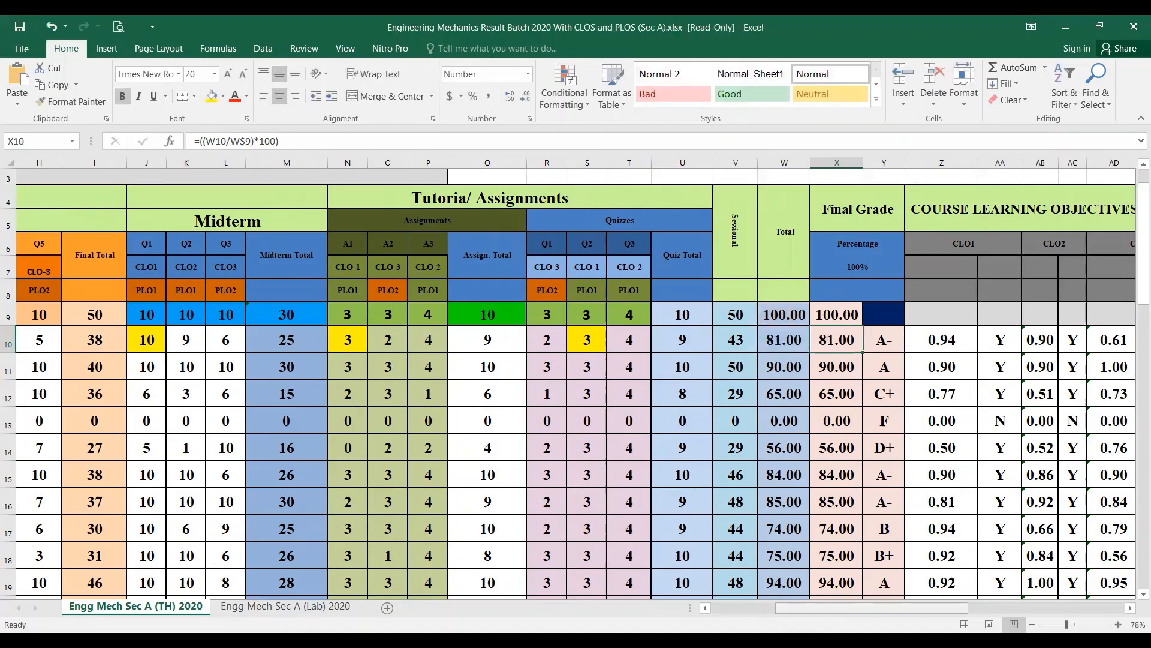
{"action": "left_click", "coordinate": [888, 339]}
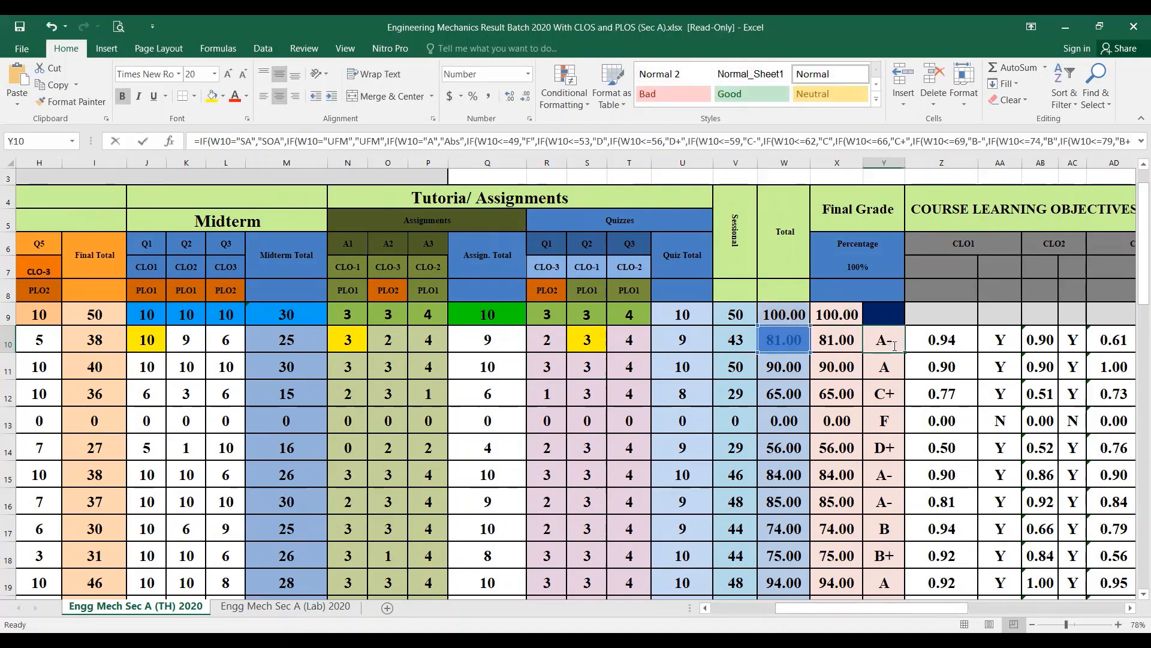
{"action": "double_click", "coordinate": [894, 346]}
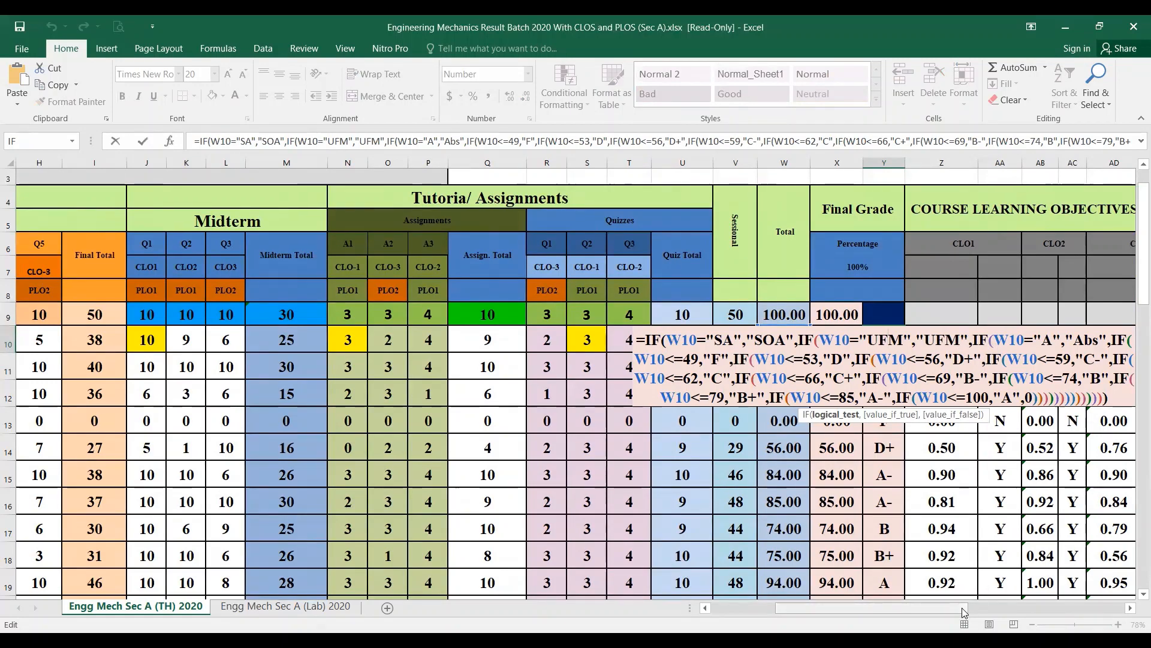
{"action": "left_click_drag", "start_coordinate": [962, 606], "coordinate": [989, 607]}
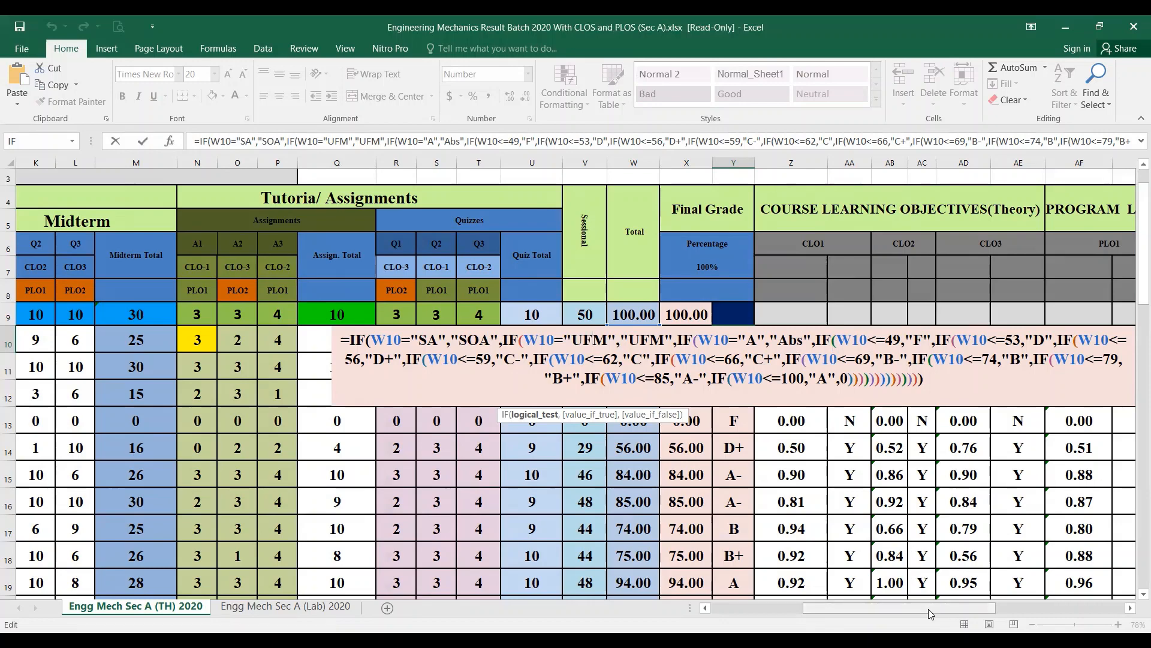
{"action": "left_click_drag", "start_coordinate": [928, 609], "coordinate": [938, 604]}
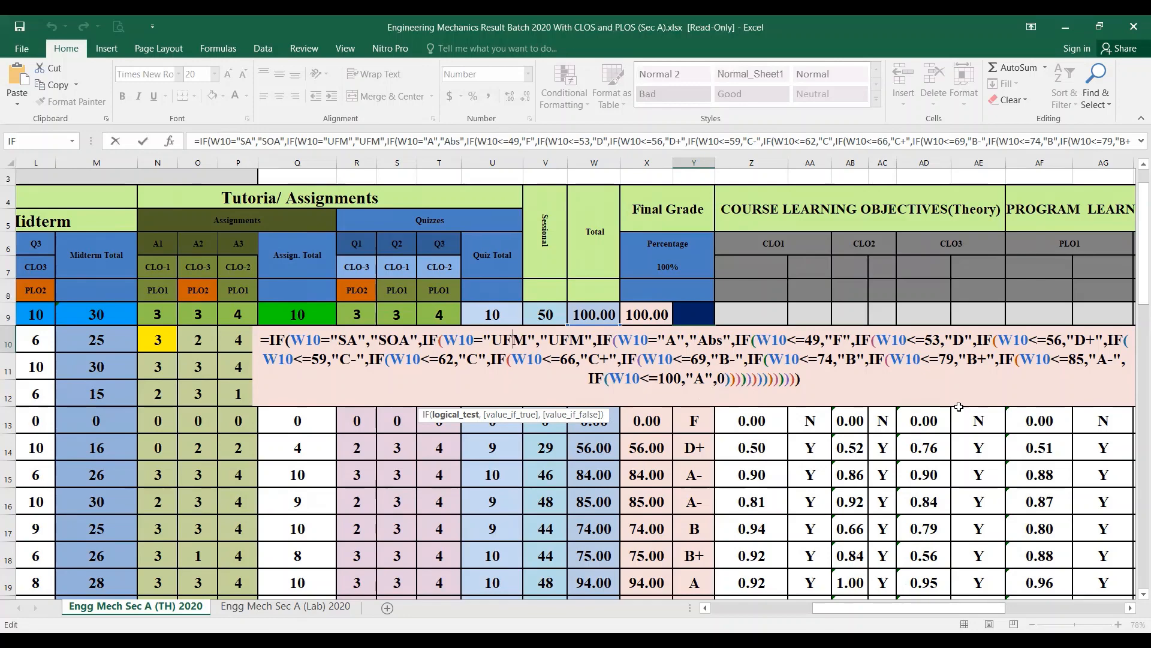
{"action": "key", "text": "Escape"}
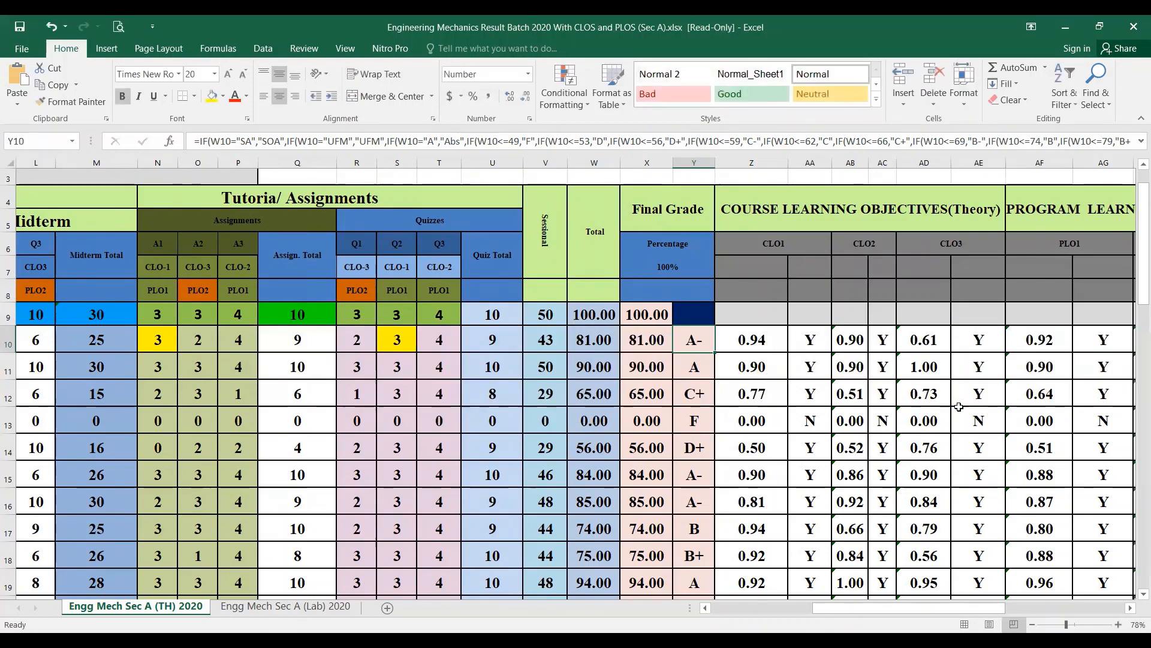
Open the first student's CLO1 formula and highlight its AVERAGE function and the first ratio, D10/D$9.
{"action": "left_click_drag", "start_coordinate": [956, 612], "coordinate": [973, 610]}
{"action": "left_click", "coordinate": [651, 352]}
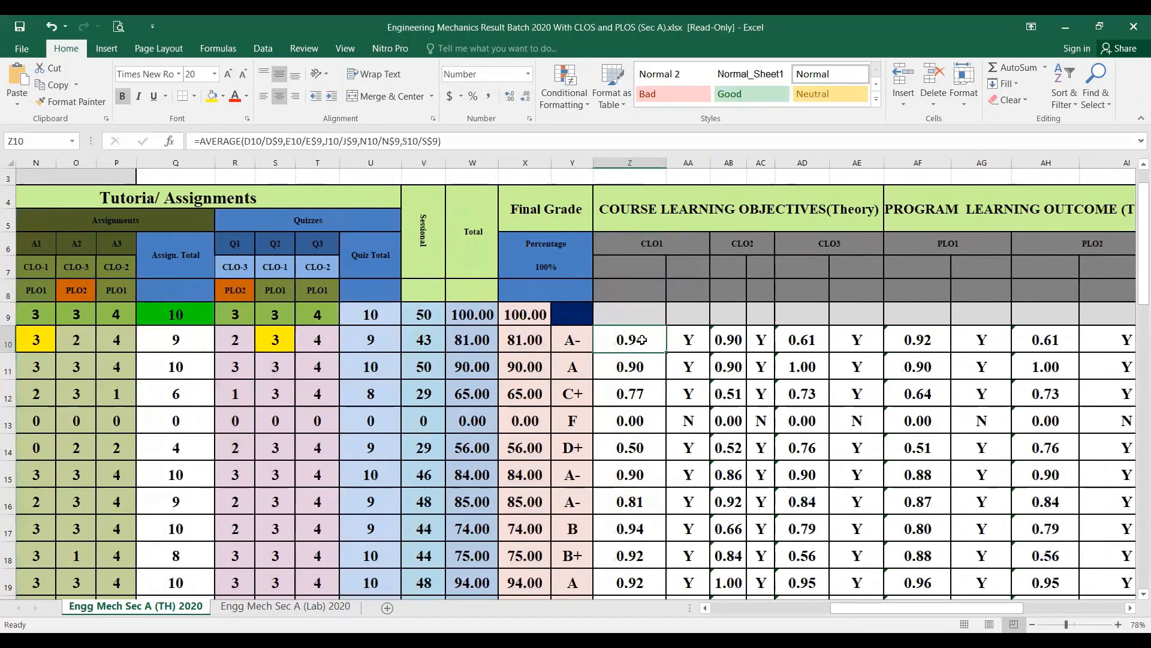
{"action": "double_click", "coordinate": [651, 352]}
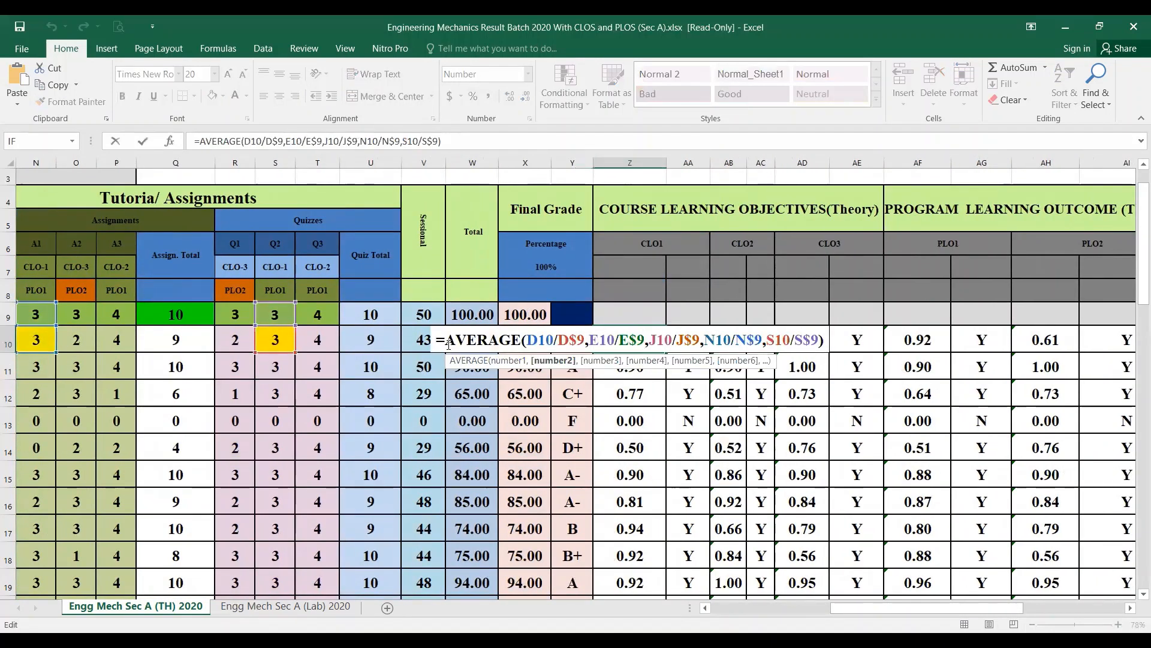
{"action": "left_click_drag", "start_coordinate": [508, 349], "coordinate": [520, 348]}
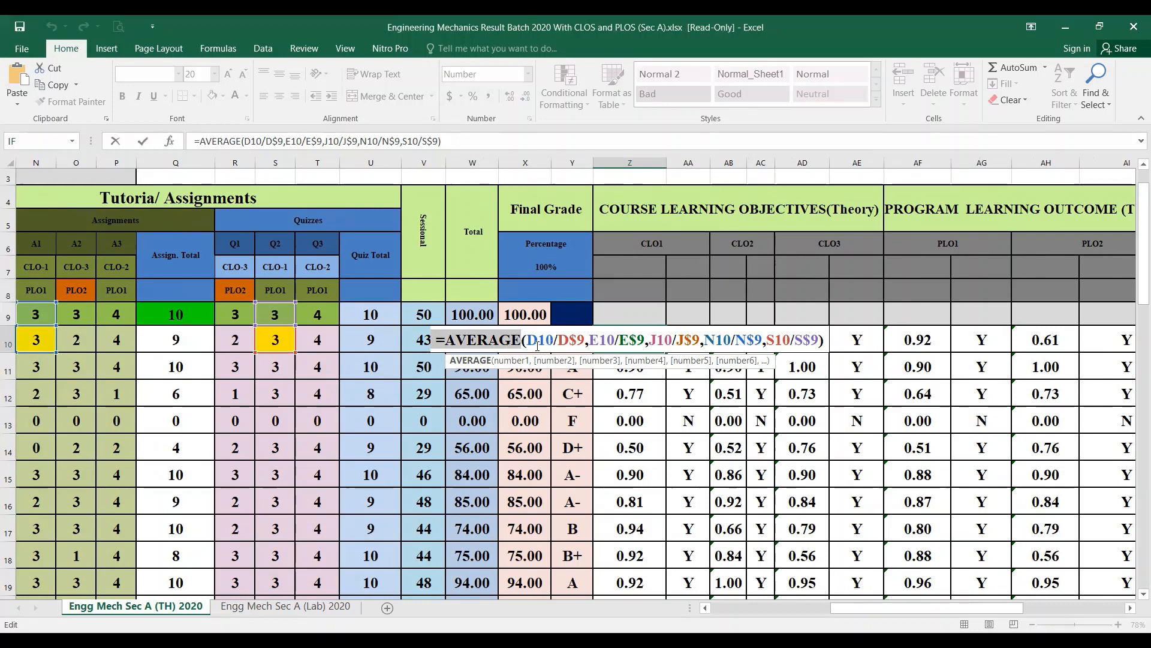
{"action": "left_click_drag", "start_coordinate": [527, 340], "coordinate": [586, 341]}
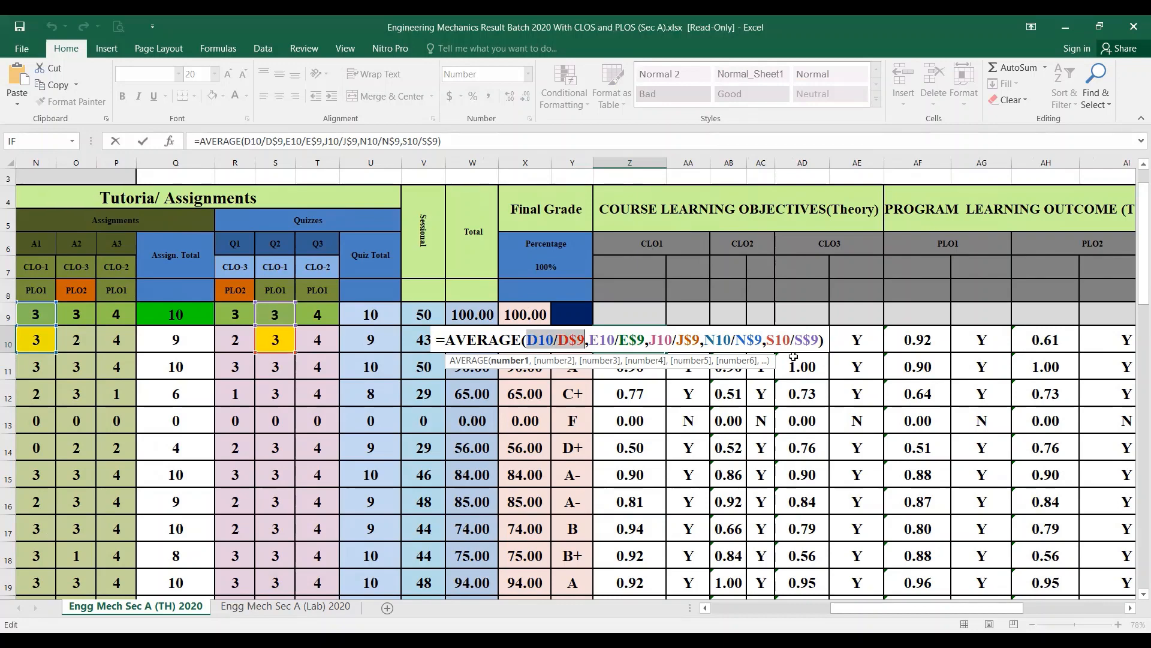
Trace the first student's CLO1 marks and maximum marks referenced by the formula across the Final, Midterm, Assignments and Quizzes columns.
{"action": "left_click_drag", "start_coordinate": [1013, 607], "coordinate": [893, 608]}
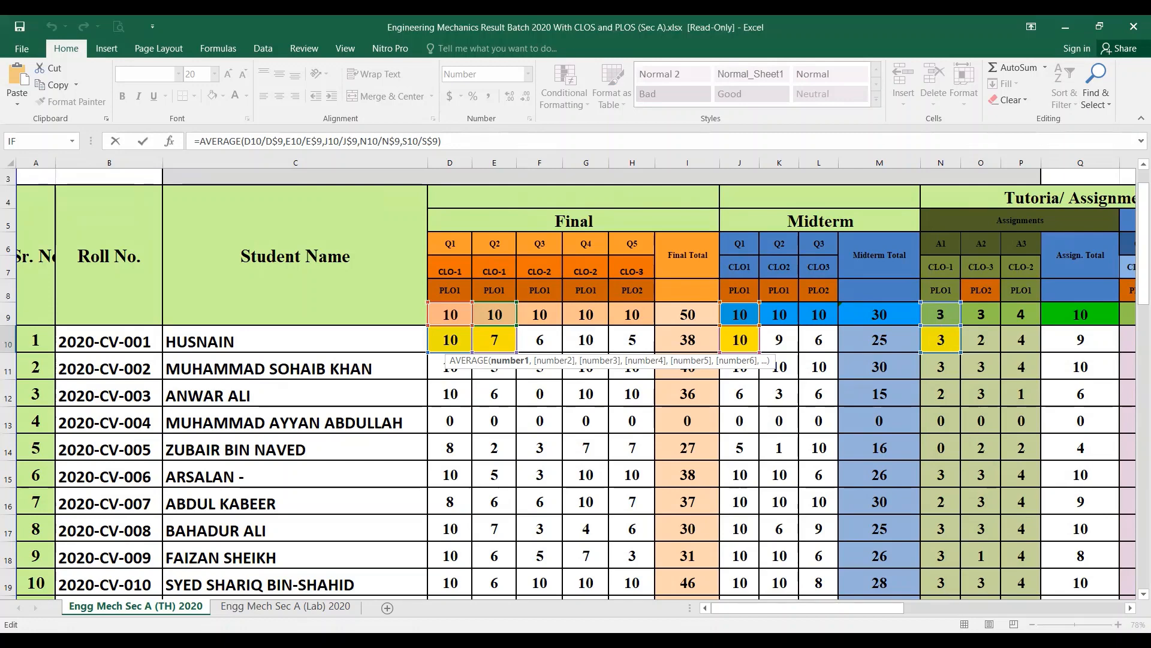
{"action": "left_click_drag", "start_coordinate": [851, 607], "coordinate": [887, 607]}
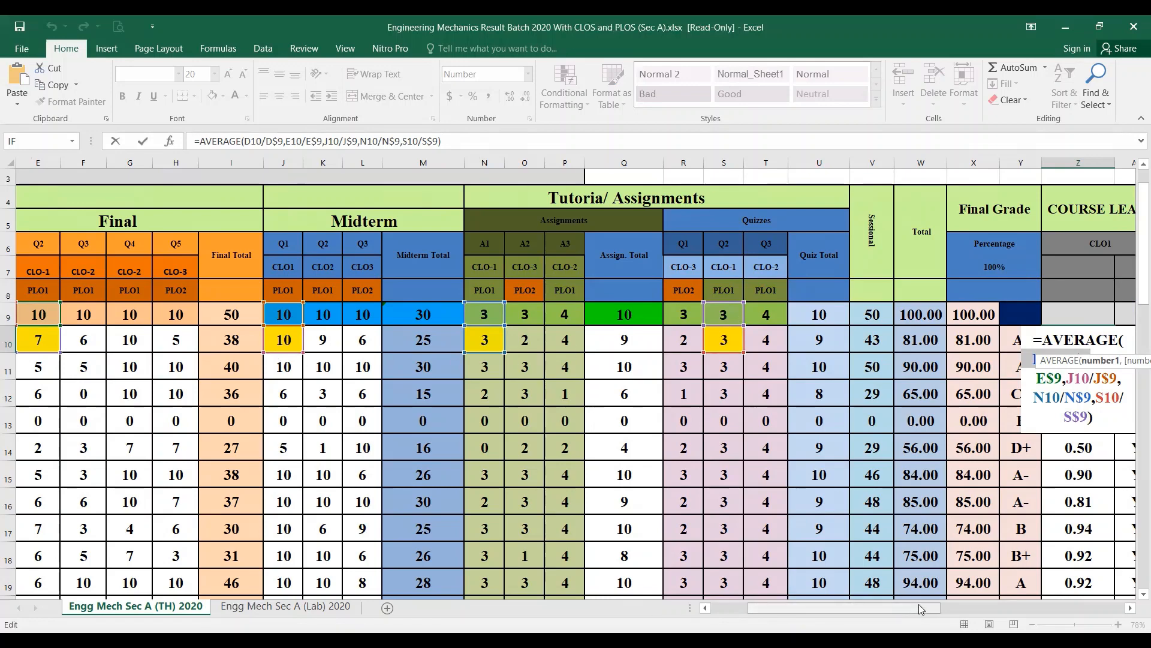
{"action": "left_click_drag", "start_coordinate": [928, 608], "coordinate": [901, 608]}
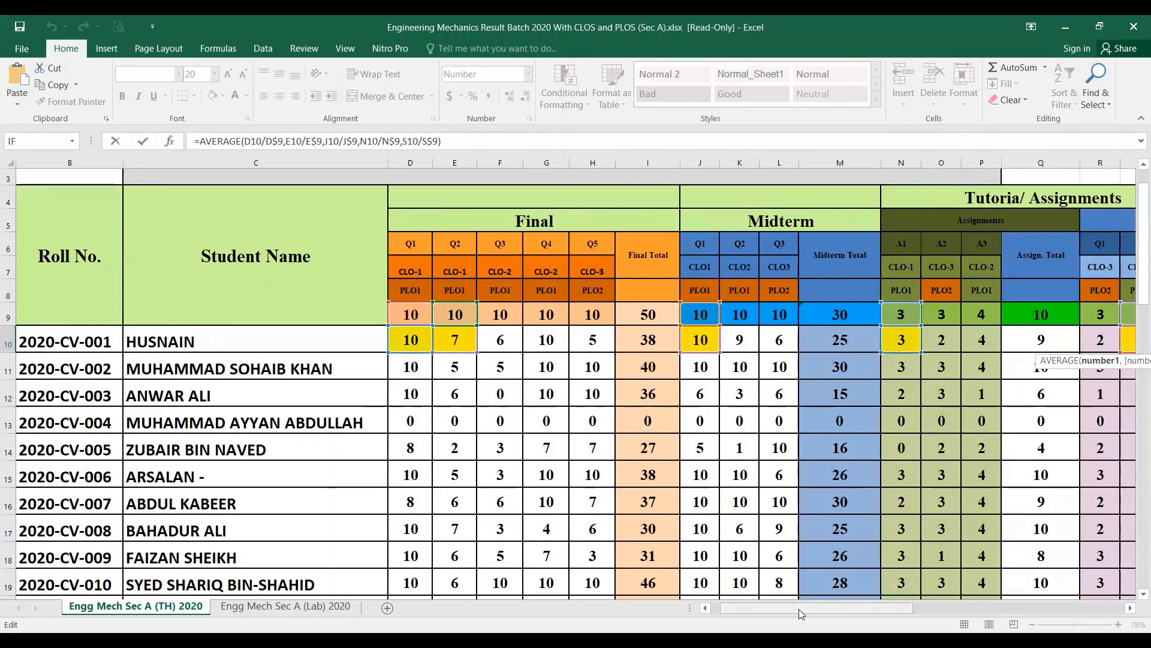
{"action": "scroll", "coordinate": [798, 609], "scroll_direction": "right", "scroll_amount": 1}
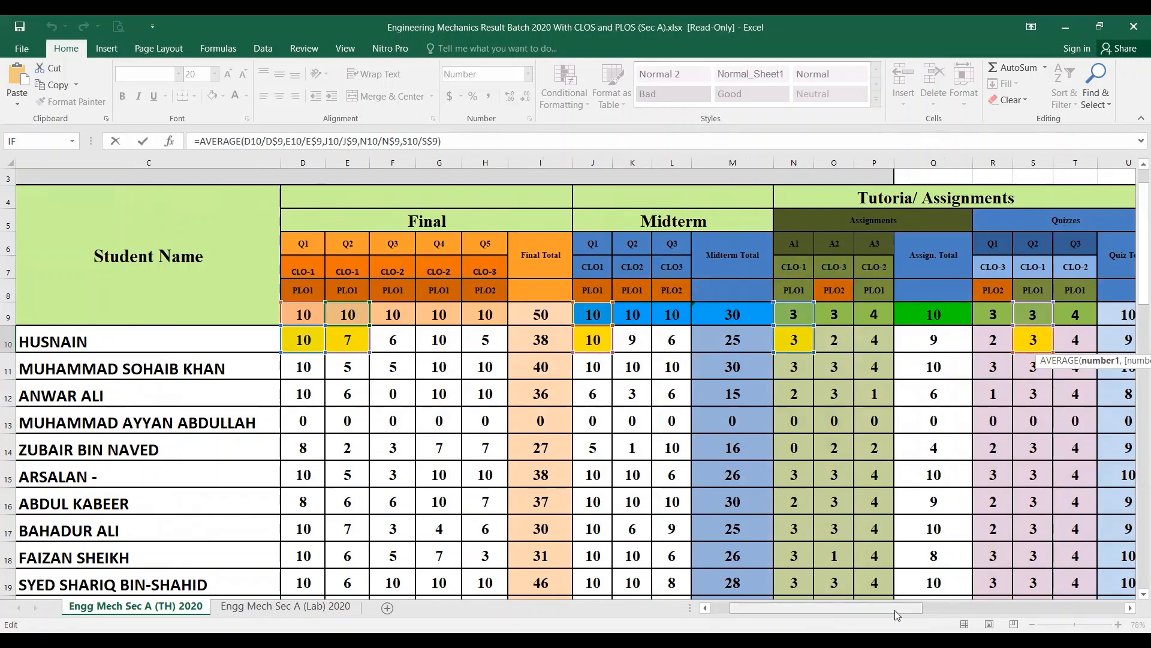
{"action": "left_click_drag", "start_coordinate": [897, 612], "coordinate": [1004, 612]}
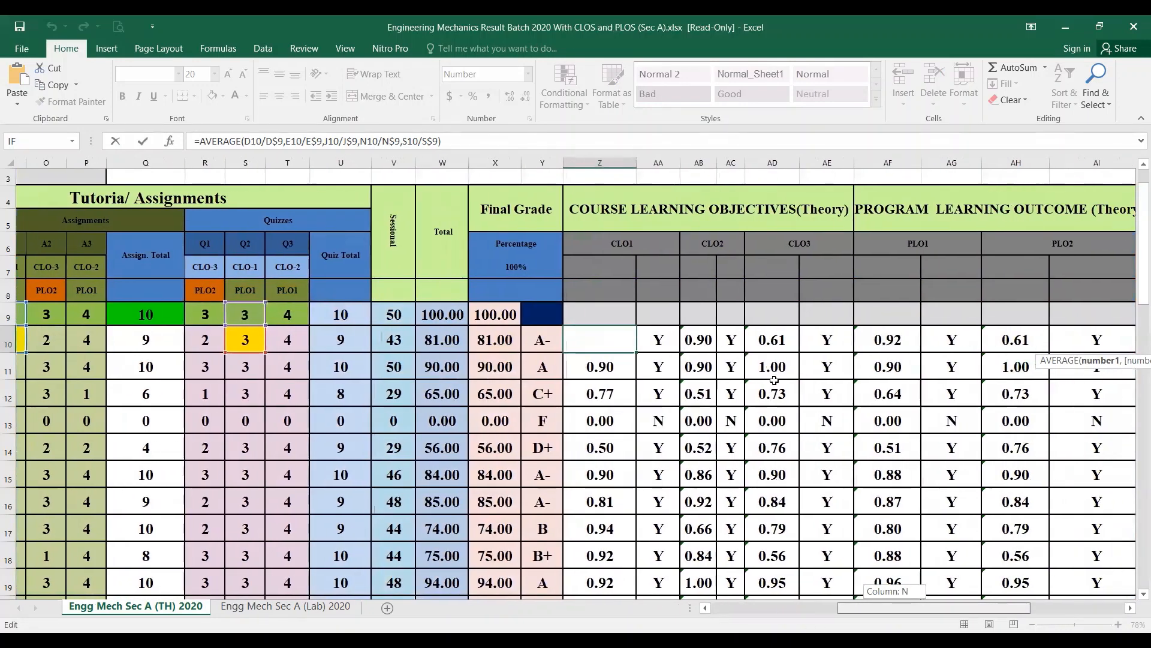
Highlight the references in the first student's CLO1 AVERAGE formula one after another, from D10 to S$9, and leave the formula unchanged.
{"action": "left_click_drag", "start_coordinate": [489, 341], "coordinate": [515, 341]}
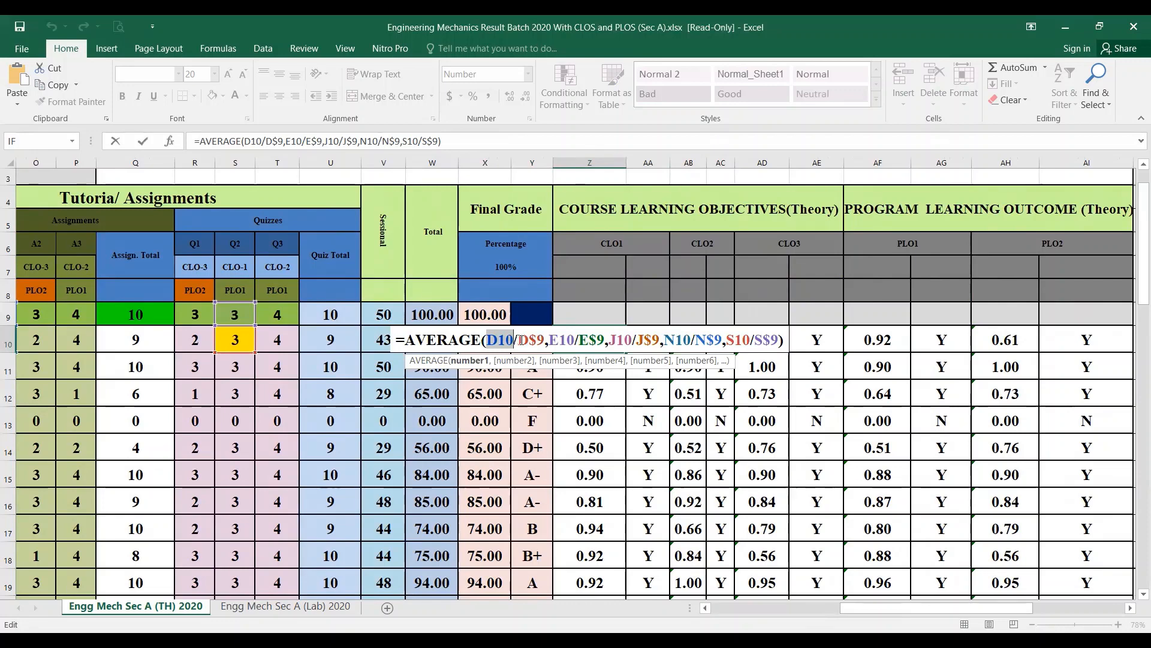
{"action": "left_click_drag", "start_coordinate": [517, 341], "coordinate": [568, 339]}
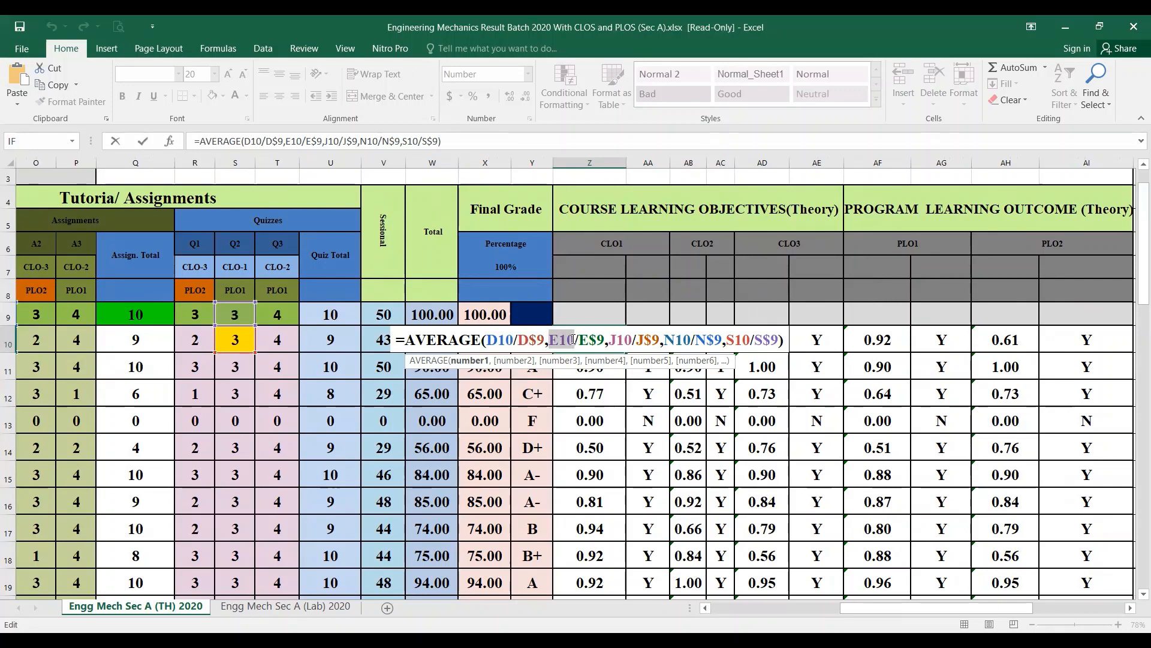
{"action": "left_click_drag", "start_coordinate": [574, 340], "coordinate": [568, 341]}
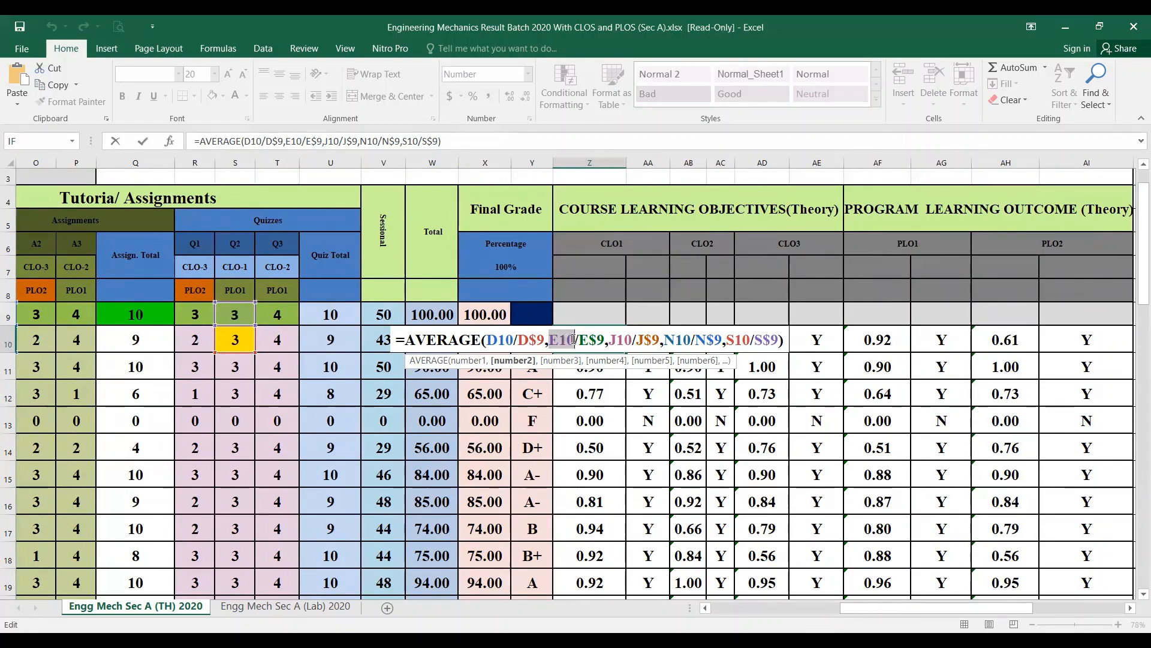
{"action": "left_click_drag", "start_coordinate": [578, 340], "coordinate": [607, 342]}
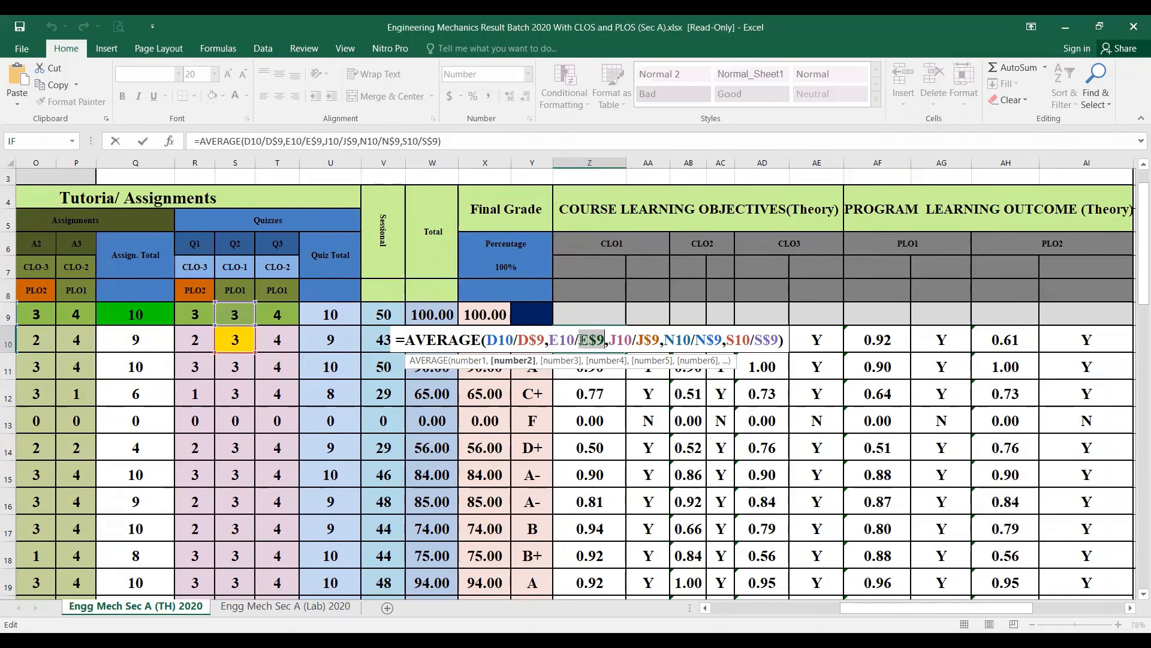
{"action": "double_click", "coordinate": [621, 340]}
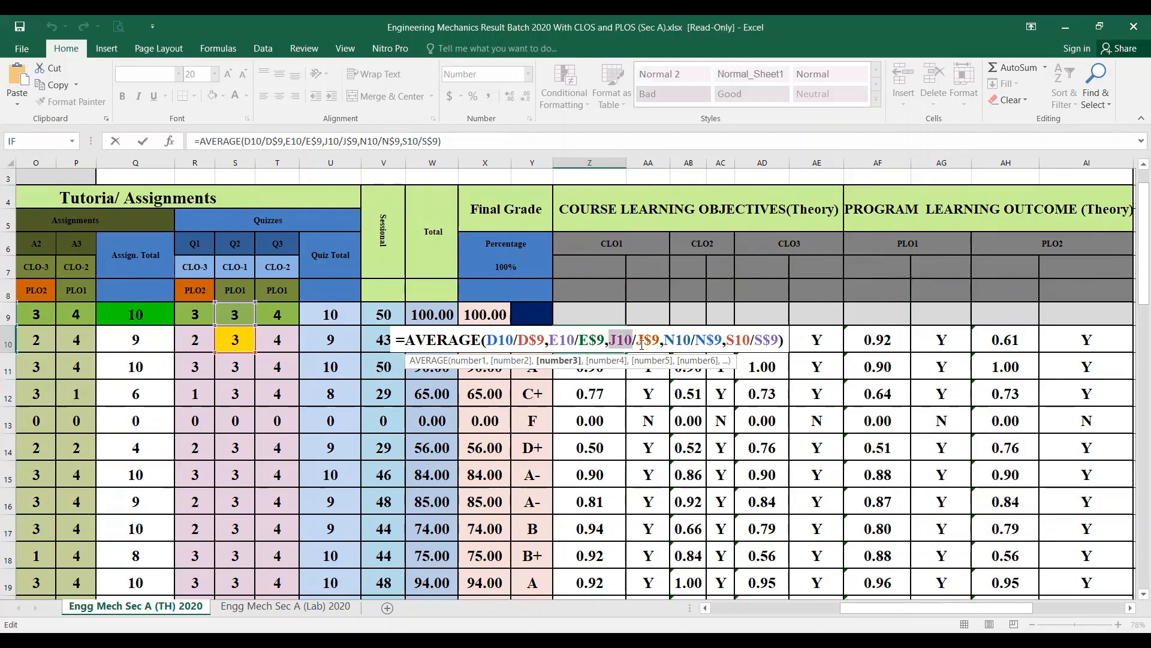
{"action": "left_click_drag", "start_coordinate": [643, 345], "coordinate": [704, 345]}
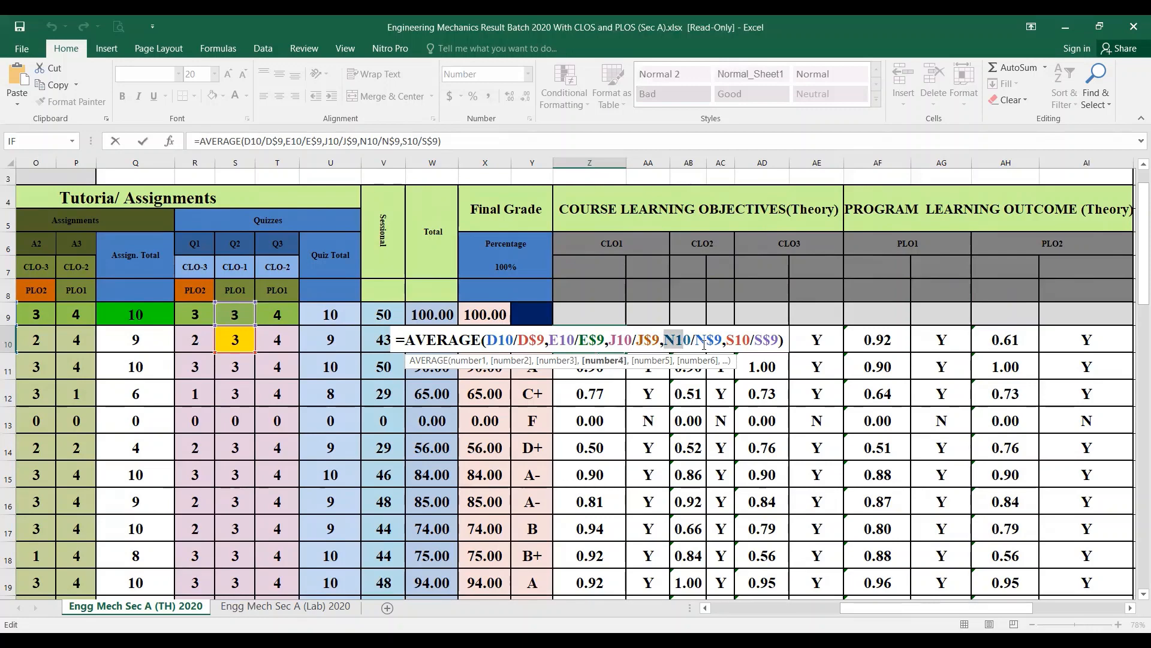
{"action": "left_click_drag", "start_coordinate": [937, 608], "coordinate": [917, 607]}
{"action": "left_click_drag", "start_coordinate": [818, 341], "coordinate": [874, 341]}
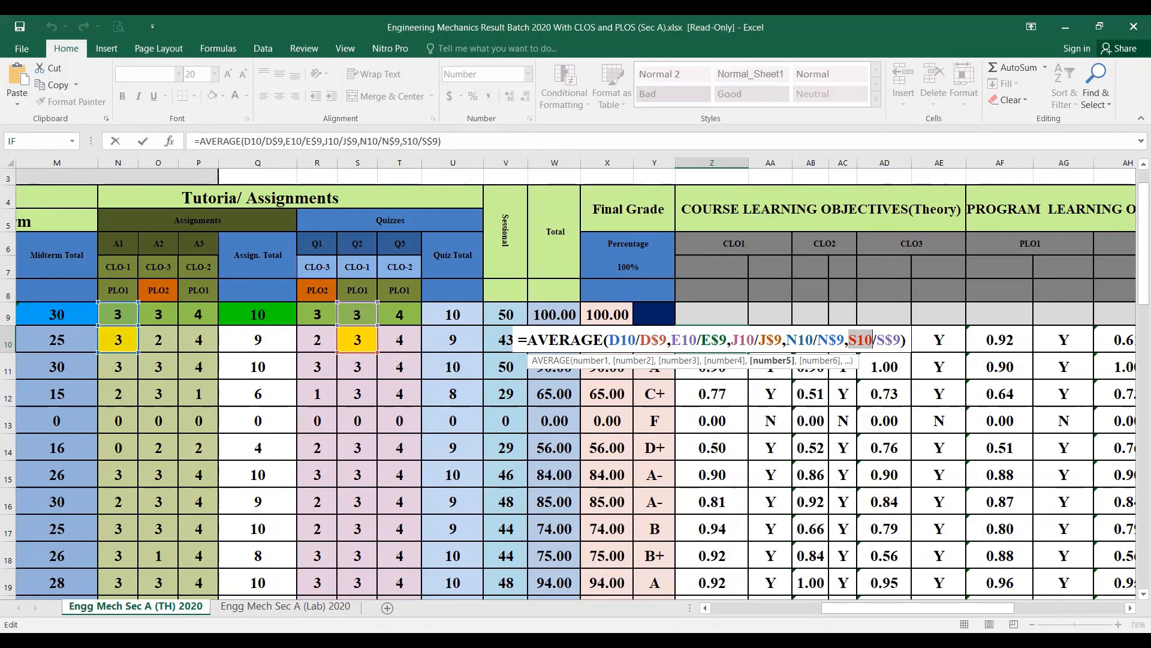
{"action": "left_click", "coordinate": [873, 339]}
{"action": "left_click_drag", "start_coordinate": [878, 339], "coordinate": [899, 340]}
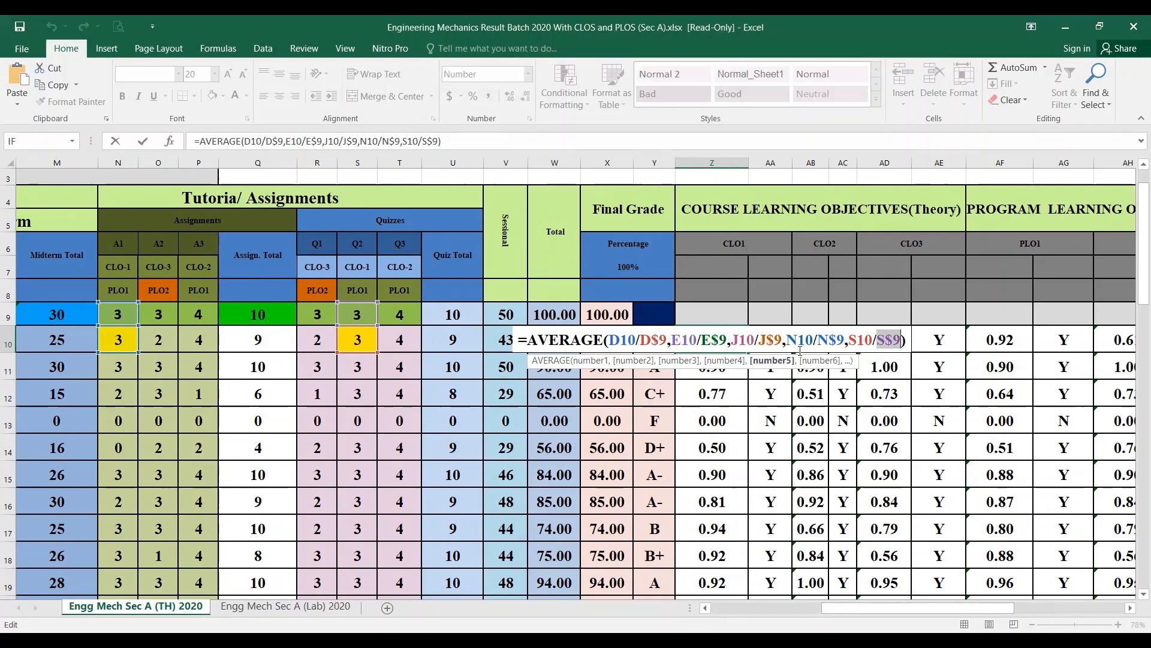
{"action": "key", "text": "Escape"}
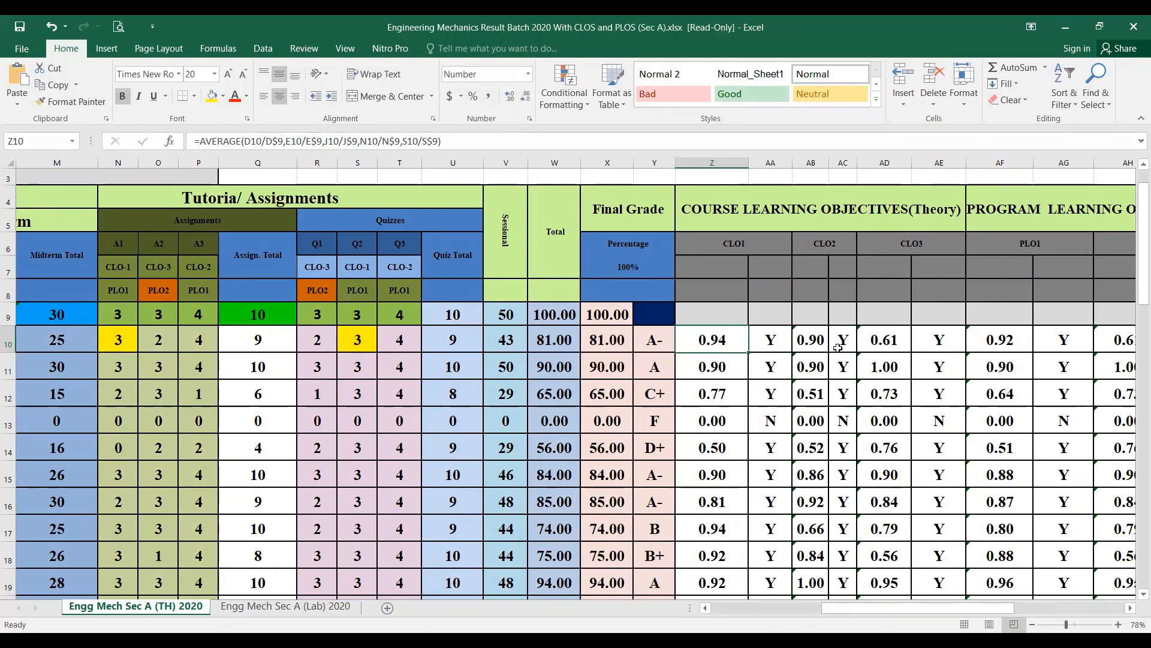
Open the first student's CLO2 AVERAGE formula and trace its referenced marks across the Final, Midterm, Assignments and Quizzes columns.
{"action": "double_click", "coordinate": [817, 339]}
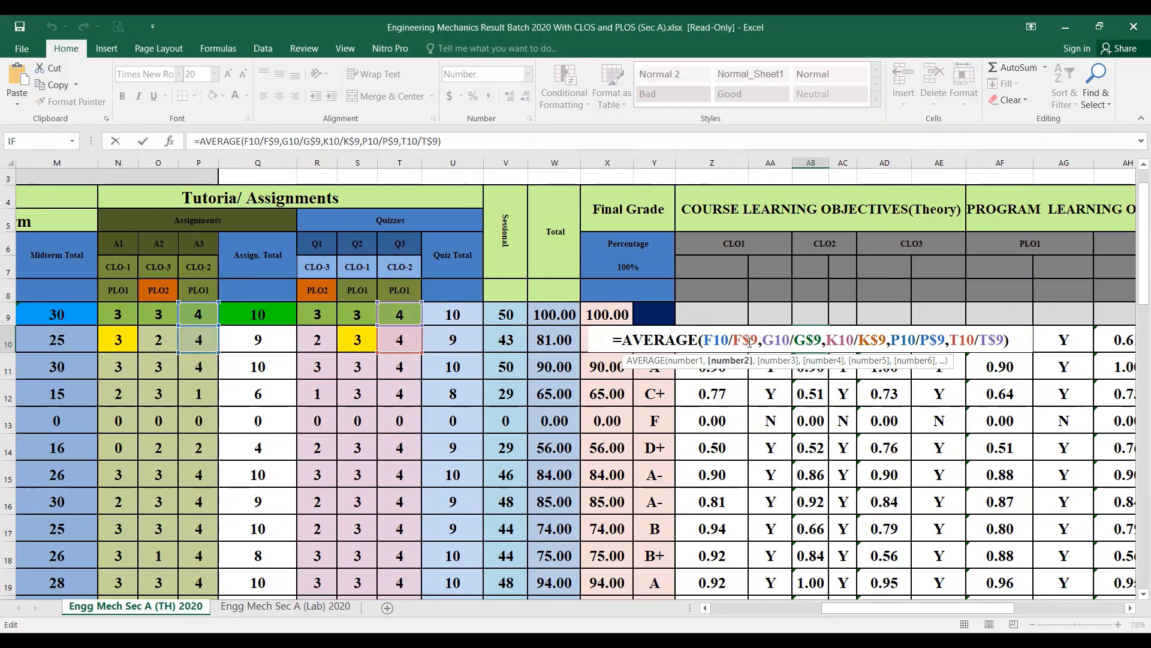
{"action": "left_click_drag", "start_coordinate": [910, 613], "coordinate": [809, 613]}
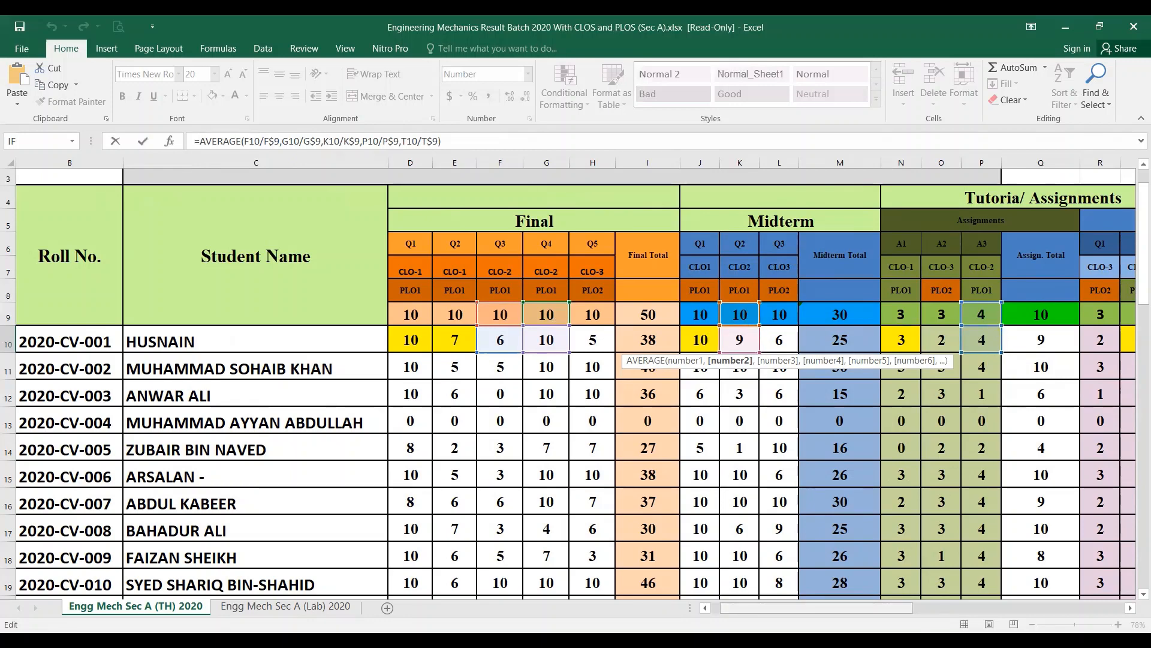
{"action": "left_click_drag", "start_coordinate": [821, 608], "coordinate": [841, 609]}
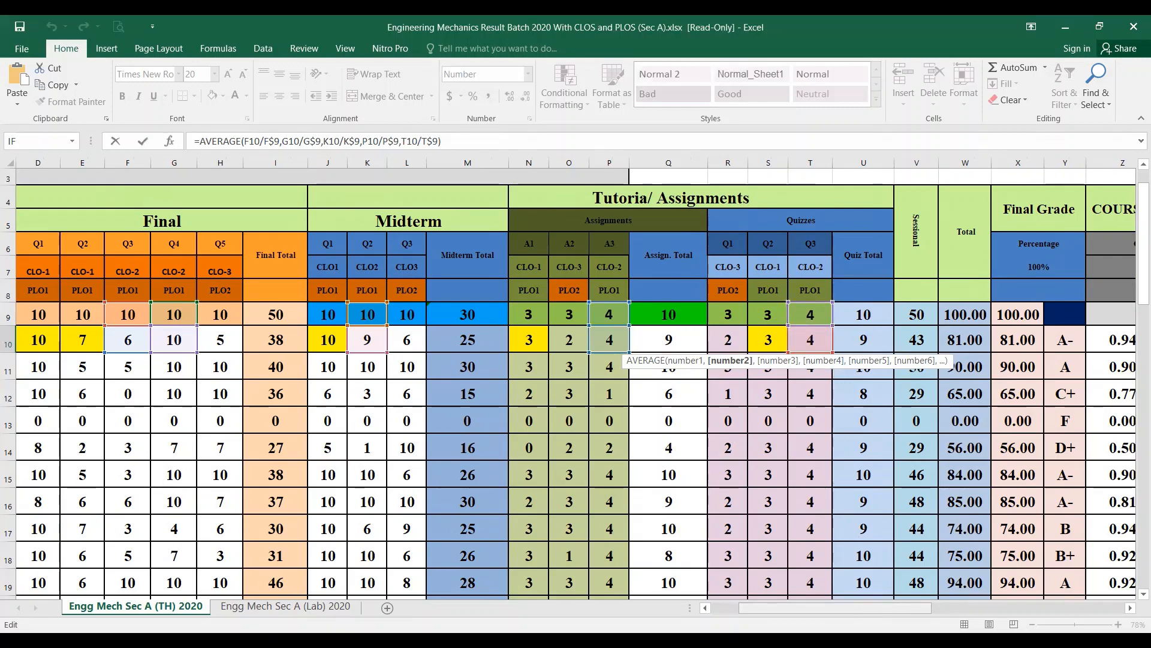
{"action": "left_click_drag", "start_coordinate": [863, 608], "coordinate": [937, 608]}
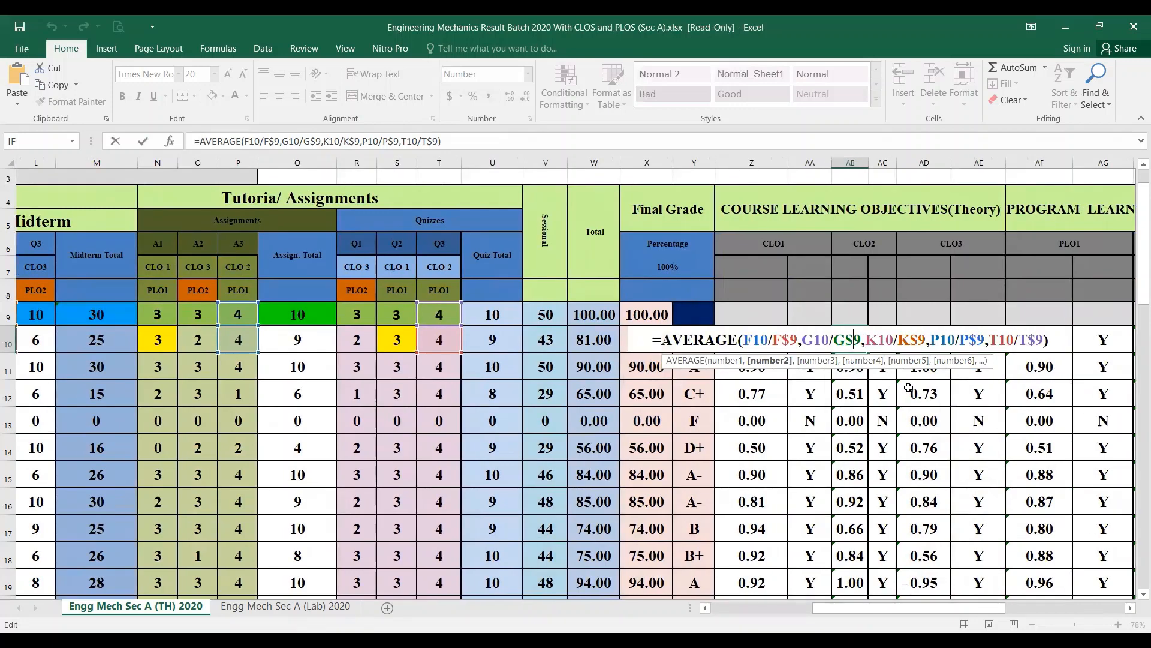
{"action": "key", "text": "Return"}
Open the first student's CLO3 AVERAGE formula and trace its referenced marks across the Final, Midterm, Assignments and Quizzes columns.
{"action": "double_click", "coordinate": [928, 339]}
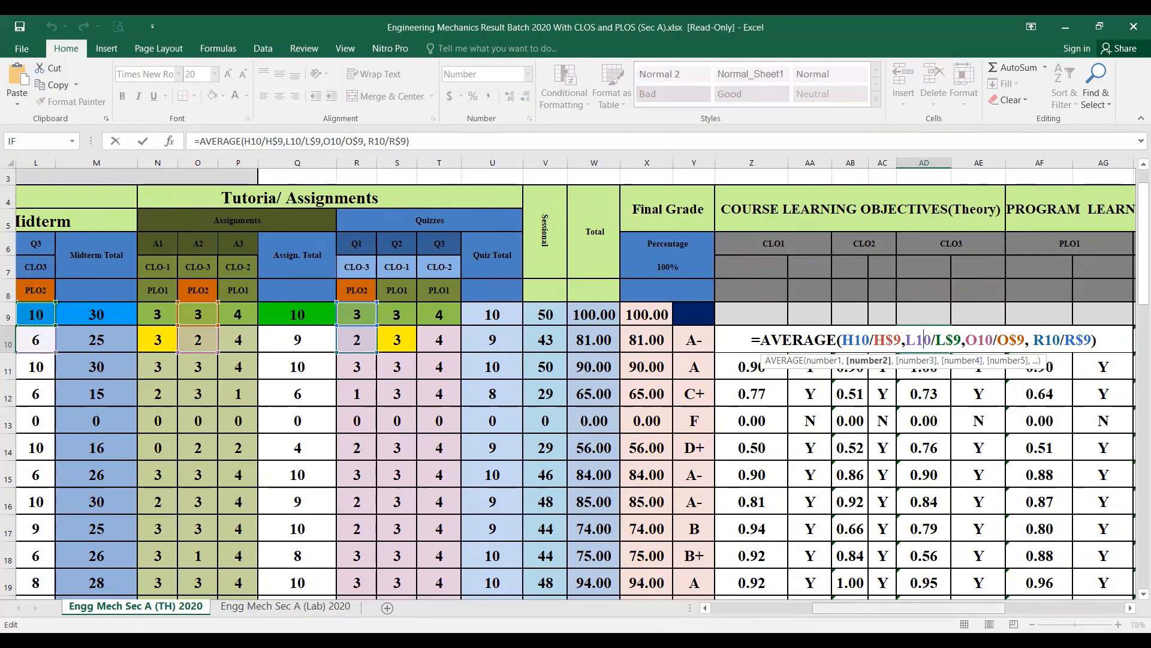
{"action": "left_click_drag", "start_coordinate": [934, 609], "coordinate": [843, 609]}
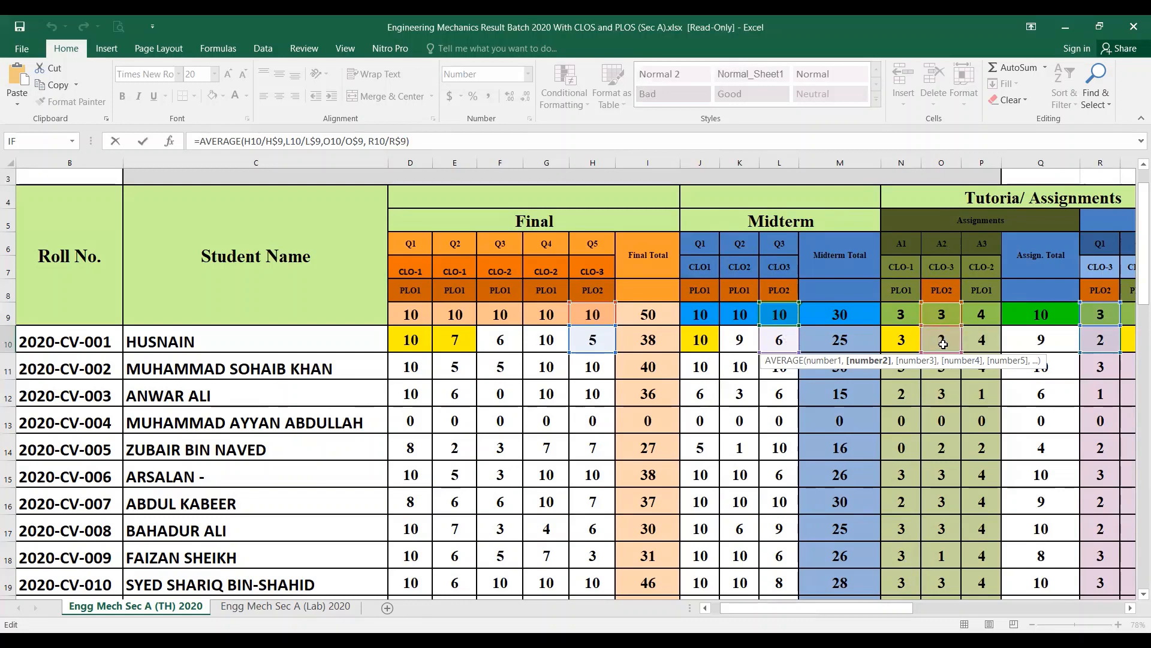
{"action": "scroll", "coordinate": [771, 287], "scroll_direction": "right", "scroll_amount": 2}
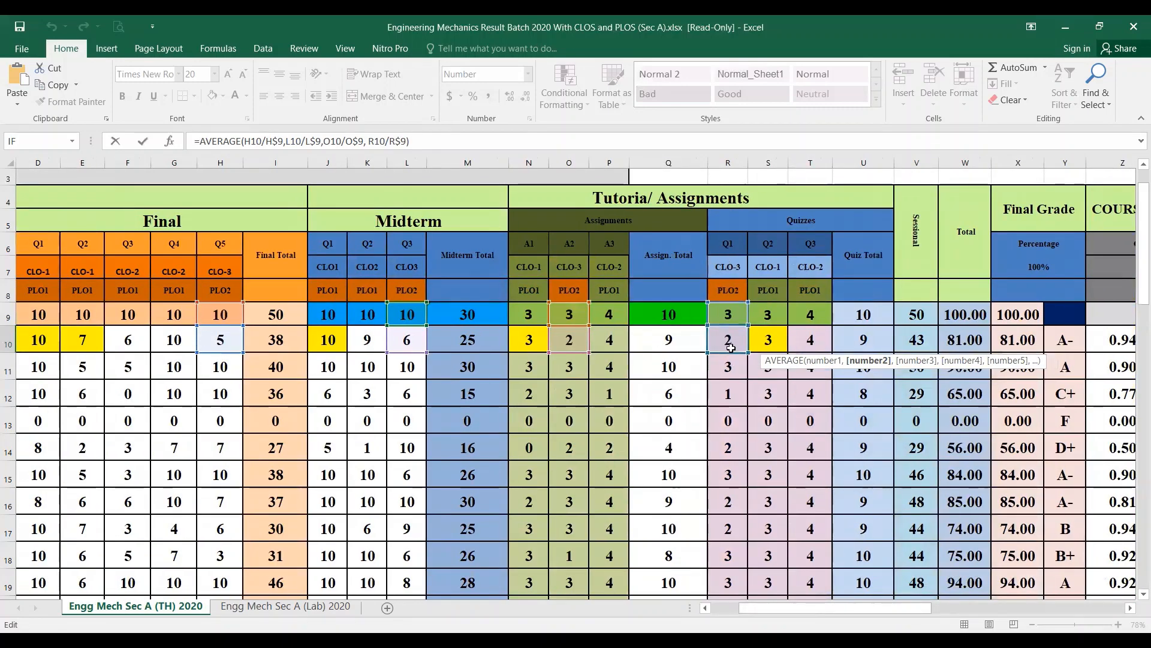
{"action": "left_click_drag", "start_coordinate": [785, 608], "coordinate": [895, 607]}
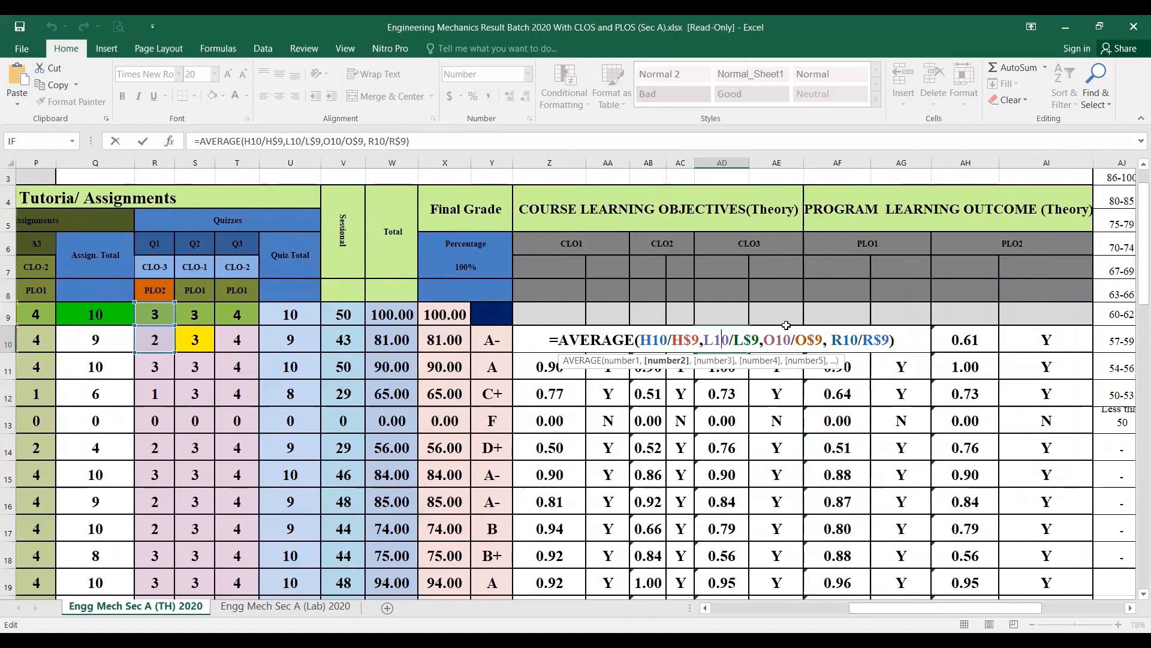
{"action": "key", "text": "Escape"}
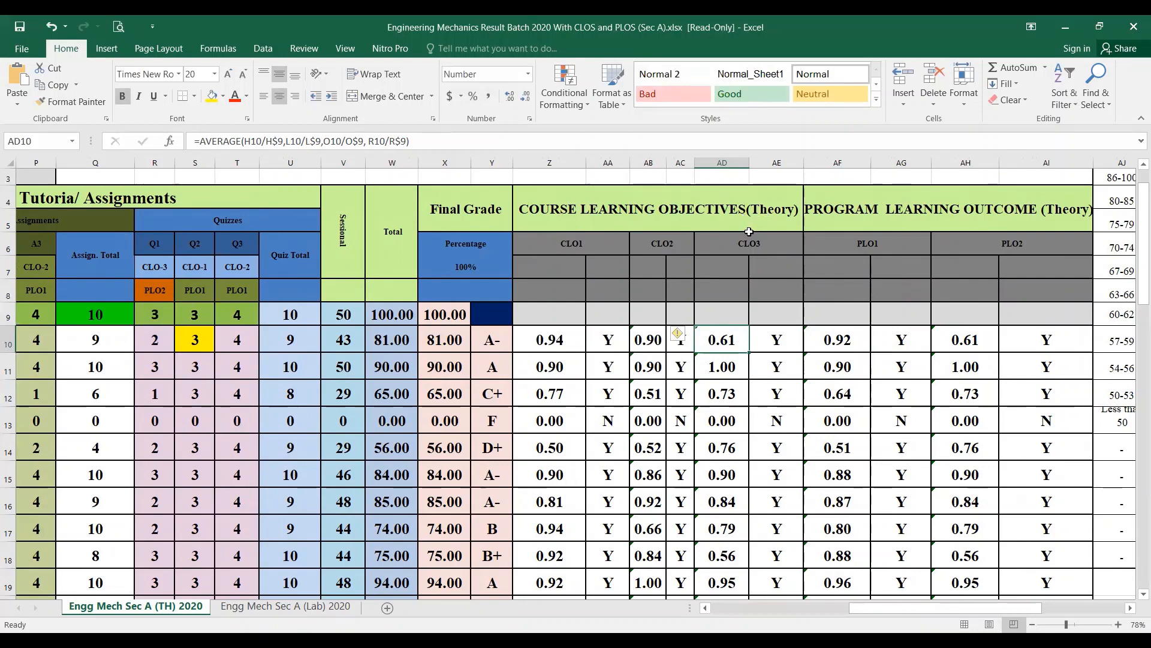
Change the heading above the CLO columns to "COURSE LEARNING OUTCOME(Theory)".
{"action": "left_click", "coordinate": [663, 209]}
{"action": "double_click", "coordinate": [662, 209]}
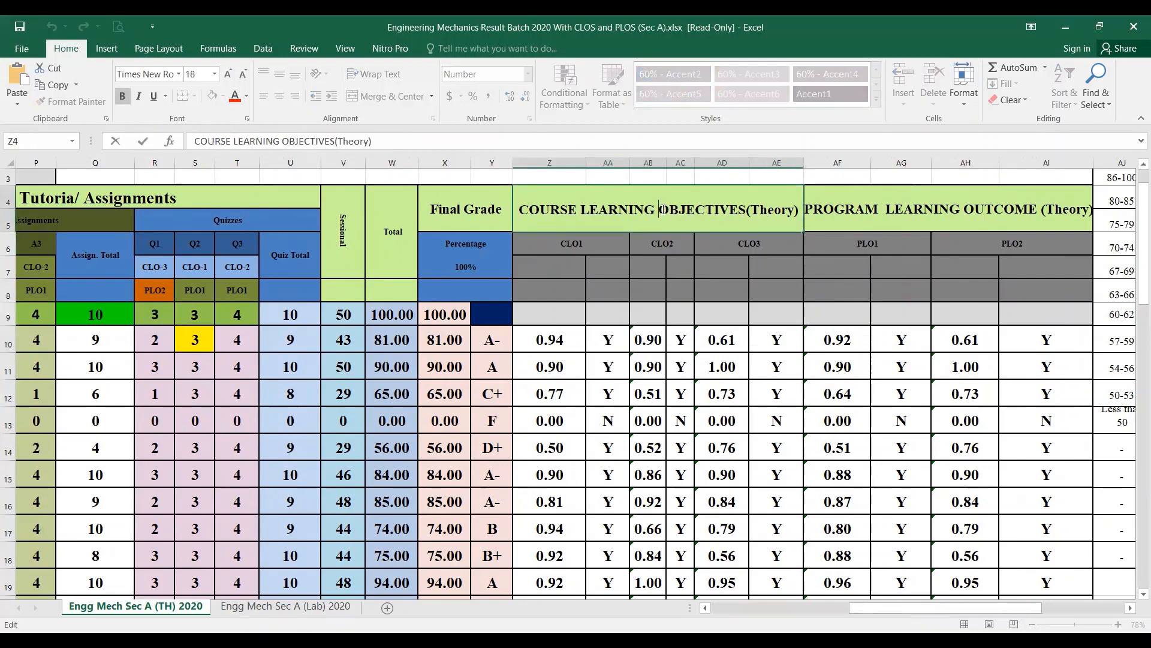
{"action": "left_click_drag", "start_coordinate": [670, 209], "coordinate": [750, 198]}
{"action": "type", "text": "Out"}
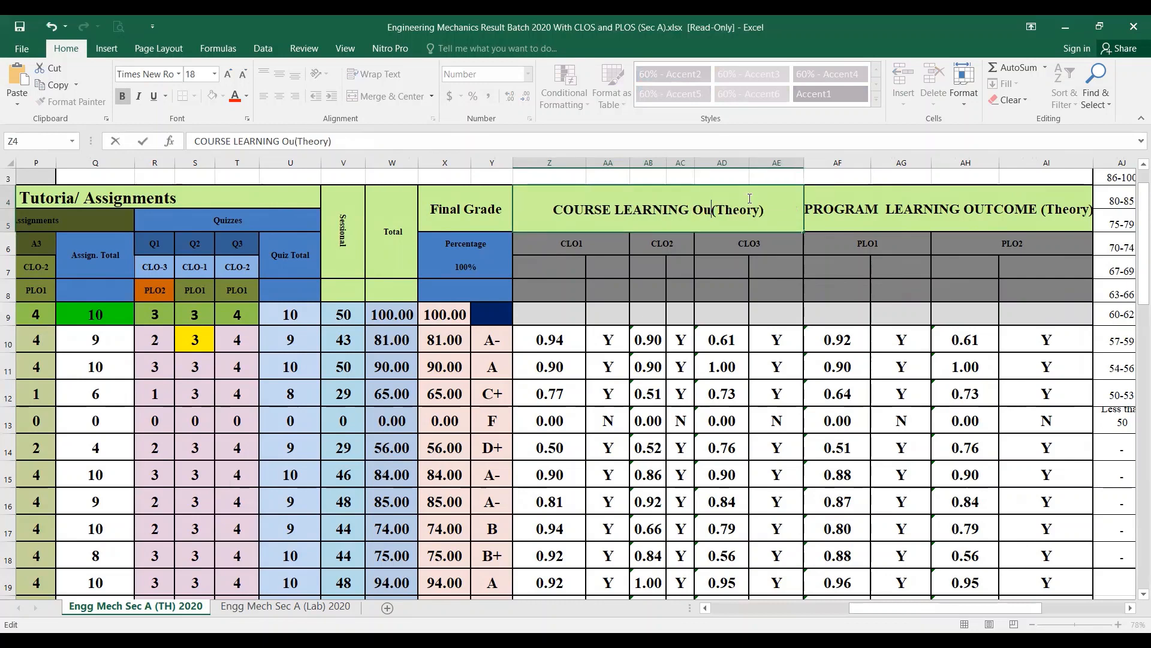
{"action": "key", "text": "BackSpace"}
{"action": "key", "text": "BackSpace"}
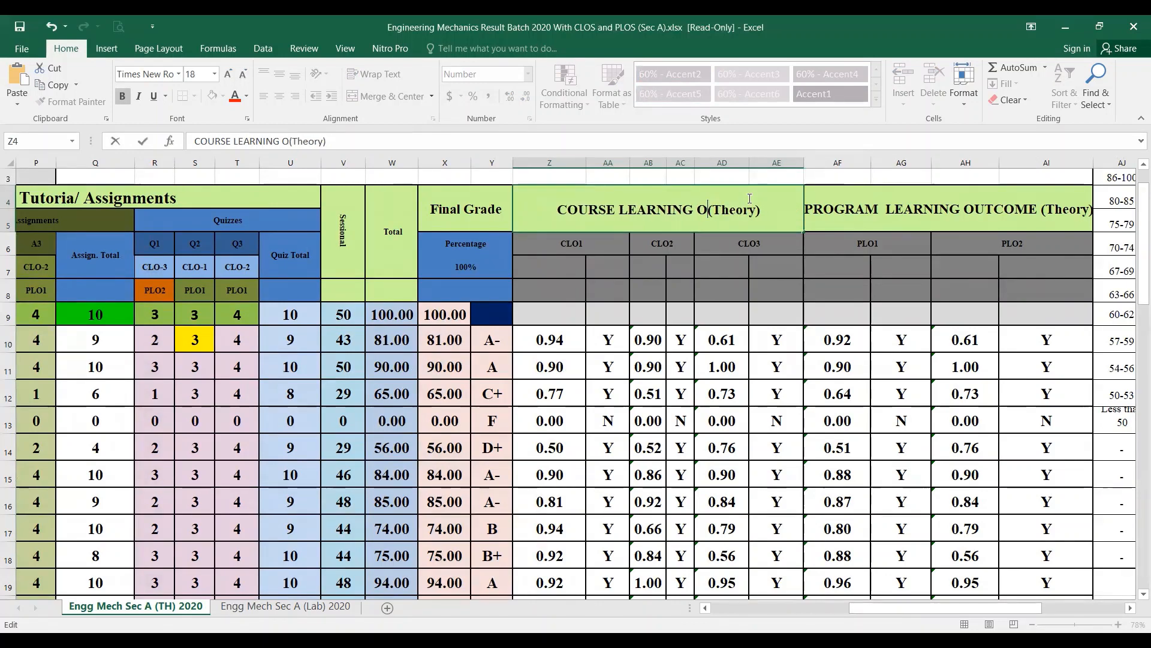
{"action": "type", "text": "UTCOM"}
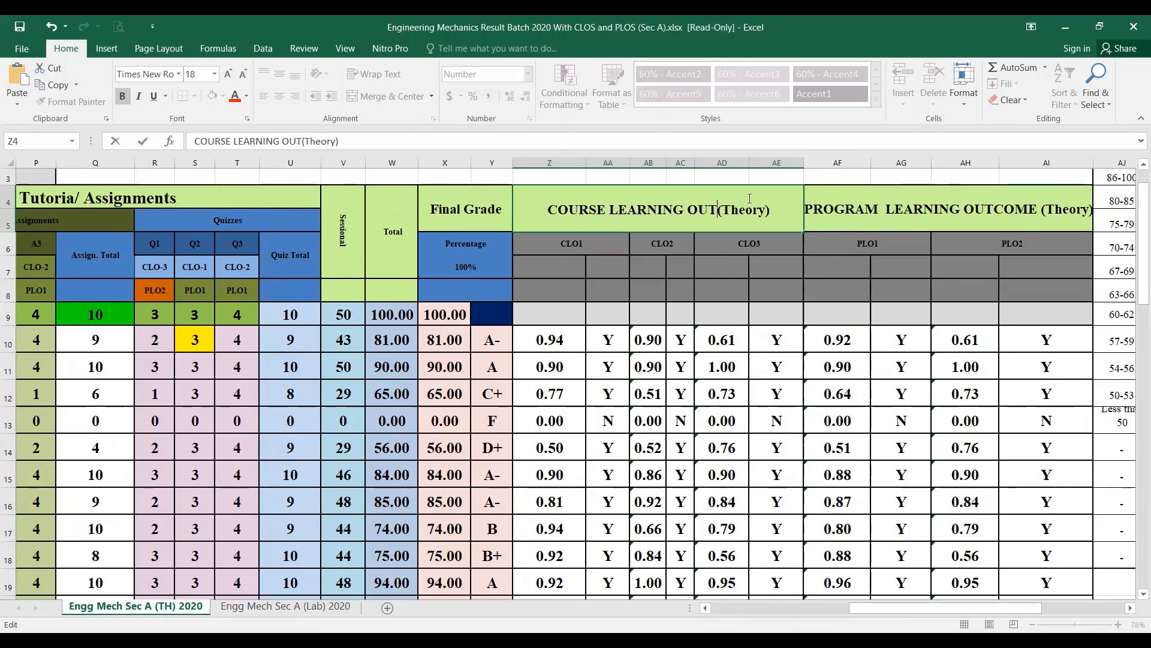
{"action": "type", "text": "E"}
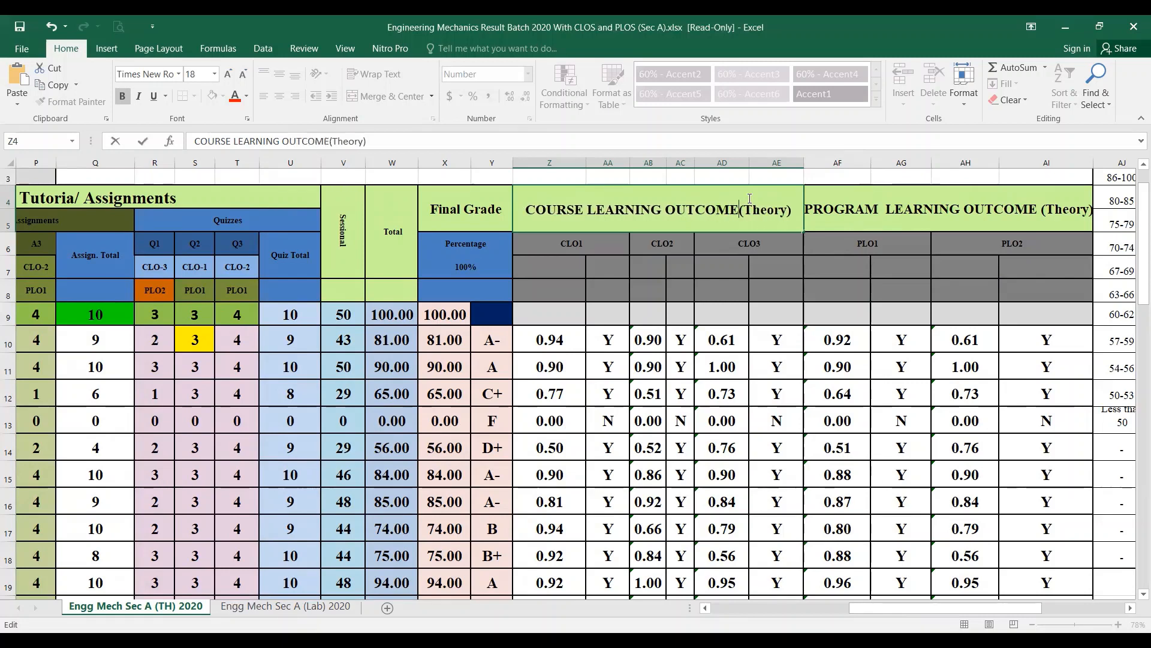
{"action": "left_click", "coordinate": [902, 196]}
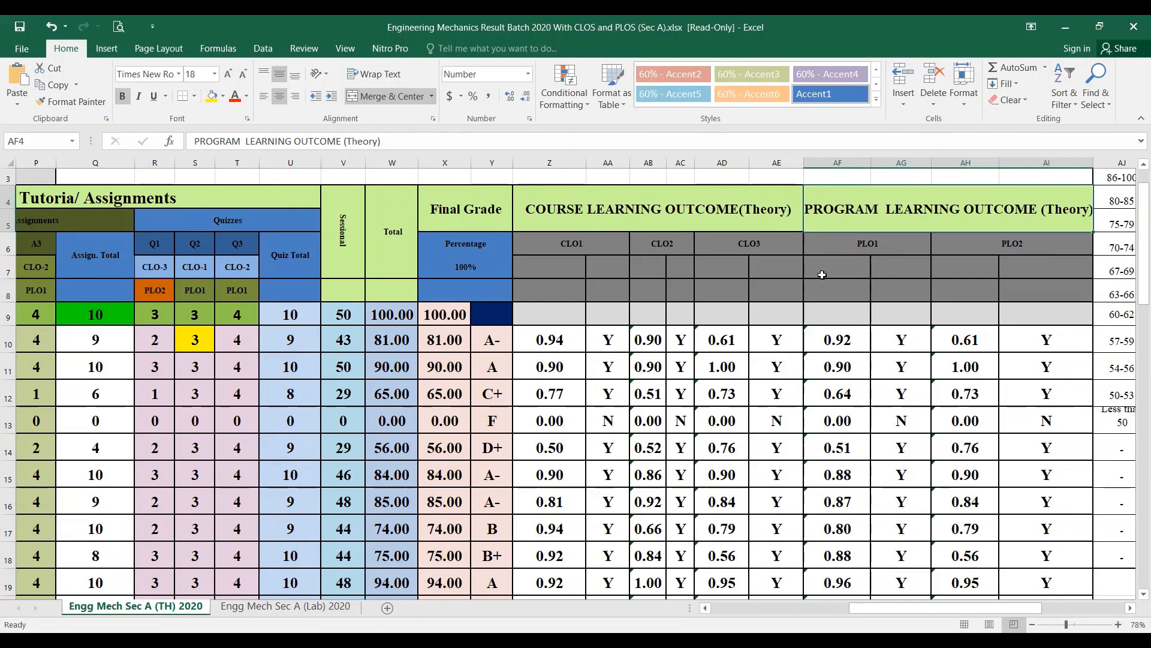
Check the first student's PLO1 formula and examine the IF formula that gives the CLO1 result as N or Y.
{"action": "left_click", "coordinate": [835, 334]}
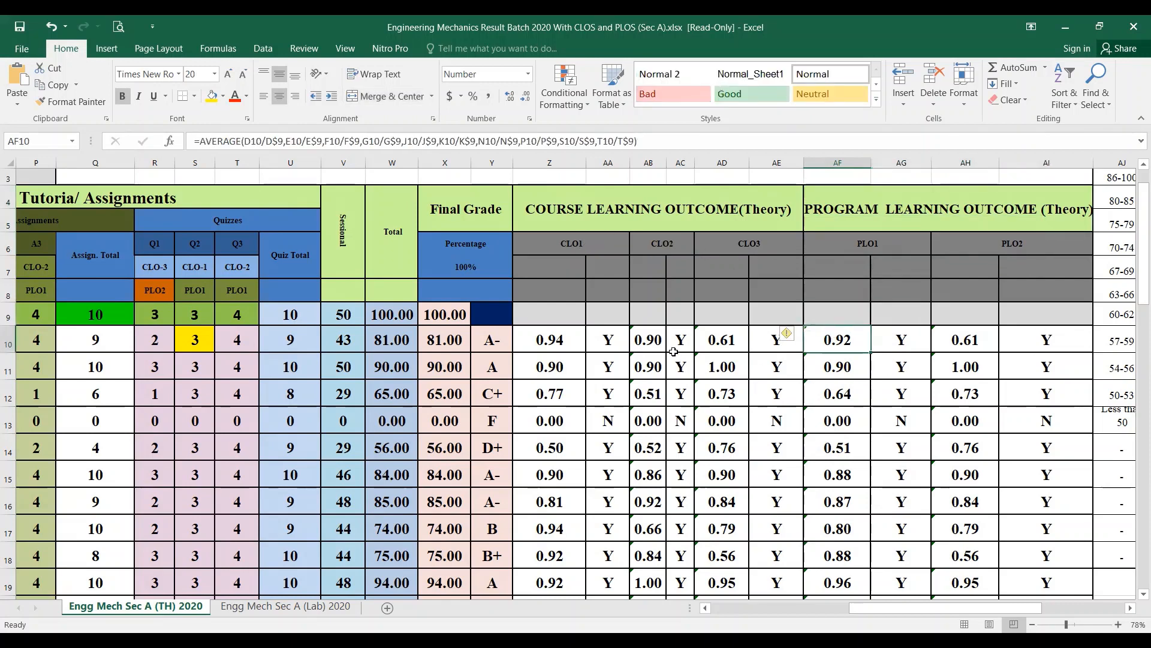
{"action": "double_click", "coordinate": [621, 346]}
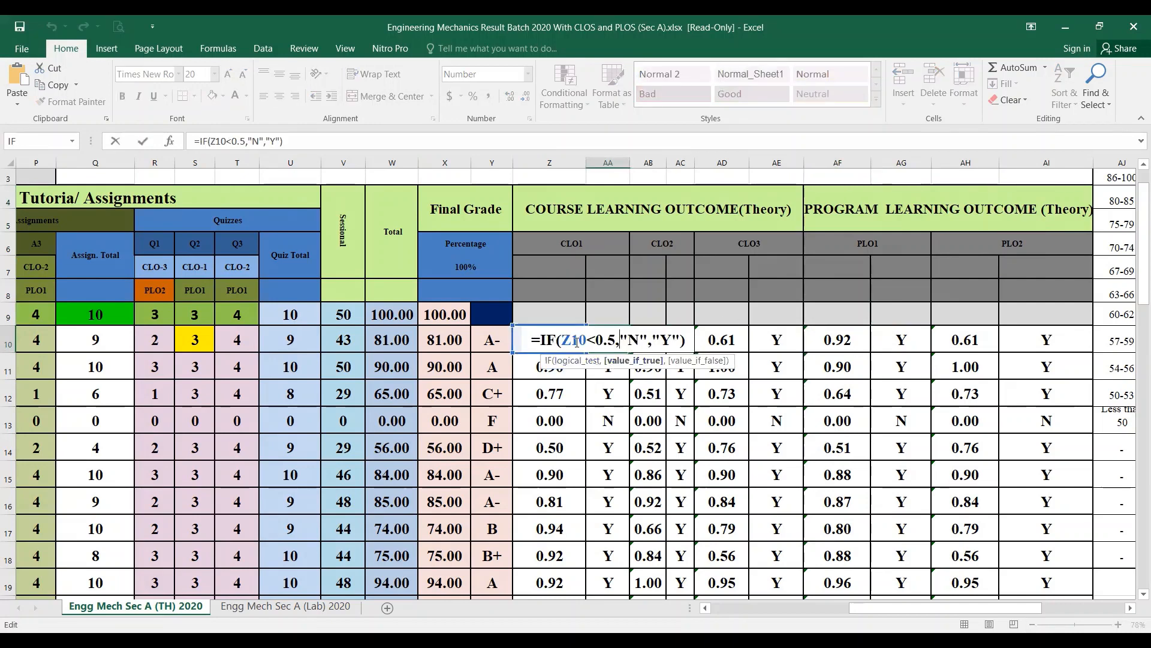
{"action": "key", "text": "Escape"}
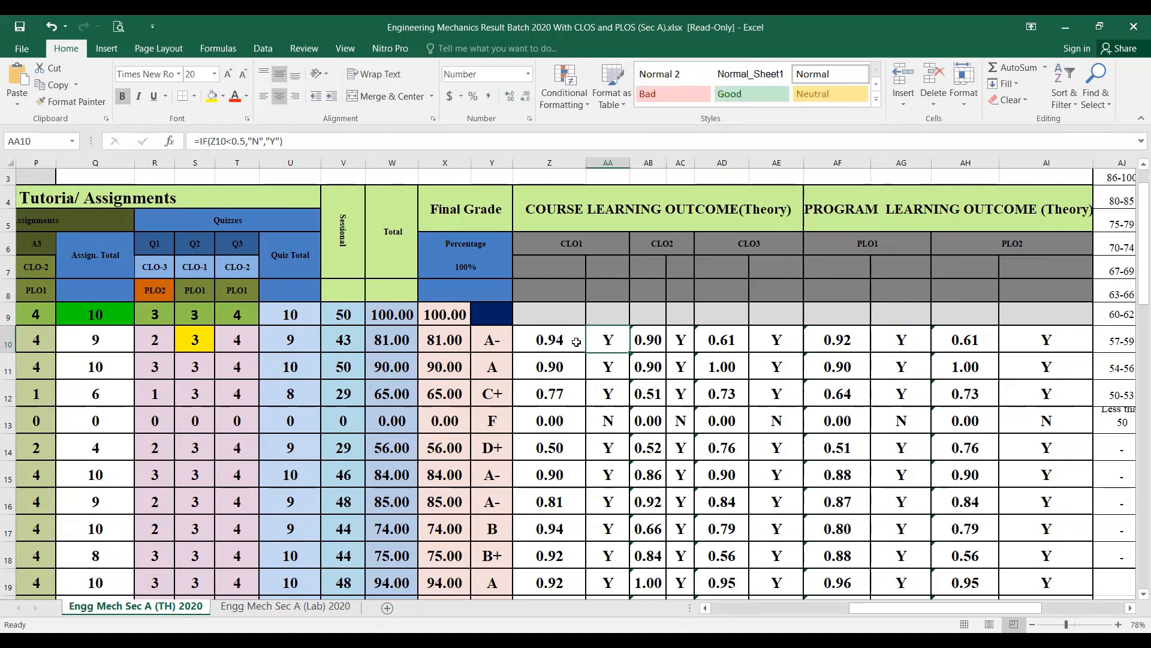
{"action": "left_click", "coordinate": [558, 339]}
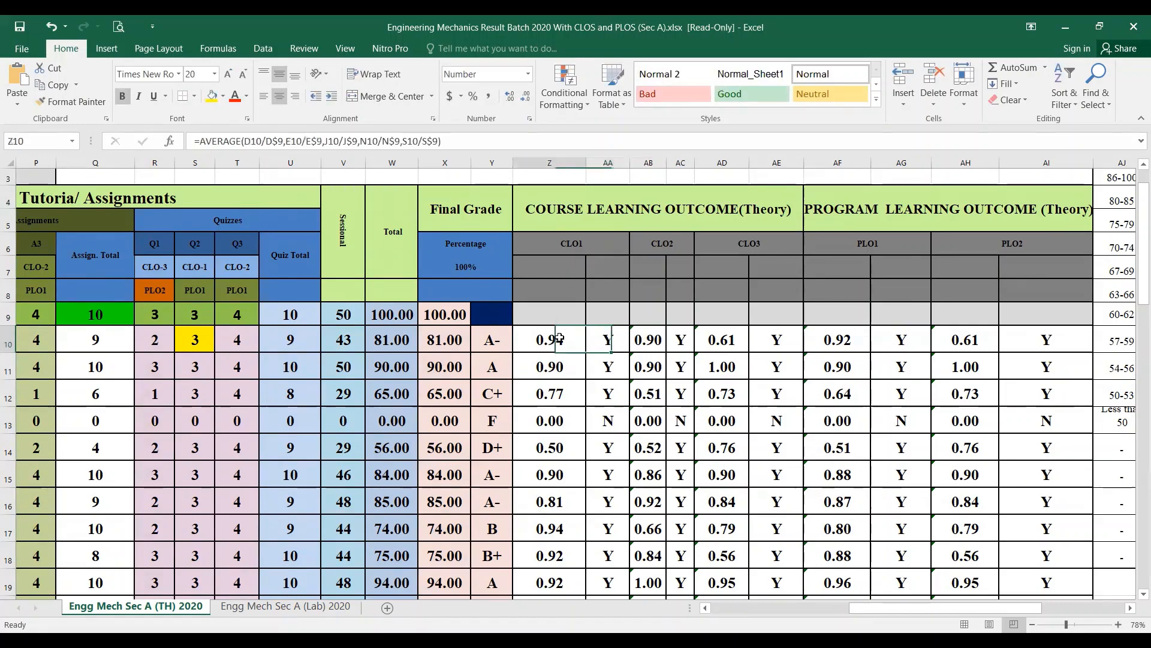
{"action": "double_click", "coordinate": [605, 346]}
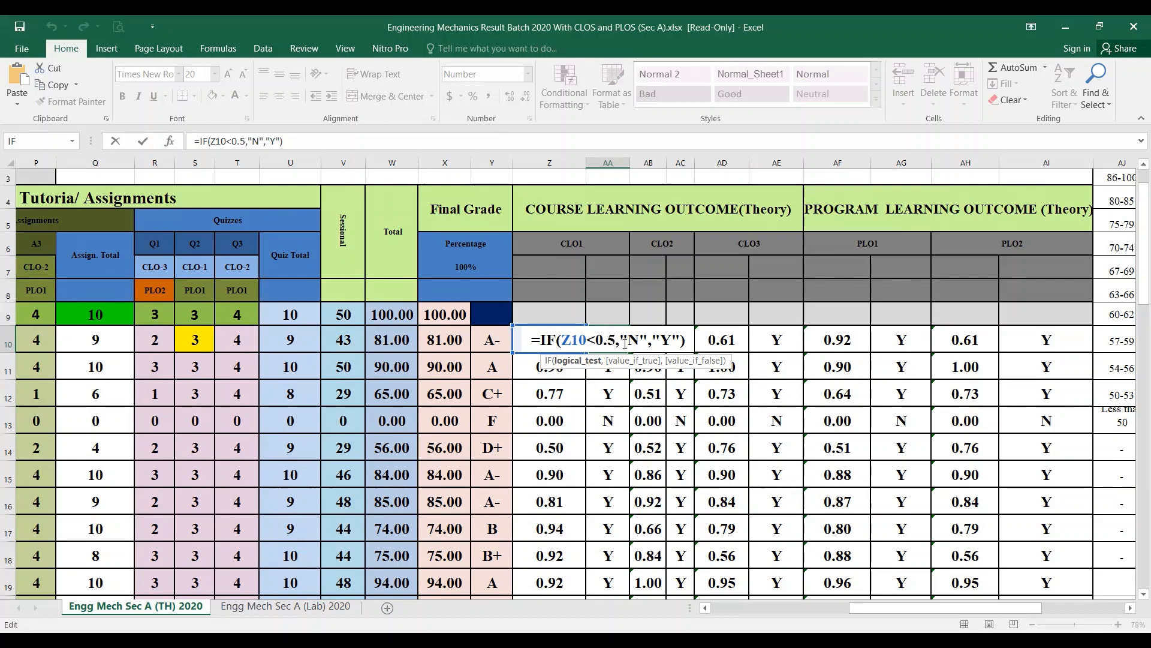
{"action": "left_click", "coordinate": [678, 343]}
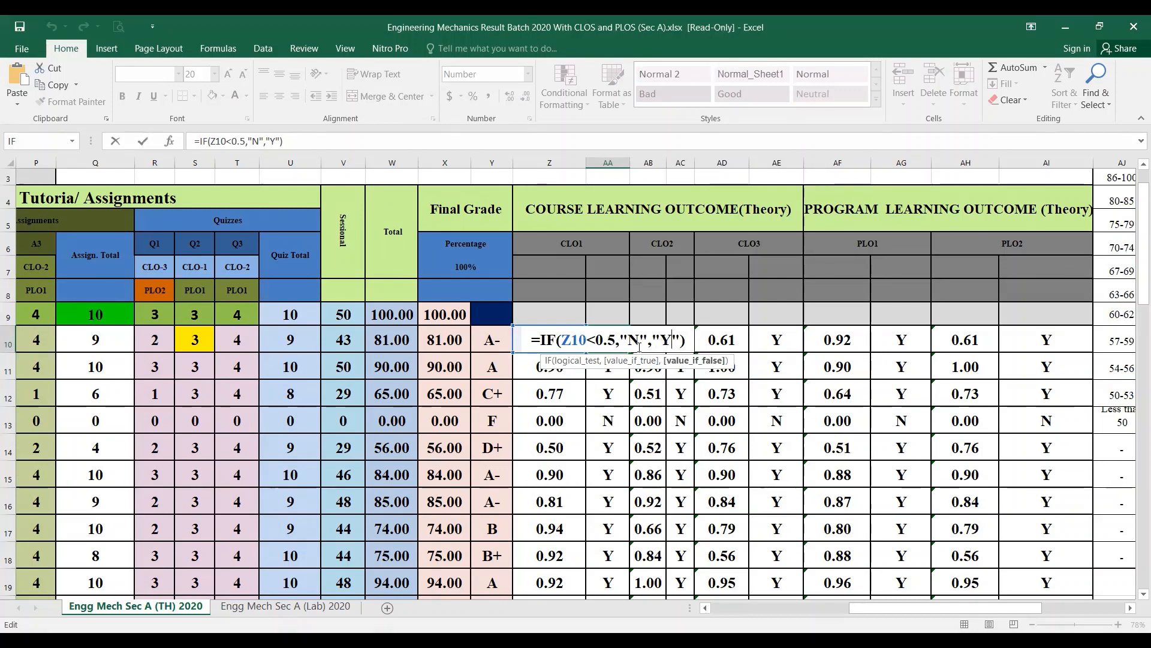
Check the IF formula that decides the first student's CLO3 result as N or Y.
{"action": "key", "text": "Escape"}
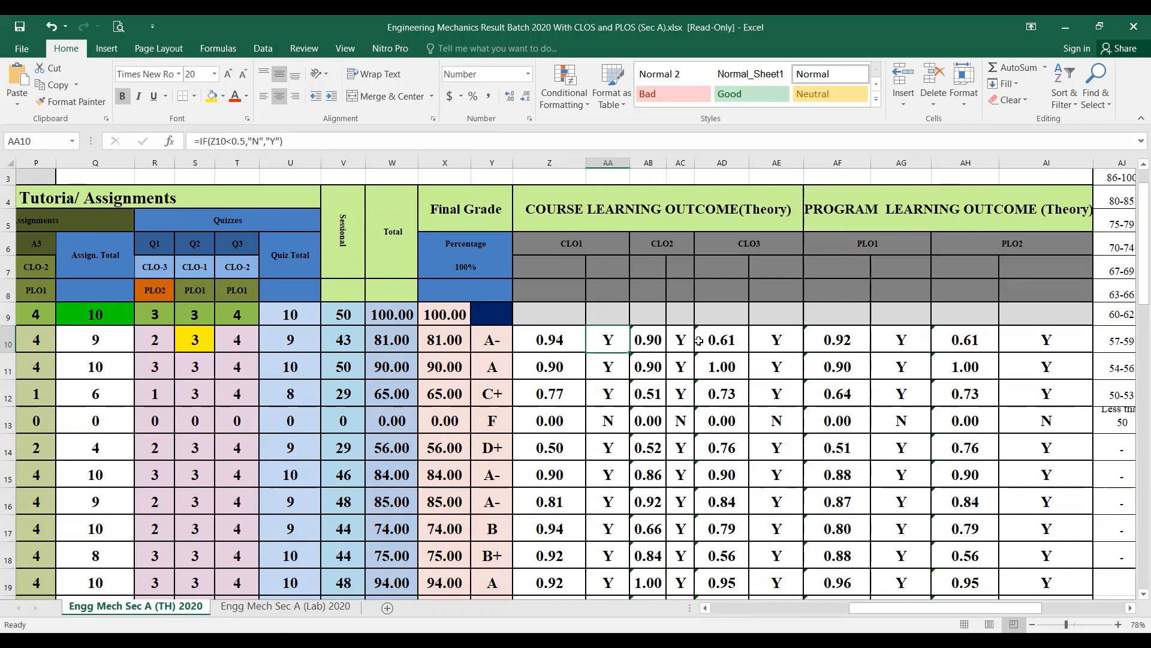
{"action": "key", "text": "Right"}
{"action": "key", "text": "Right"}
{"action": "left_click", "coordinate": [781, 340]}
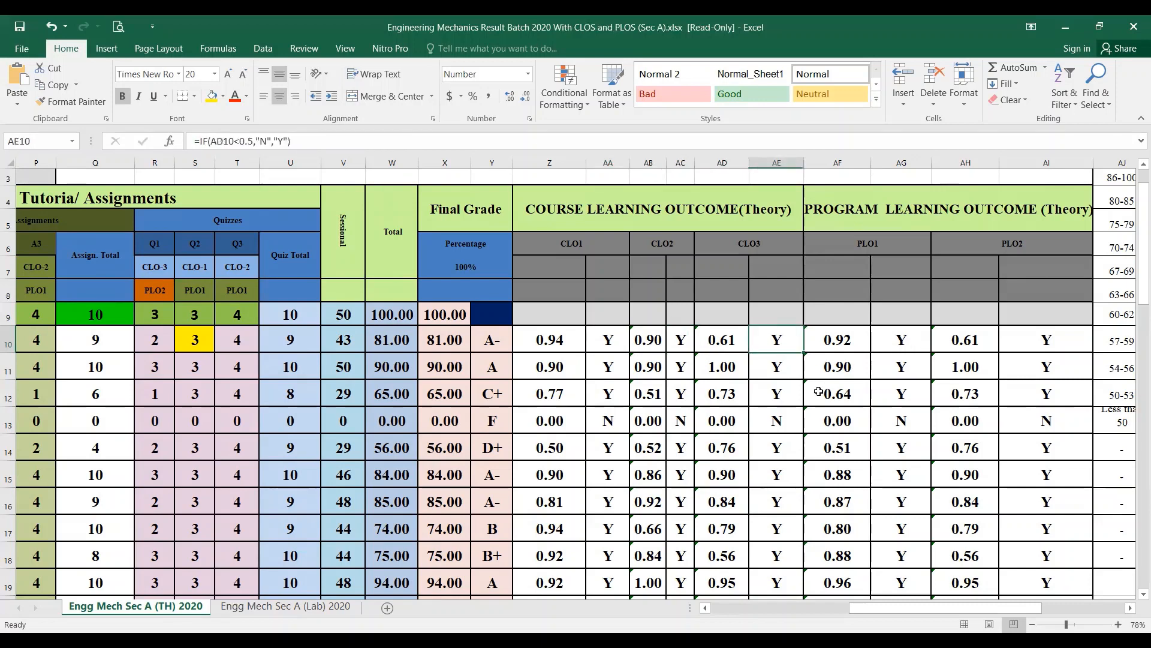
Open the first student's PLO1 AVERAGE formula, trace its marks across the exam, assignment and quiz columns, and examine the D10/D$9 term.
{"action": "double_click", "coordinate": [862, 340]}
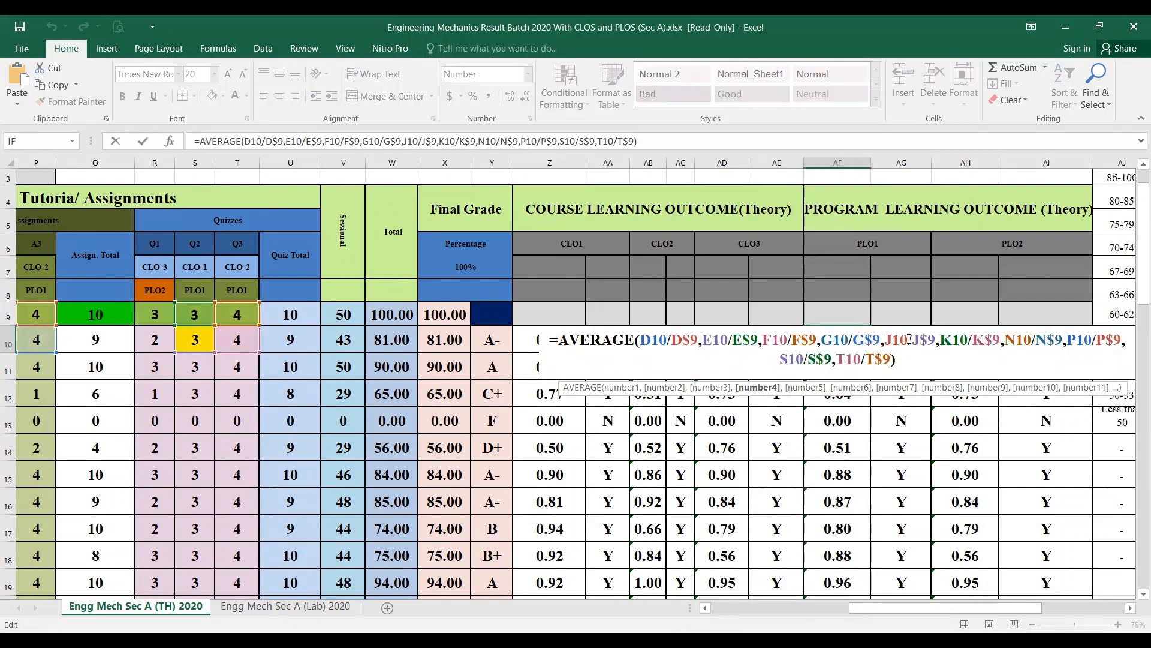
{"action": "left_click_drag", "start_coordinate": [892, 606], "coordinate": [771, 606]}
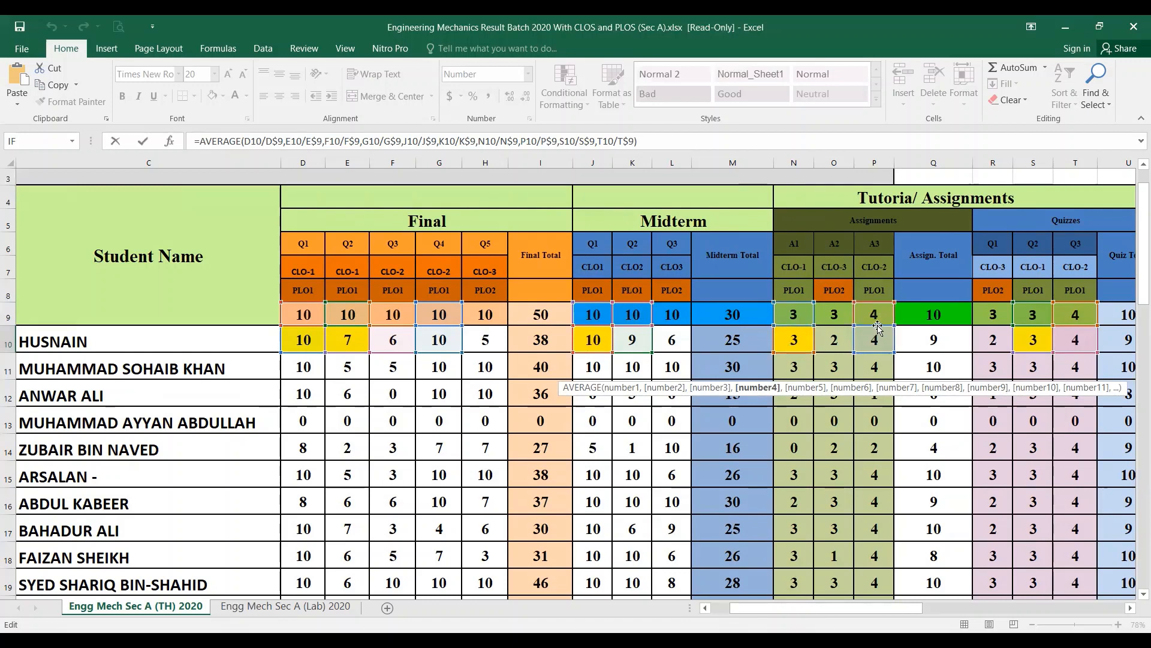
{"action": "mouse_move", "coordinate": [878, 610]}
{"action": "left_mouse_down"}
{"action": "mouse_move", "coordinate": [893, 610]}
{"action": "mouse_move", "coordinate": [878, 610]}
{"action": "left_mouse_up"}
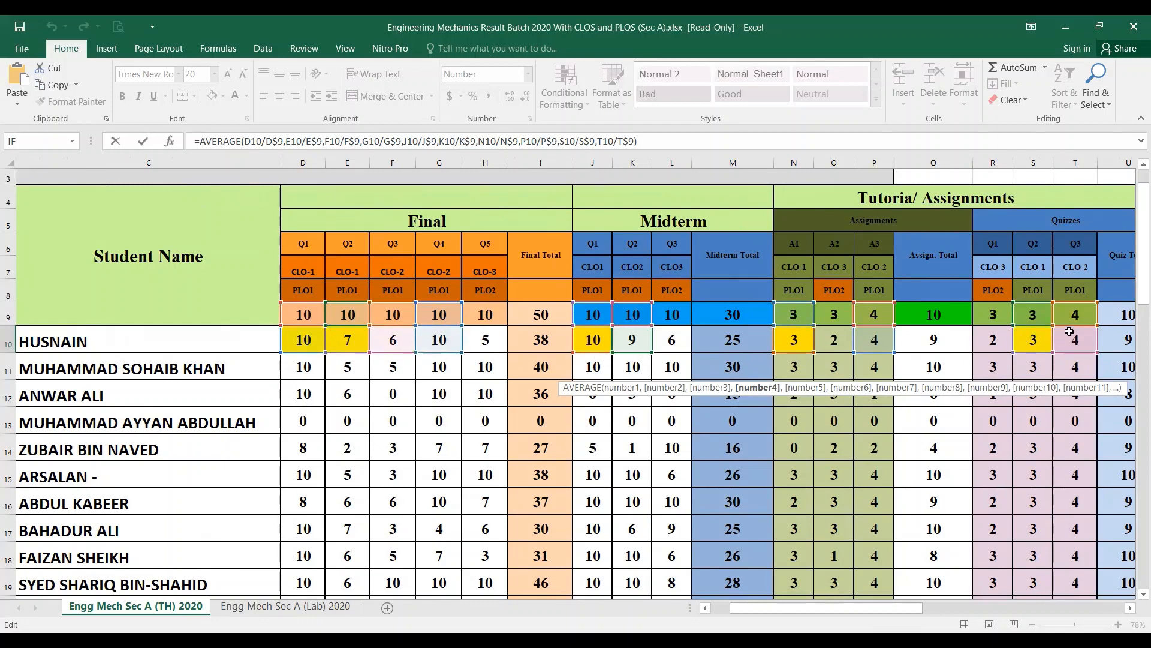
{"action": "left_click_drag", "start_coordinate": [912, 610], "coordinate": [931, 610]}
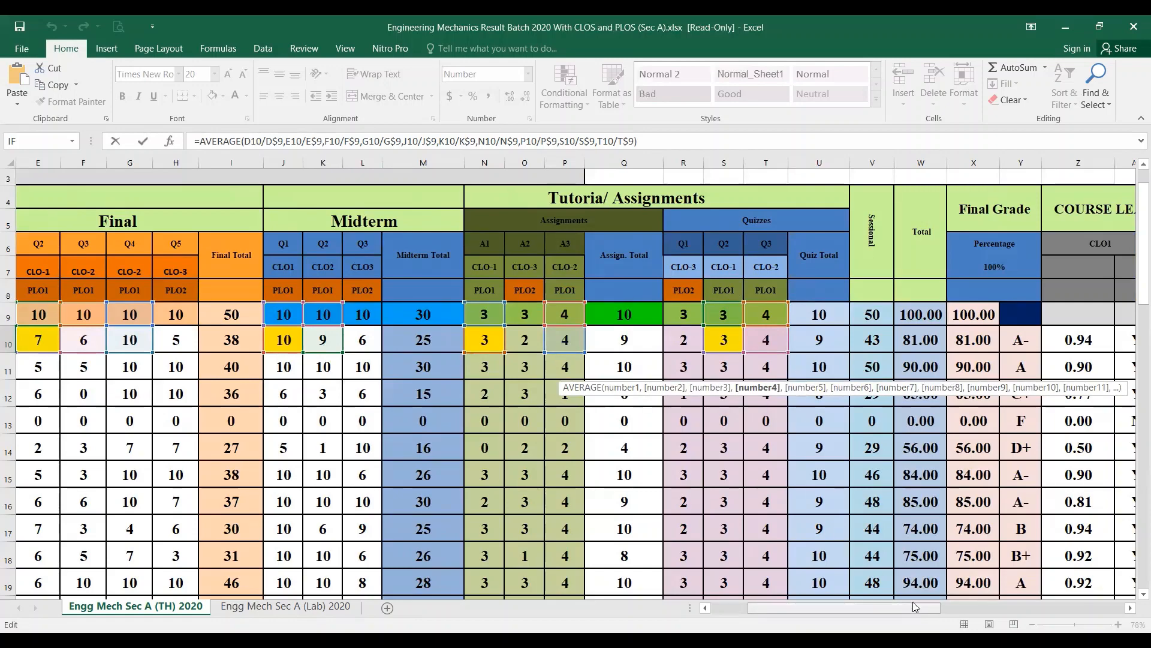
{"action": "left_click_drag", "start_coordinate": [915, 607], "coordinate": [1024, 607]}
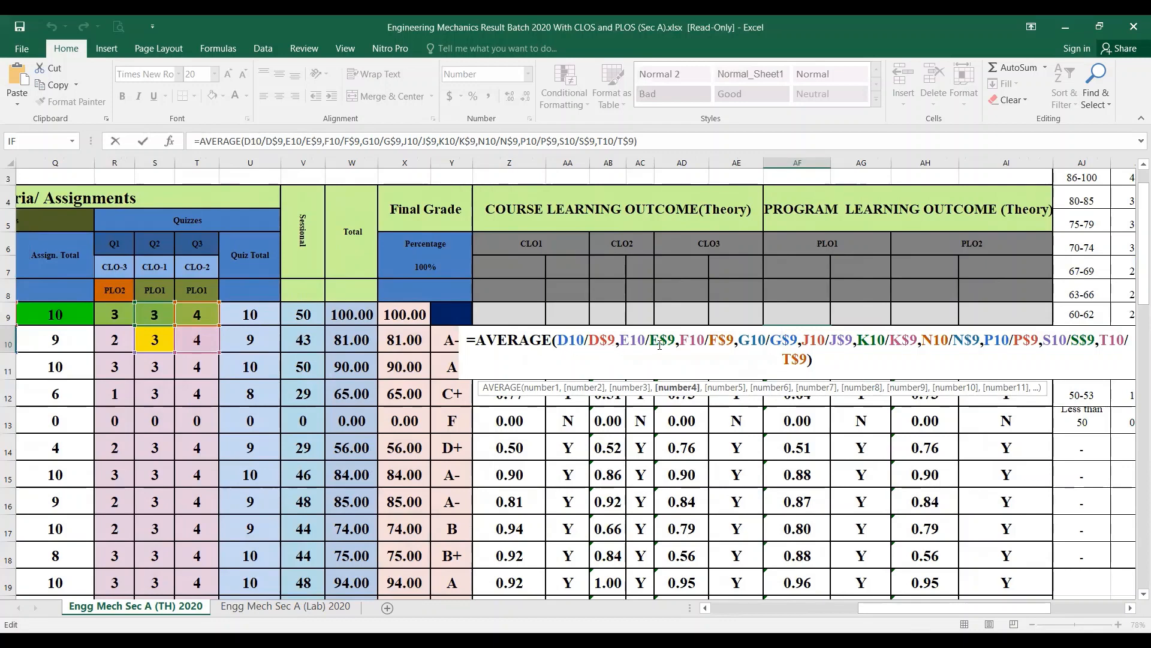
{"action": "left_click", "coordinate": [605, 341]}
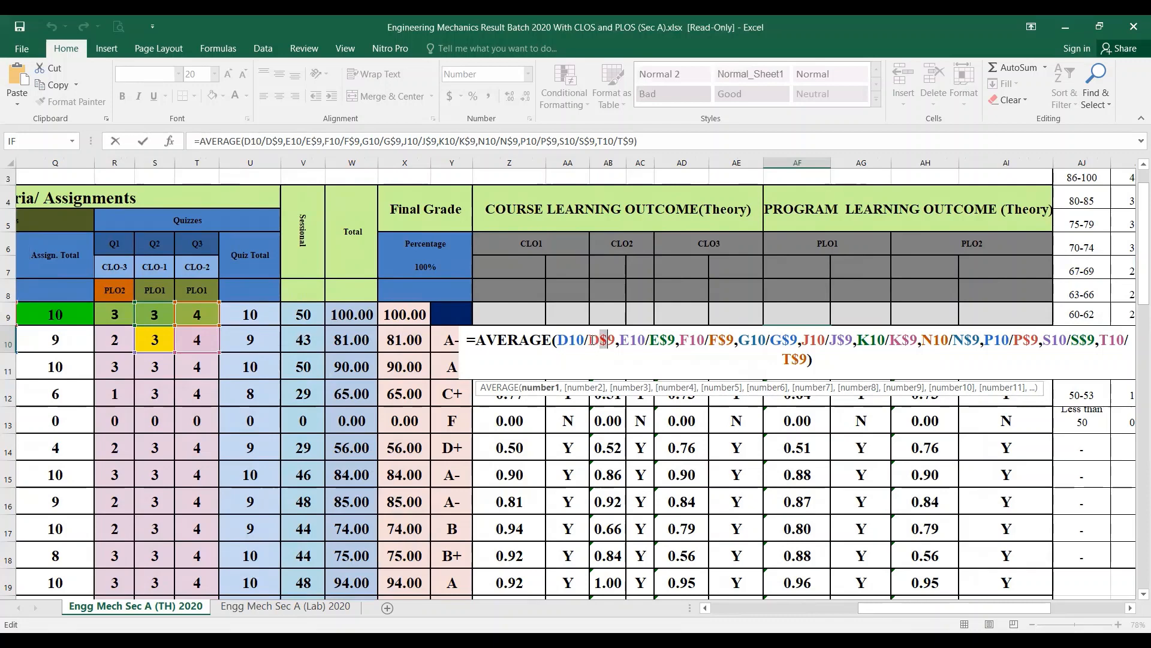
{"action": "left_click_drag", "start_coordinate": [593, 345], "coordinate": [607, 344]}
{"action": "left_click_drag", "start_coordinate": [560, 343], "coordinate": [577, 343]}
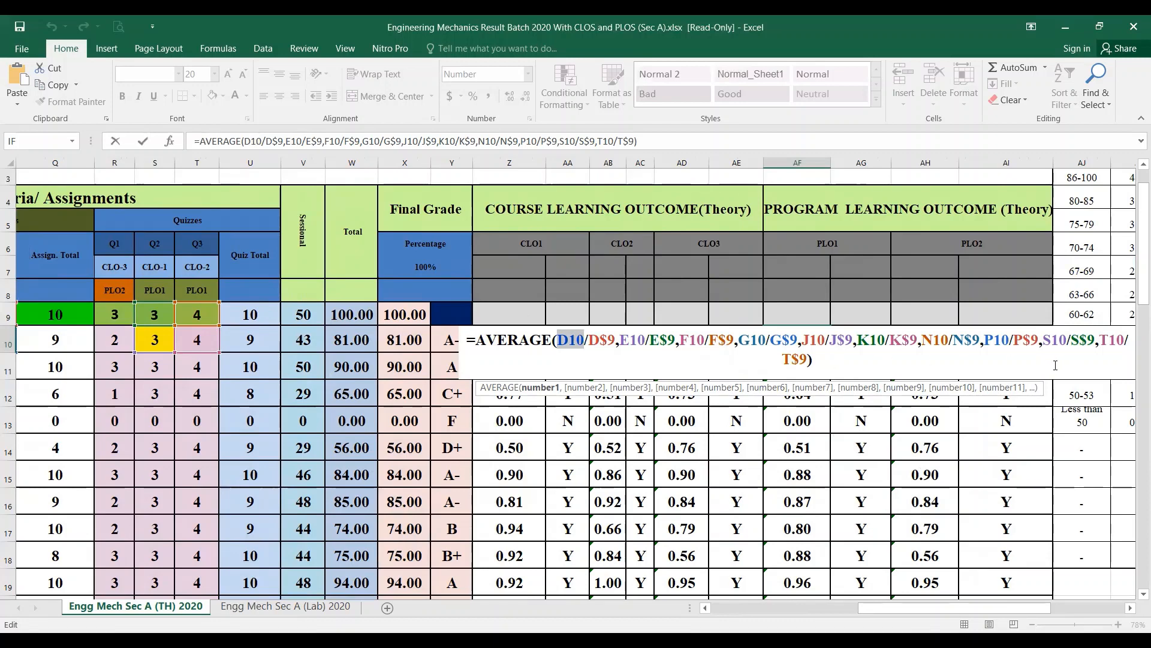
{"action": "key", "text": "Escape"}
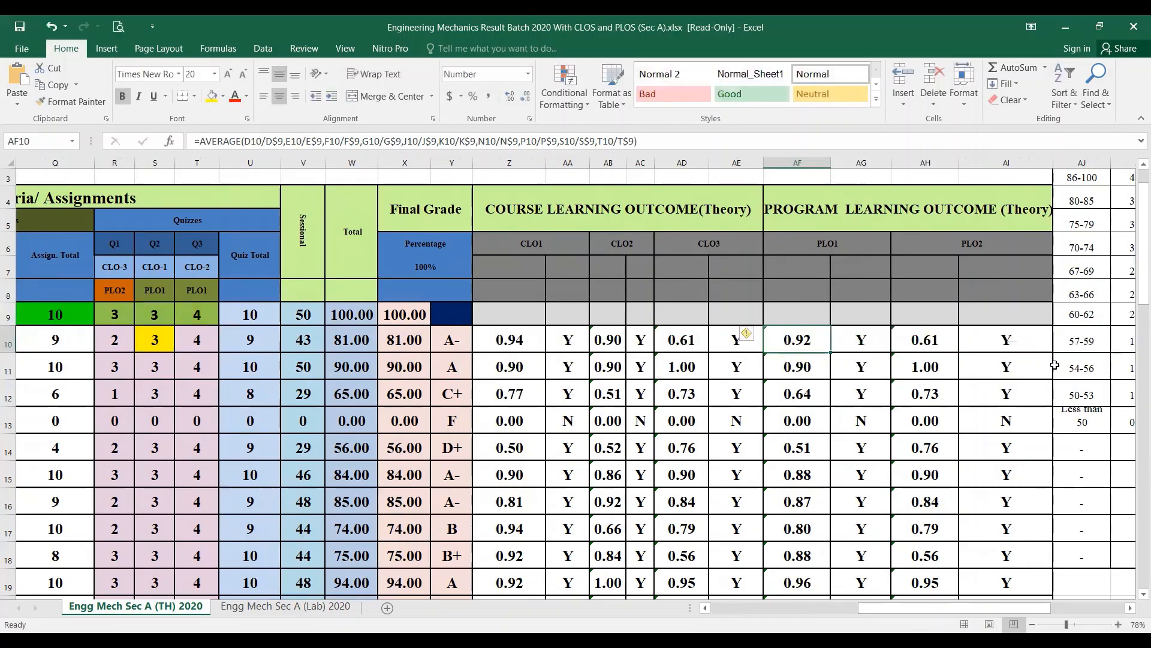
Open the first student's PLO2 AVERAGE formula and trace its referenced marks across the Final, Midterm, Assignments and Quizzes columns.
{"action": "double_click", "coordinate": [948, 343]}
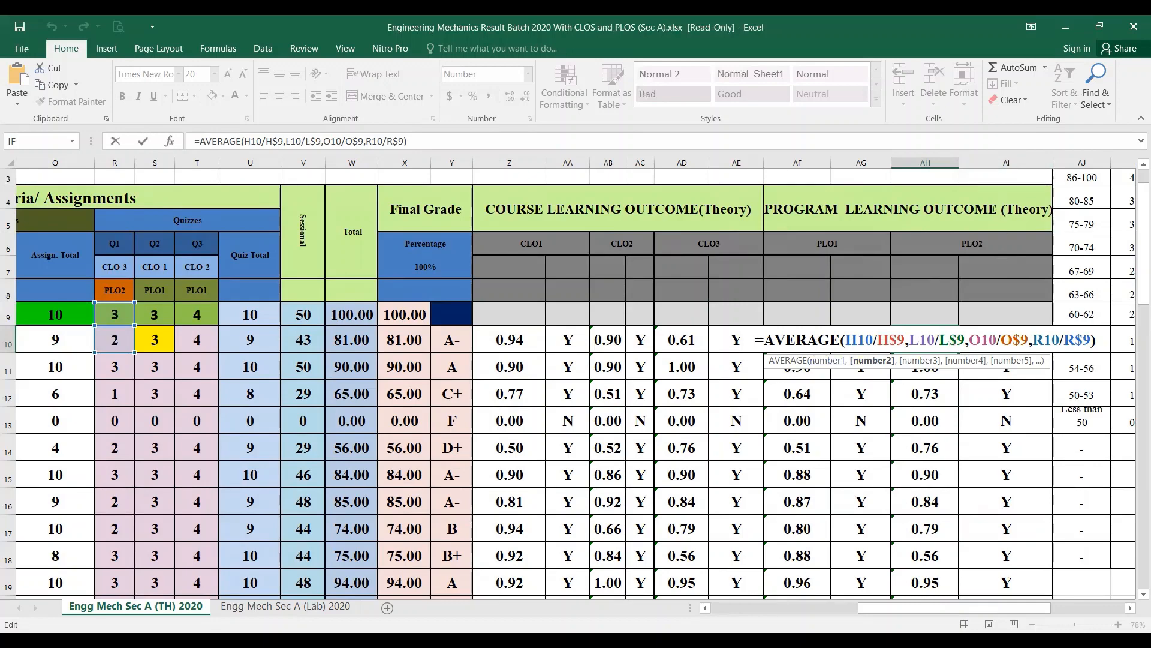
{"action": "scroll", "coordinate": [588, 509], "scroll_direction": "left", "scroll_amount": 6}
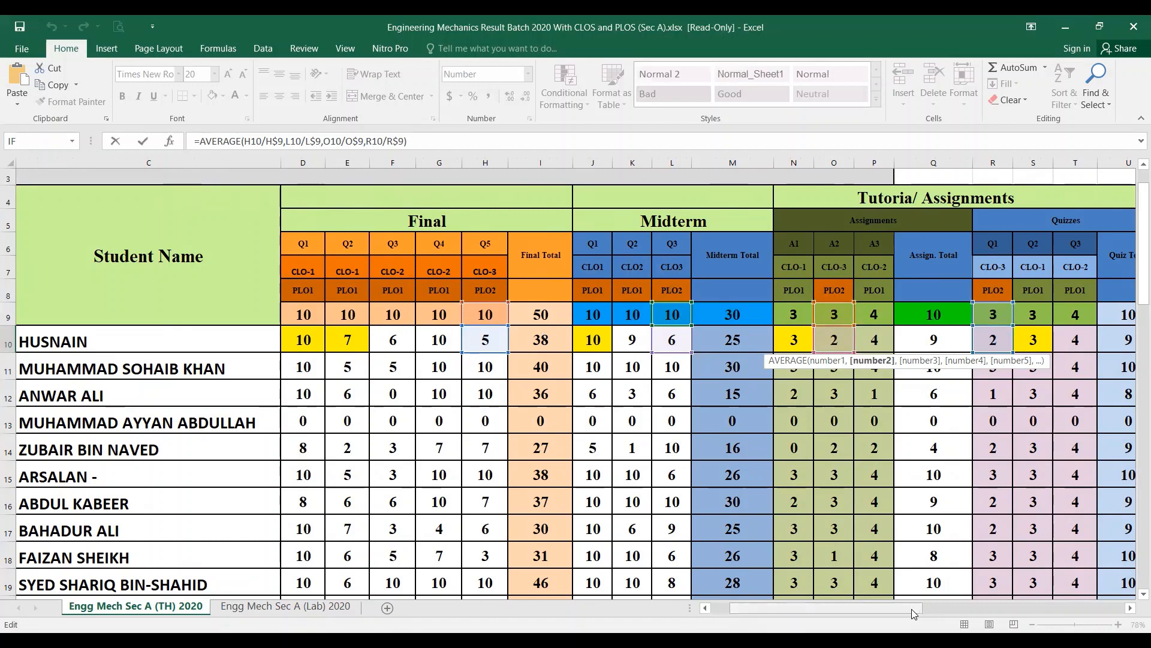
{"action": "left_click_drag", "start_coordinate": [912, 610], "coordinate": [1059, 609]}
{"action": "key", "text": "Escape"}
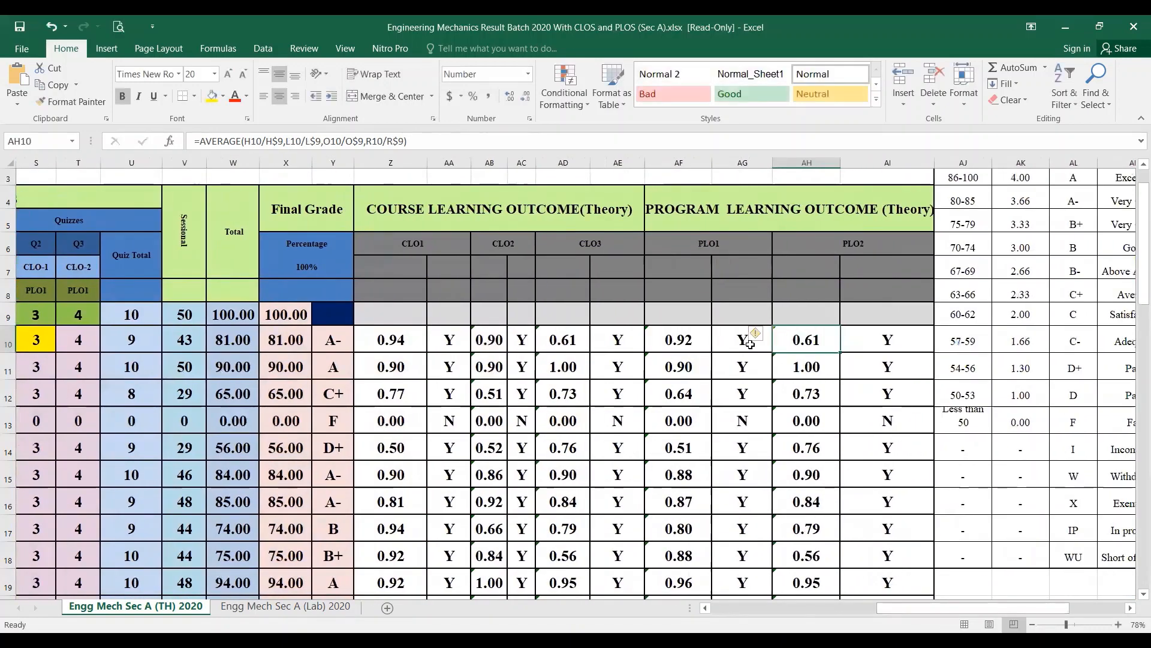
Examine the IF formula that decides the first student's PLO1 result as N or Y.
{"action": "left_click", "coordinate": [744, 340]}
{"action": "double_click", "coordinate": [736, 340]}
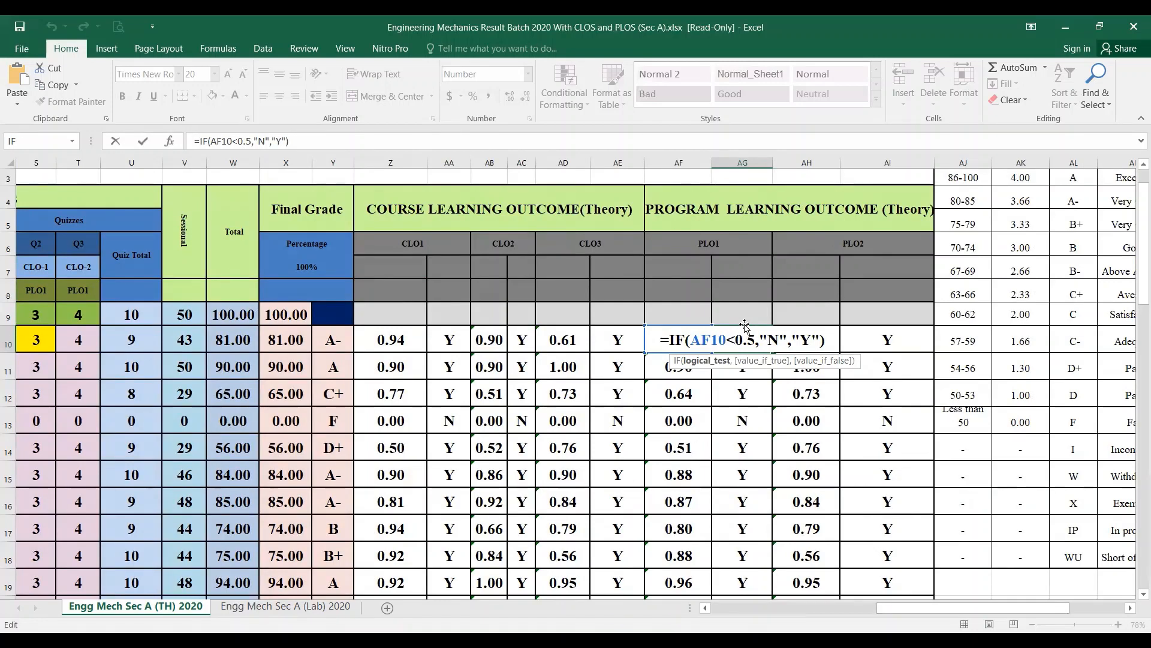
{"action": "key", "text": "Escape"}
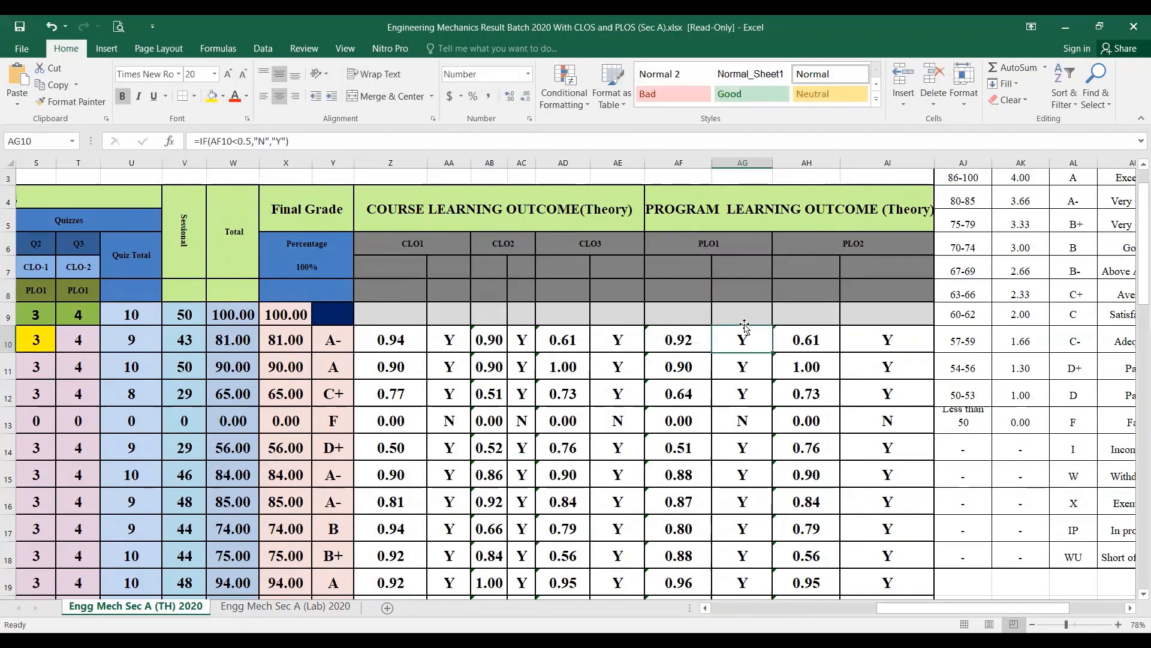
Open the COUNTIF formula for grade A in Grade Statistics and trace its range Y10:Y56 down the grade column.
{"action": "left_click_drag", "start_coordinate": [978, 607], "coordinate": [1012, 609]}
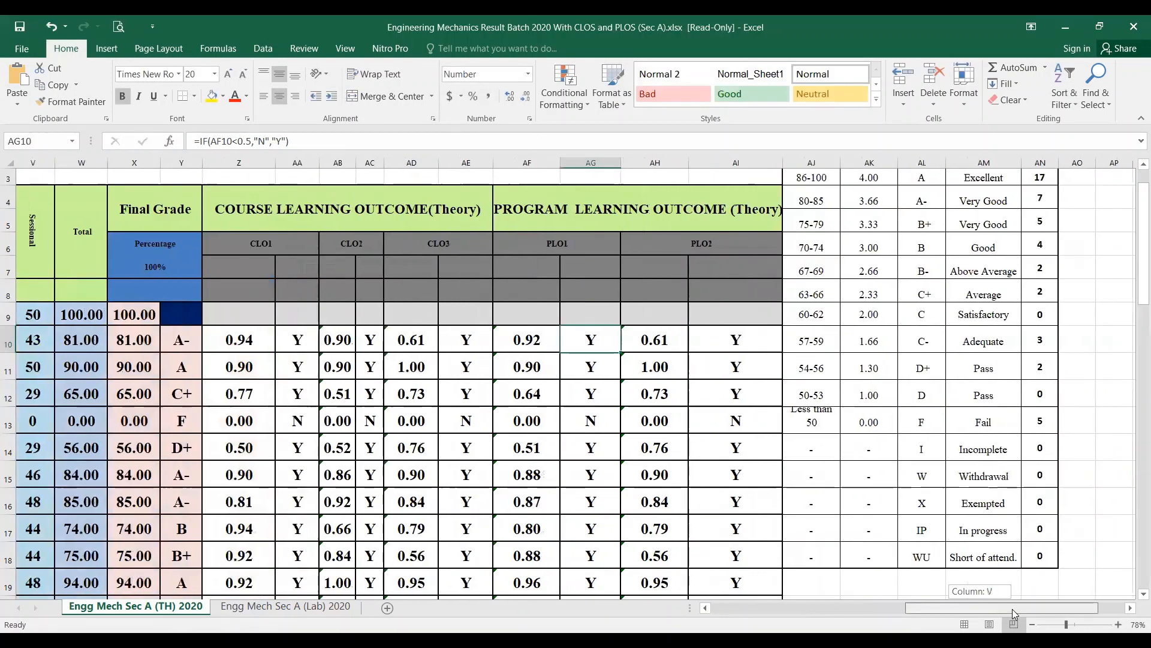
{"action": "scroll", "coordinate": [1010, 587], "scroll_direction": "up", "scroll_amount": 1}
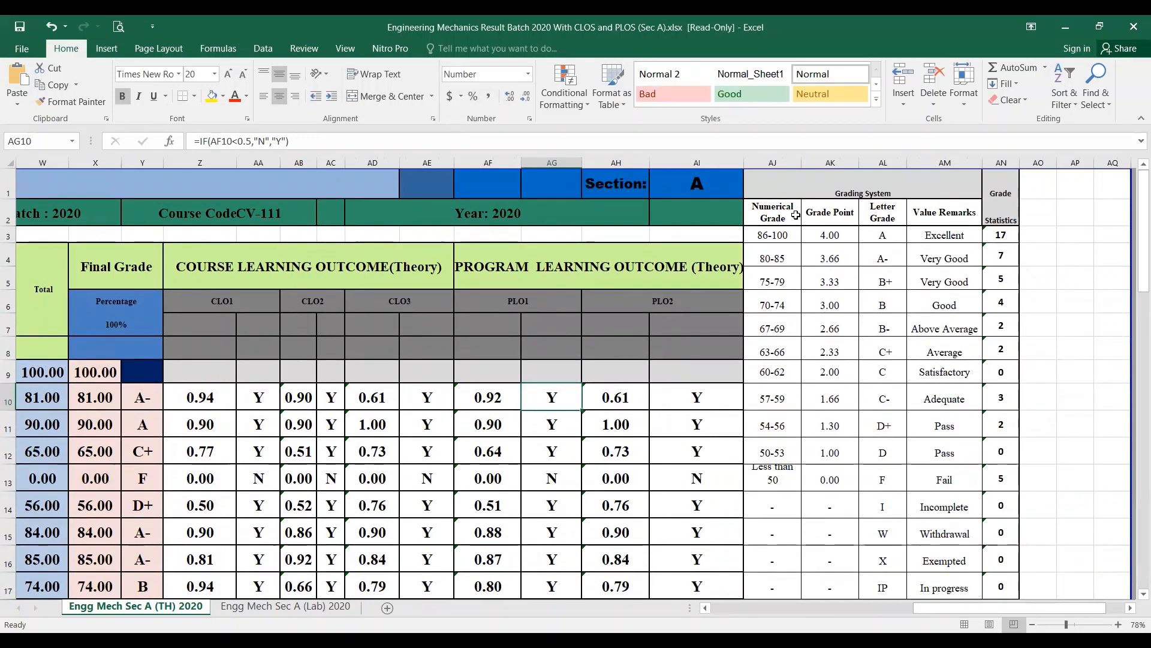
{"action": "double_click", "coordinate": [1002, 235]}
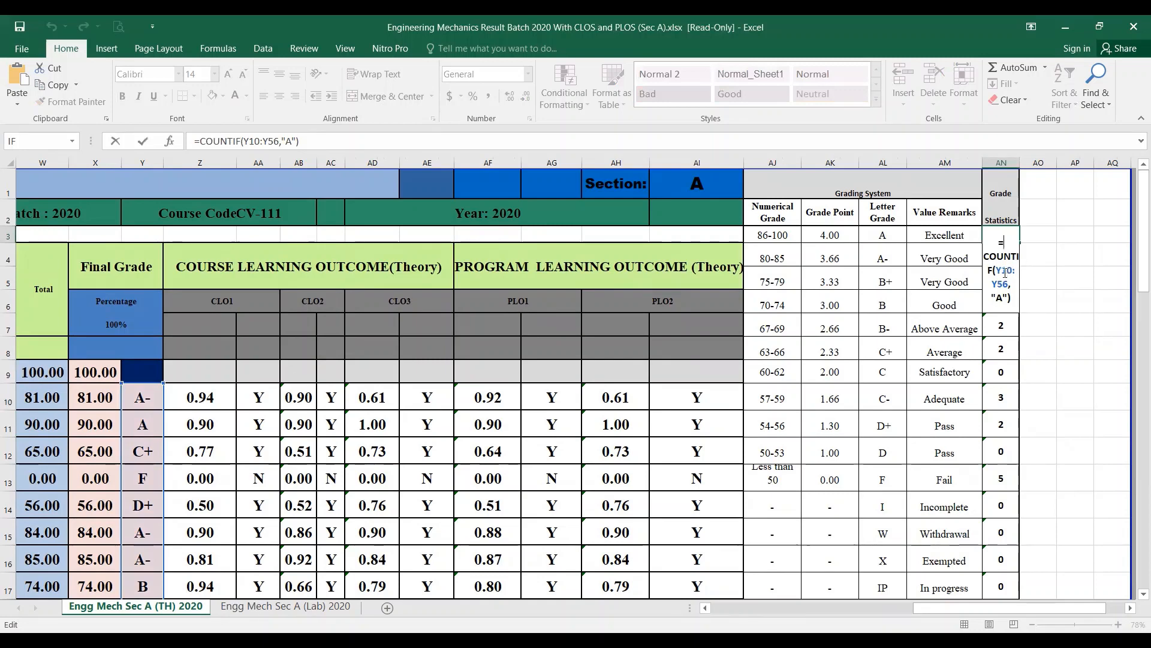
{"action": "left_click_drag", "start_coordinate": [999, 271], "coordinate": [1010, 285]}
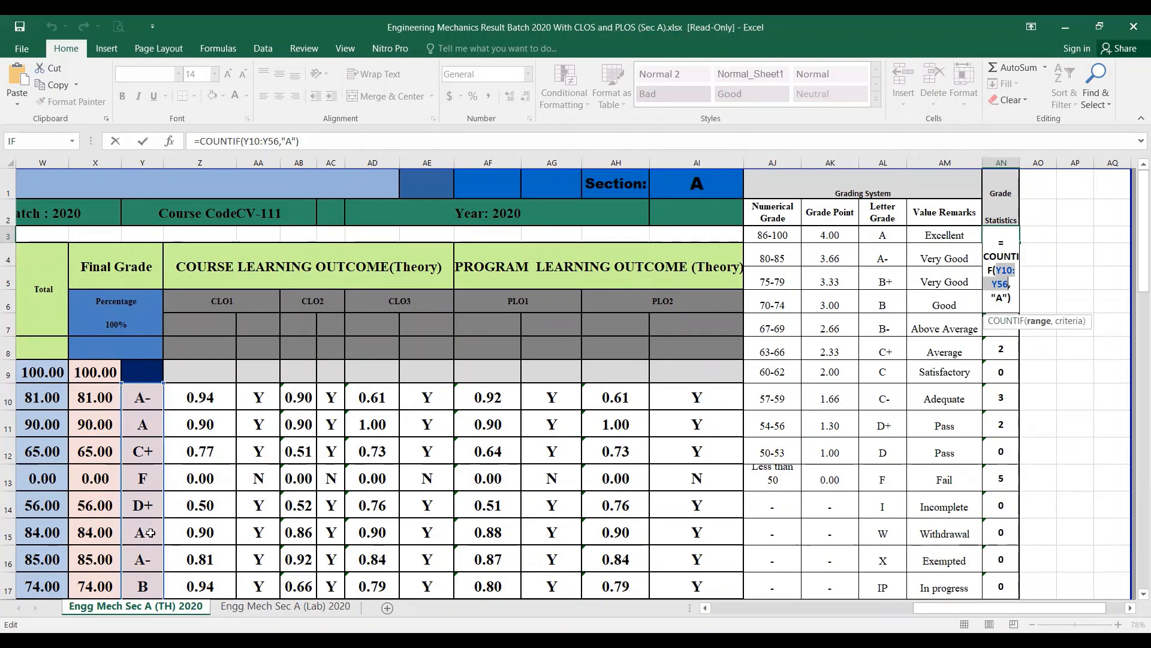
{"action": "scroll", "coordinate": [153, 585], "scroll_direction": "down", "scroll_amount": 6}
{"action": "scroll", "coordinate": [153, 587], "scroll_direction": "down", "scroll_amount": 8}
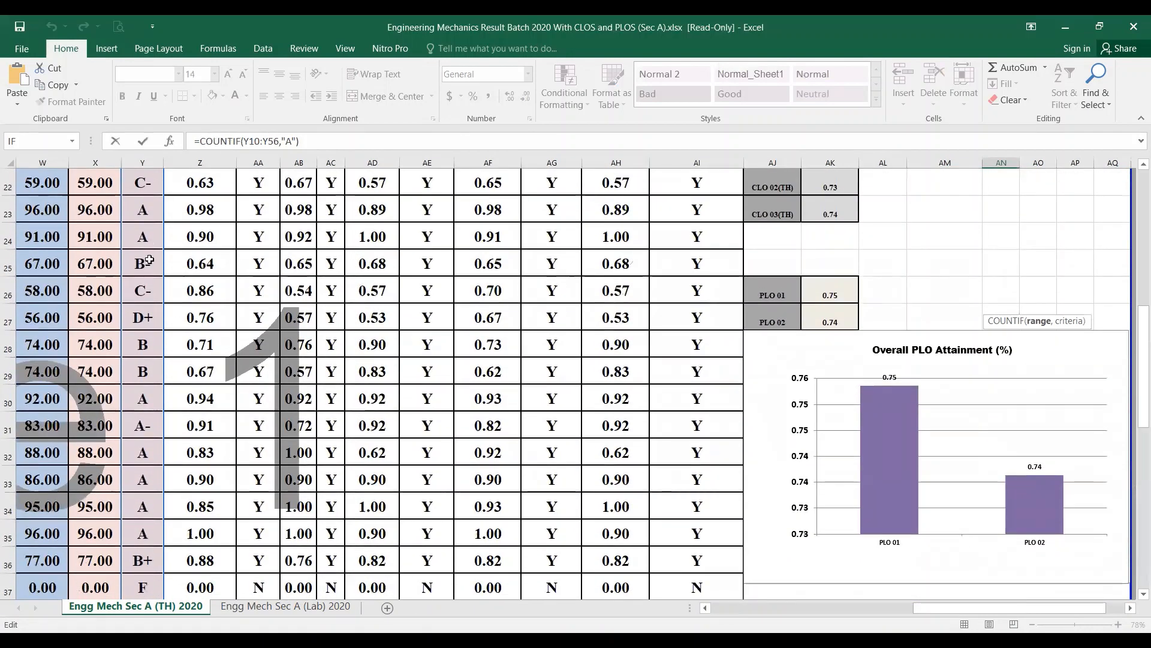
{"action": "scroll", "coordinate": [149, 489], "scroll_direction": "up", "scroll_amount": 11}
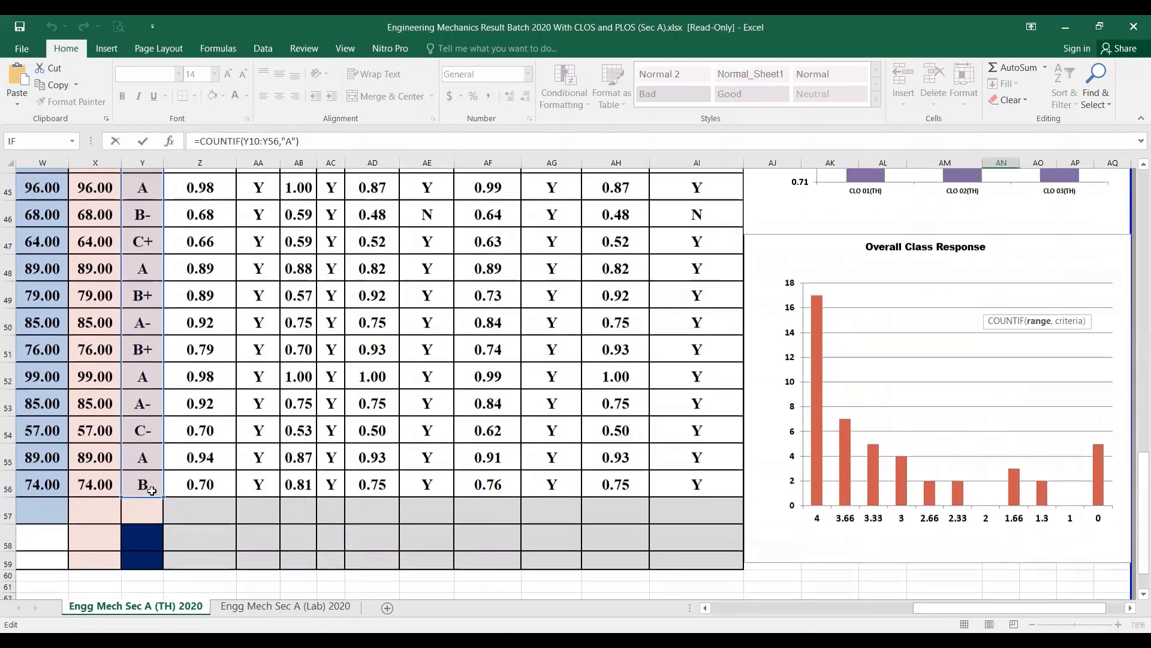
{"action": "scroll", "coordinate": [151, 490], "scroll_direction": "up", "scroll_amount": 3}
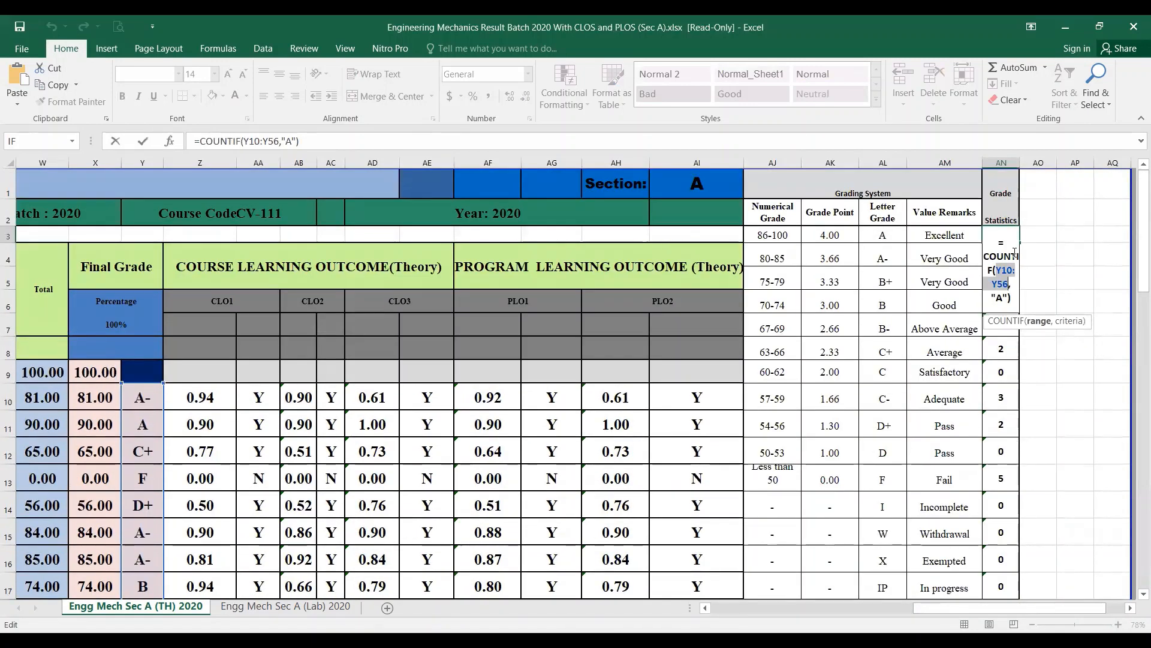
{"action": "key", "text": "ctrl+Return"}
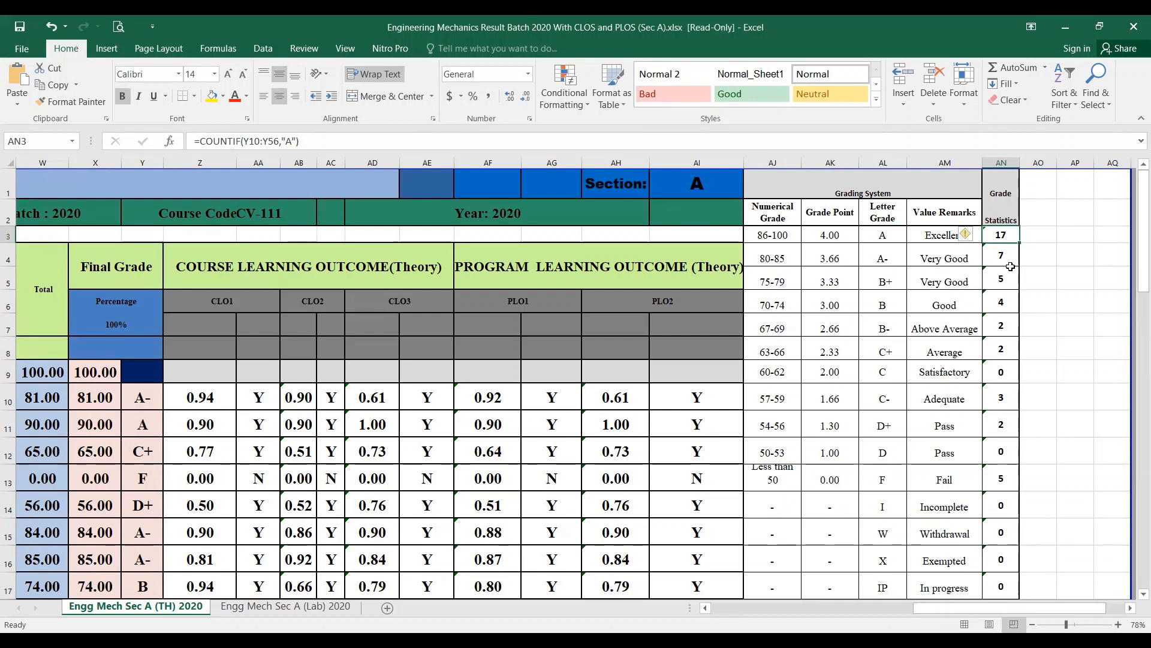
Check the COUNTIF formulas for grades A-, B+ and B in the Grade Statistics column.
{"action": "left_click", "coordinate": [1010, 259]}
{"action": "left_click", "coordinate": [1000, 280]}
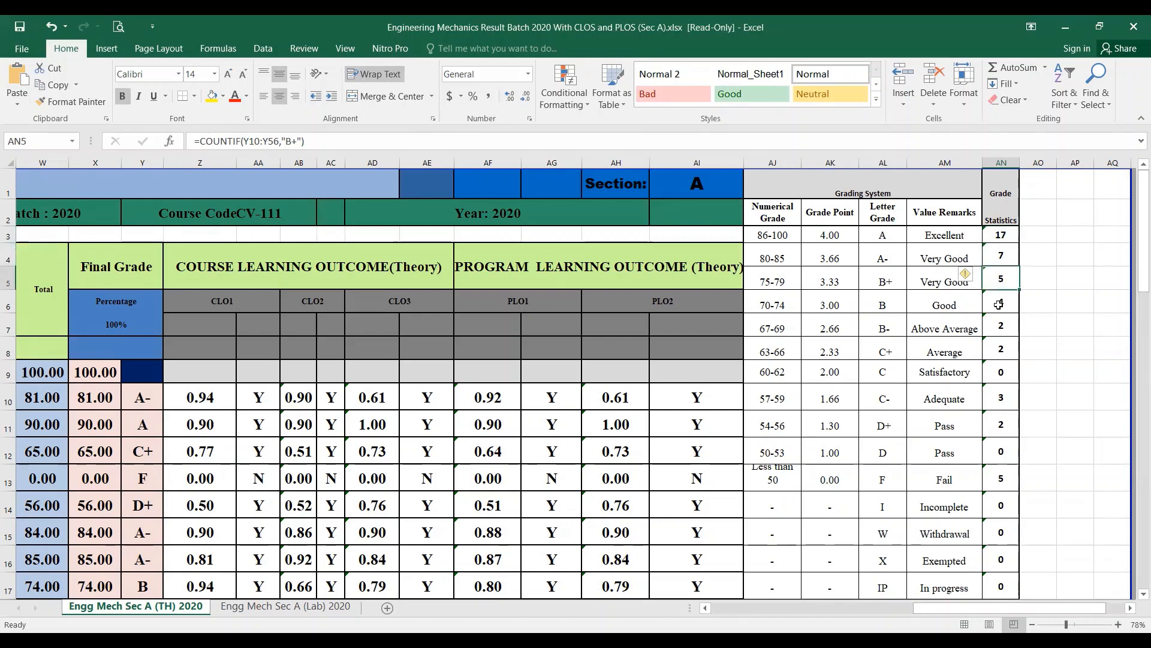
{"action": "left_click", "coordinate": [998, 303]}
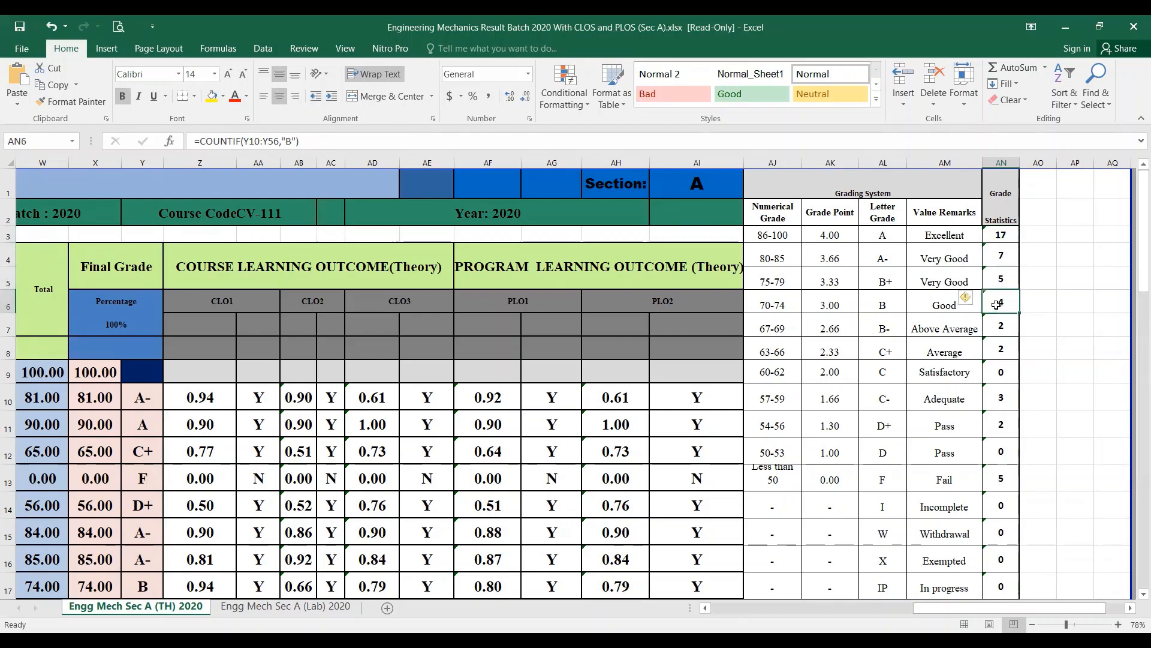
{"action": "double_click", "coordinate": [997, 304]}
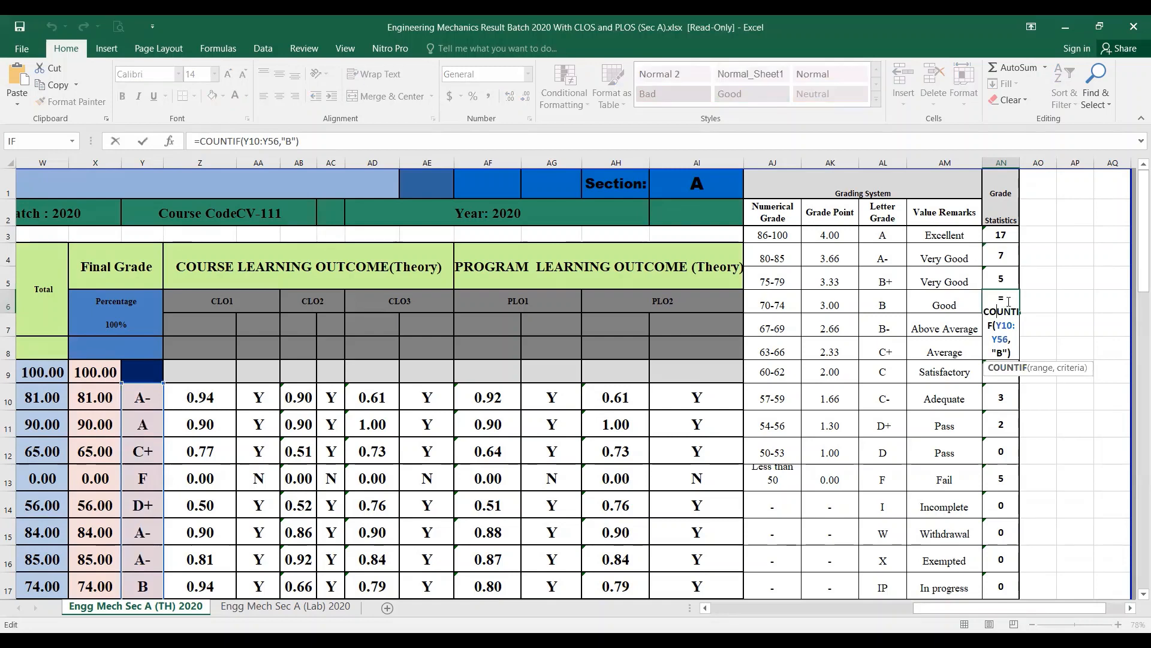
{"action": "key", "text": "Escape"}
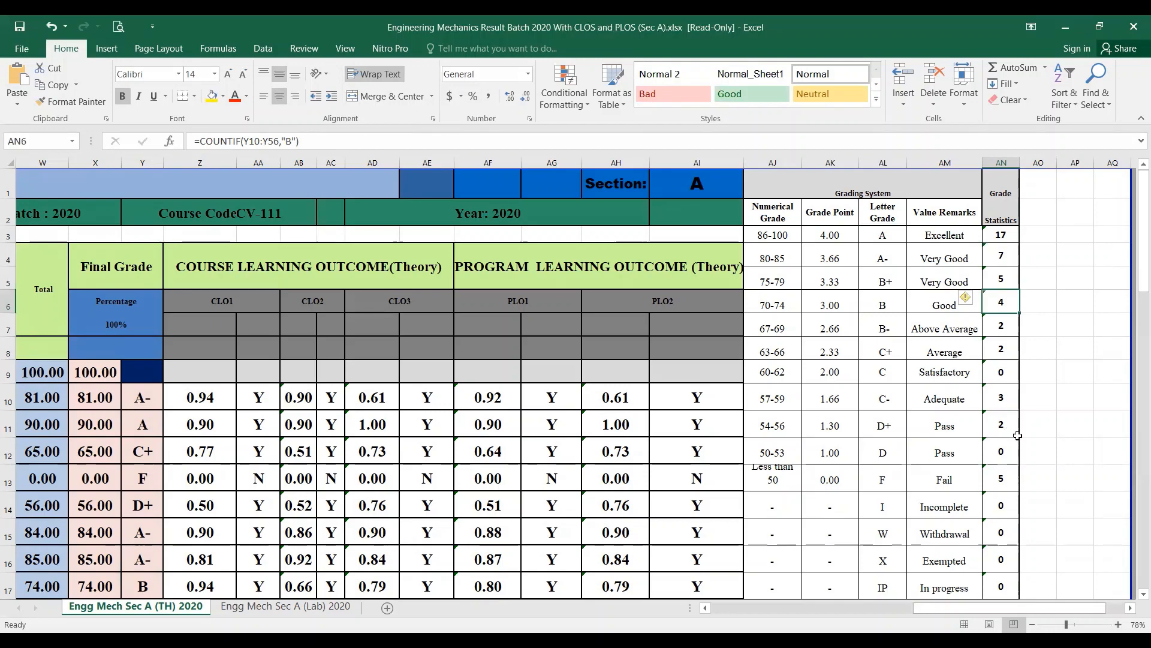
{"action": "scroll", "coordinate": [1051, 463], "scroll_direction": "down", "scroll_amount": 1}
{"action": "scroll", "coordinate": [1051, 463], "scroll_direction": "up", "scroll_amount": 1}
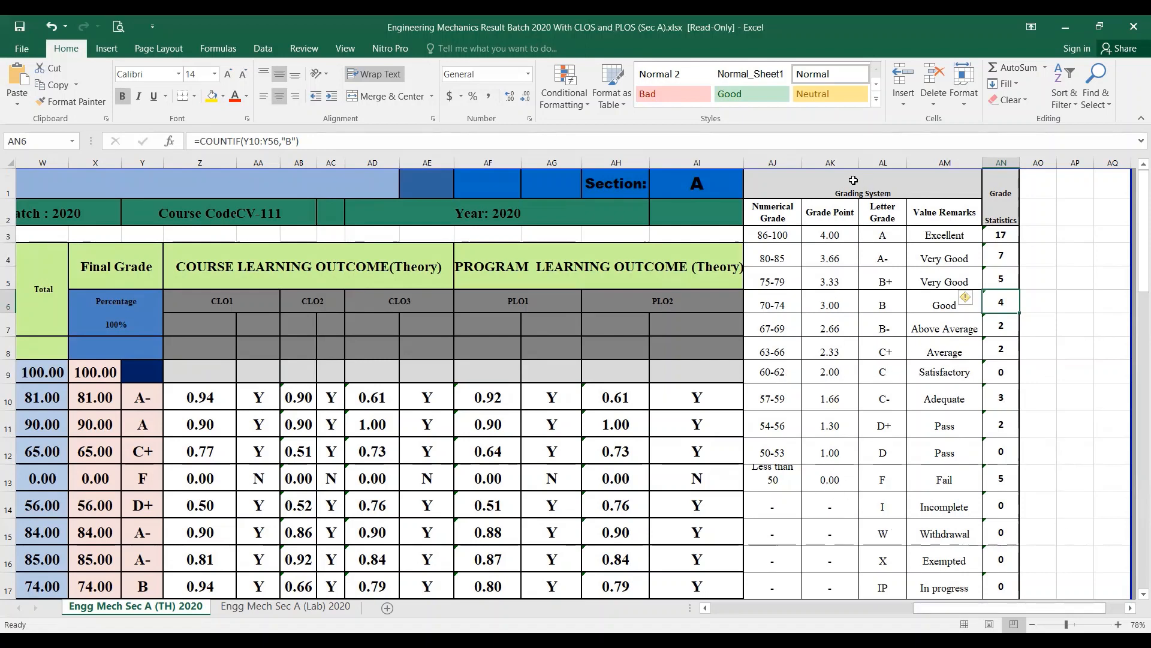
Make all entries of the grading table bold, from the 86-100 row down to the WU row, including the statistics column.
{"action": "left_click_drag", "start_coordinate": [771, 235], "coordinate": [995, 603]}
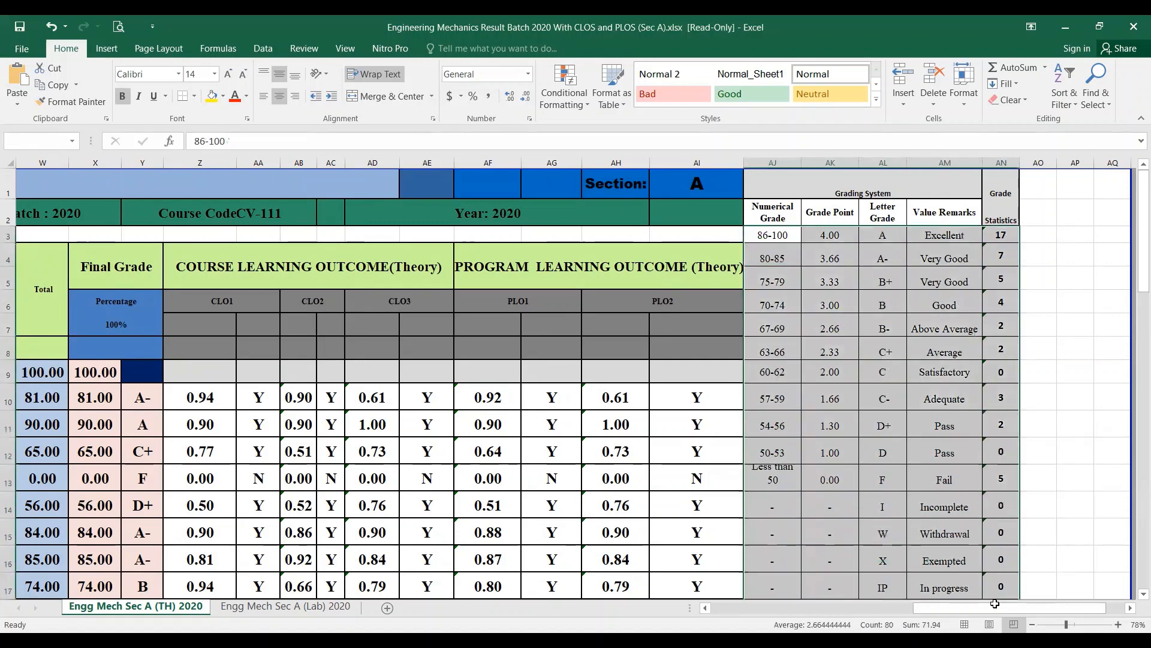
{"action": "scroll", "coordinate": [1030, 328], "scroll_direction": "down", "scroll_amount": 2}
{"action": "scroll", "coordinate": [1031, 329], "scroll_direction": "up", "scroll_amount": 2}
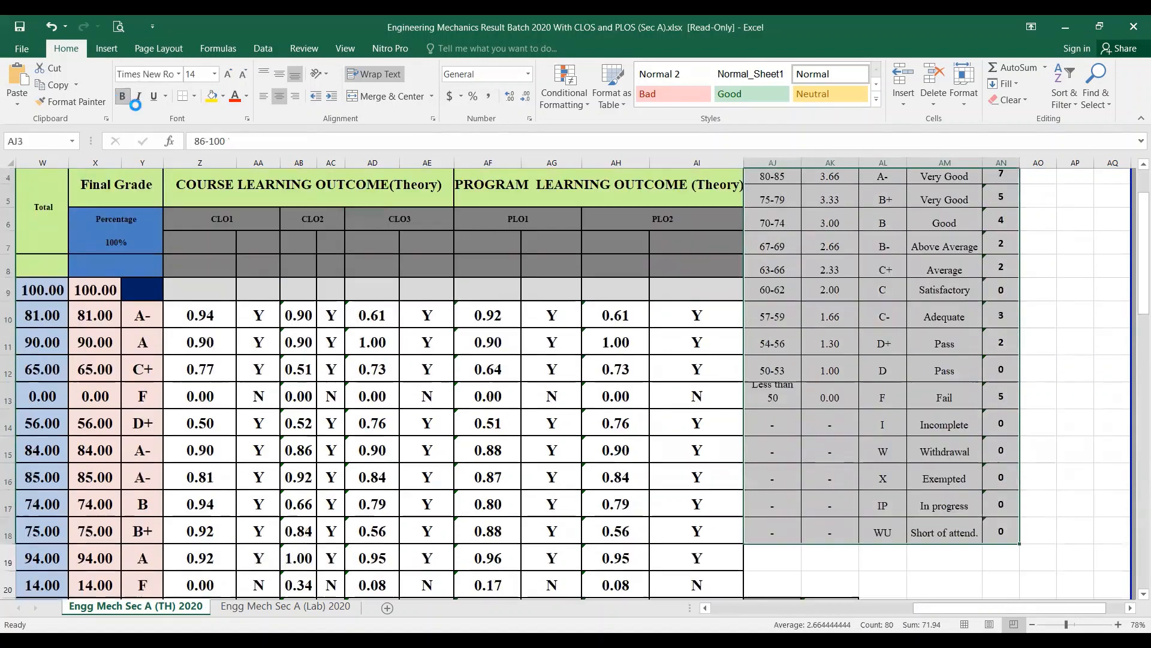
{"action": "key", "text": "ctrl+b"}
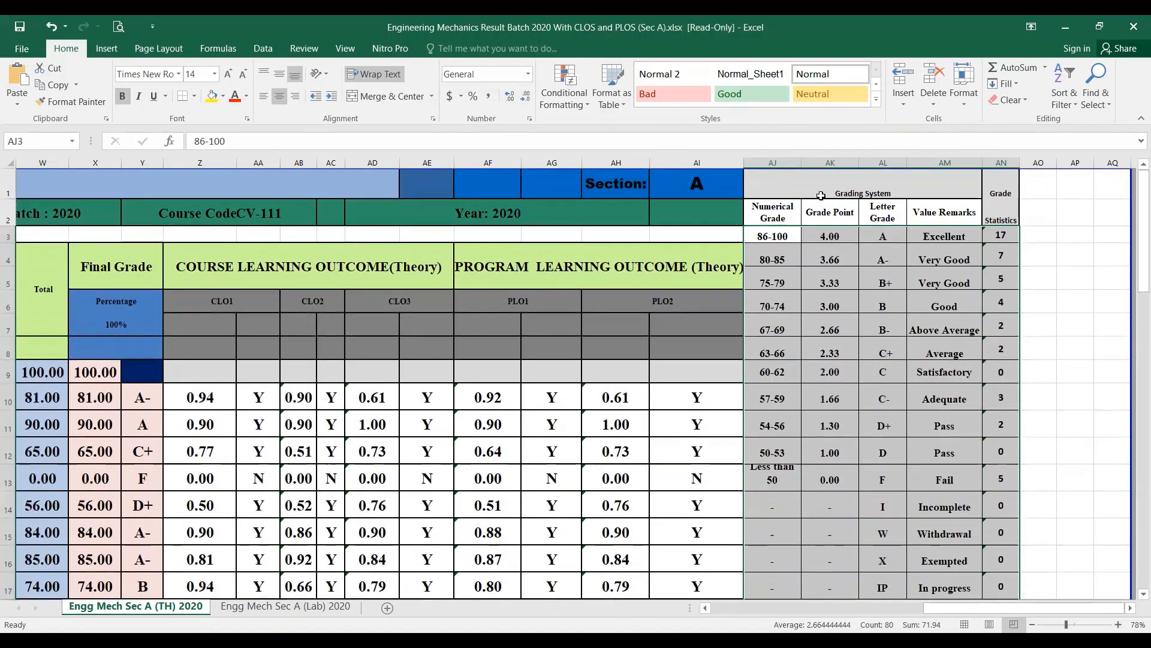
Enlarge the "Grading System" heading above the grading table by four font-size increments, keeping it bold.
{"action": "left_click", "coordinate": [821, 191]}
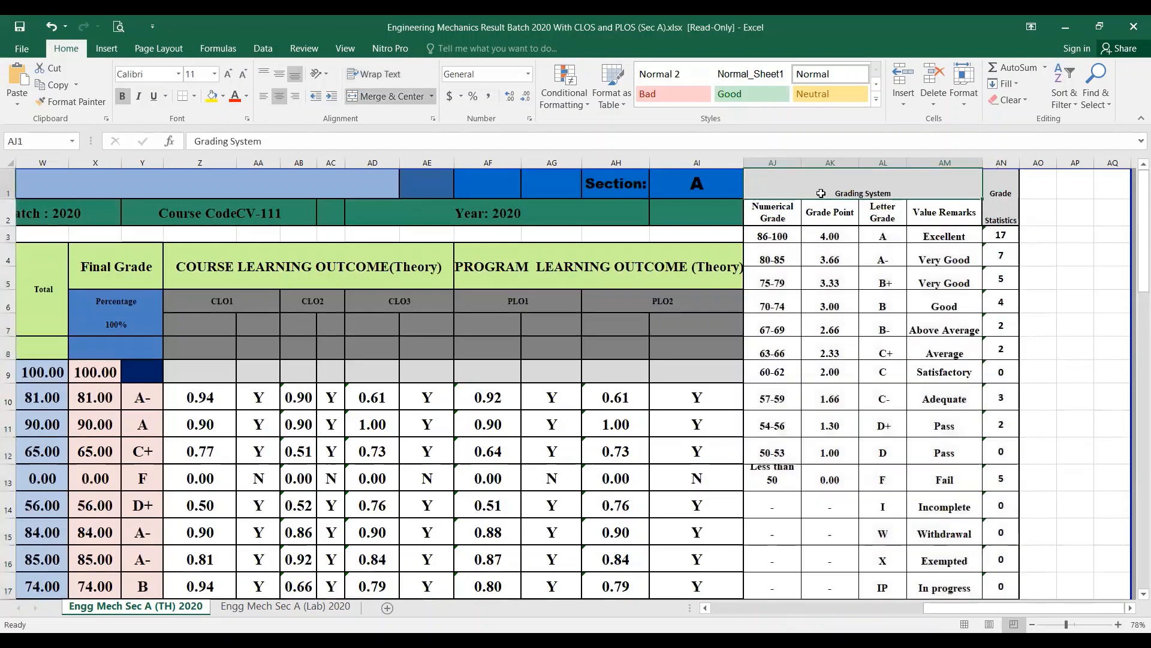
{"action": "left_click", "coordinate": [123, 96]}
{"action": "left_click", "coordinate": [122, 96]}
{"action": "left_click", "coordinate": [227, 74]}
{"action": "left_click", "coordinate": [227, 73]}
{"action": "left_click", "coordinate": [228, 74]}
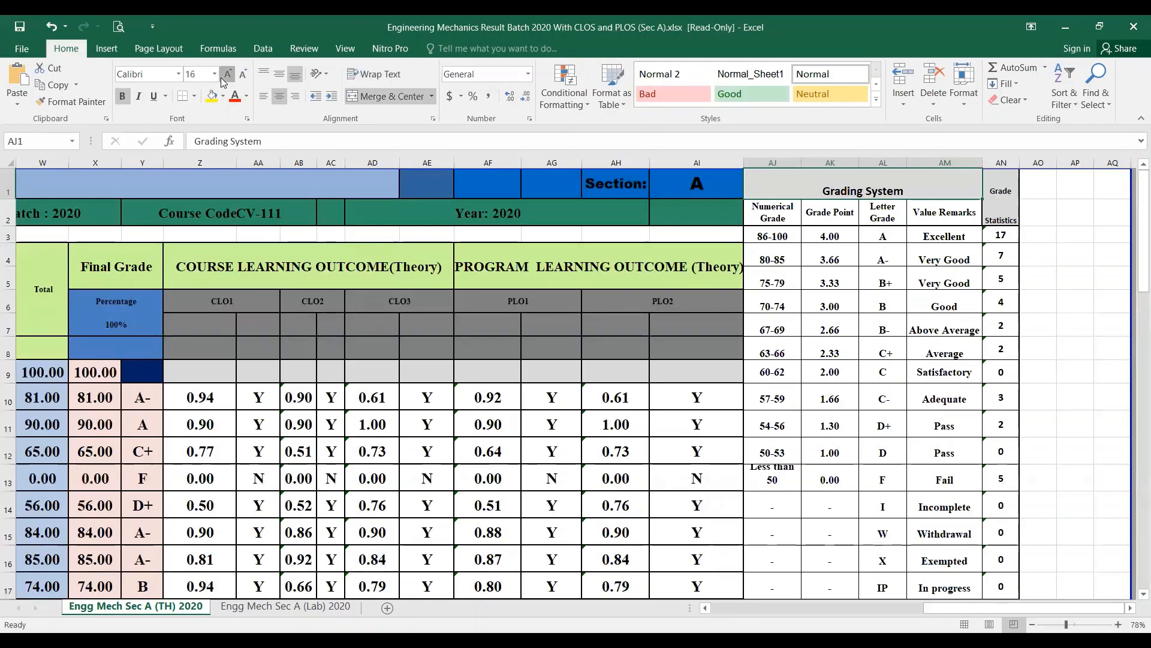
{"action": "left_click", "coordinate": [227, 74]}
Select the "Statistics" heading cell and look over the grading table's rows.
{"action": "left_click", "coordinate": [987, 208]}
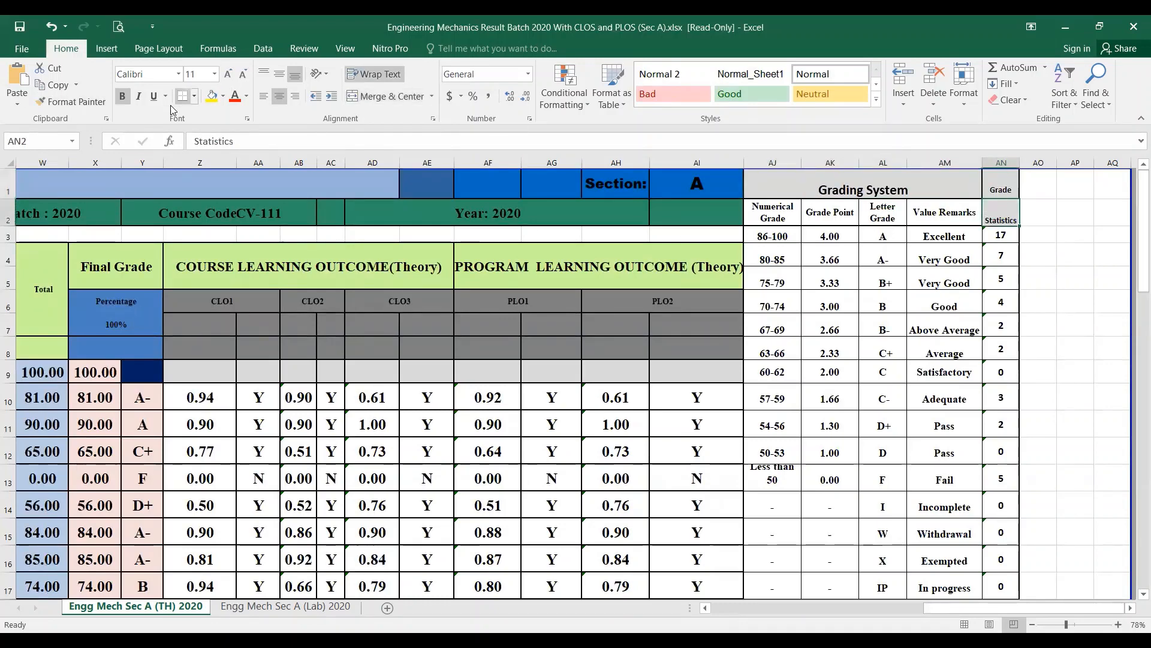
{"action": "scroll", "coordinate": [908, 480], "scroll_direction": "down", "scroll_amount": 2}
{"action": "scroll", "coordinate": [676, 466], "scroll_direction": "up", "scroll_amount": 1}
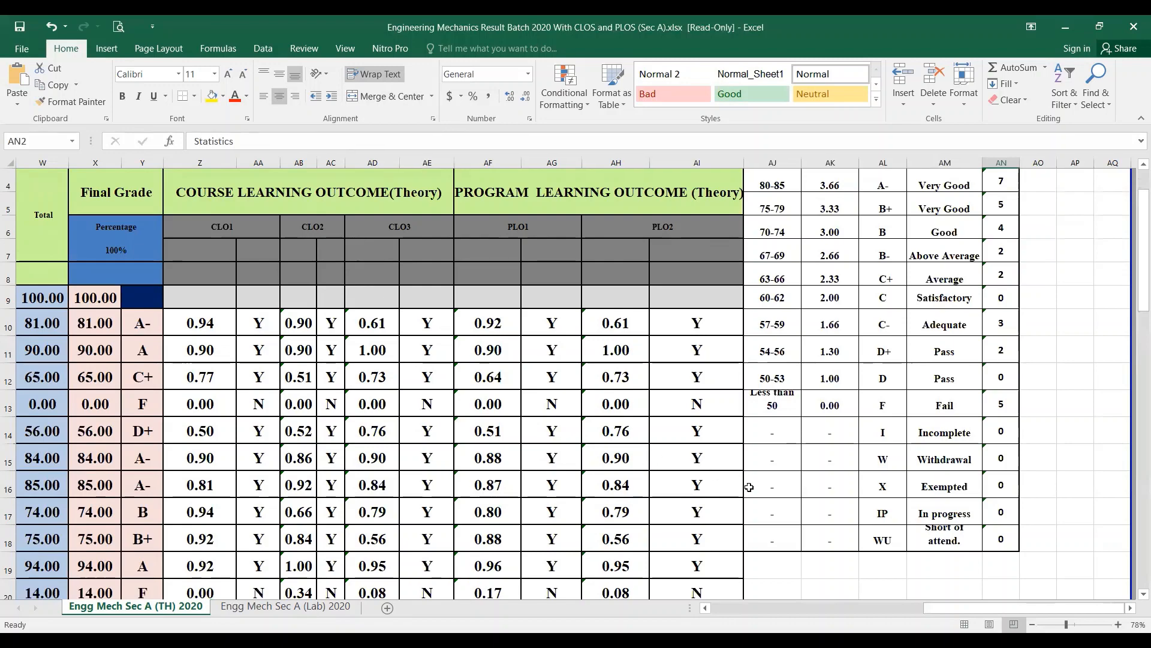
Enlarge the text of the CLO 01(TH) to CLO 03(TH) summary table, labels and averages, to 12 points.
{"action": "scroll", "coordinate": [750, 483], "scroll_direction": "down", "scroll_amount": 1}
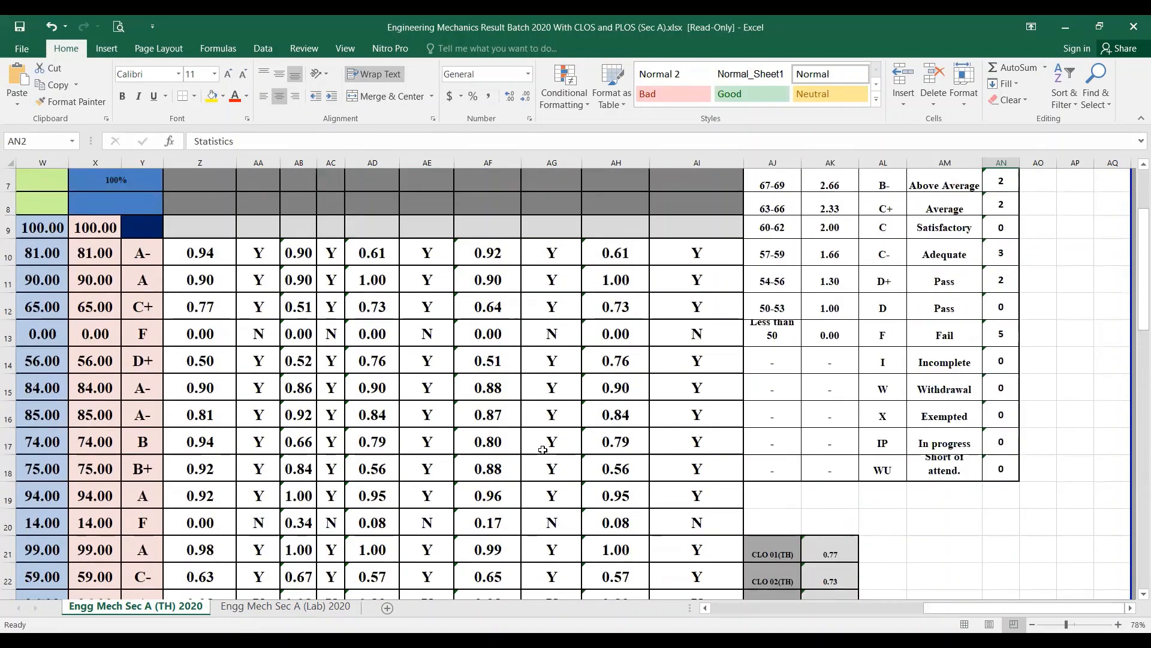
{"action": "scroll", "coordinate": [566, 504], "scroll_direction": "down", "scroll_amount": 1}
{"action": "scroll", "coordinate": [364, 461], "scroll_direction": "up", "scroll_amount": 3}
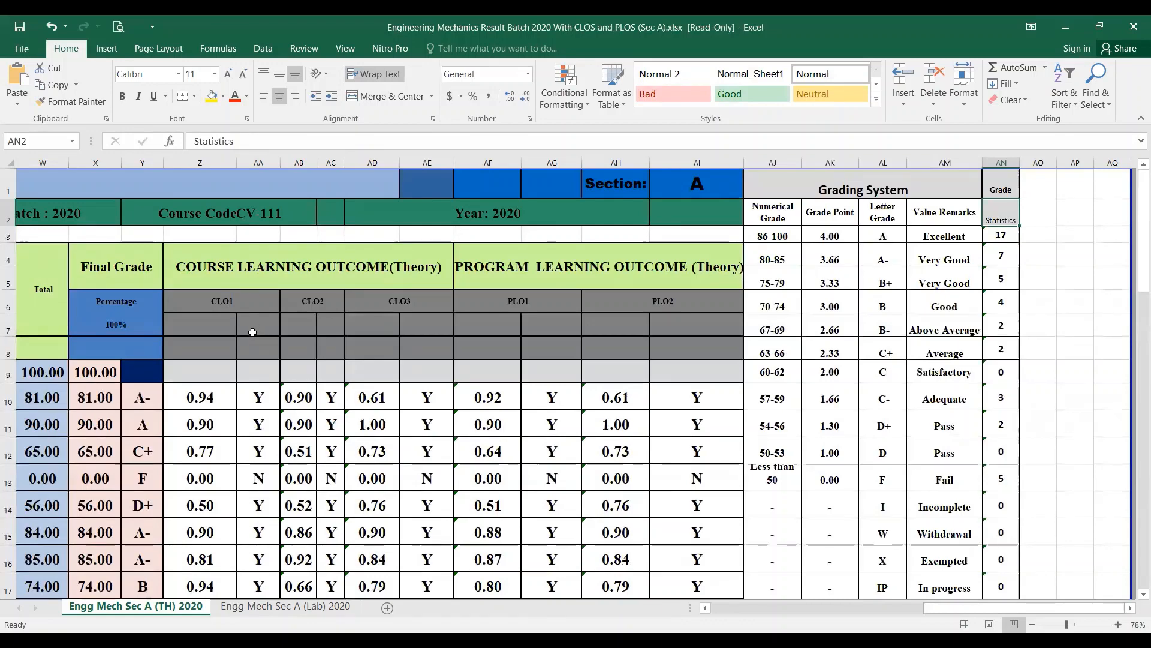
{"action": "scroll", "coordinate": [811, 475], "scroll_direction": "down", "scroll_amount": 3}
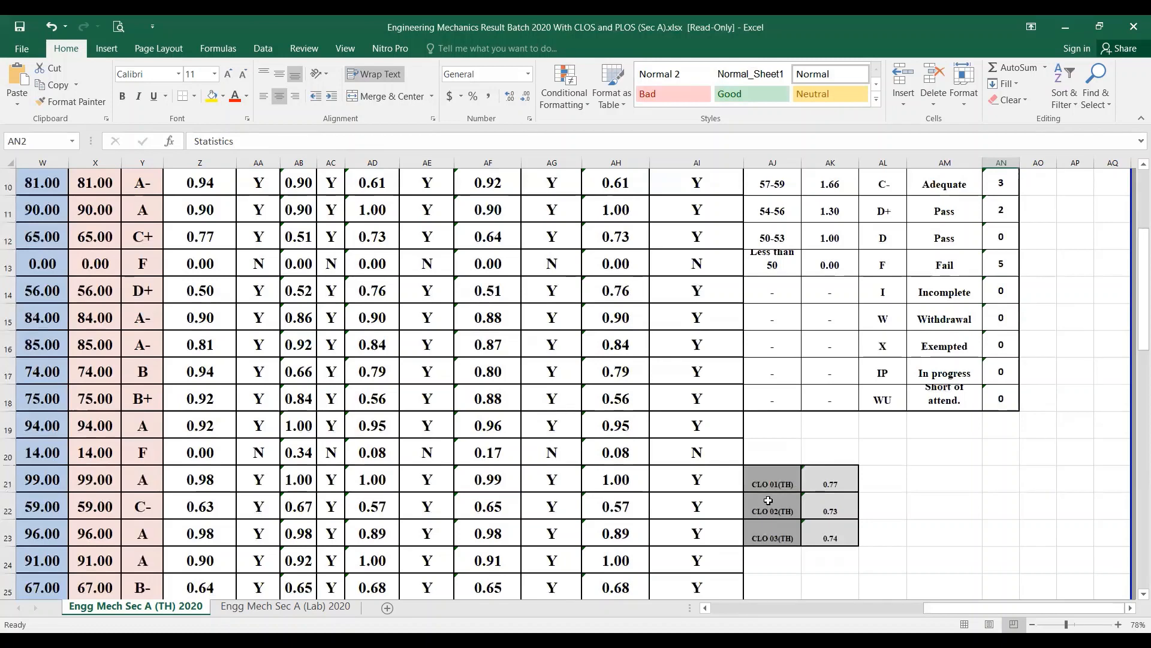
{"action": "scroll", "coordinate": [828, 493], "scroll_direction": "down", "scroll_amount": 2}
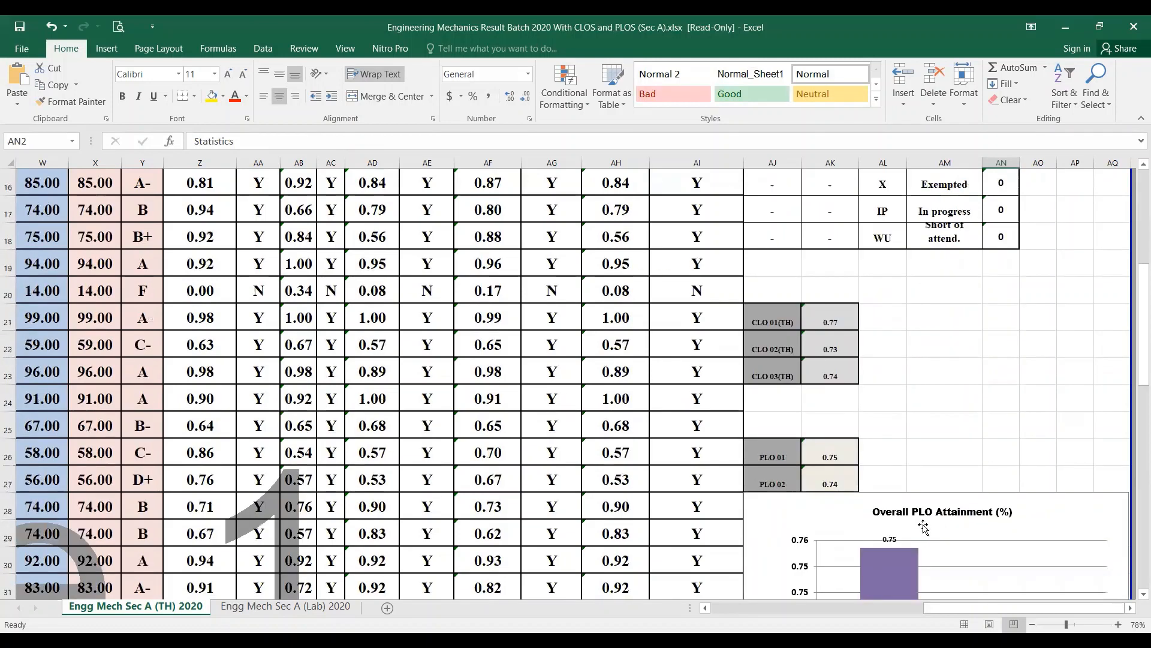
{"action": "left_click_drag", "start_coordinate": [773, 322], "coordinate": [832, 375]}
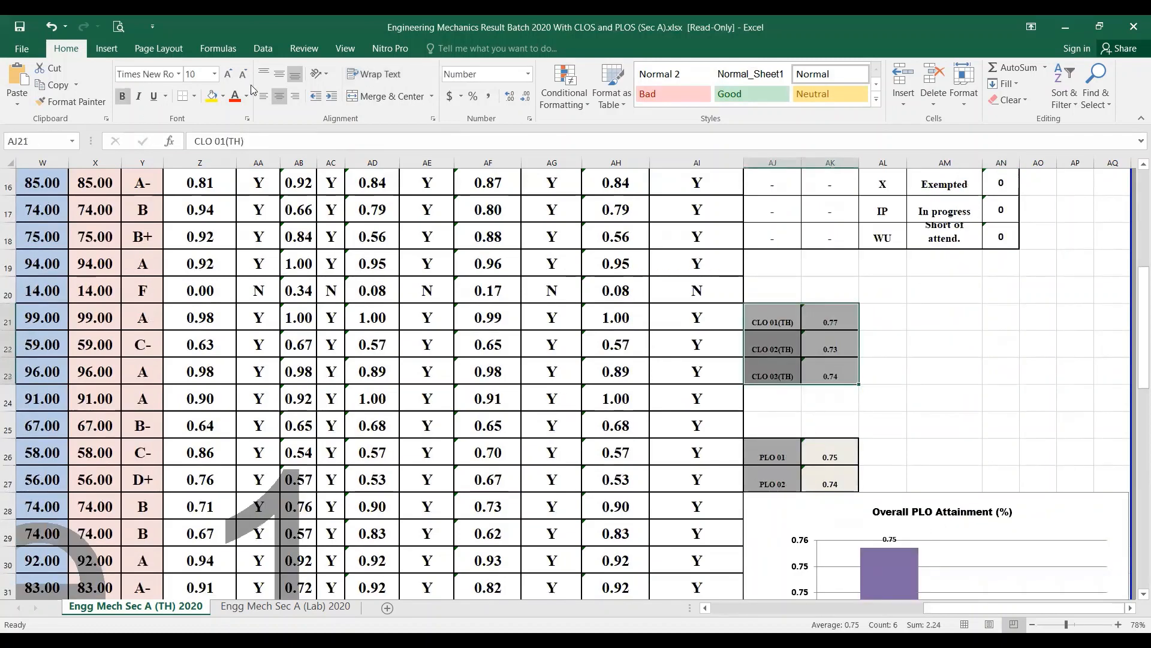
{"action": "left_click", "coordinate": [229, 75]}
{"action": "left_click", "coordinate": [229, 74]}
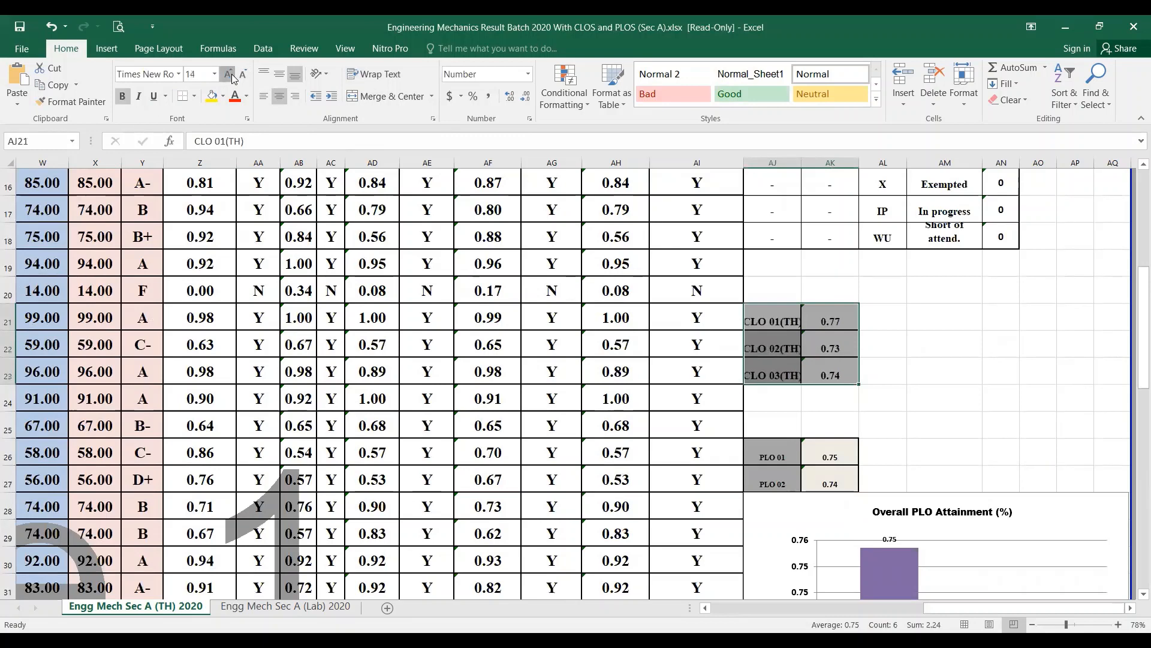
{"action": "left_click", "coordinate": [229, 74]}
{"action": "left_click", "coordinate": [243, 75]}
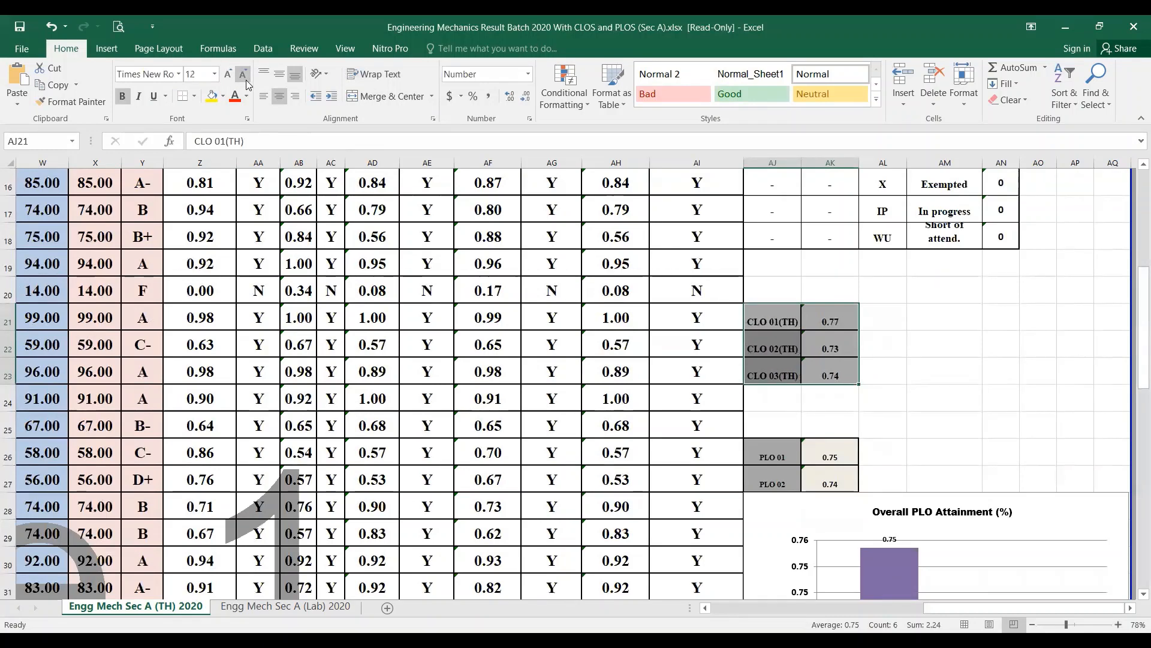
Enlarge the text of the PLO 01 and PLO 02 summary table, labels and averages, to 16 points.
{"action": "left_click_drag", "start_coordinate": [753, 450], "coordinate": [836, 484]}
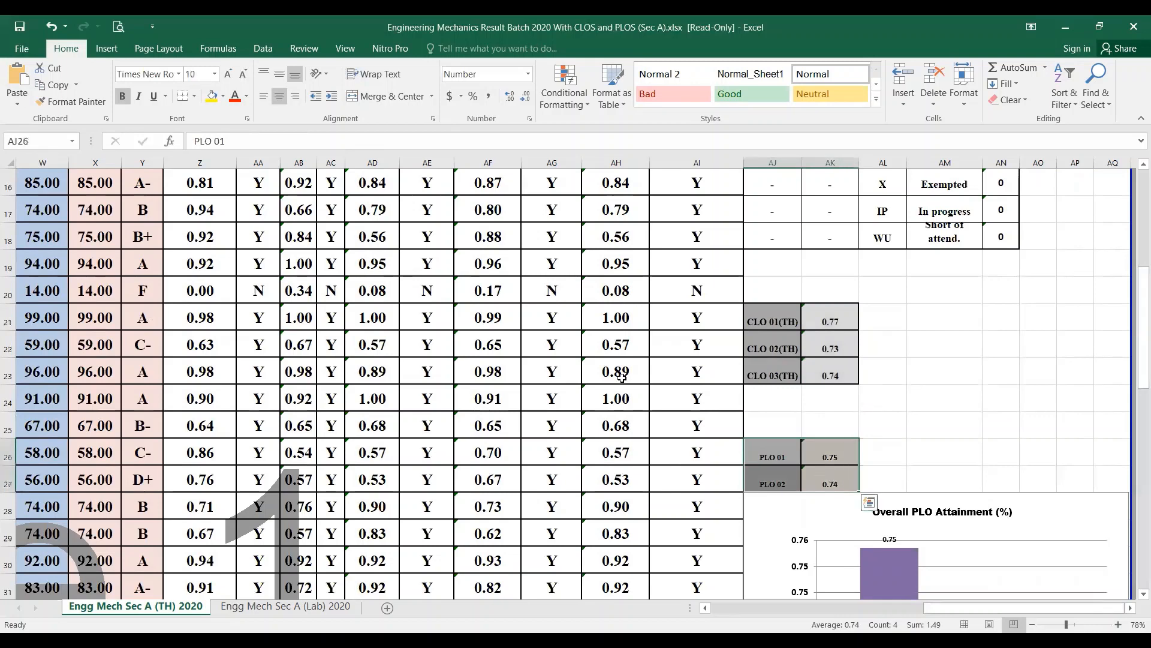
{"action": "left_click", "coordinate": [229, 74]}
{"action": "left_click", "coordinate": [229, 74]}
{"action": "left_click", "coordinate": [229, 75]}
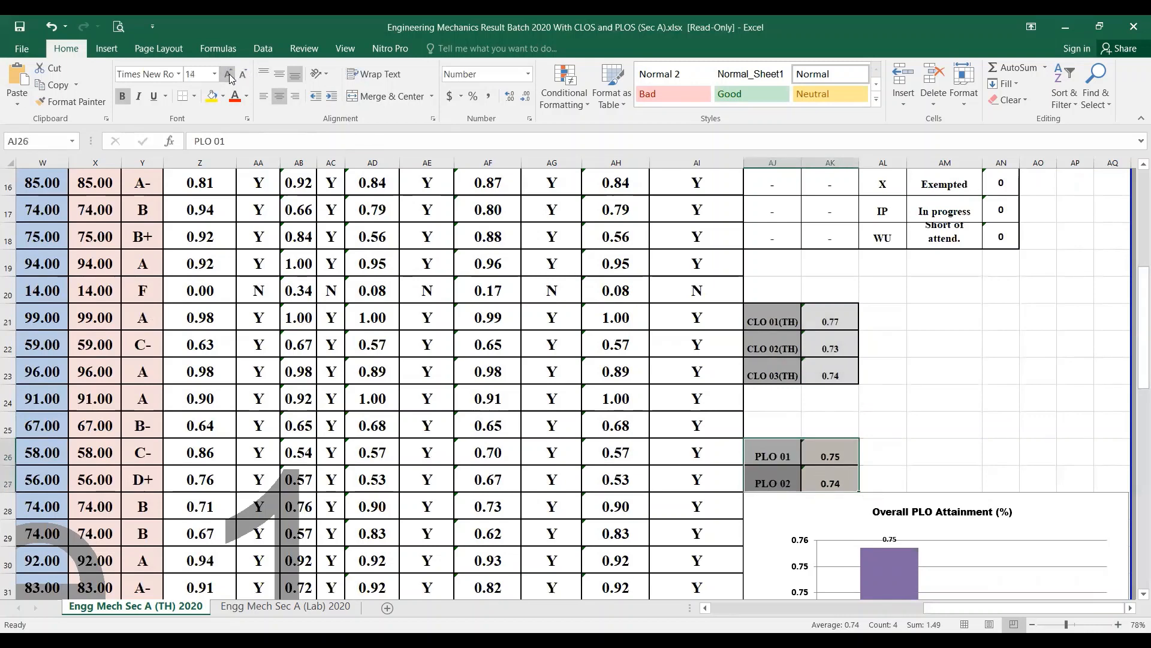
Try a 14-point font on the CLO summary table and return it to 12 points.
{"action": "left_click_drag", "start_coordinate": [774, 321], "coordinate": [830, 375]}
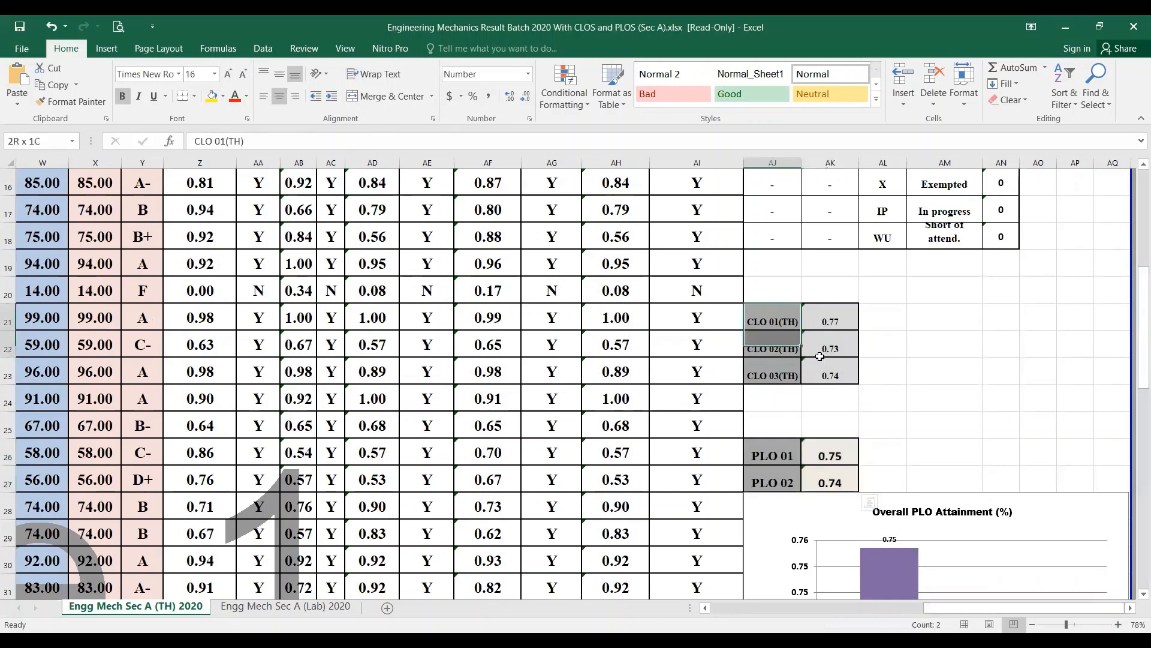
{"action": "left_click", "coordinate": [228, 74]}
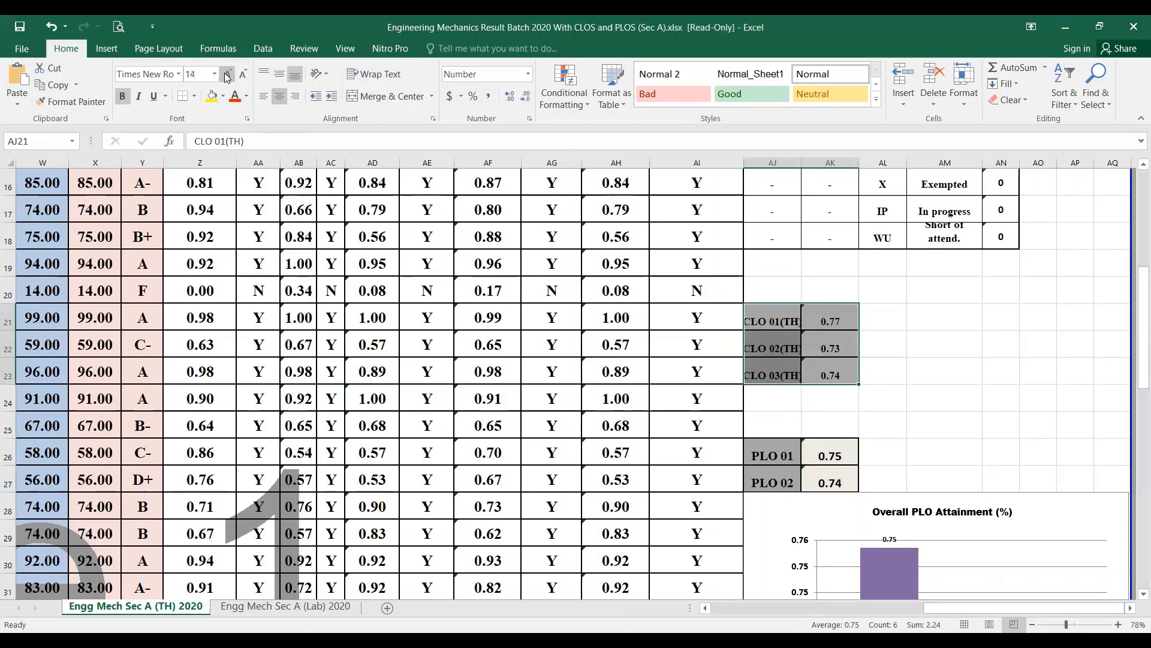
{"action": "left_click", "coordinate": [243, 74]}
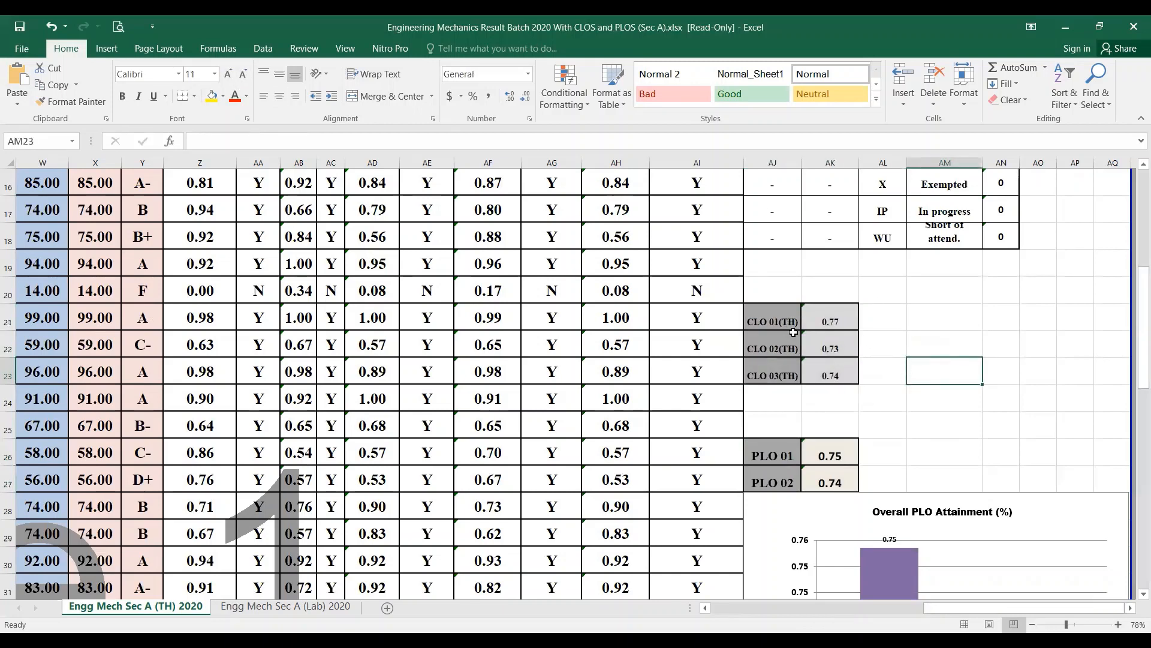
Correct the CLO 01(TH) average formula so its range ends at the last student row: =AVERAGE(Z10:Z56).
{"action": "double_click", "coordinate": [825, 326]}
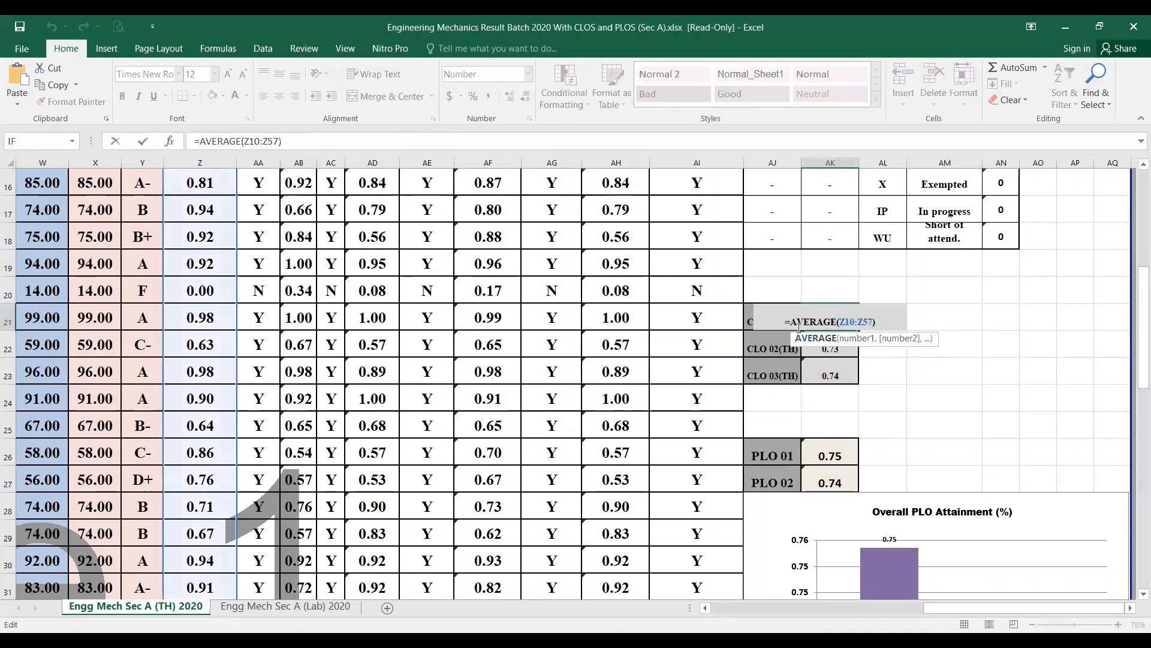
{"action": "scroll", "coordinate": [311, 486], "scroll_direction": "up", "scroll_amount": 1}
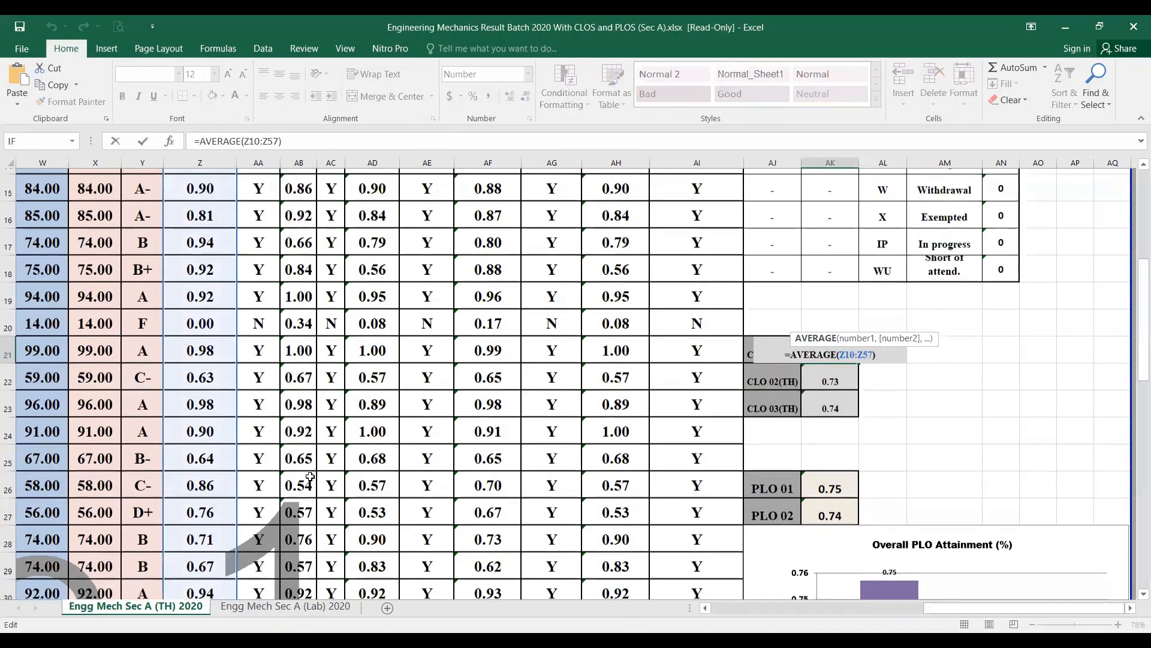
{"action": "scroll", "coordinate": [310, 477], "scroll_direction": "up", "scroll_amount": 4}
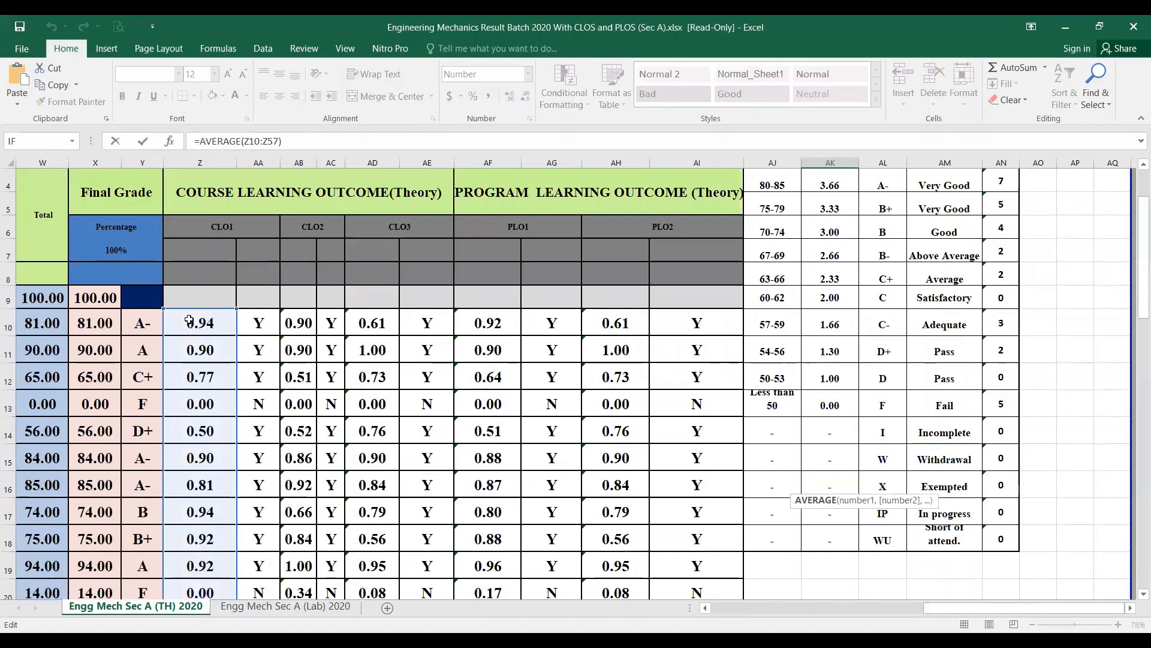
{"action": "scroll", "coordinate": [204, 418], "scroll_direction": "down", "scroll_amount": 2}
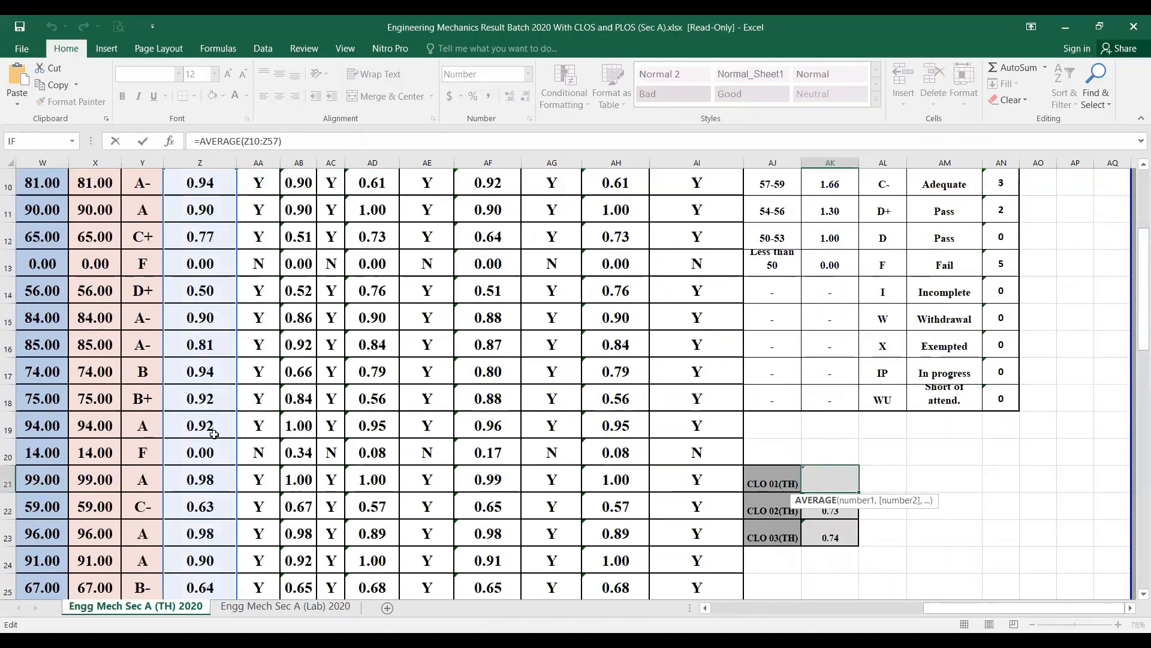
{"action": "scroll", "coordinate": [214, 434], "scroll_direction": "down", "scroll_amount": 12}
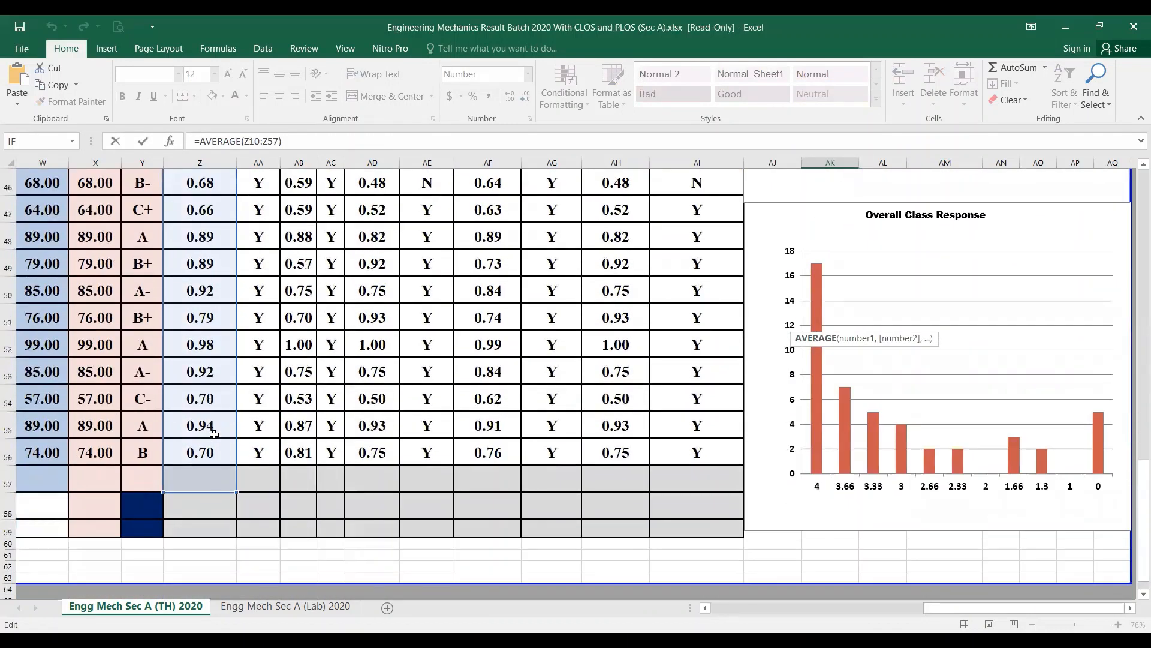
{"action": "left_click_drag", "start_coordinate": [237, 495], "coordinate": [232, 461]}
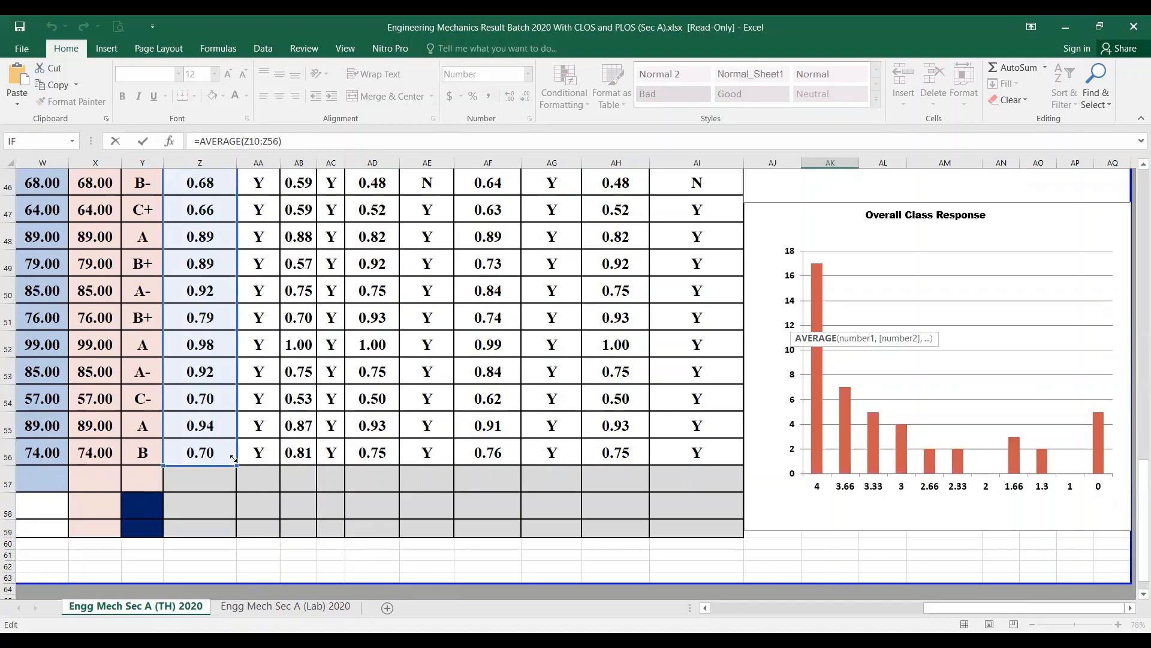
{"action": "scroll", "coordinate": [360, 479], "scroll_direction": "up", "scroll_amount": 7}
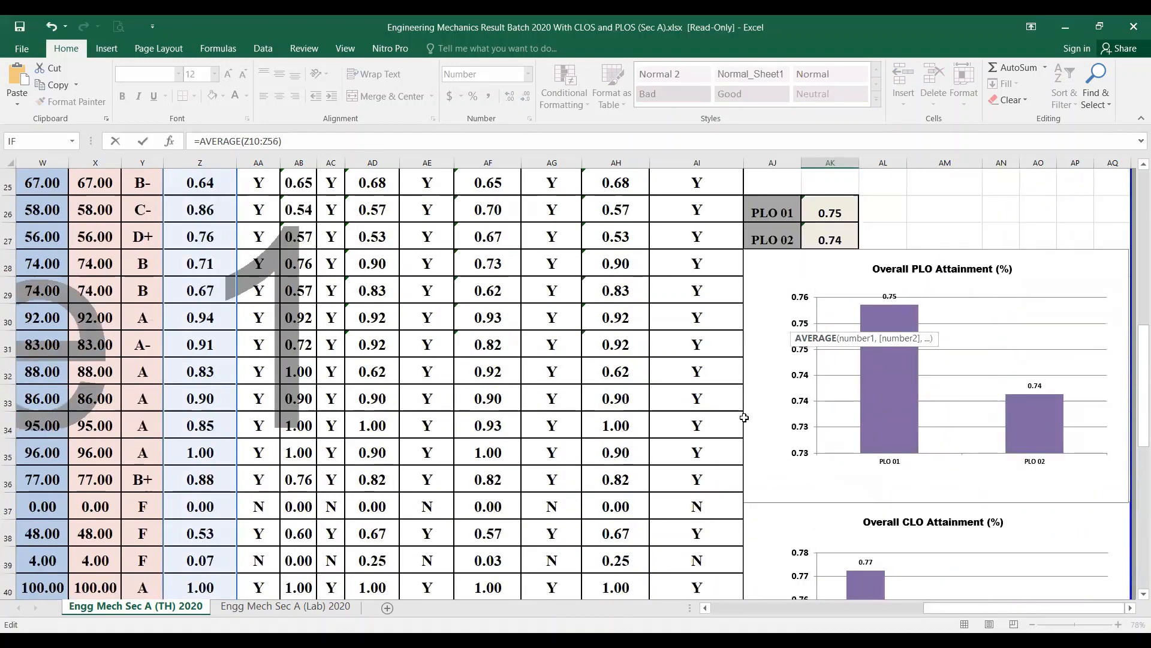
{"action": "scroll", "coordinate": [745, 416], "scroll_direction": "up", "scroll_amount": 3}
{"action": "key", "text": "Return"}
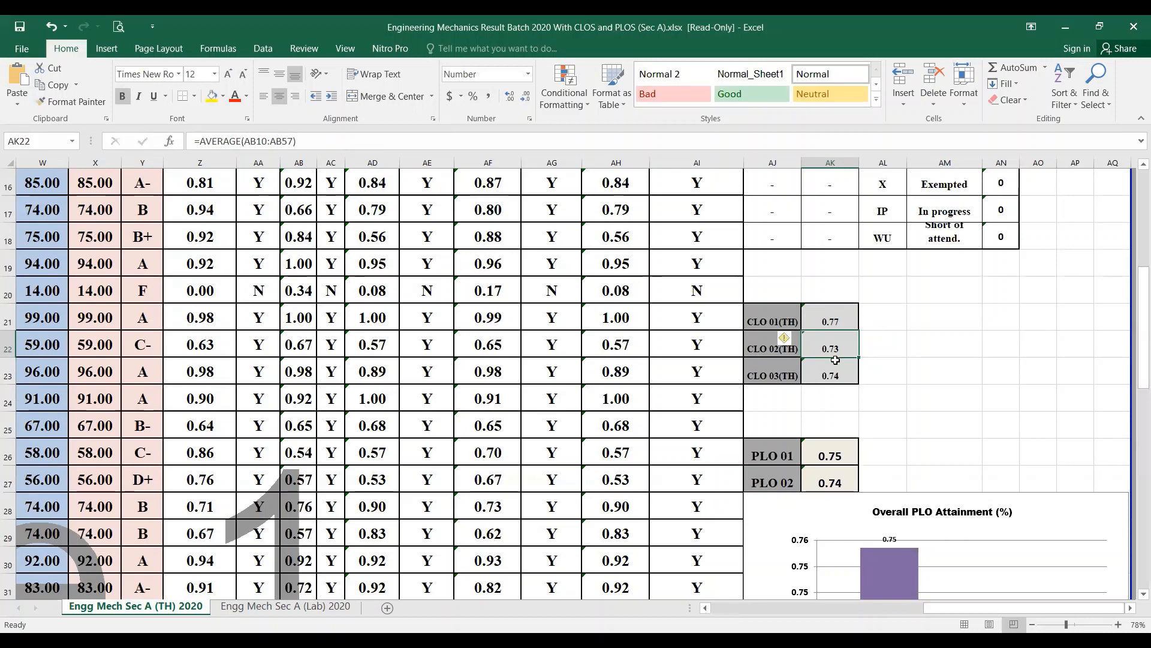
Correct the CLO 02(TH) average formula so it covers only the student rows of the CLO2 column: =AVERAGE(AB10:AB56).
{"action": "scroll", "coordinate": [717, 373], "scroll_direction": "up", "scroll_amount": 2}
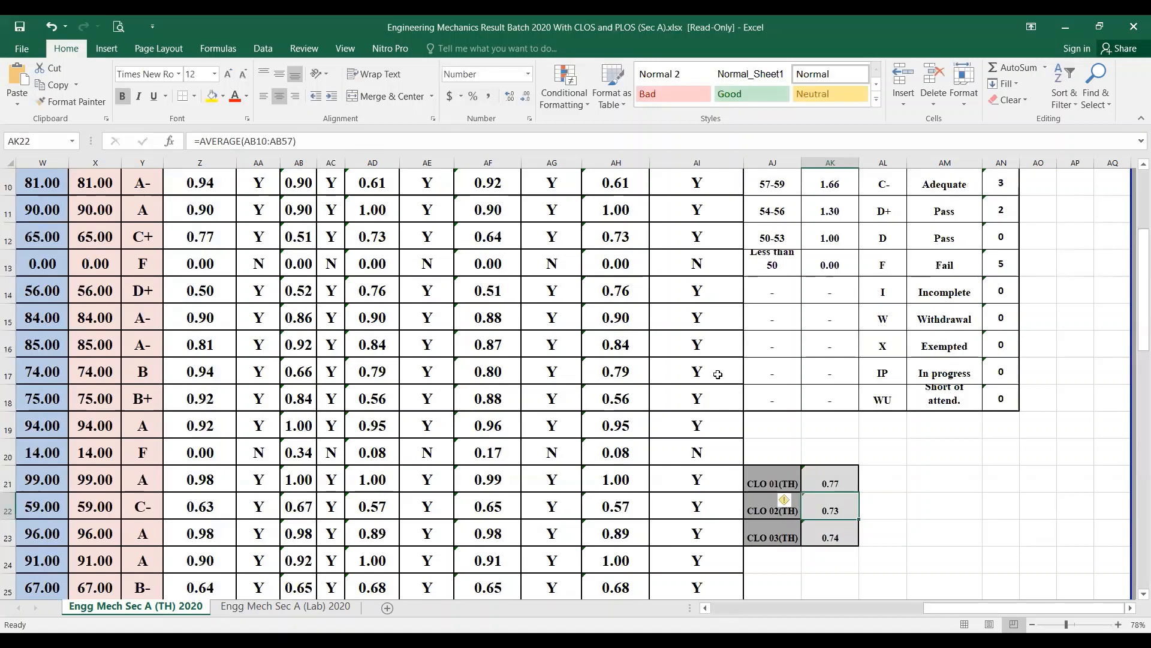
{"action": "double_click", "coordinate": [843, 511]}
{"action": "left_click_drag", "start_coordinate": [833, 511], "coordinate": [881, 511]}
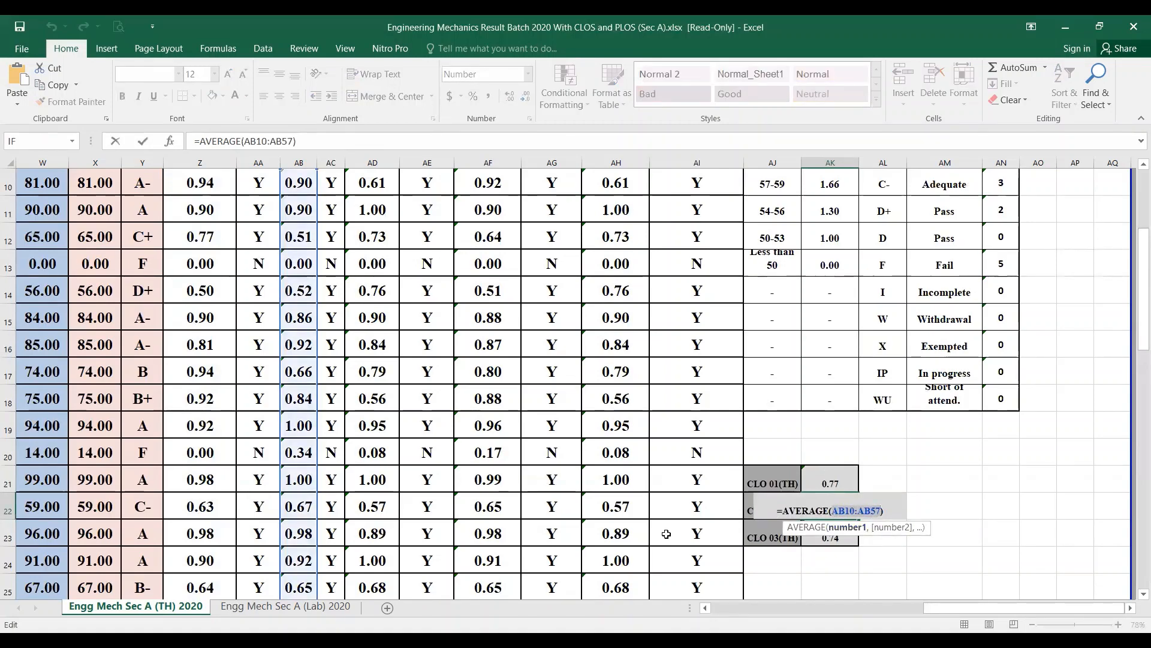
{"action": "scroll", "coordinate": [662, 530], "scroll_direction": "up", "scroll_amount": 2}
{"action": "scroll", "coordinate": [663, 530], "scroll_direction": "down", "scroll_amount": 2}
{"action": "scroll", "coordinate": [315, 257], "scroll_direction": "up", "scroll_amount": 2}
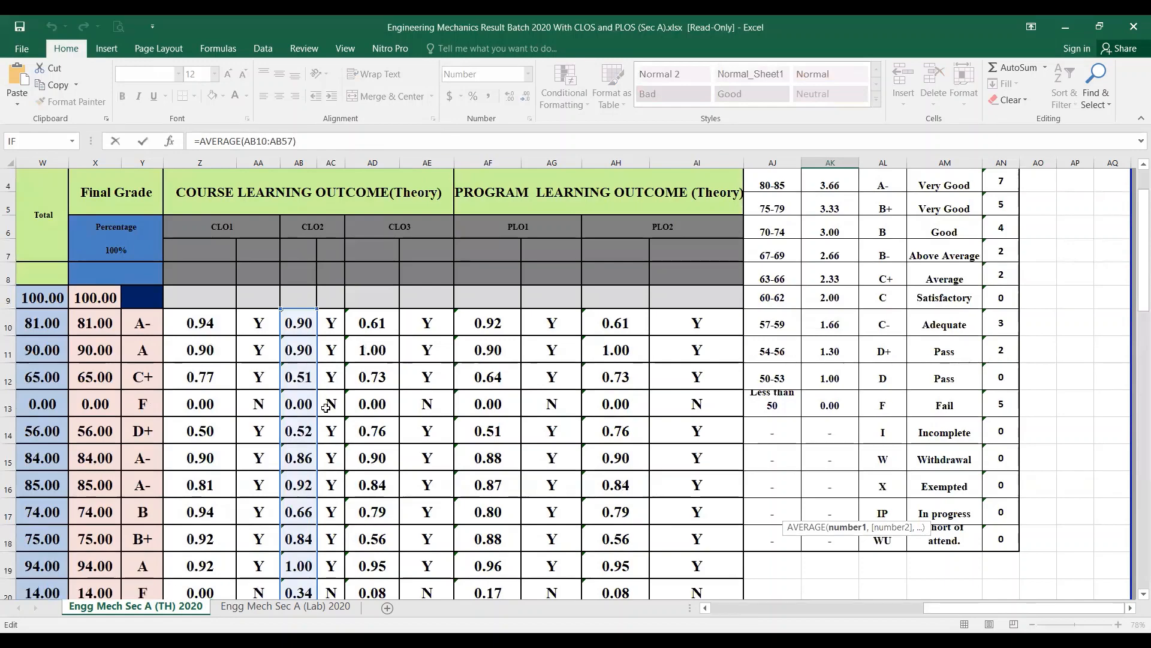
{"action": "scroll", "coordinate": [322, 412], "scroll_direction": "down", "scroll_amount": 2}
{"action": "scroll", "coordinate": [322, 413], "scroll_direction": "down", "scroll_amount": 11}
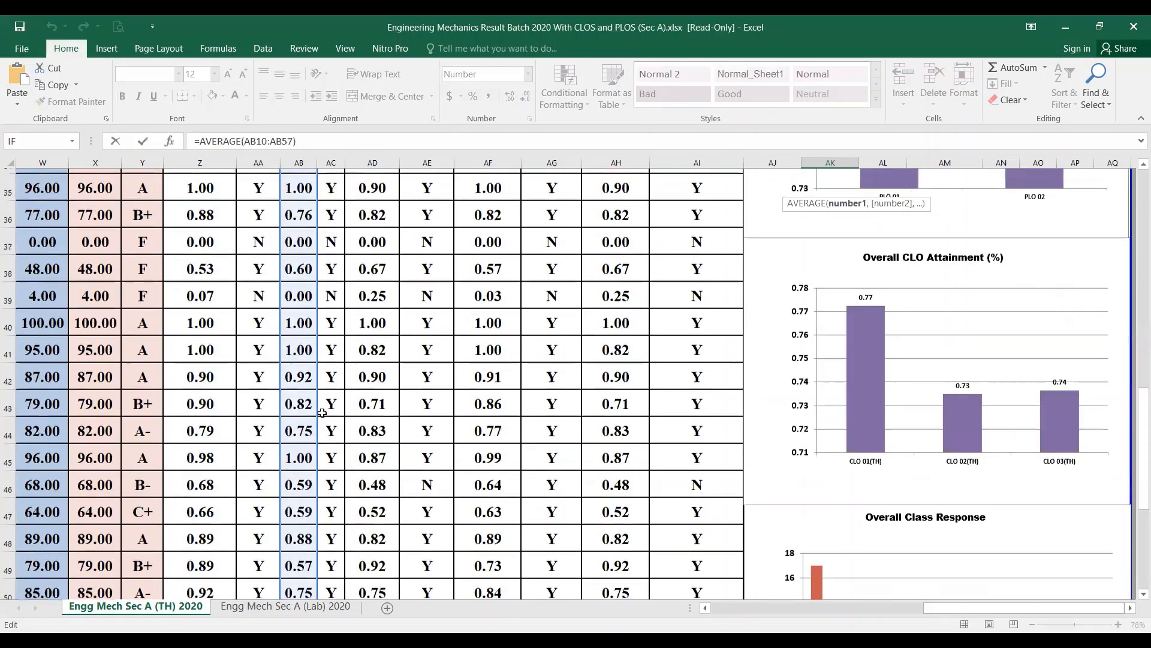
{"action": "scroll", "coordinate": [330, 468], "scroll_direction": "up", "scroll_amount": 2}
{"action": "scroll", "coordinate": [334, 492], "scroll_direction": "down", "scroll_amount": 2}
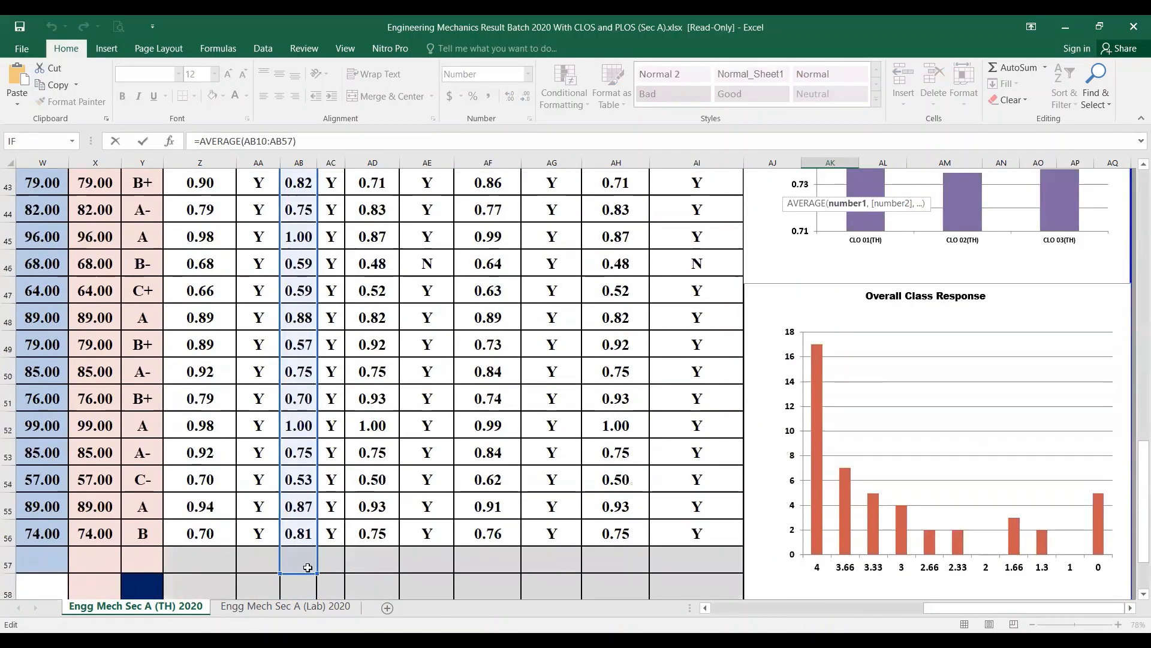
{"action": "left_click_drag", "start_coordinate": [316, 573], "coordinate": [312, 547]}
{"action": "scroll", "coordinate": [462, 558], "scroll_direction": "up", "scroll_amount": 9}
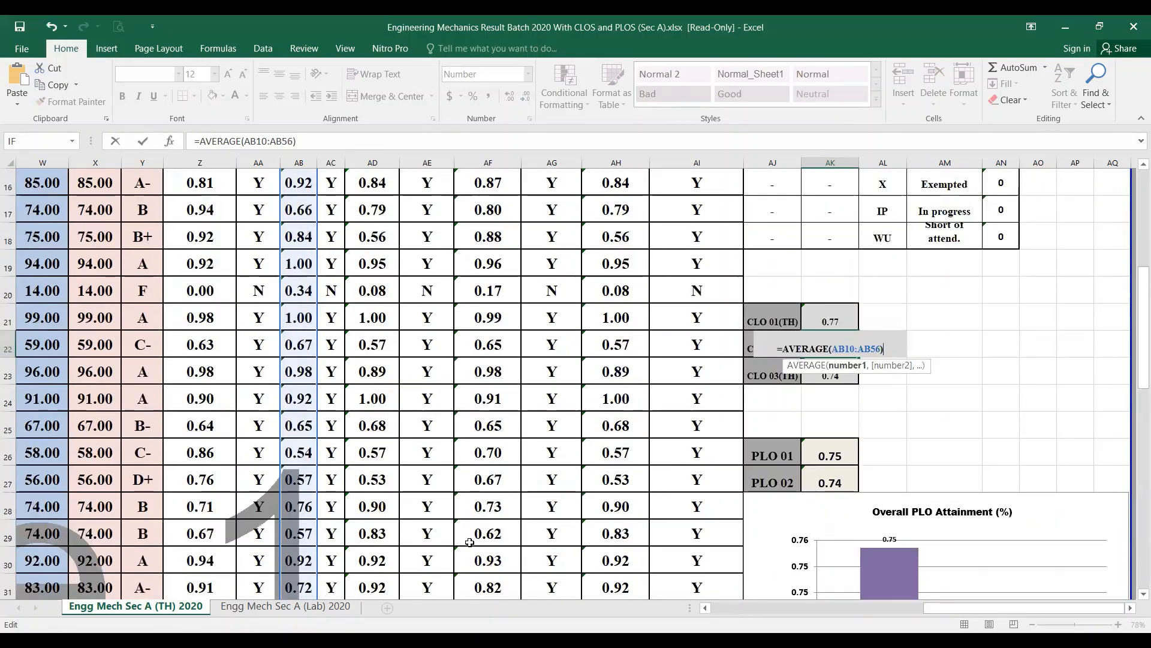
{"action": "key", "text": "Return"}
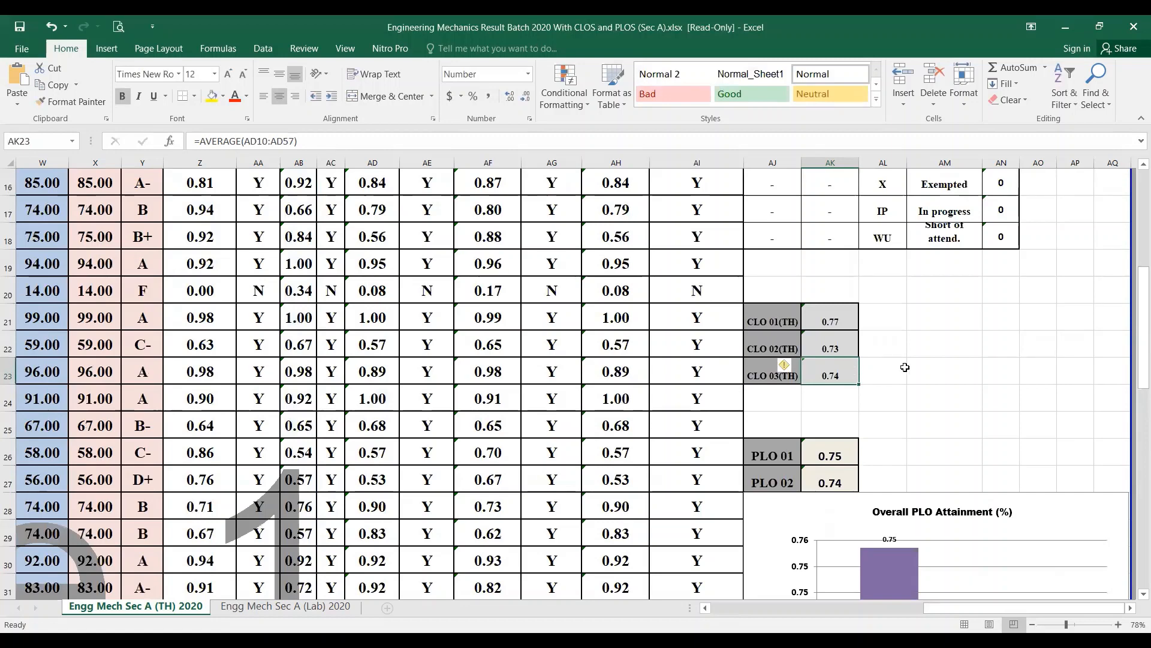
Shorten the range of the CLO 03(TH) average by the empty row below the students: =AVERAGE(AD10:AD56).
{"action": "double_click", "coordinate": [851, 367]}
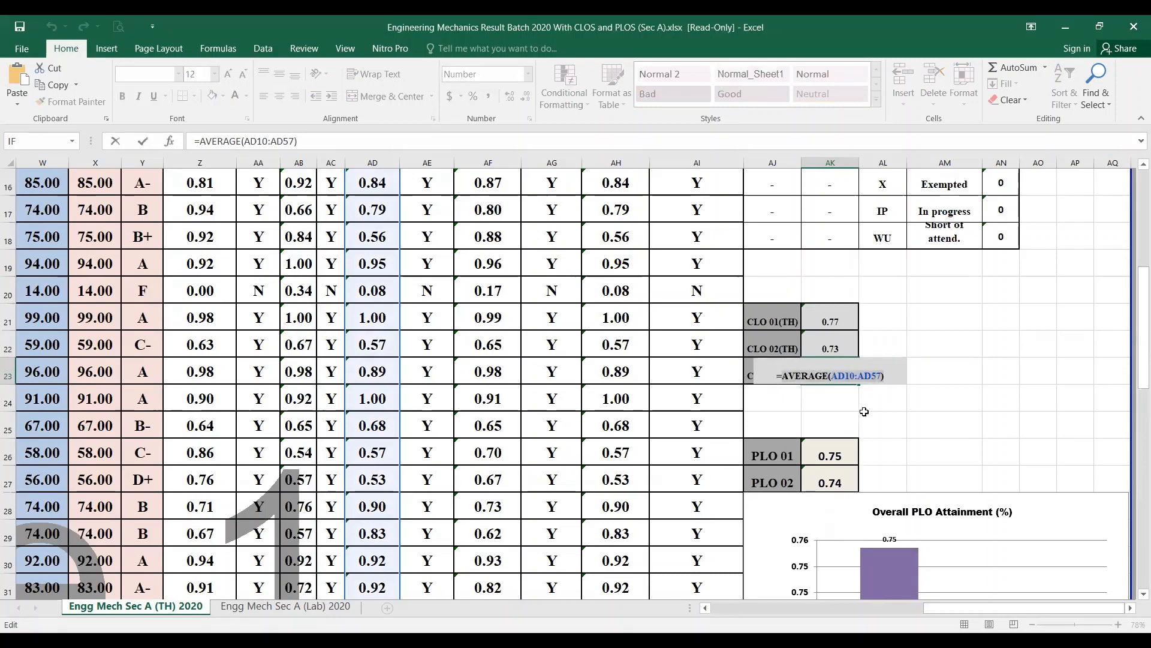
{"action": "scroll", "coordinate": [601, 470], "scroll_direction": "up", "scroll_amount": 5}
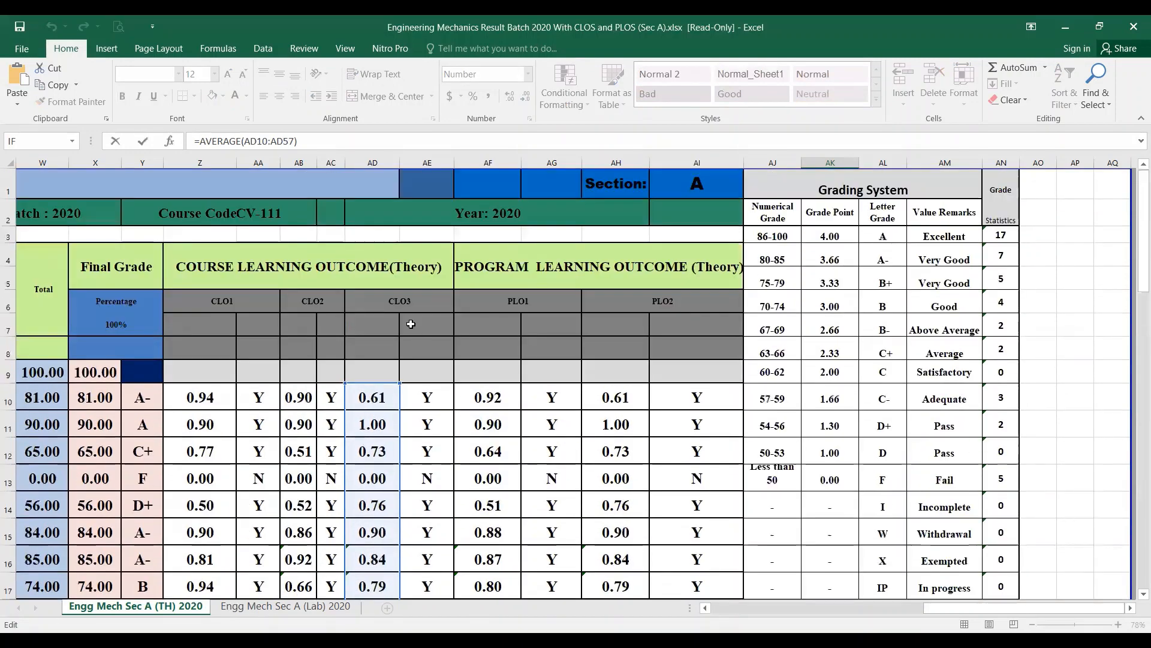
{"action": "scroll", "coordinate": [368, 514], "scroll_direction": "down", "scroll_amount": 14}
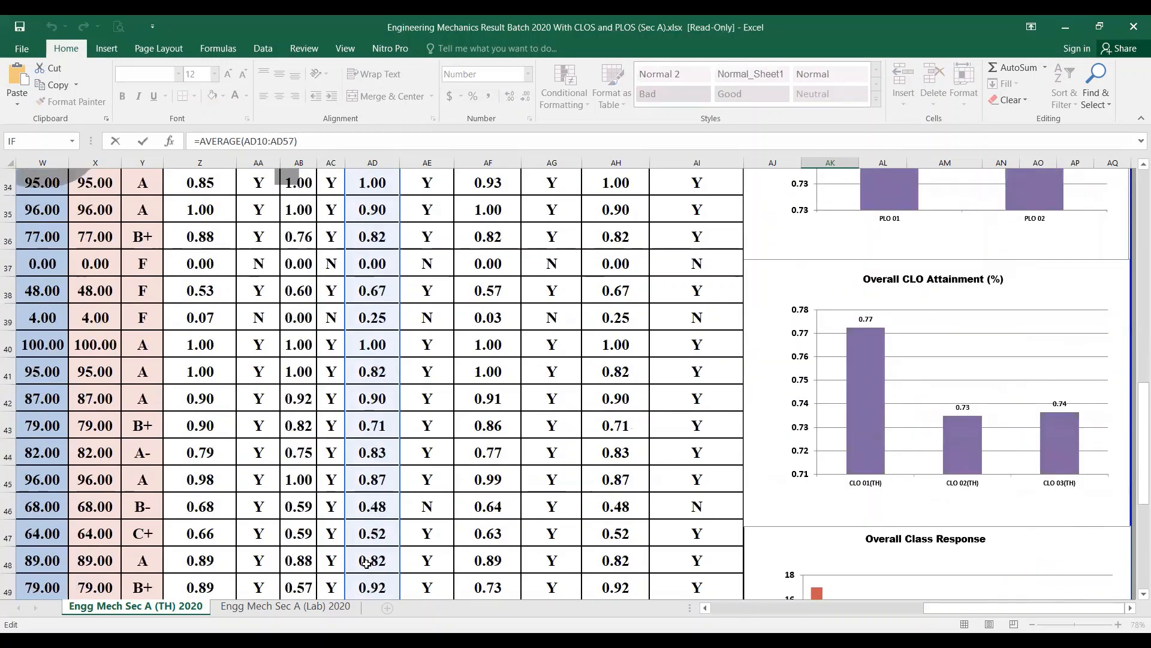
{"action": "left_click_drag", "start_coordinate": [401, 553], "coordinate": [400, 543]}
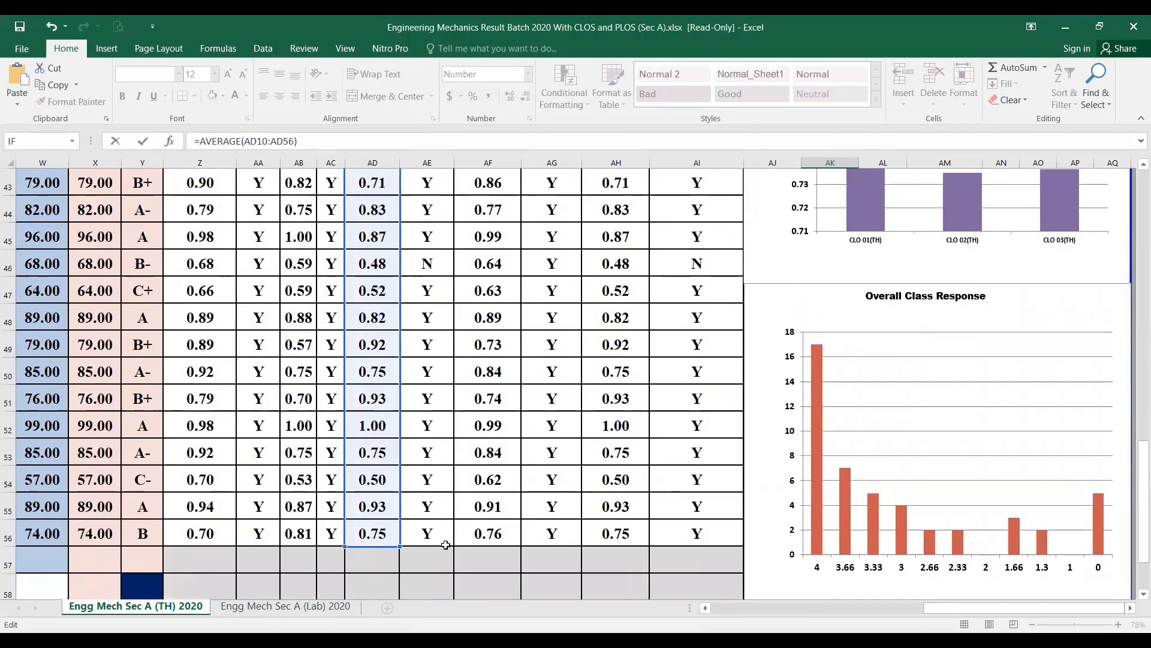
{"action": "scroll", "coordinate": [608, 562], "scroll_direction": "up", "scroll_amount": 3}
{"action": "scroll", "coordinate": [608, 561], "scroll_direction": "up", "scroll_amount": 5}
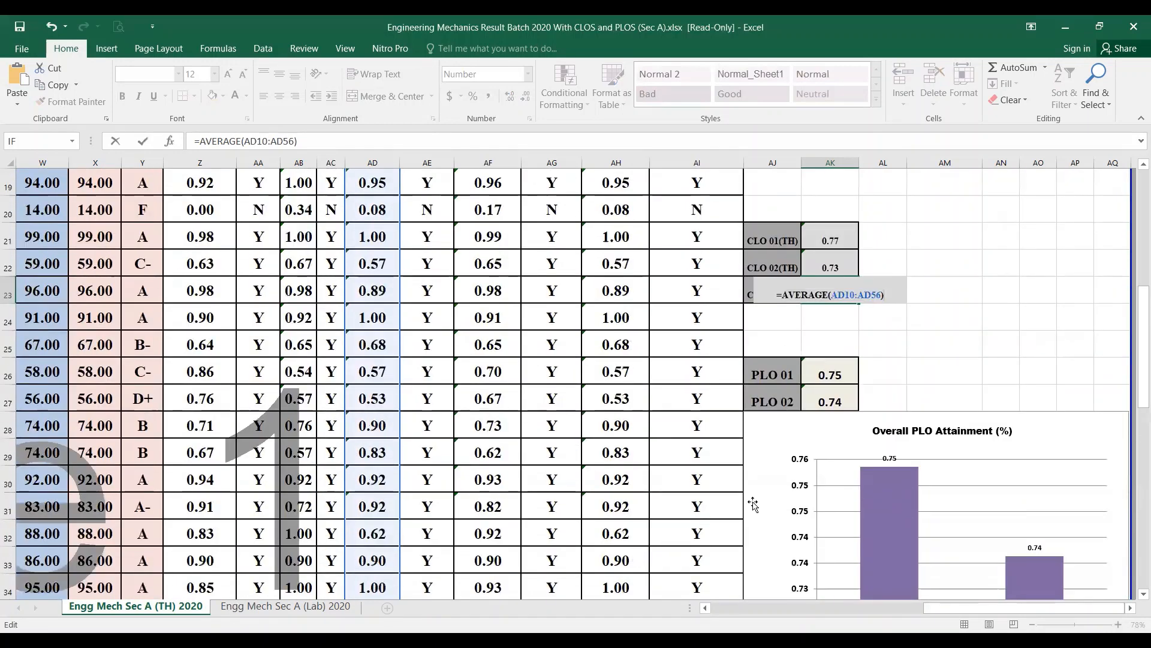
{"action": "key", "text": "Return"}
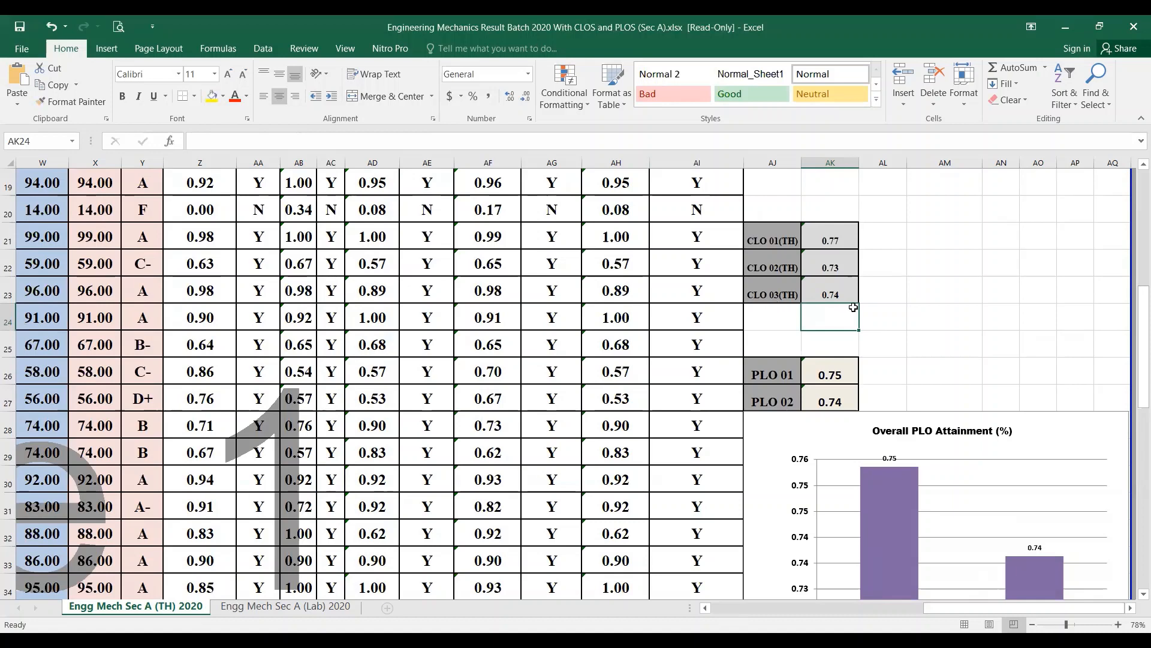
Correct the PLO 01 average formula so it covers only the student rows of the PLO1 column: =AVERAGE(AF10:AF56).
{"action": "left_click_drag", "start_coordinate": [842, 243], "coordinate": [846, 294]}
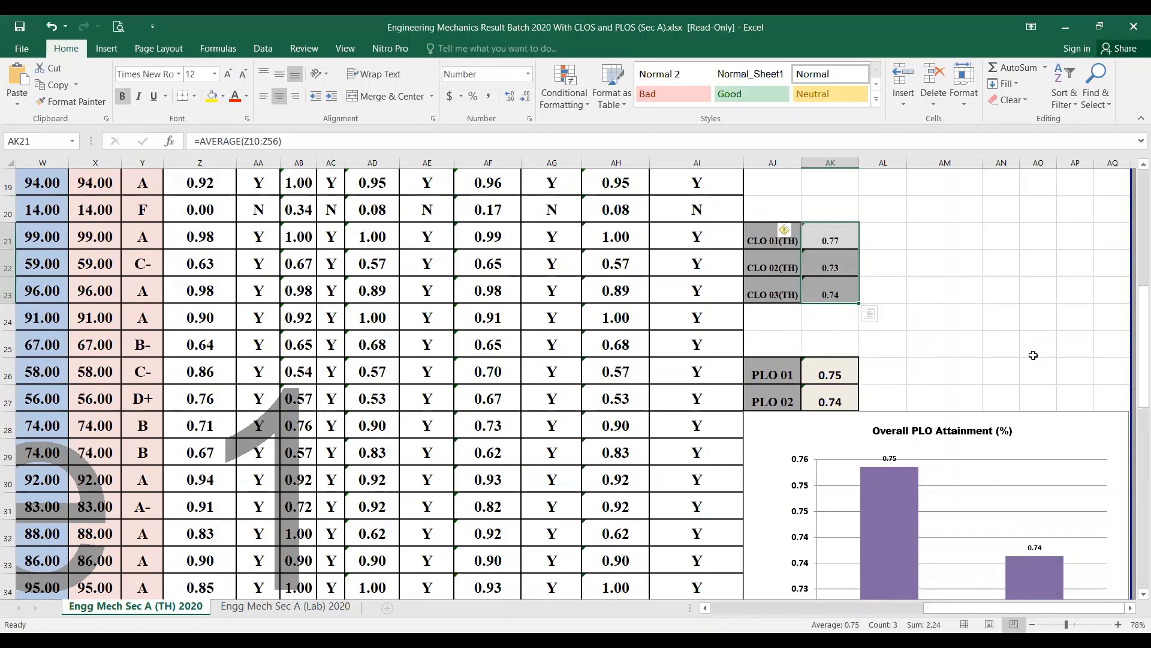
{"action": "left_click", "coordinate": [844, 379]}
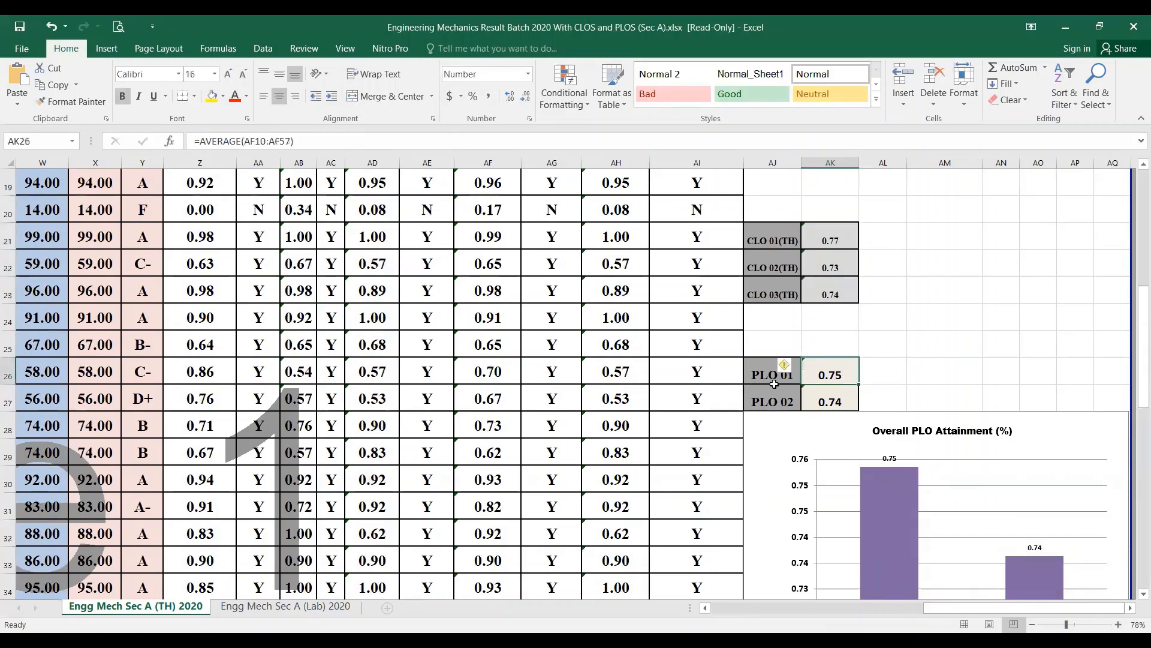
{"action": "double_click", "coordinate": [840, 372]}
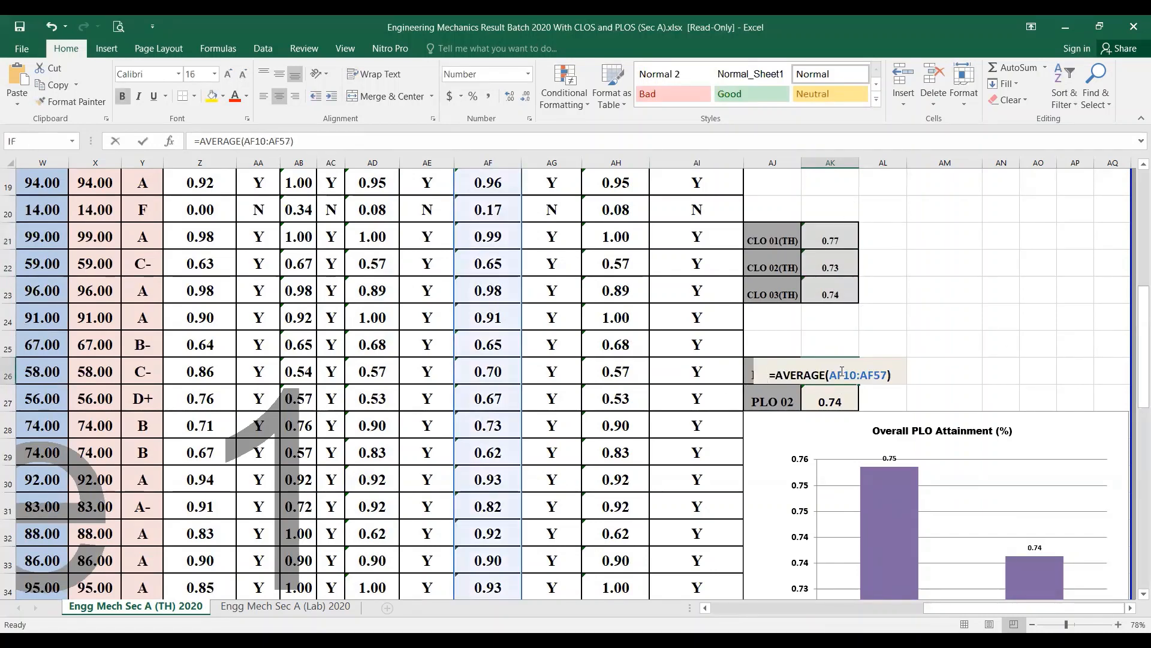
{"action": "scroll", "coordinate": [773, 386], "scroll_direction": "up", "scroll_amount": 5}
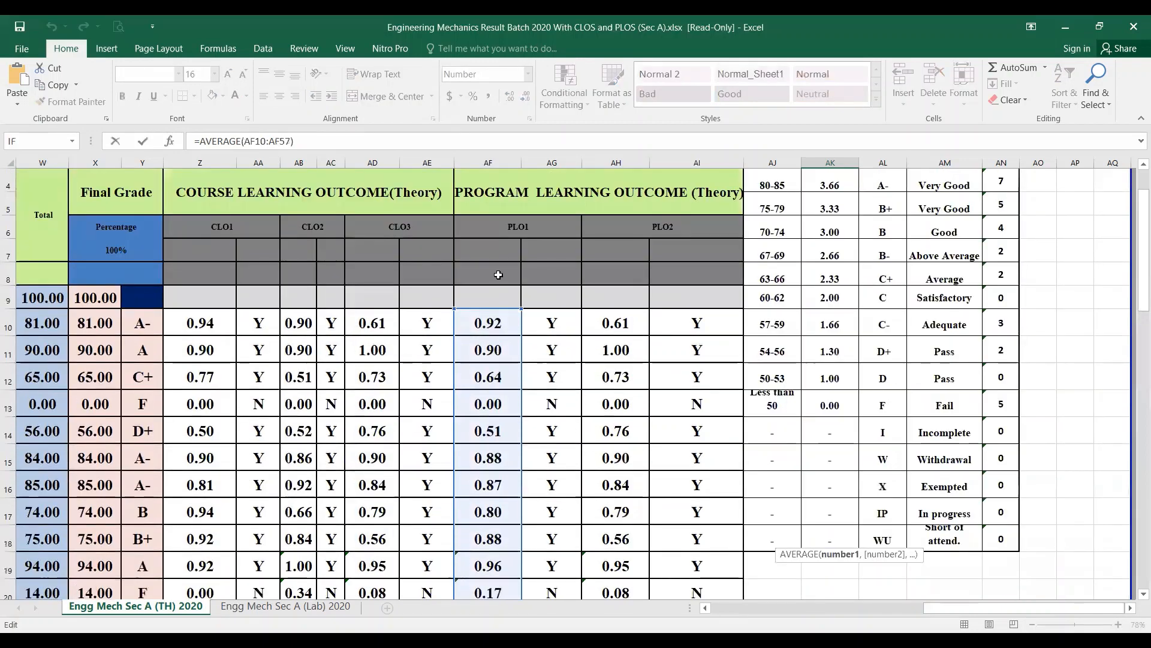
{"action": "scroll", "coordinate": [515, 315], "scroll_direction": "down", "scroll_amount": 1}
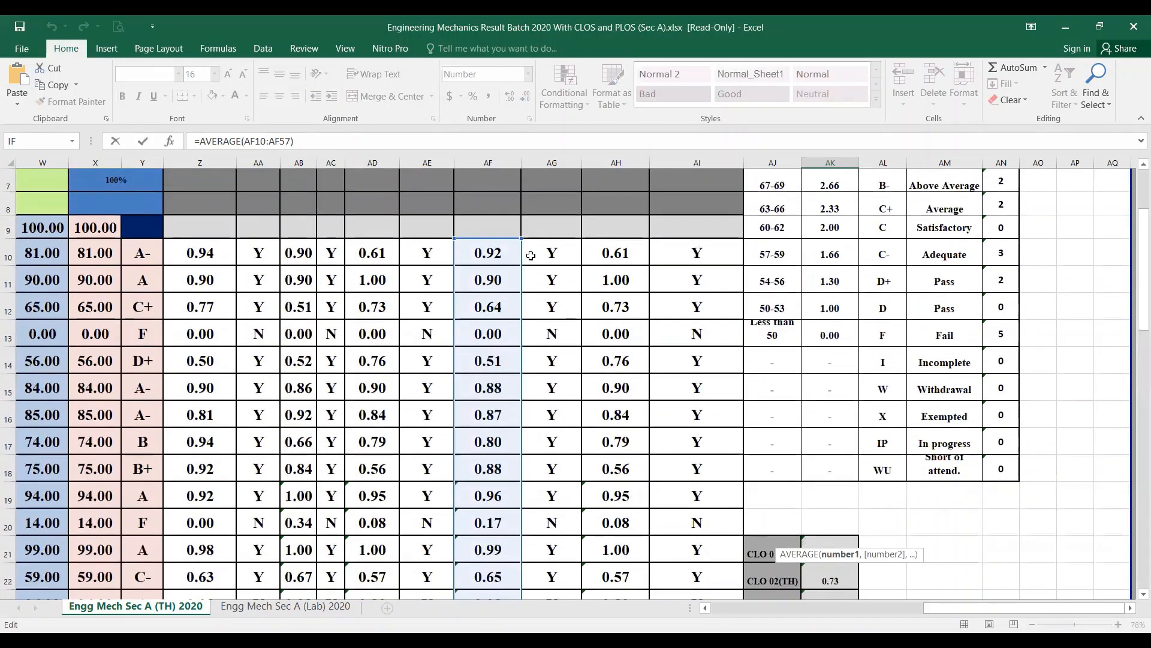
{"action": "scroll", "coordinate": [487, 426], "scroll_direction": "up", "scroll_amount": 1}
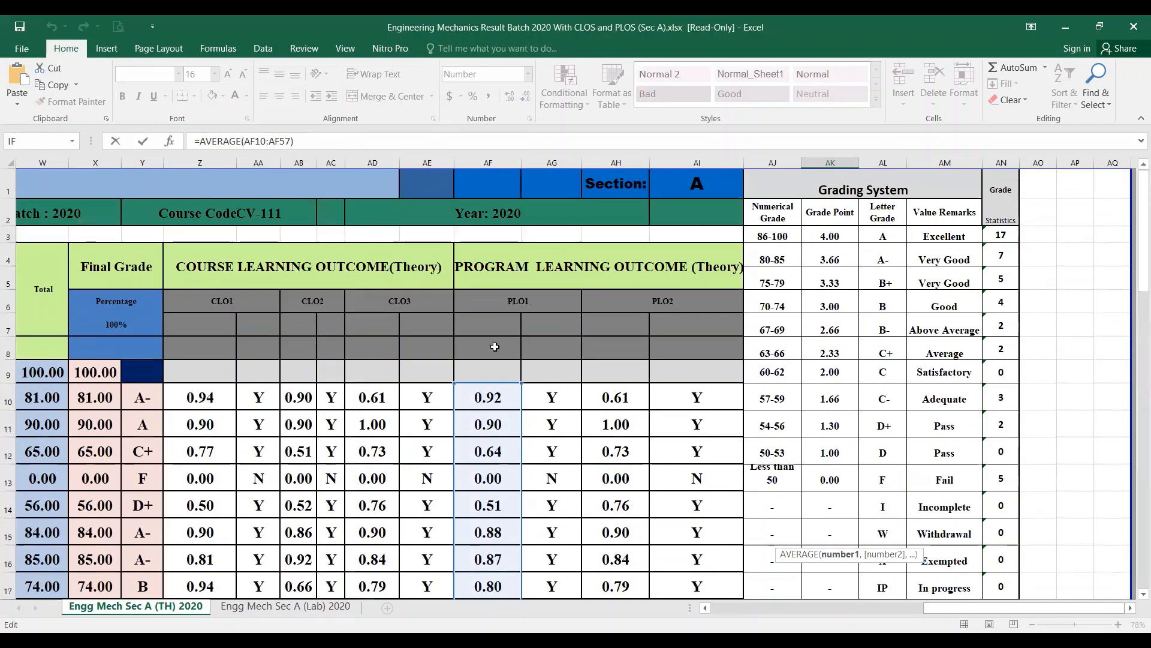
{"action": "scroll", "coordinate": [487, 426], "scroll_direction": "down", "scroll_amount": 15}
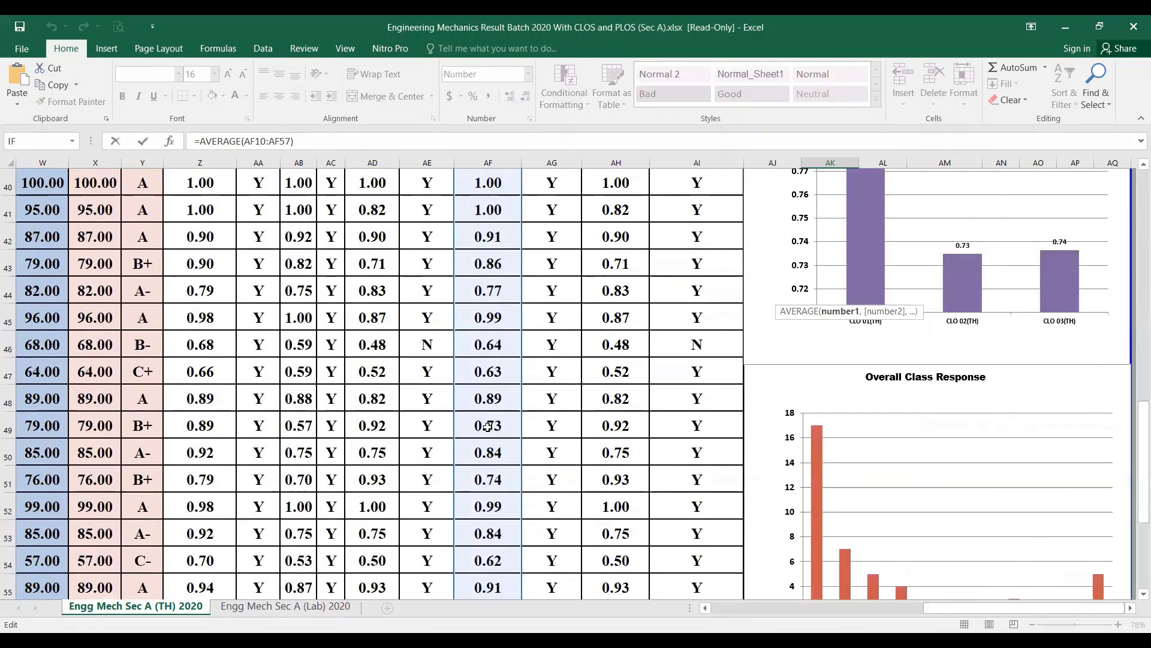
{"action": "scroll", "coordinate": [488, 427], "scroll_direction": "up", "scroll_amount": 2}
{"action": "scroll", "coordinate": [534, 480], "scroll_direction": "down", "scroll_amount": 2}
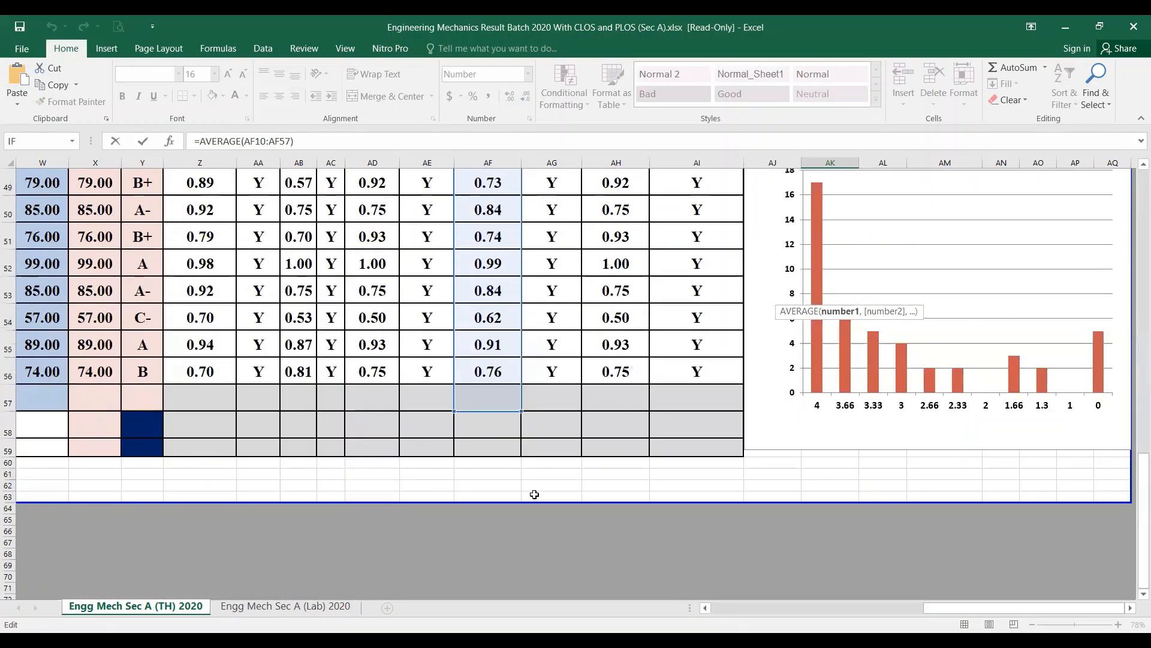
{"action": "left_click_drag", "start_coordinate": [519, 399], "coordinate": [519, 378]}
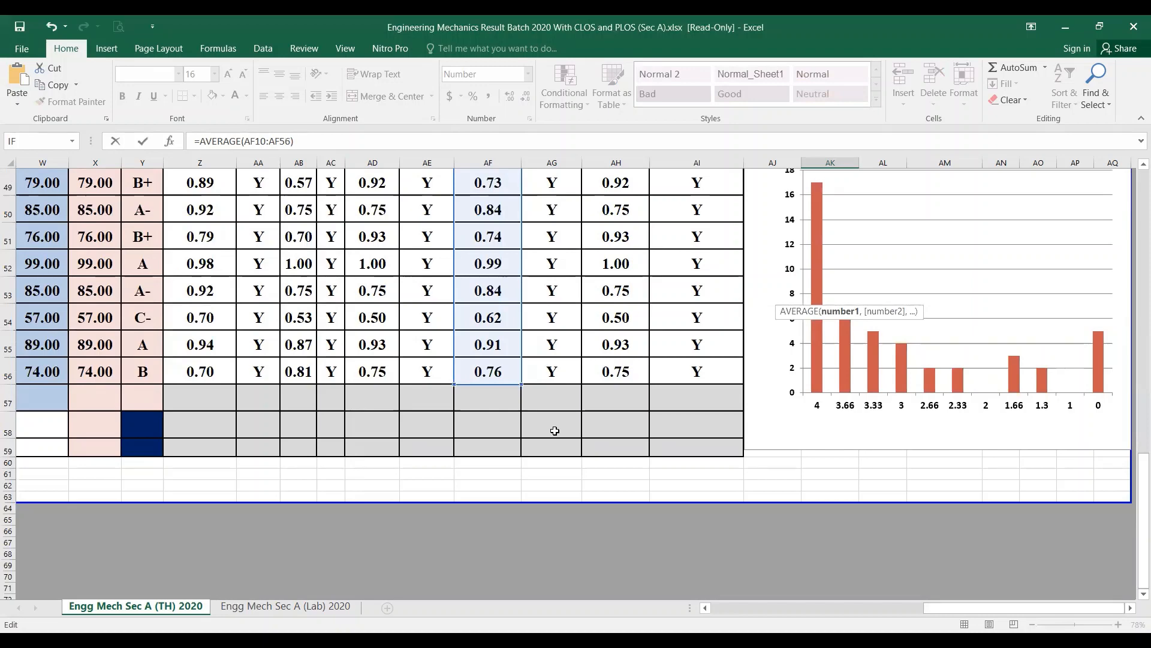
{"action": "scroll", "coordinate": [848, 488], "scroll_direction": "up", "scroll_amount": 7}
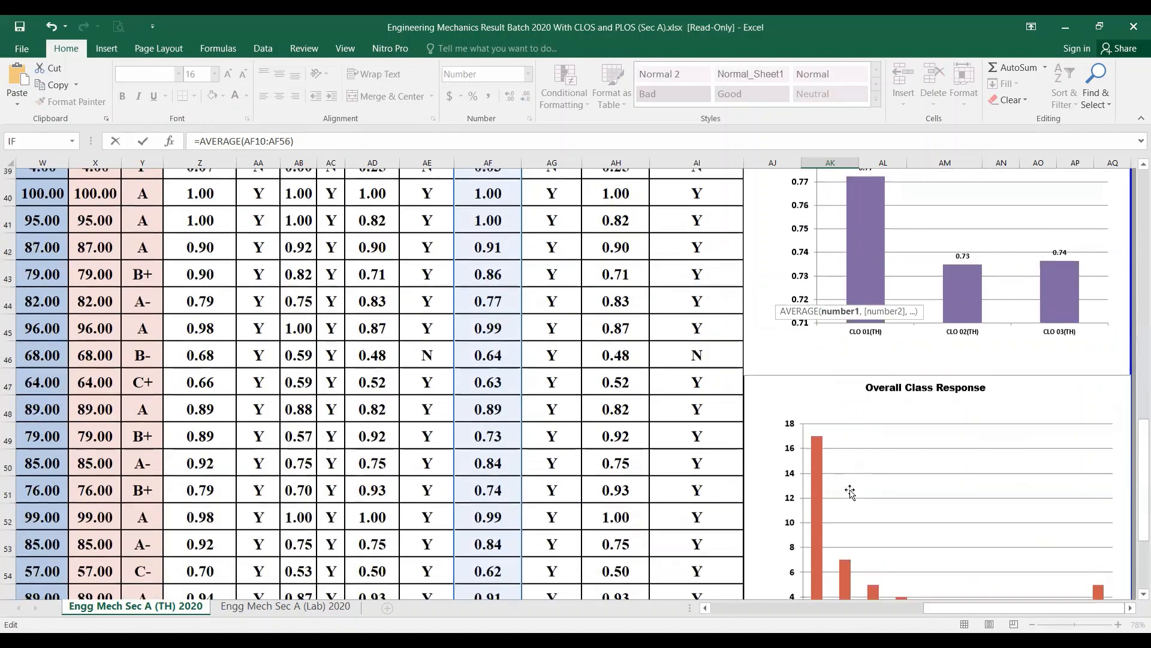
{"action": "scroll", "coordinate": [861, 499], "scroll_direction": "up", "scroll_amount": 3}
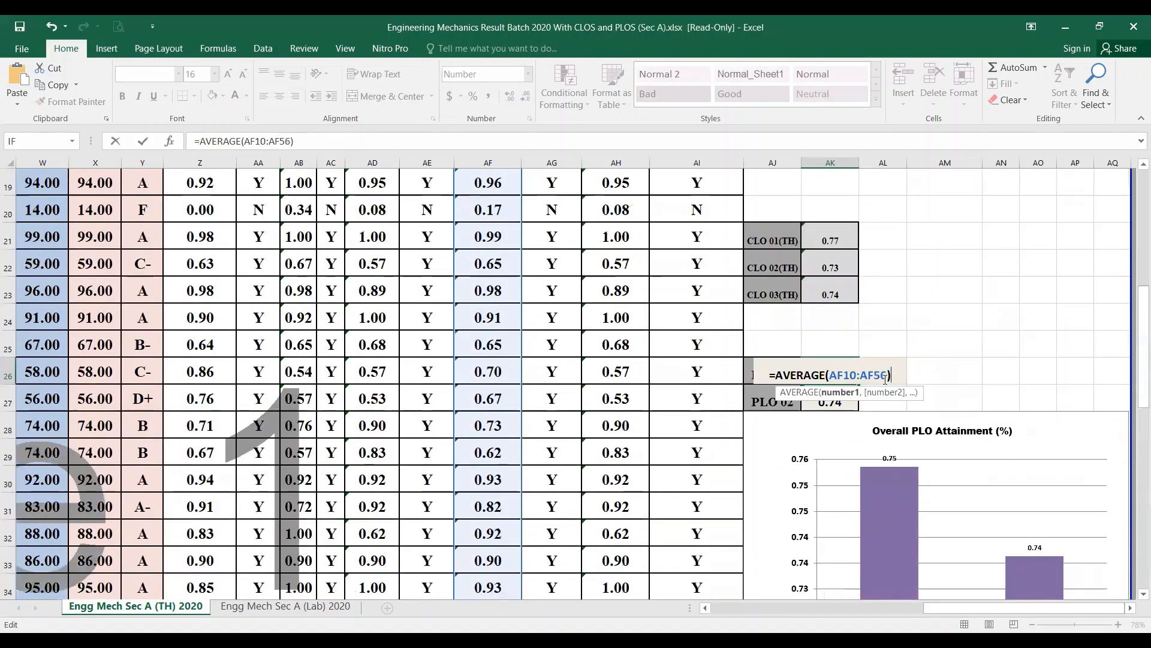
{"action": "key", "text": "Return"}
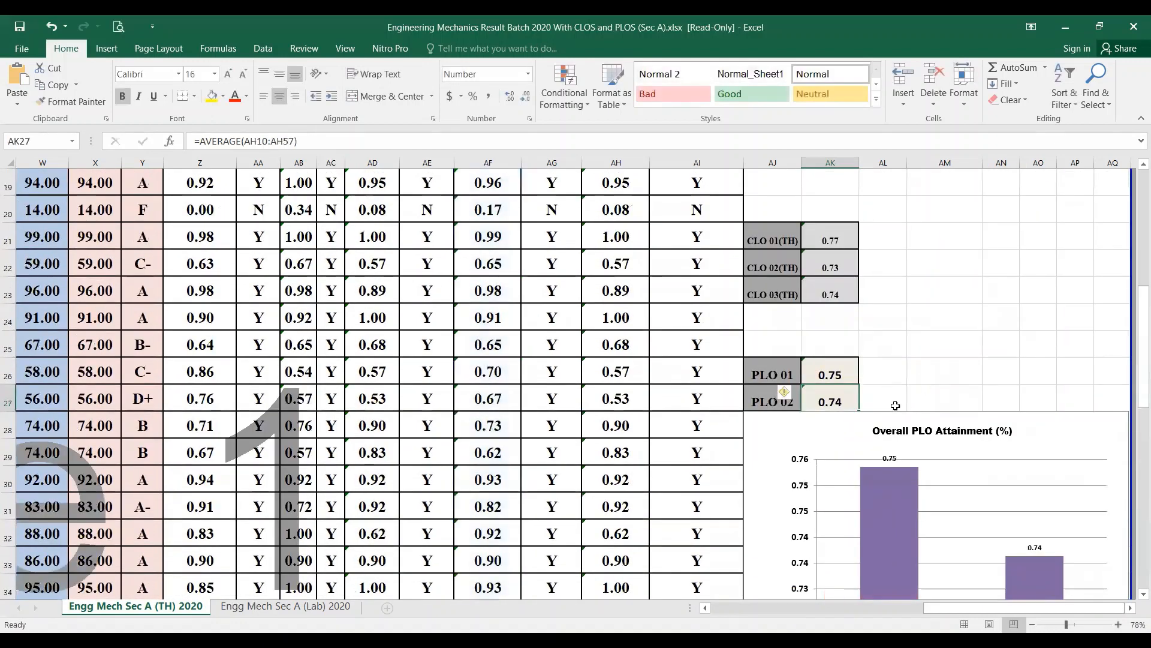
{"action": "double_click", "coordinate": [834, 398]}
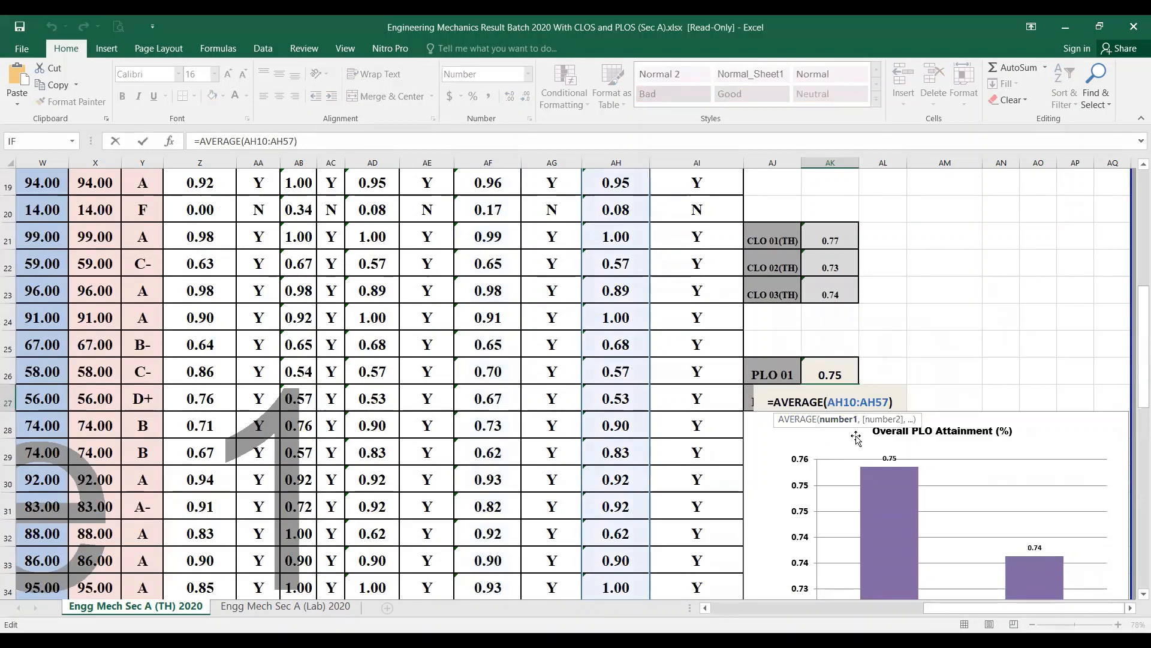
{"action": "scroll", "coordinate": [700, 337], "scroll_direction": "up", "scroll_amount": 3}
{"action": "scroll", "coordinate": [701, 337], "scroll_direction": "up", "scroll_amount": 2}
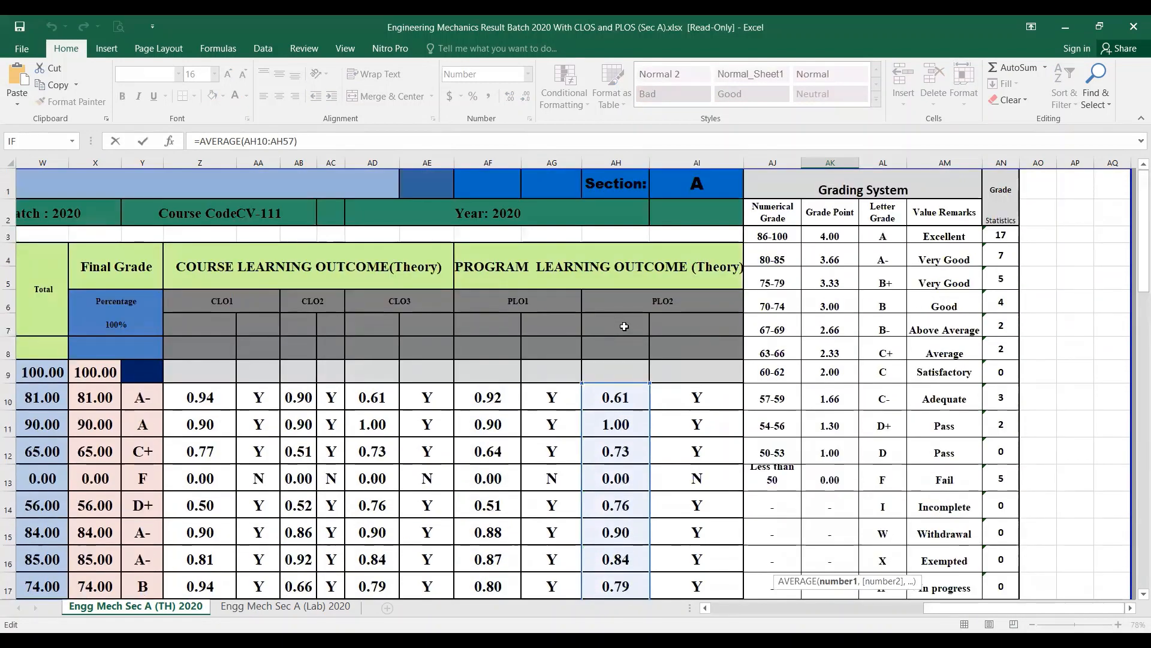
{"action": "scroll", "coordinate": [626, 336], "scroll_direction": "down", "scroll_amount": 4}
{"action": "scroll", "coordinate": [625, 336], "scroll_direction": "down", "scroll_amount": 12}
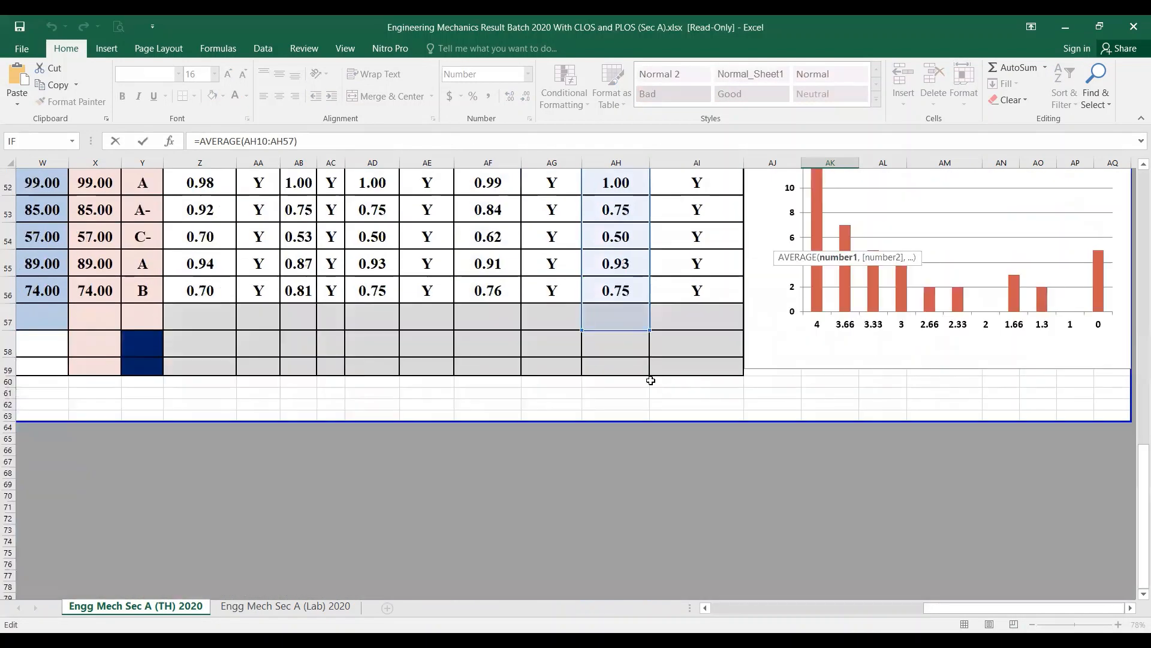
{"action": "left_click", "coordinate": [652, 331]}
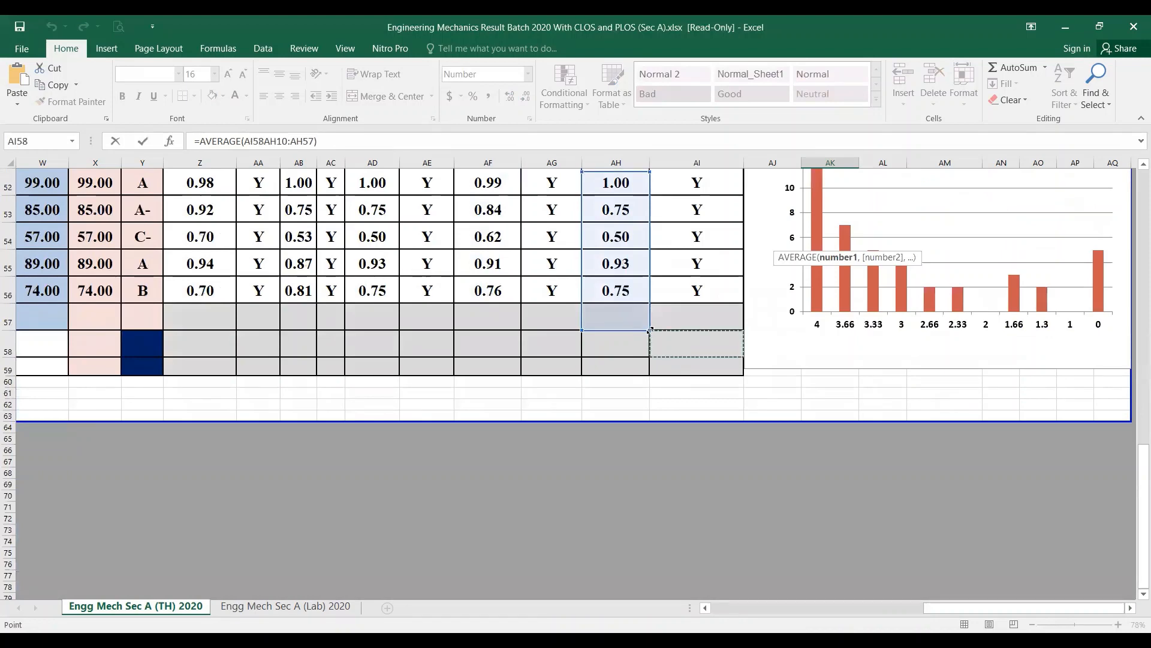
{"action": "left_click_drag", "start_coordinate": [651, 330], "coordinate": [666, 356]}
{"action": "scroll", "coordinate": [666, 360], "scroll_direction": "up", "scroll_amount": 8}
{"action": "key", "text": "Escape"}
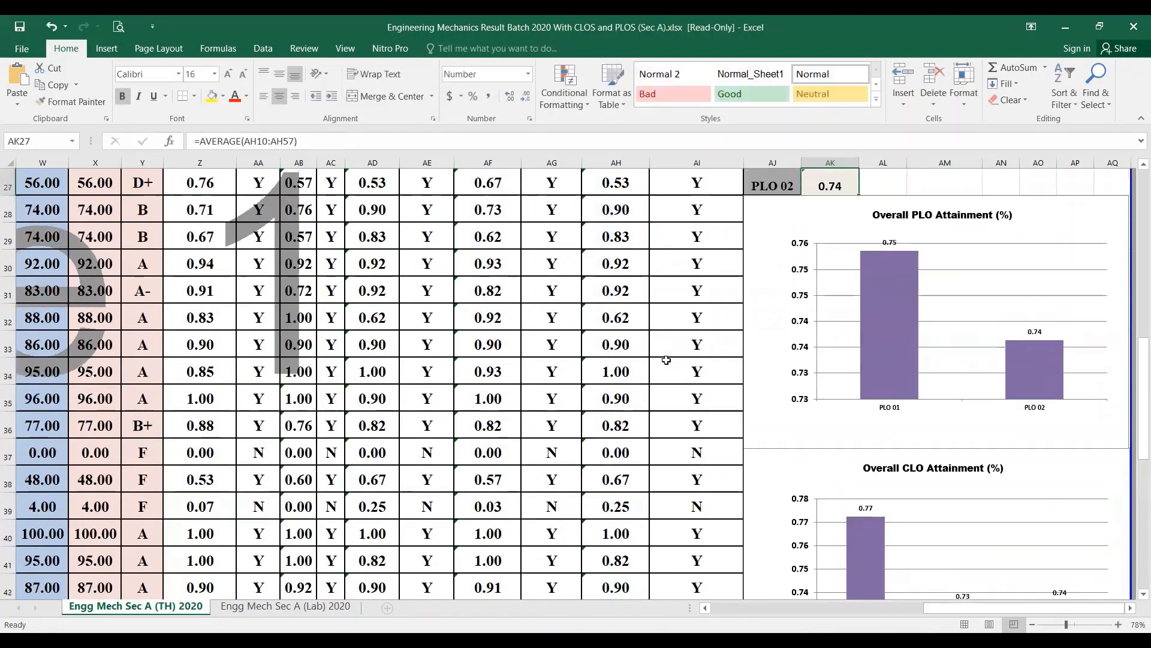
Shorten the range of the PLO 02 average so it ends at the last student row: =AVERAGE(AH10:AH56).
{"action": "double_click", "coordinate": [819, 192]}
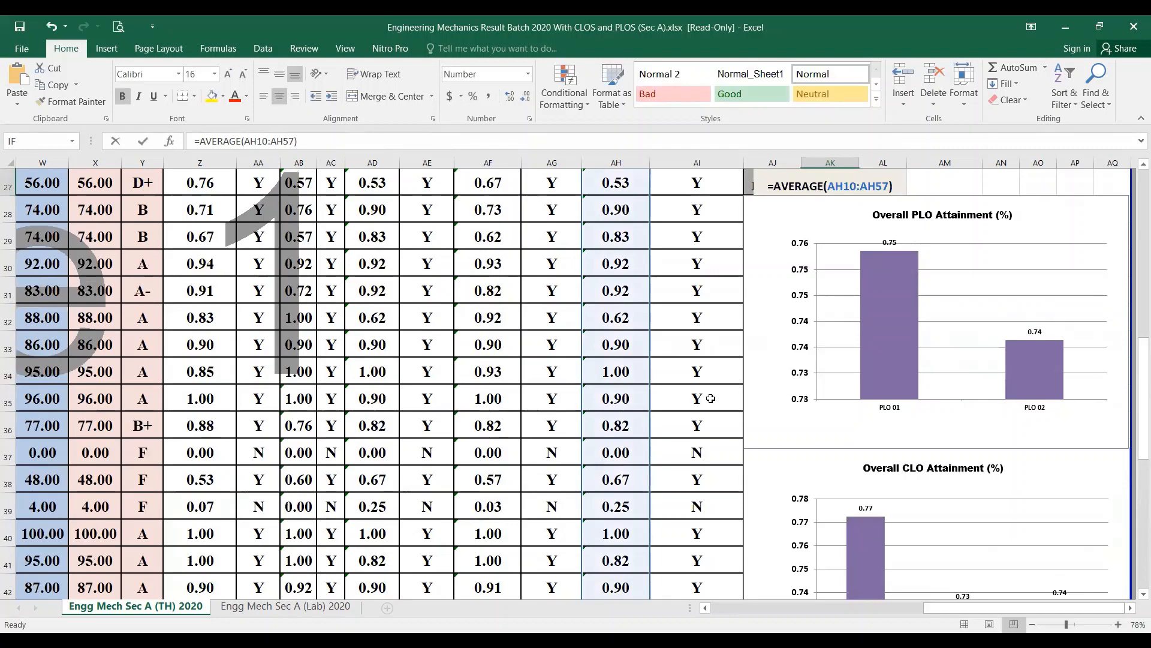
{"action": "scroll", "coordinate": [639, 372], "scroll_direction": "up", "scroll_amount": 2}
{"action": "scroll", "coordinate": [691, 473], "scroll_direction": "down", "scroll_amount": 11}
{"action": "scroll", "coordinate": [692, 474], "scroll_direction": "up", "scroll_amount": 2}
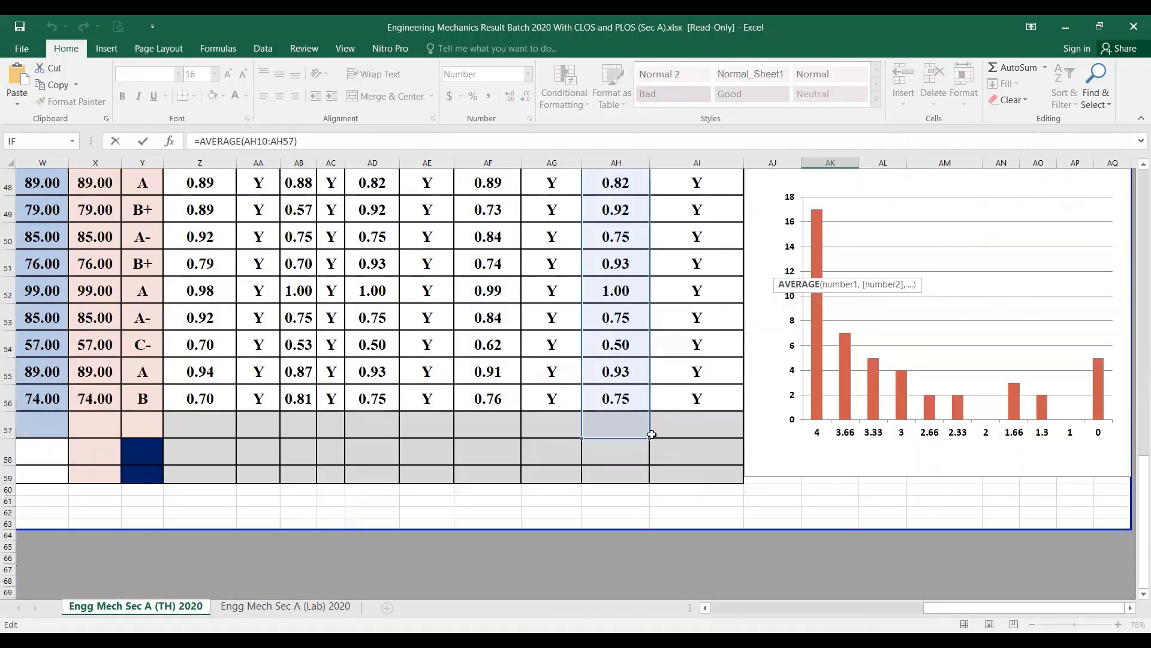
{"action": "left_click_drag", "start_coordinate": [650, 438], "coordinate": [641, 408]}
{"action": "scroll", "coordinate": [708, 444], "scroll_direction": "up", "scroll_amount": 8}
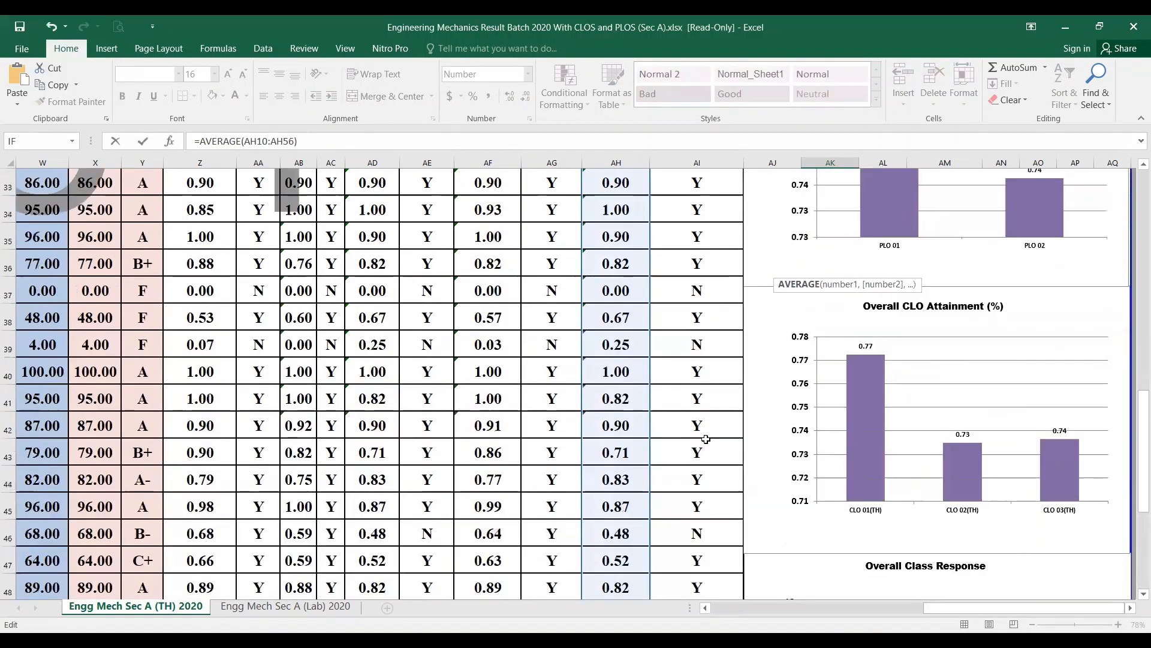
{"action": "scroll", "coordinate": [711, 448], "scroll_direction": "up", "scroll_amount": 7}
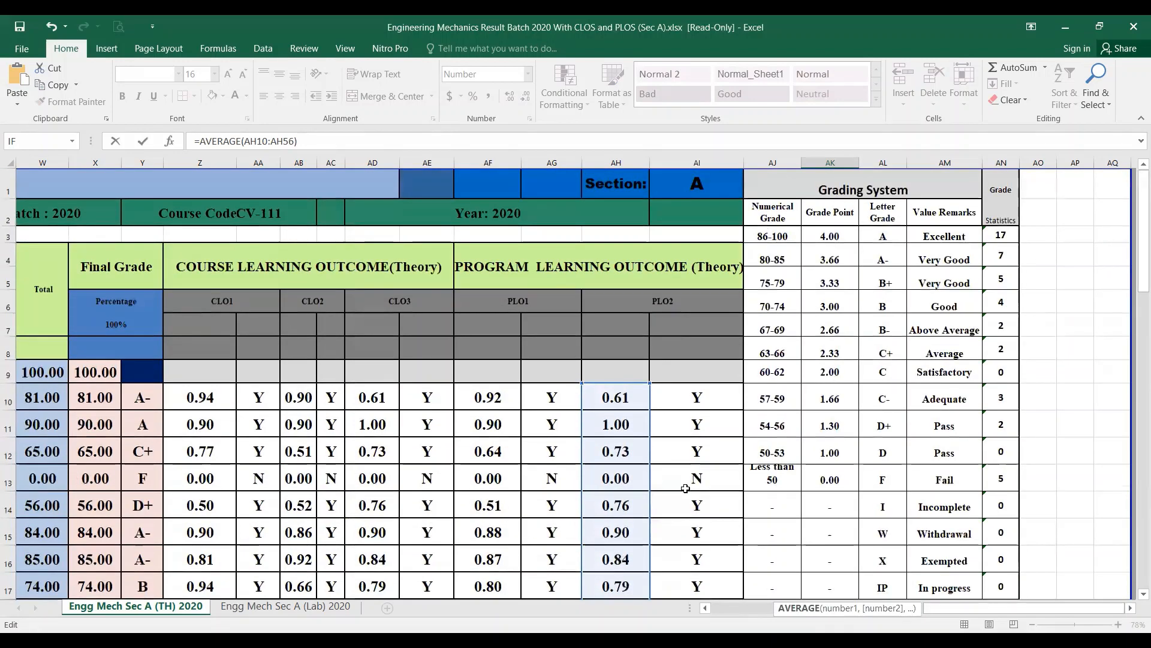
{"action": "scroll", "coordinate": [696, 479], "scroll_direction": "down", "scroll_amount": 5}
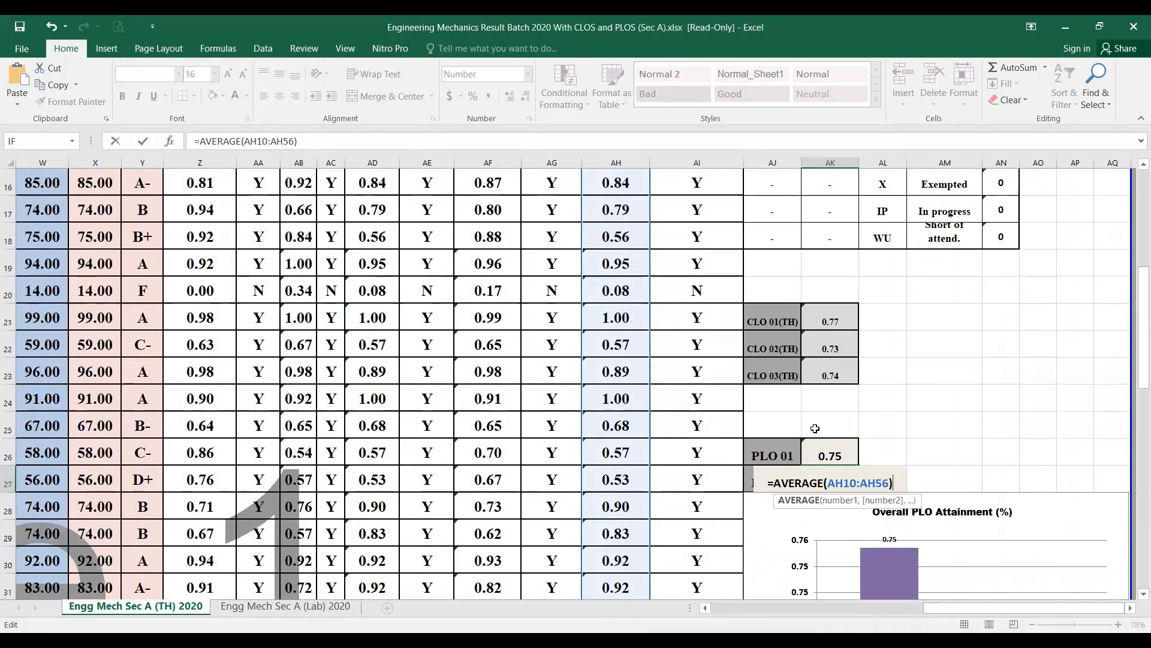
{"action": "key", "text": "Return"}
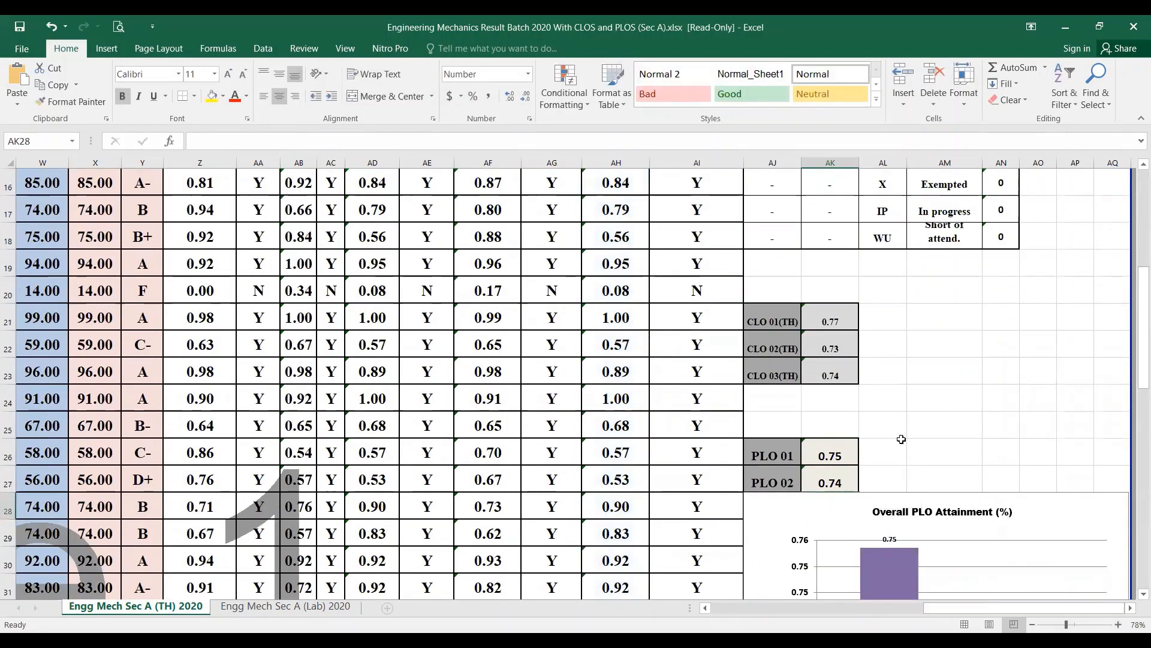
Open the data source of the Overall PLO Attainment chart and review its horizontal axis label range.
{"action": "scroll", "coordinate": [925, 474], "scroll_direction": "down", "scroll_amount": 2}
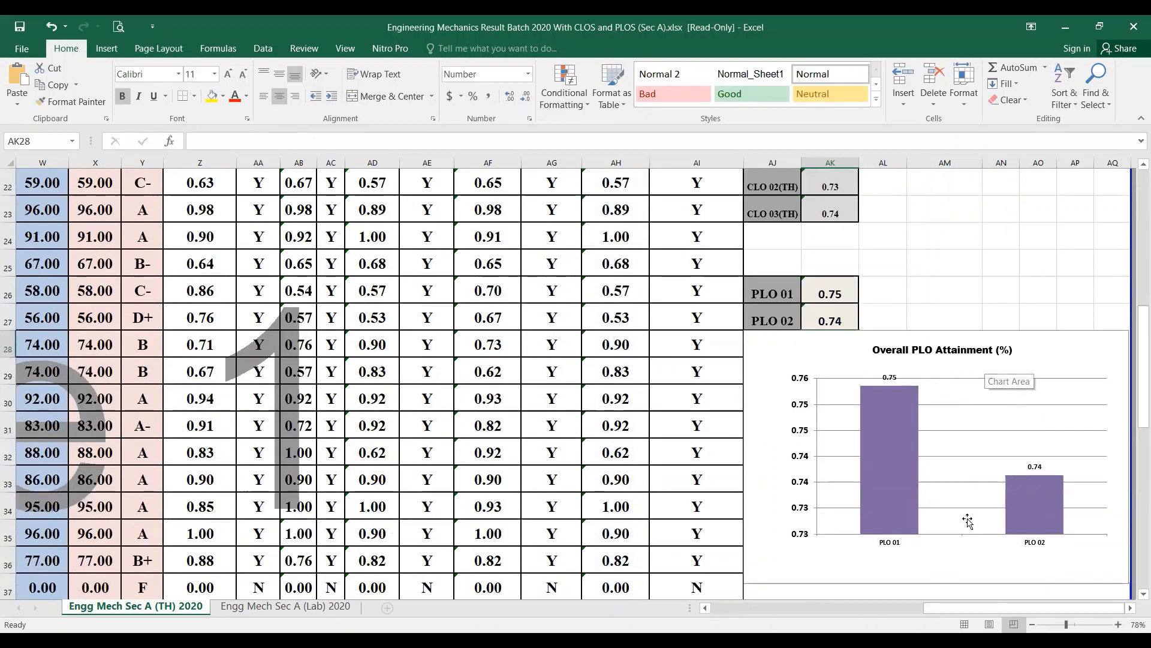
{"action": "left_click", "coordinate": [954, 562]}
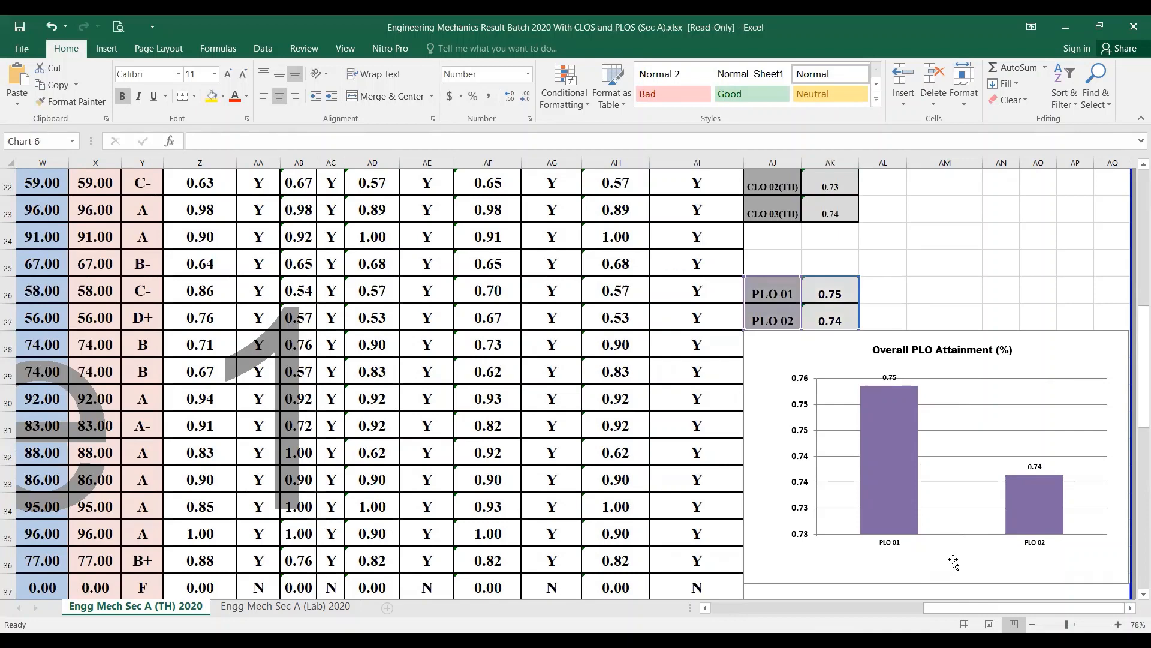
{"action": "right_click", "coordinate": [955, 547]}
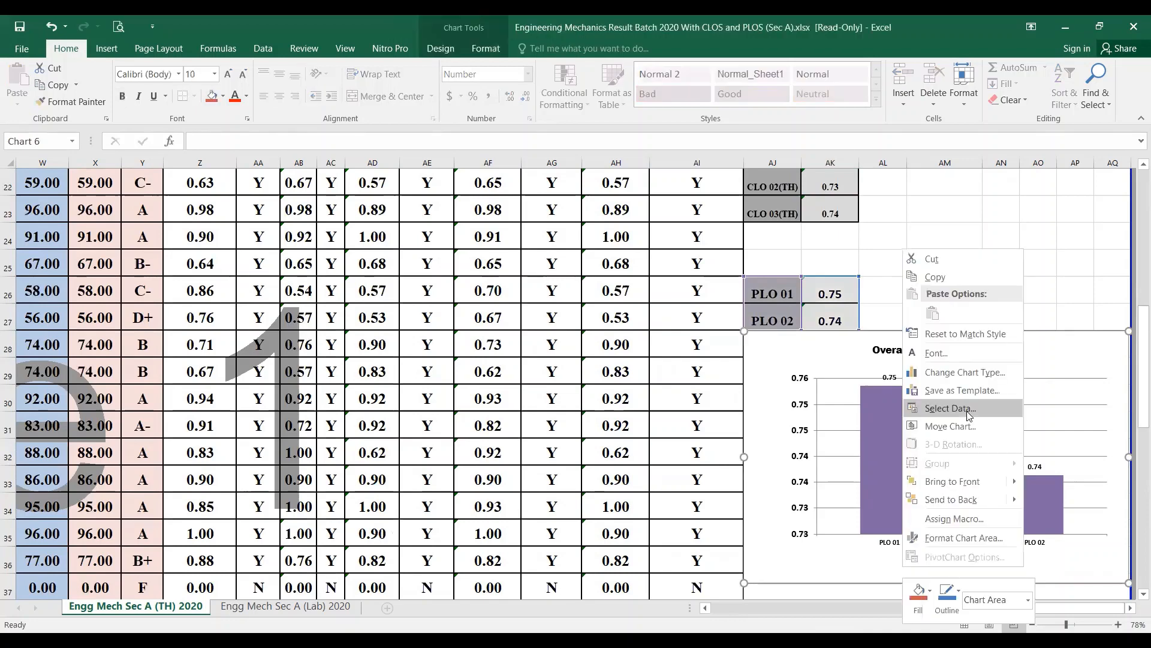
{"action": "key", "text": "Return"}
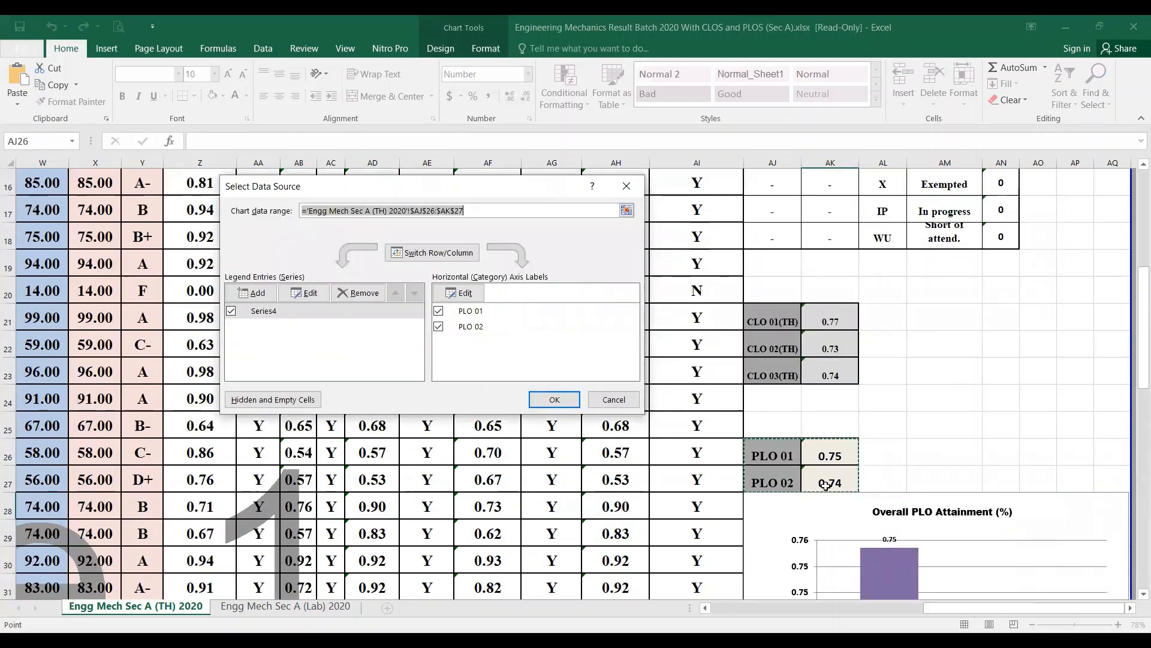
{"action": "scroll", "coordinate": [774, 455], "scroll_direction": "down", "scroll_amount": 2}
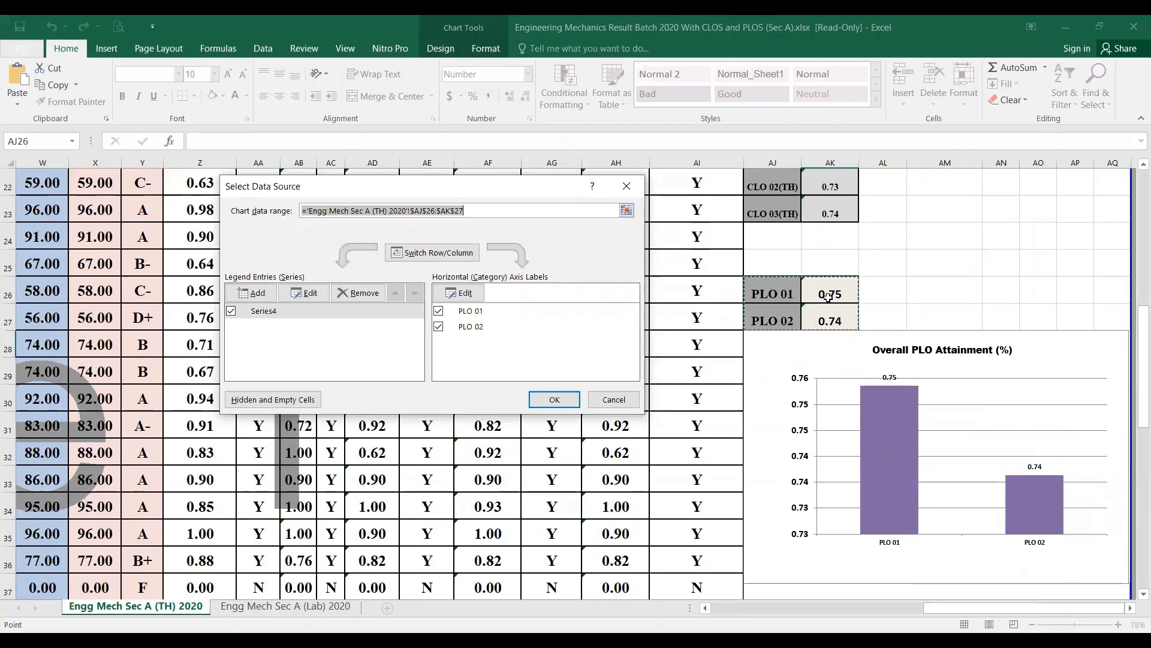
{"action": "mouse_move", "coordinate": [914, 402]}
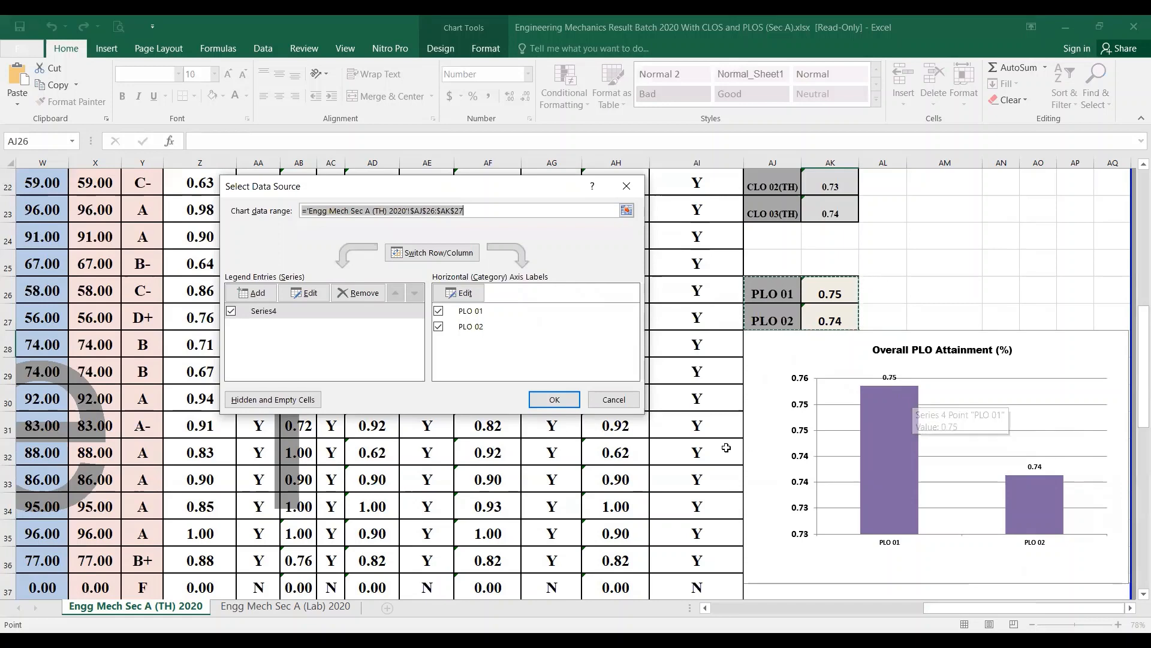
{"action": "left_click", "coordinate": [472, 294]}
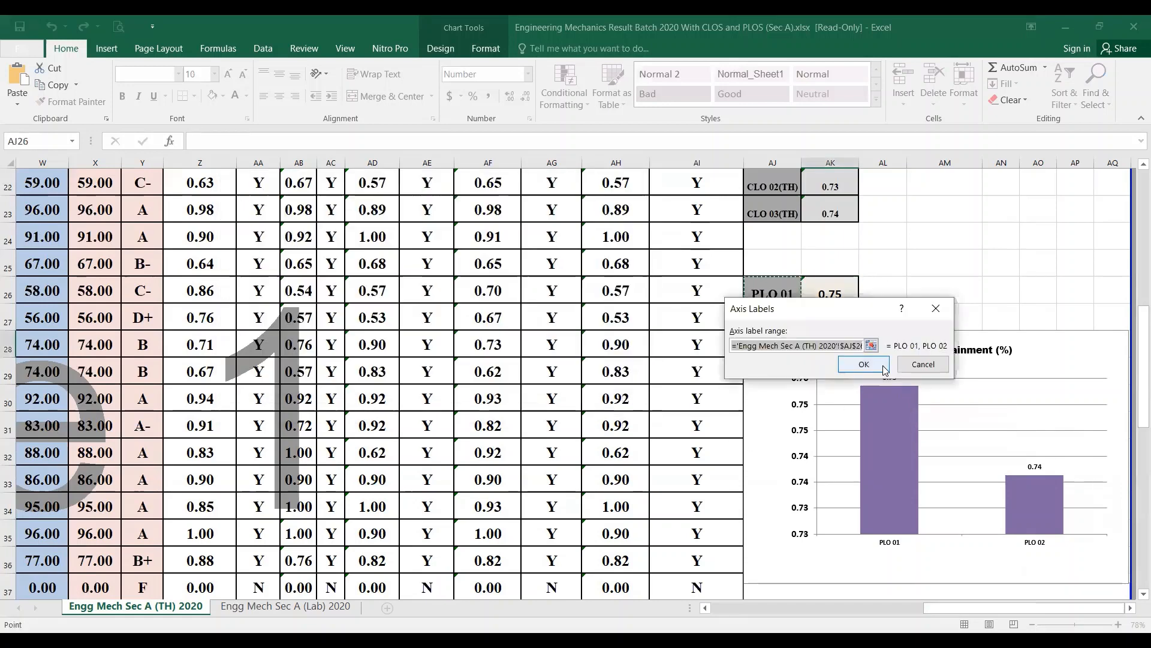
{"action": "left_click", "coordinate": [865, 365]}
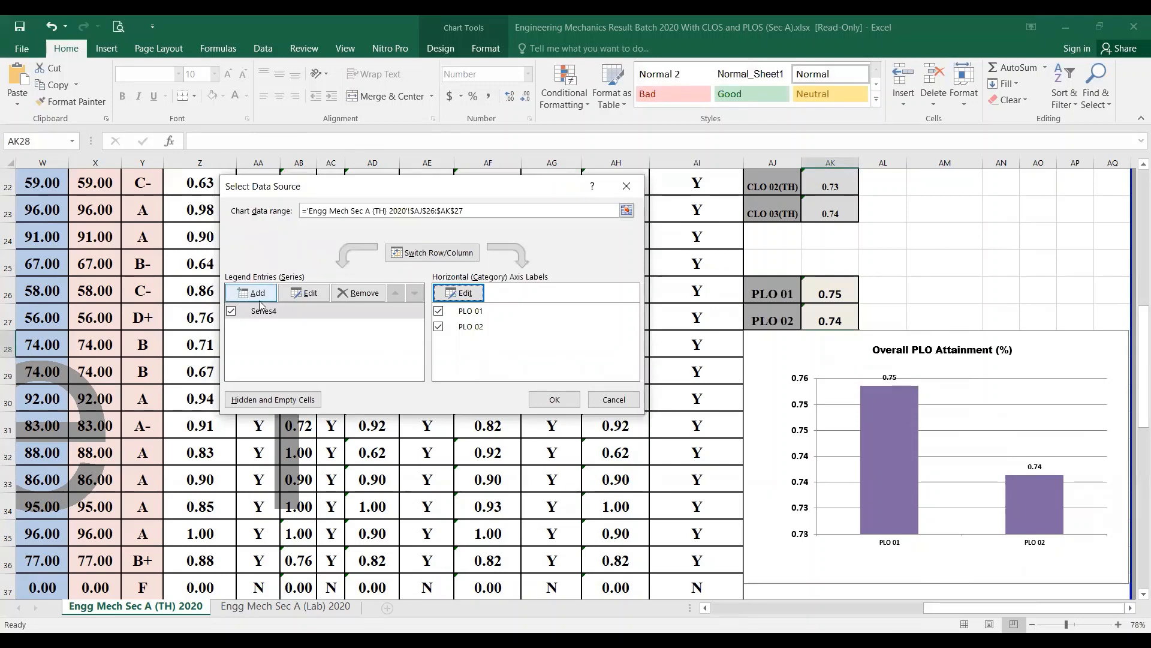
Examine the series values range of the Overall PLO Attainment chart against the PLO average cells AK26:AK27, and cancel the series edit.
{"action": "left_click", "coordinate": [290, 298]}
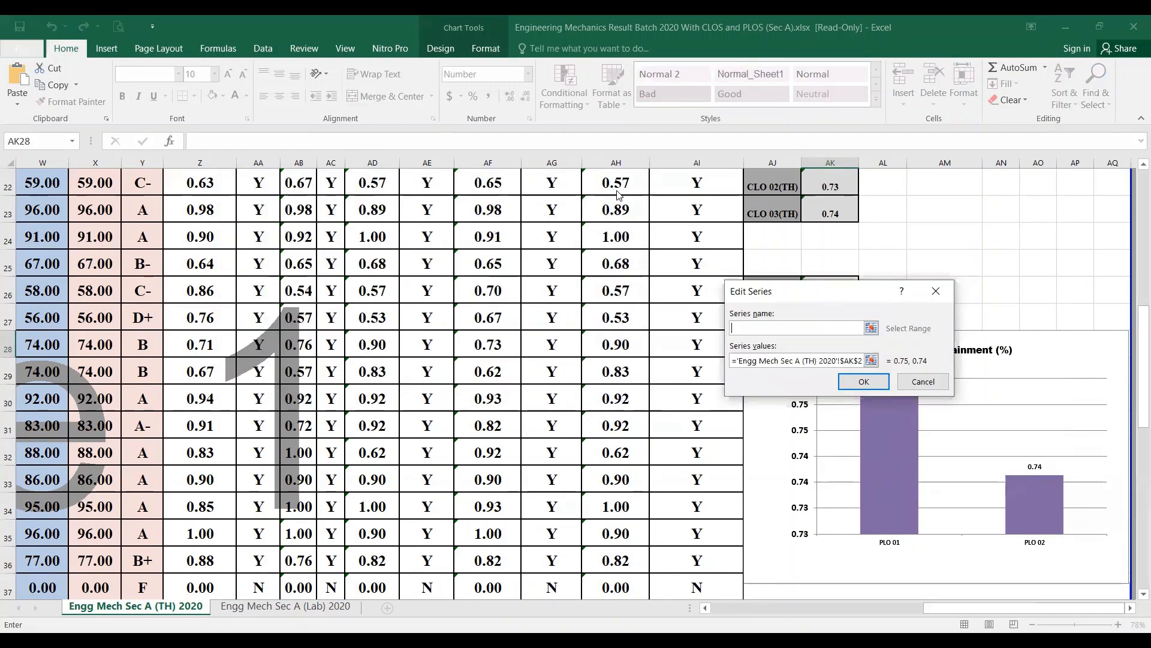
{"action": "left_click_drag", "start_coordinate": [618, 194], "coordinate": [619, 193]}
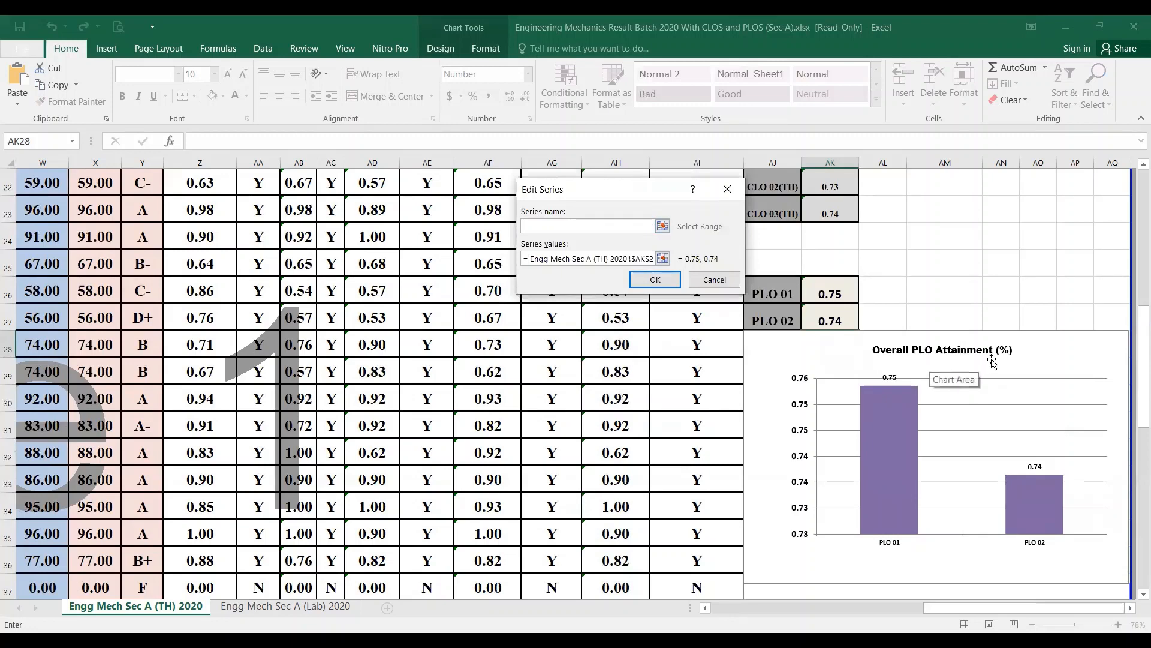
{"action": "left_click", "coordinate": [651, 259]}
{"action": "left_click_drag", "start_coordinate": [831, 291], "coordinate": [852, 324]}
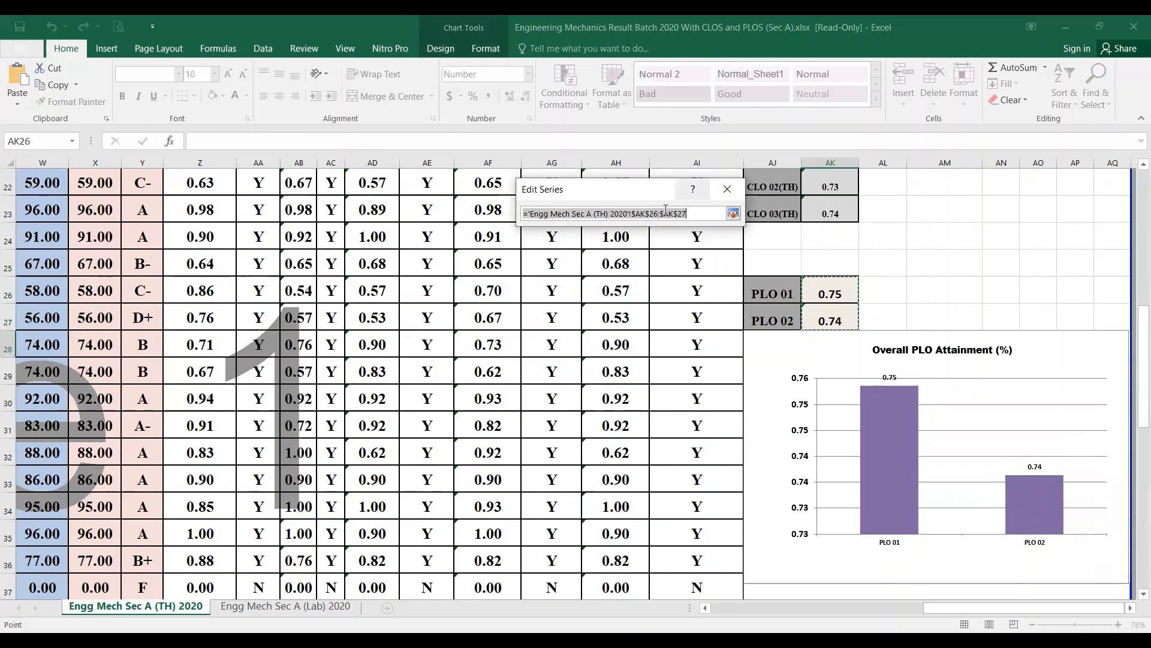
{"action": "left_click", "coordinate": [727, 186]}
{"action": "left_click", "coordinate": [715, 280]}
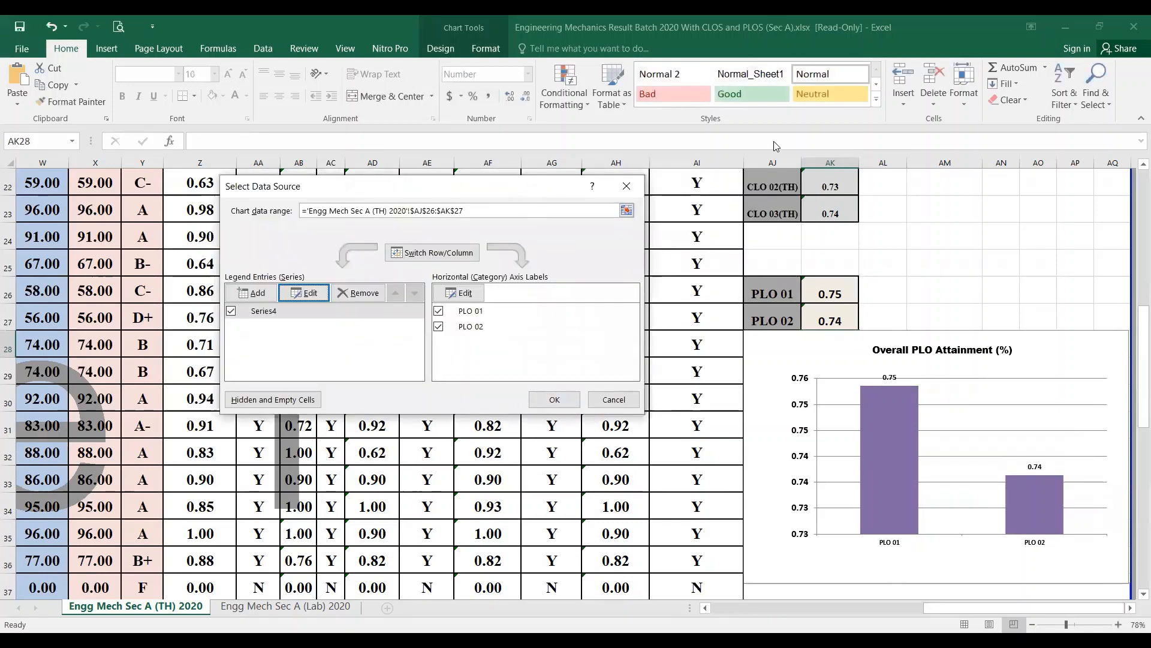
Close the Overall PLO Attainment chart's data source without changes and examine the chart's bars and vertical axis scale.
{"action": "left_click_drag", "start_coordinate": [531, 191], "coordinate": [773, 145]}
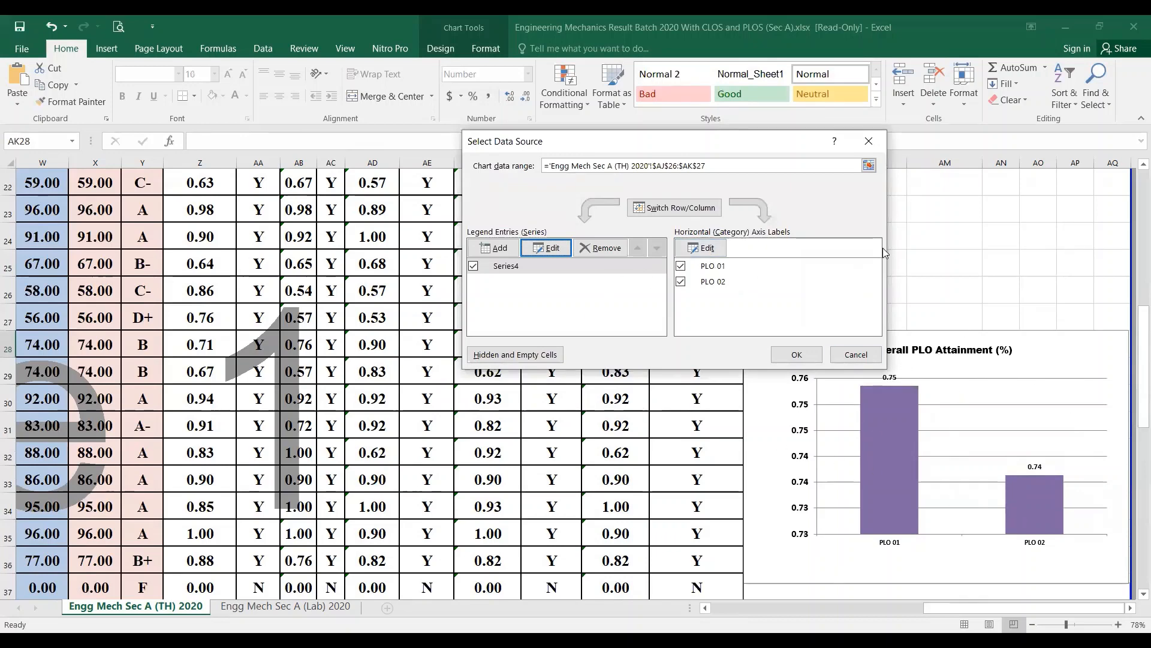
{"action": "left_click", "coordinate": [868, 142]}
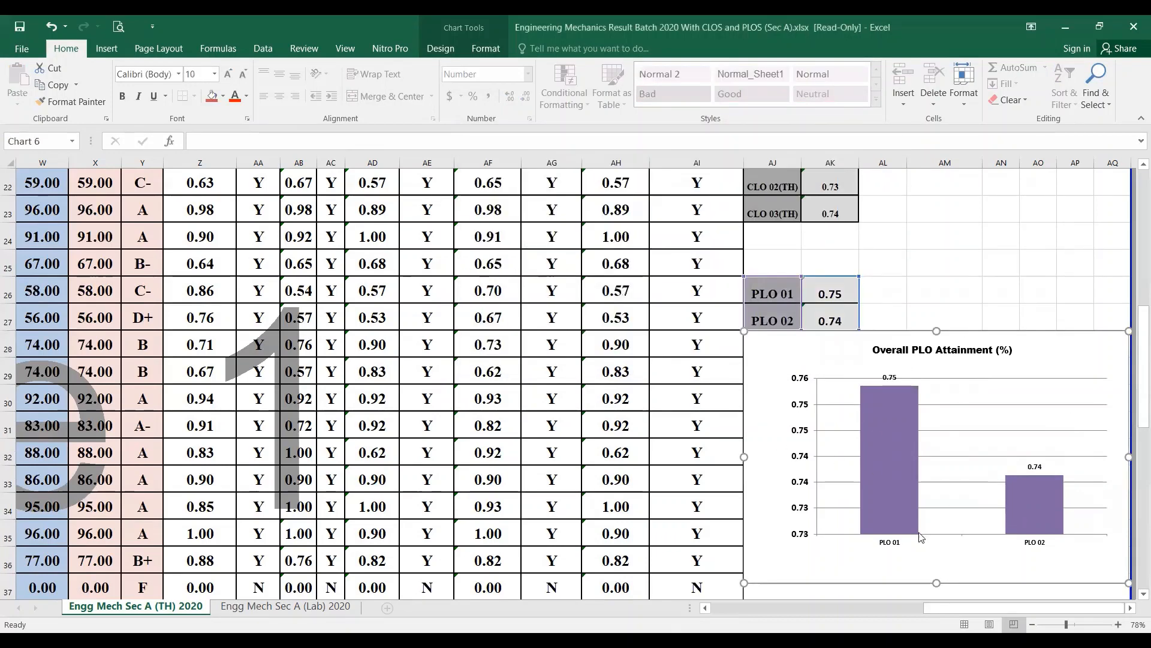
{"action": "scroll", "coordinate": [851, 594], "scroll_direction": "down", "scroll_amount": 1}
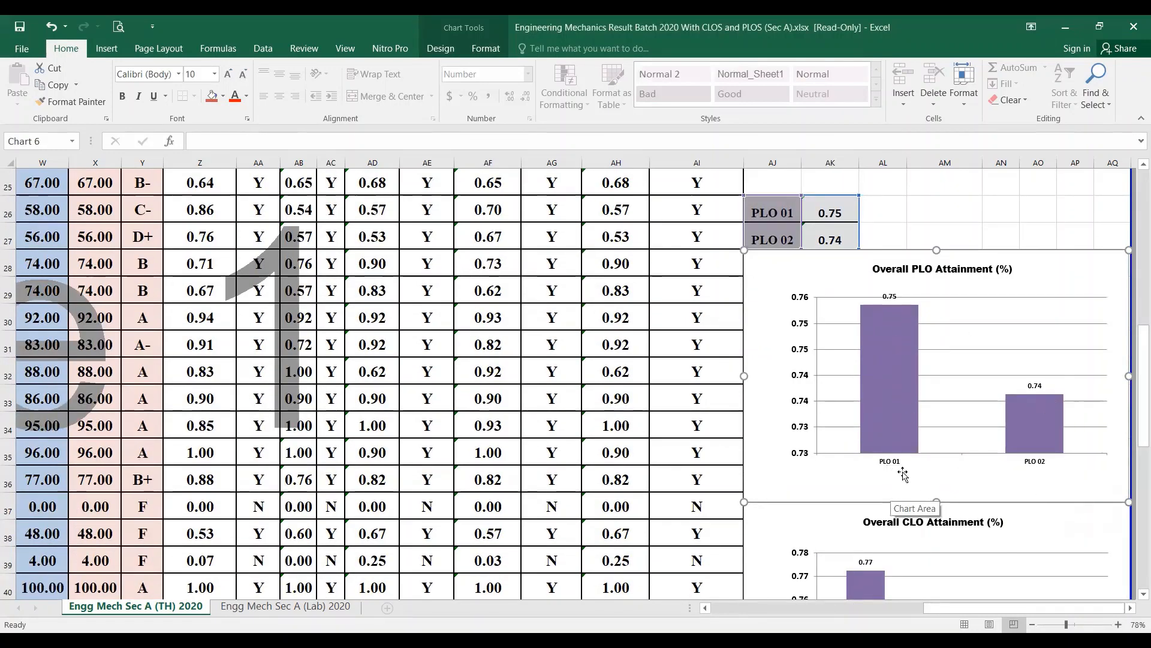
{"action": "mouse_move", "coordinate": [904, 308]}
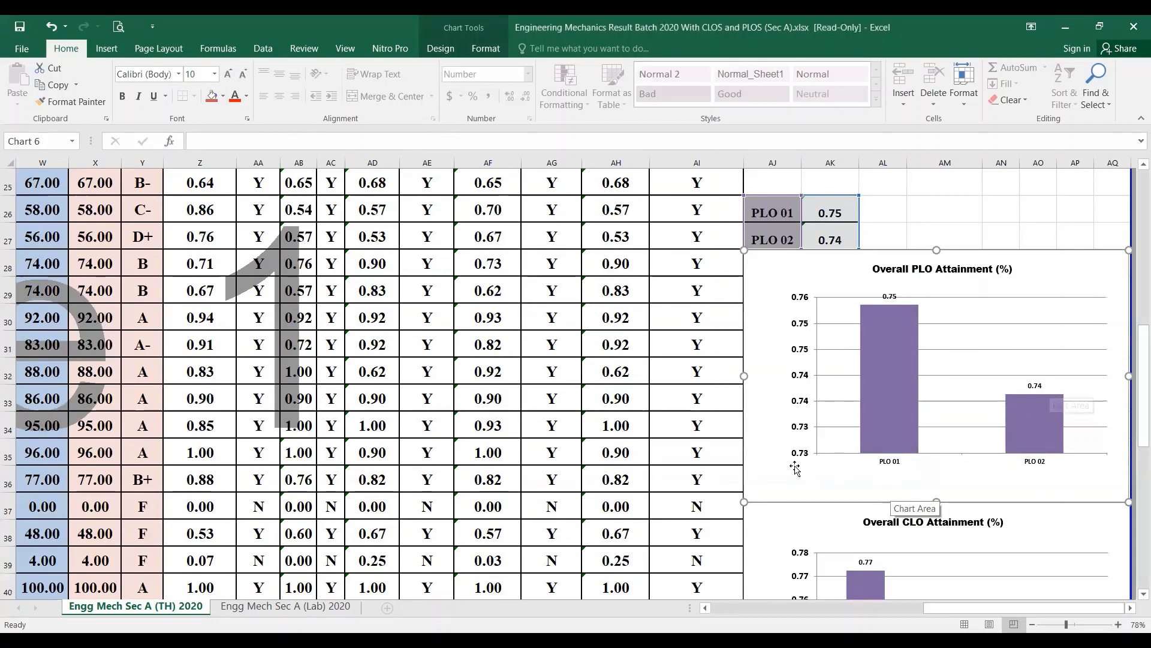
{"action": "scroll", "coordinate": [864, 531], "scroll_direction": "down", "scroll_amount": 1}
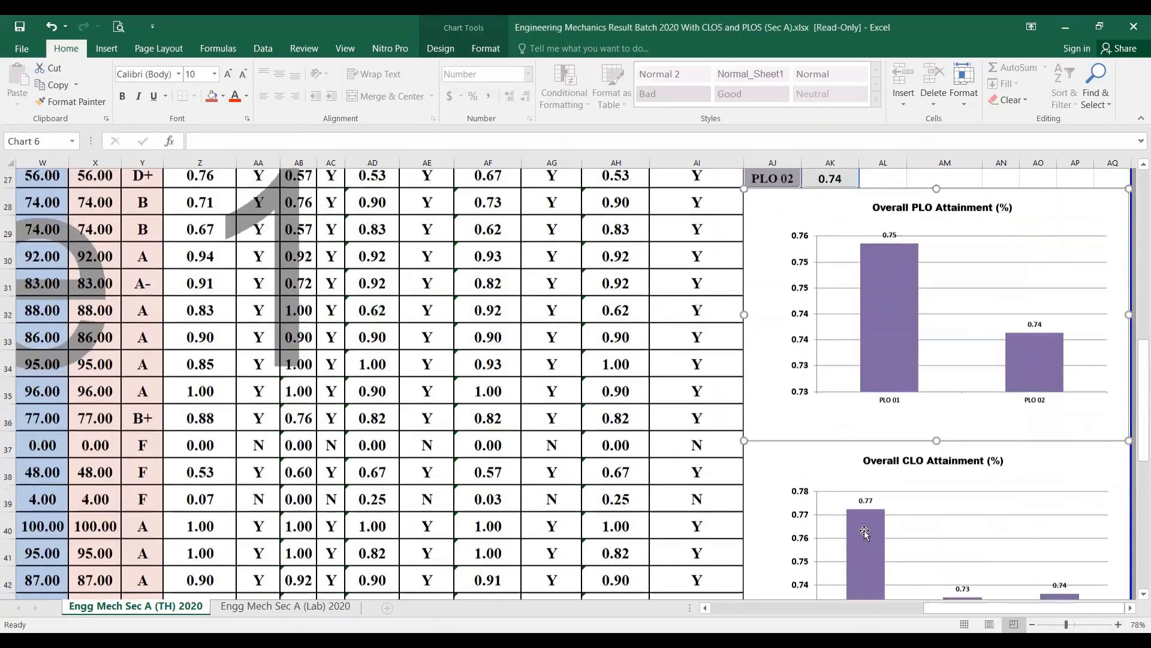
{"action": "scroll", "coordinate": [863, 527], "scroll_direction": "up", "scroll_amount": 1}
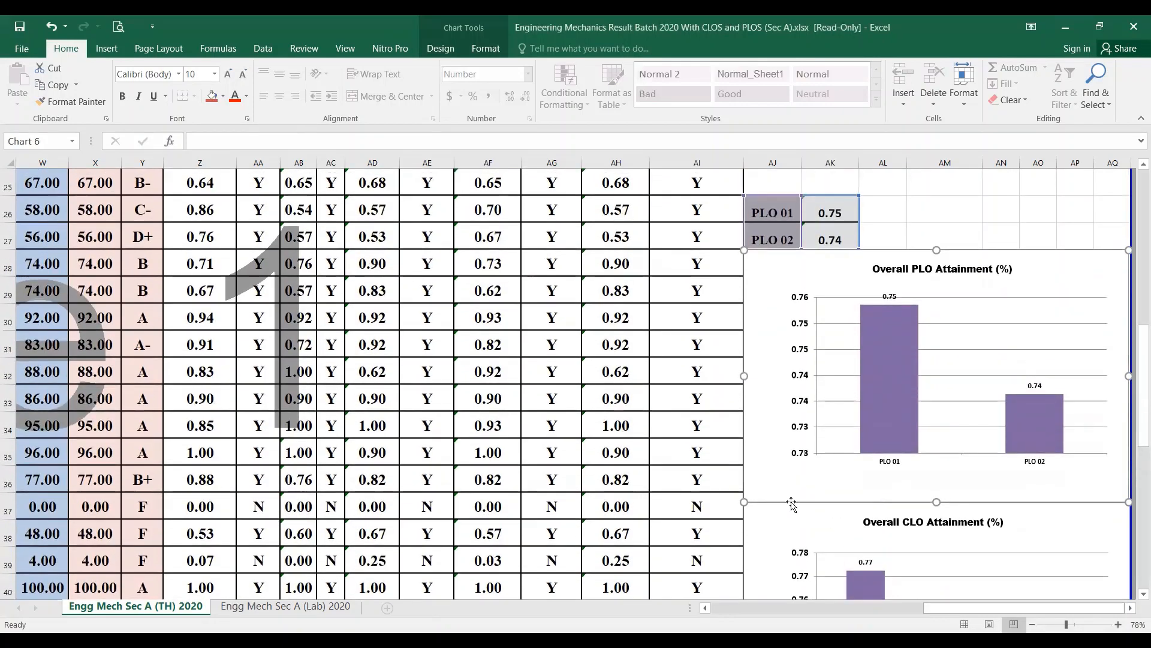
Set the minimum bound of the Overall PLO Attainment chart's vertical axis to 0.7 and close the axis formatting.
{"action": "left_click", "coordinate": [805, 454]}
{"action": "right_click", "coordinate": [805, 454]}
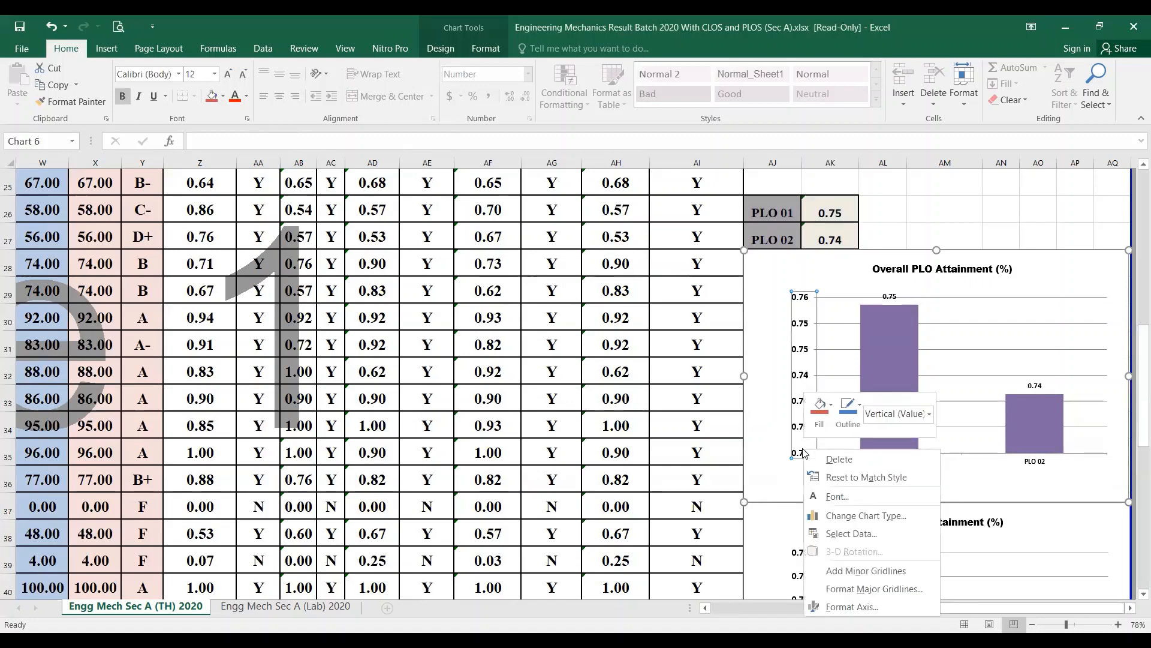
{"action": "left_click", "coordinate": [852, 607]}
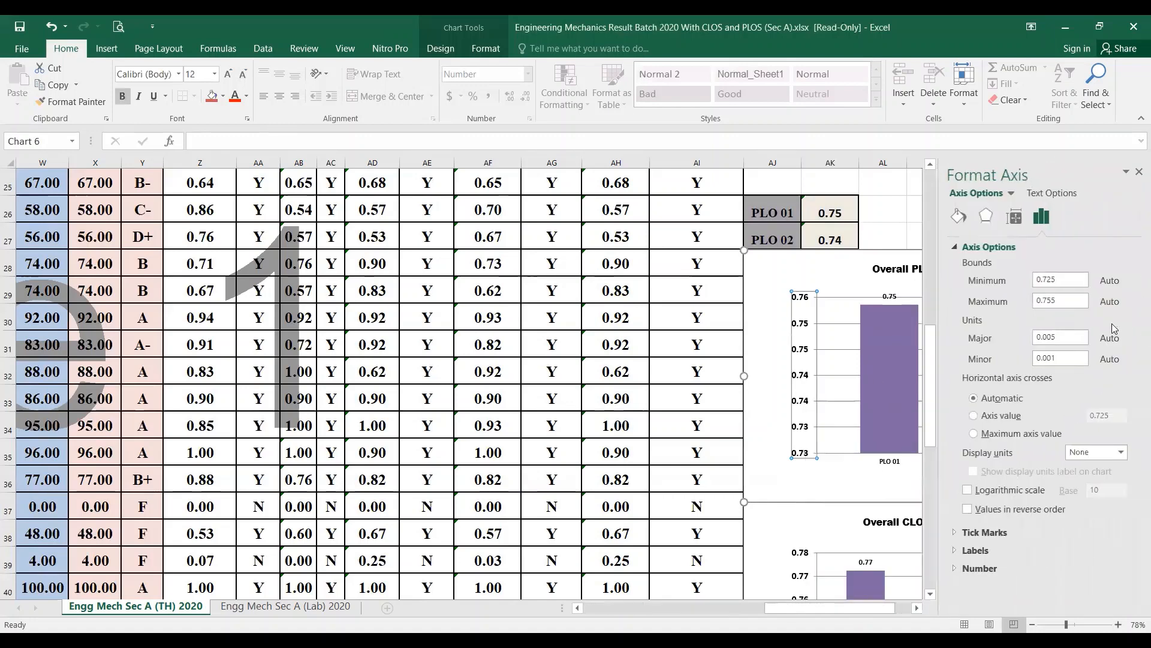
{"action": "double_click", "coordinate": [1076, 283]}
{"action": "left_click", "coordinate": [1066, 300]}
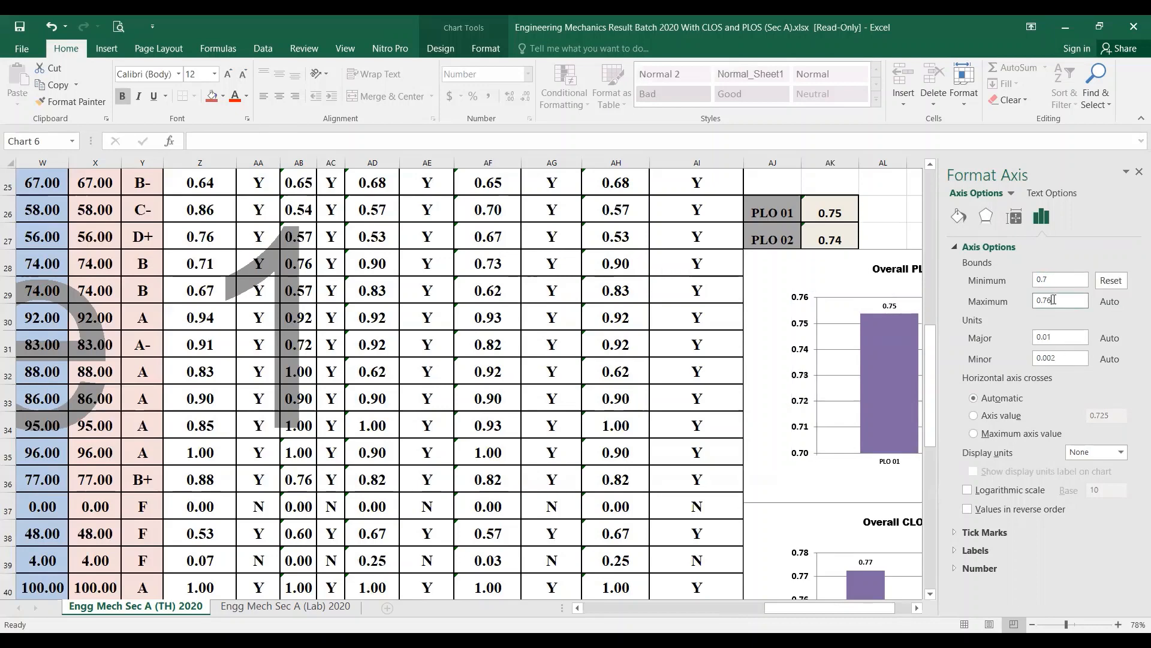
{"action": "left_click", "coordinate": [1055, 340]}
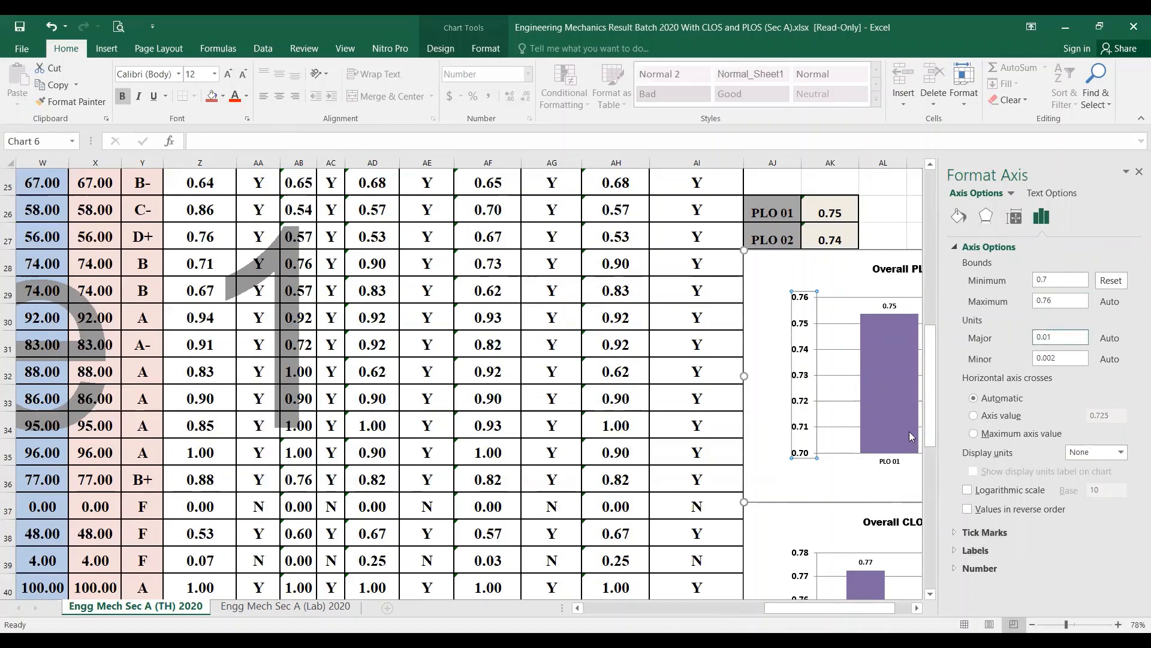
{"action": "left_click", "coordinate": [825, 490]}
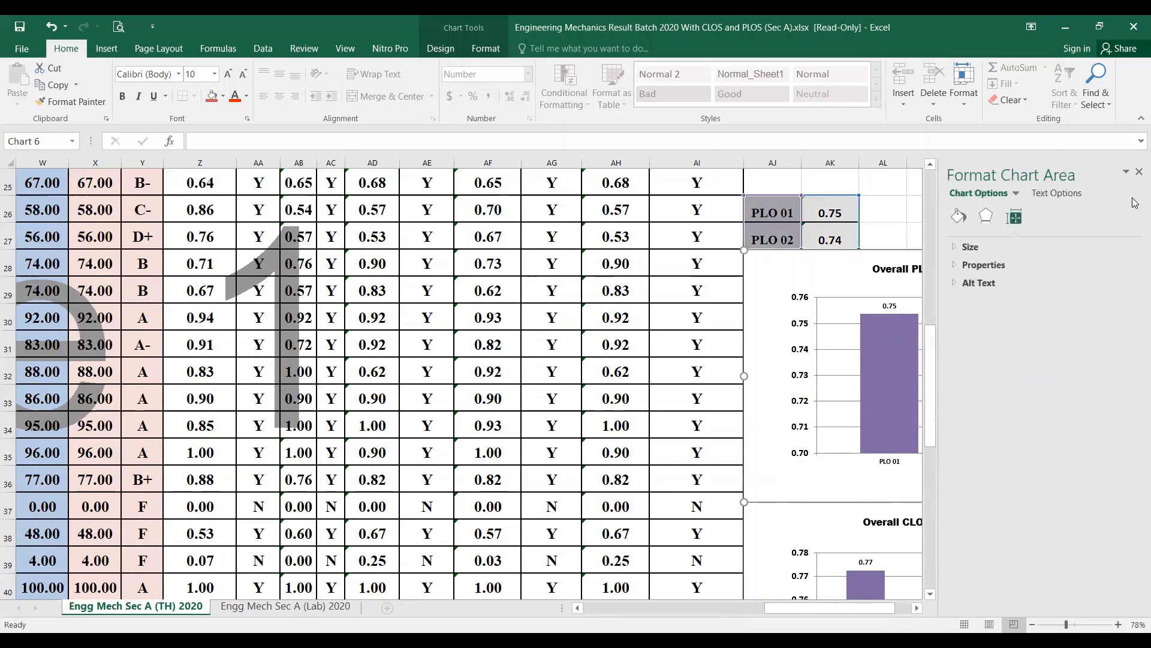
{"action": "left_click", "coordinate": [1139, 173]}
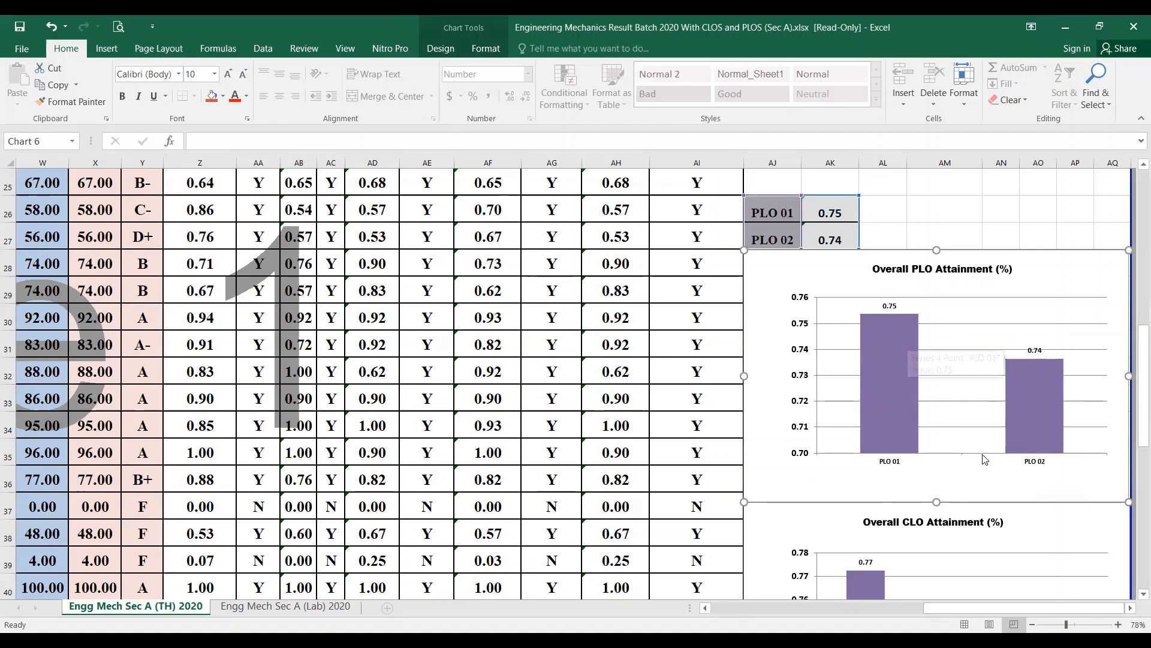
Open the data source of the Overall CLO Attainment chart and review its horizontal axis label range.
{"action": "scroll", "coordinate": [909, 333], "scroll_direction": "down", "scroll_amount": 4}
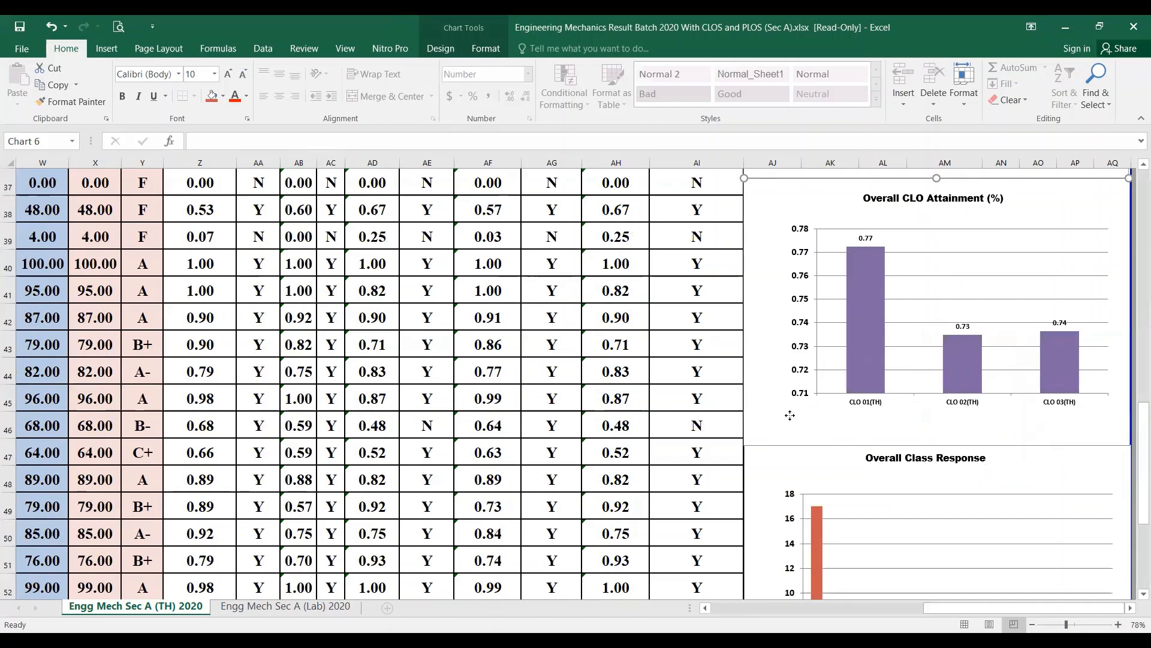
{"action": "right_click", "coordinate": [790, 415]}
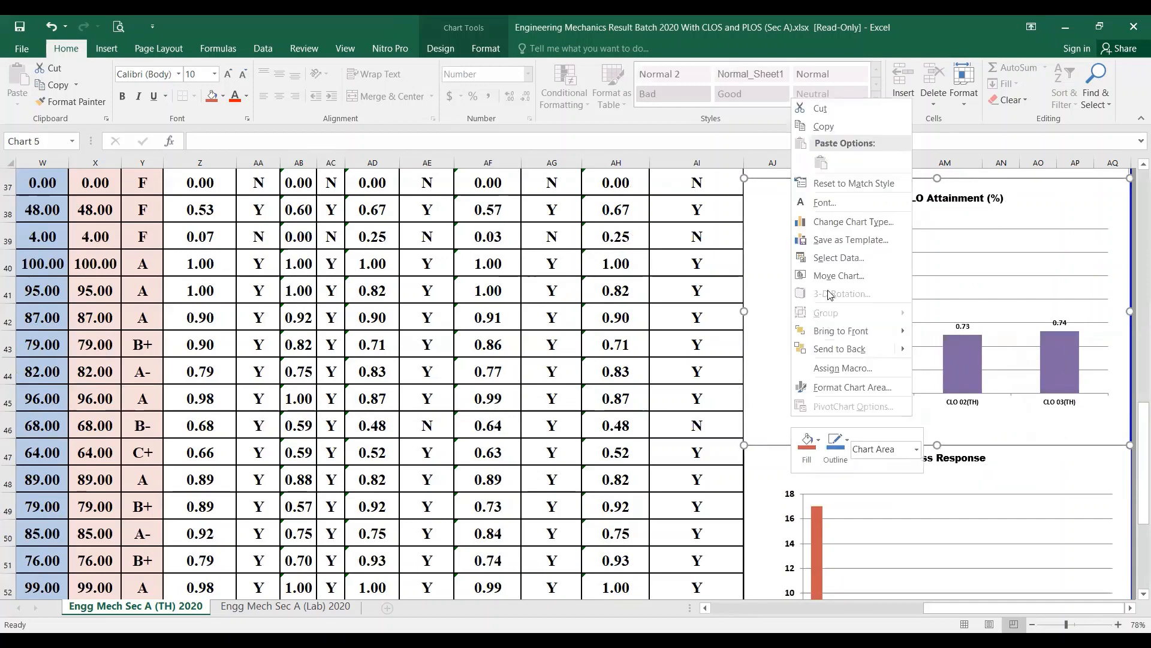
{"action": "left_click", "coordinate": [833, 257]}
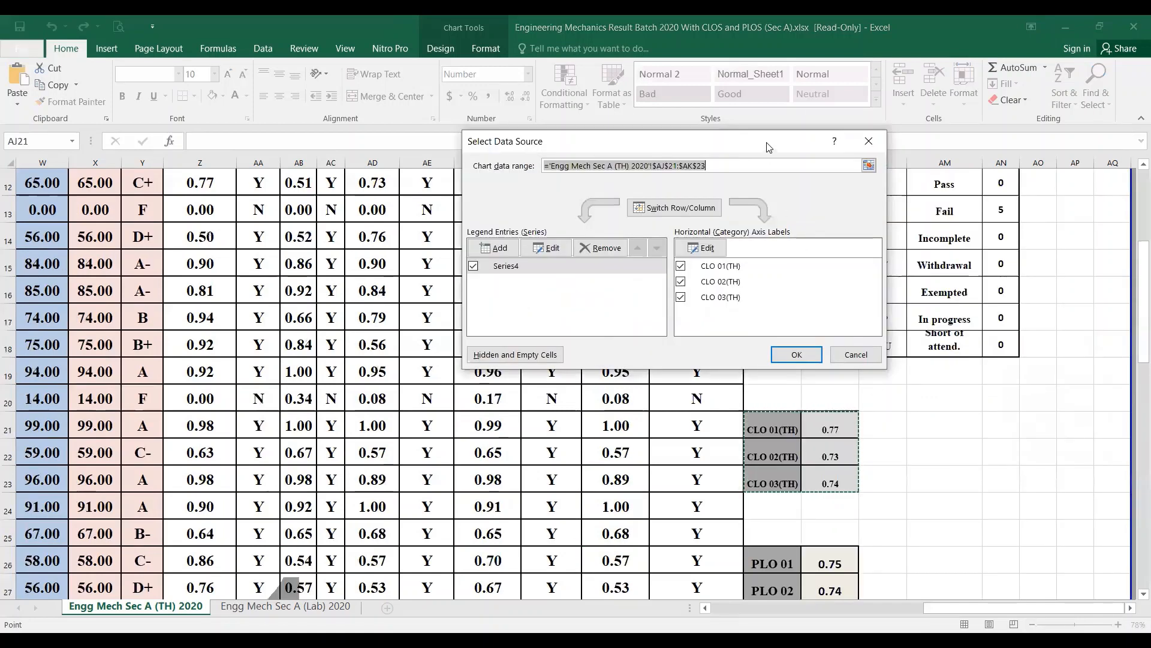
{"action": "left_click_drag", "start_coordinate": [768, 147], "coordinate": [562, 150]}
{"action": "left_click", "coordinate": [501, 252]}
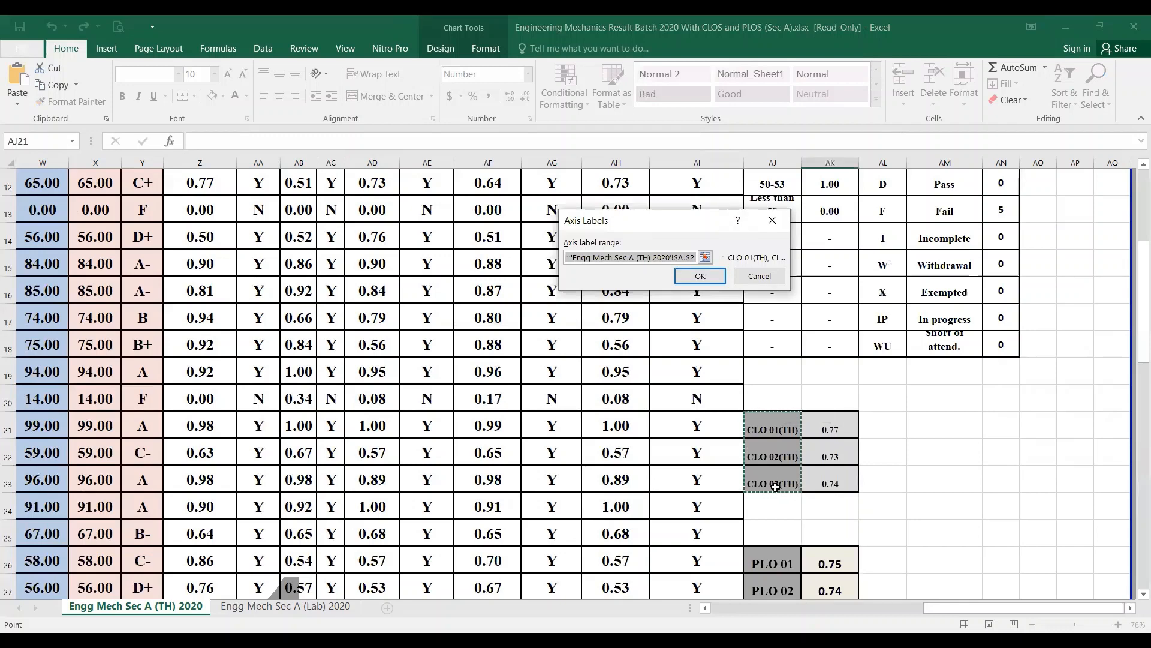
{"action": "left_click", "coordinate": [707, 276]}
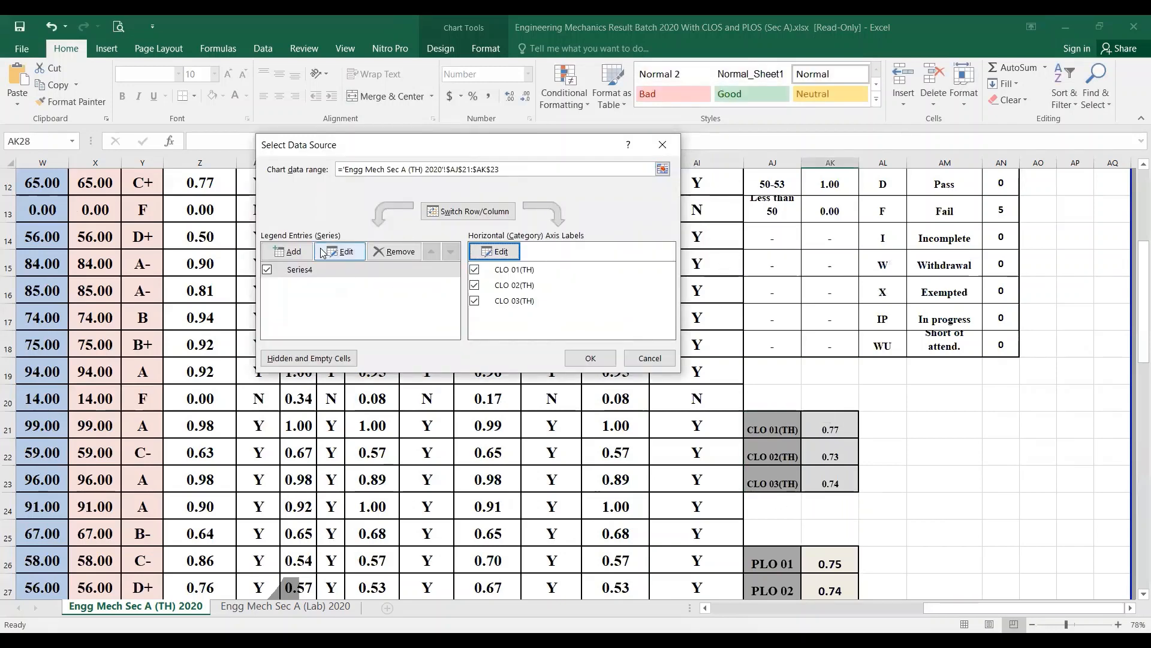
Examine the Overall CLO Attainment chart's series values range against the CLO average cells AK21:AK23, and cancel out of the data source.
{"action": "left_click", "coordinate": [336, 251]}
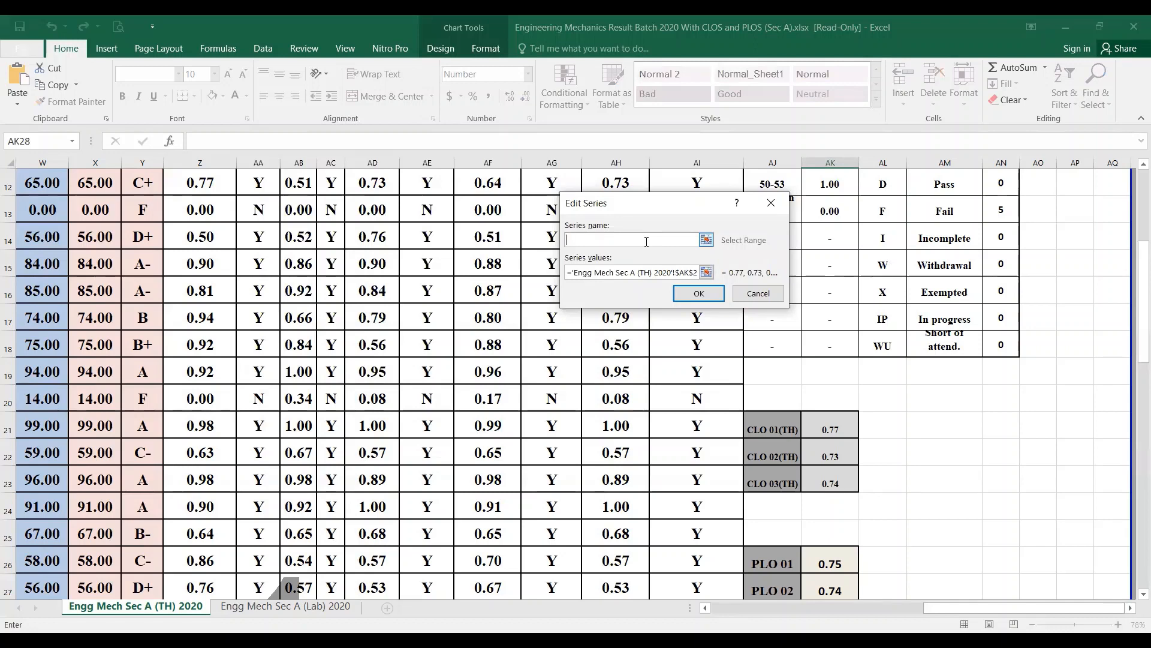
{"action": "left_click", "coordinate": [706, 273]}
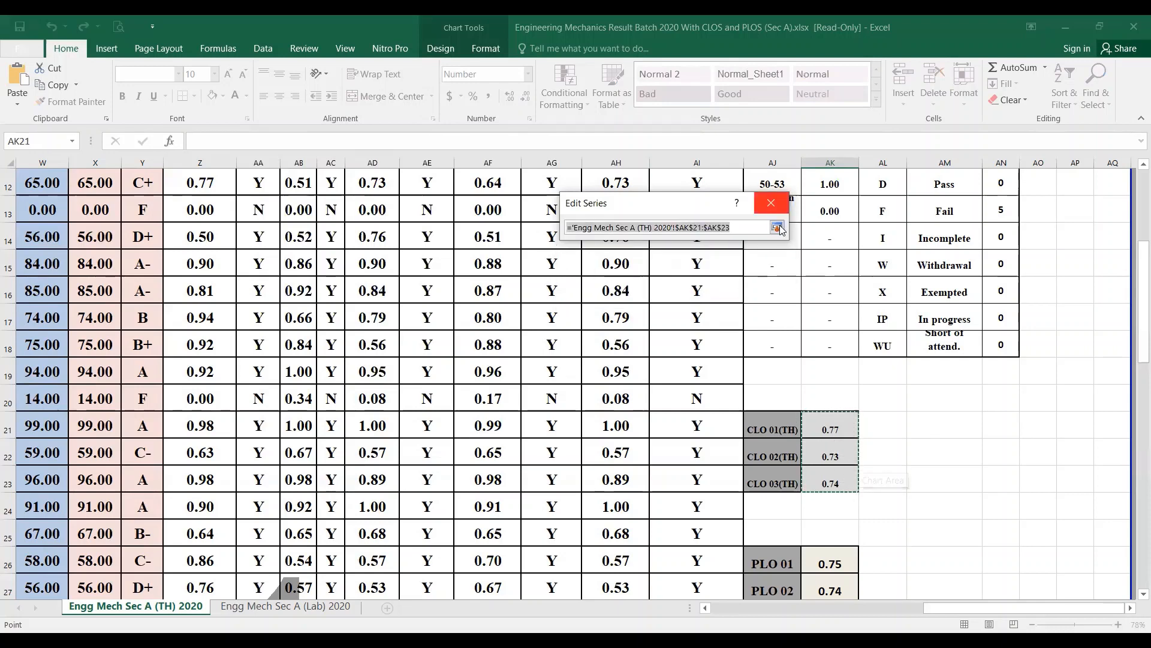
{"action": "left_click", "coordinate": [777, 226]}
{"action": "left_click", "coordinate": [764, 293]}
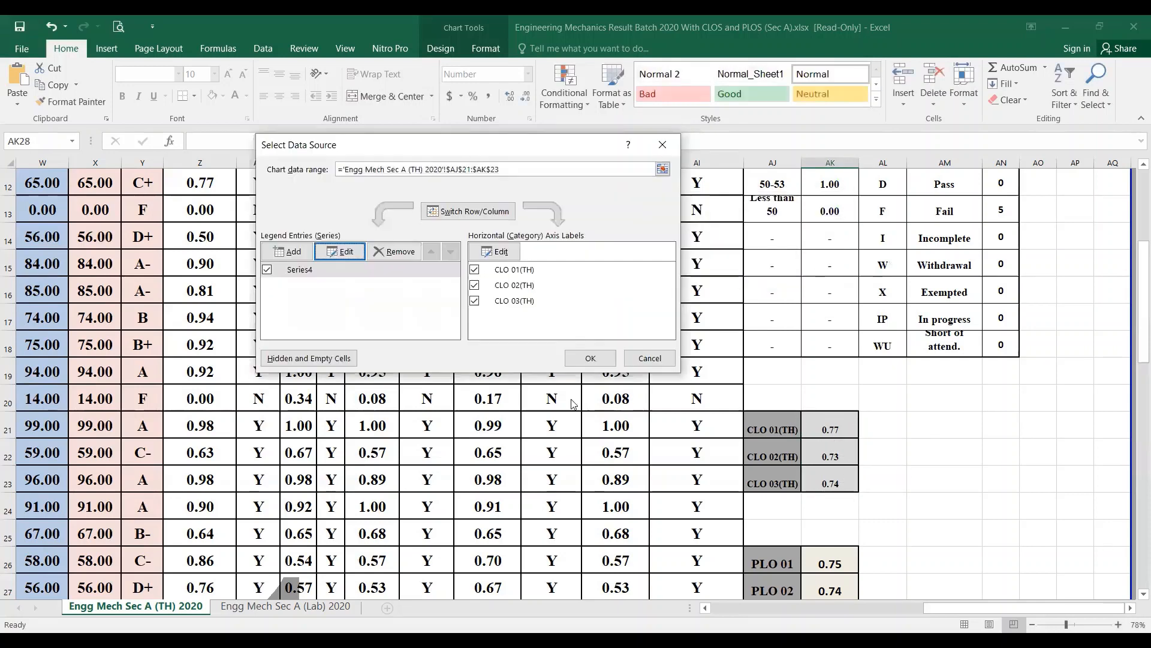
{"action": "left_click", "coordinate": [651, 358]}
{"action": "scroll", "coordinate": [1045, 504], "scroll_direction": "down", "scroll_amount": 8}
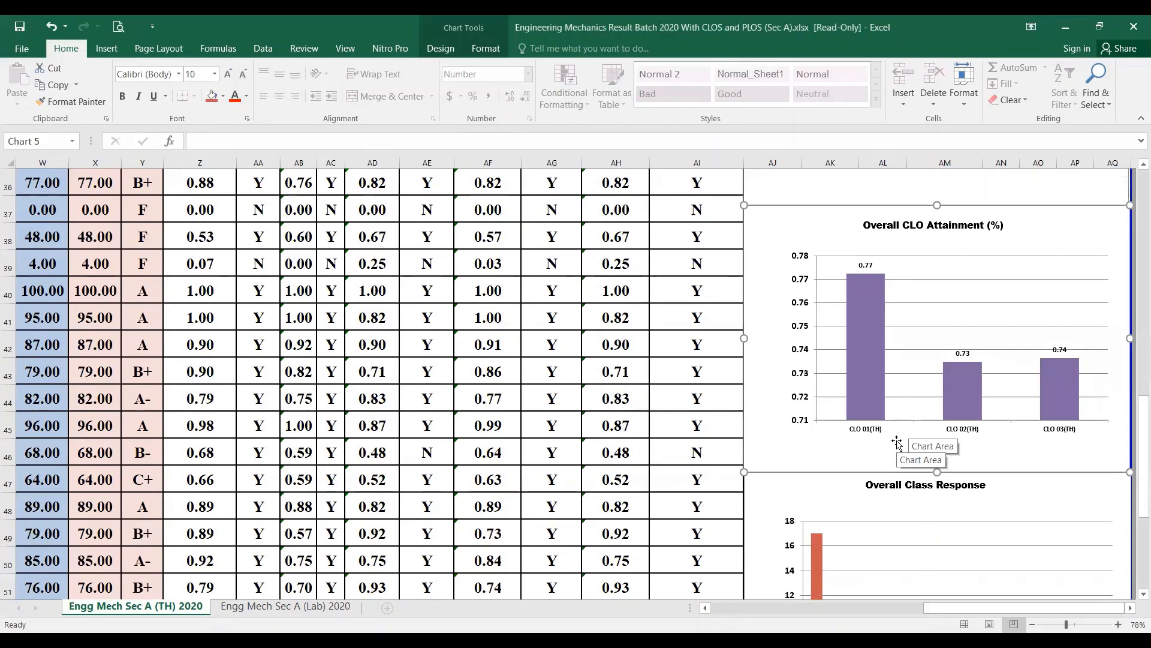
Open the data source of the Overall Class Response chart and review its axis label range against the grade point cells AK3:AK13.
{"action": "scroll", "coordinate": [897, 442], "scroll_direction": "down", "scroll_amount": 3}
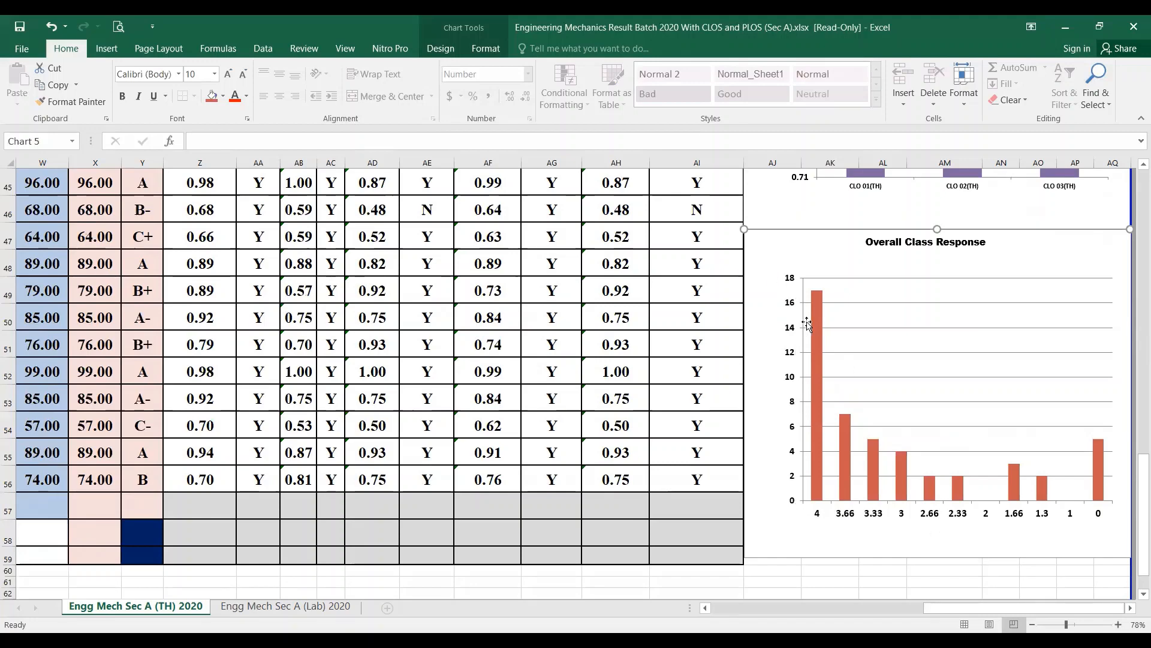
{"action": "scroll", "coordinate": [911, 465], "scroll_direction": "up", "scroll_amount": 15}
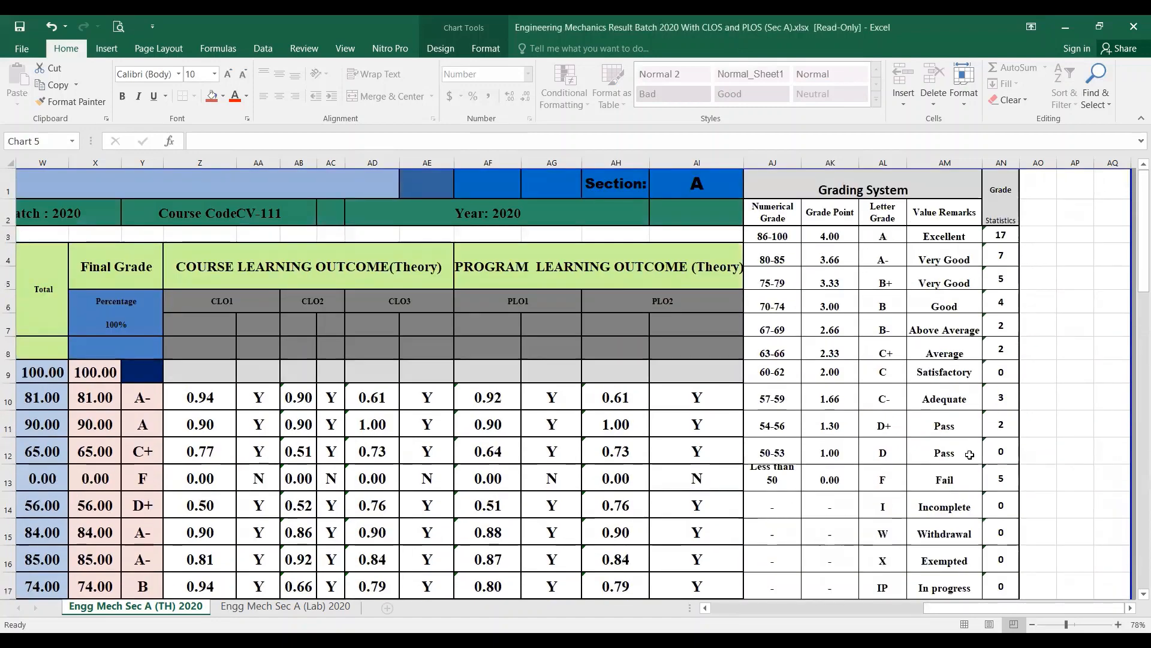
{"action": "scroll", "coordinate": [971, 492], "scroll_direction": "down", "scroll_amount": 16}
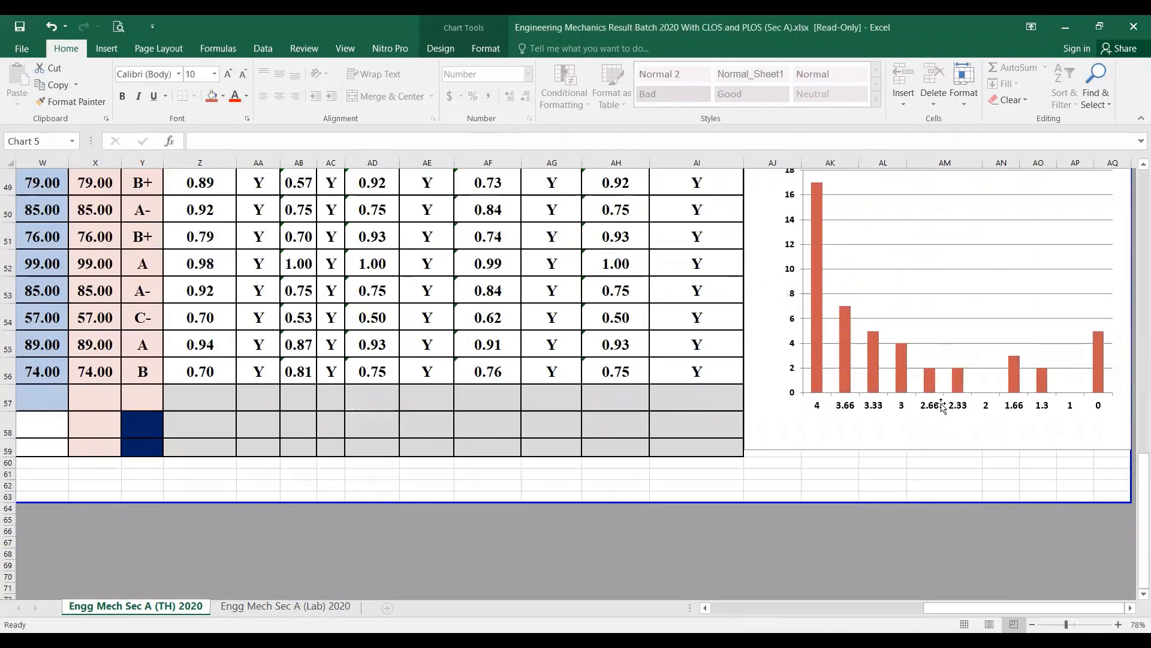
{"action": "left_click", "coordinate": [943, 417]}
{"action": "right_click", "coordinate": [967, 370]}
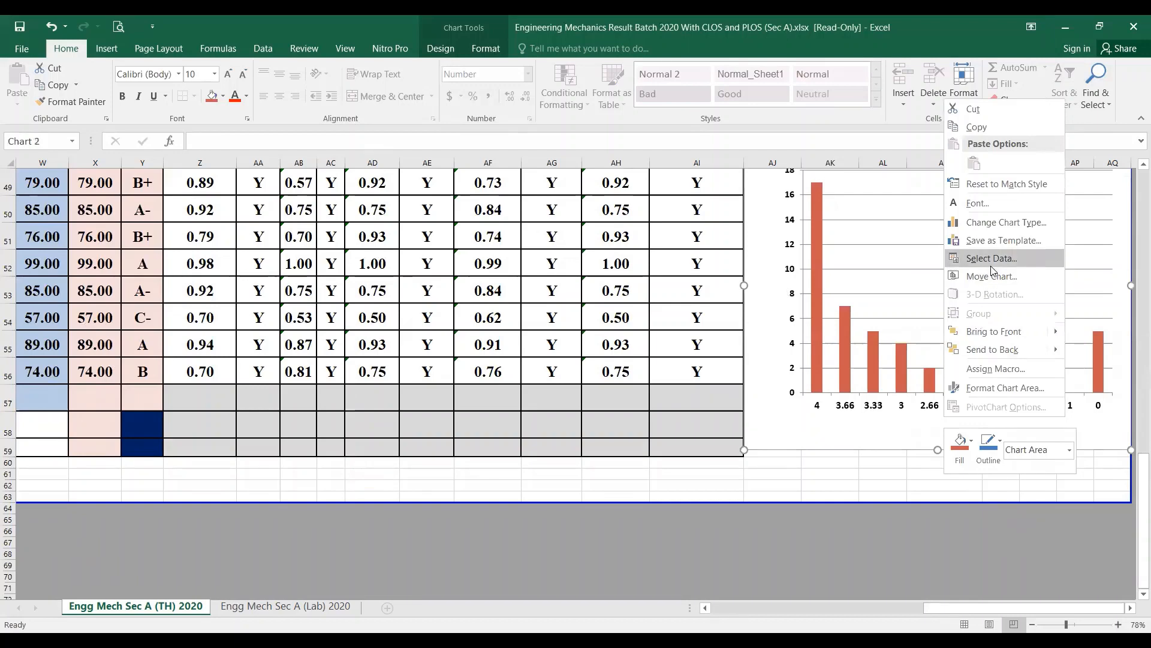
{"action": "left_click", "coordinate": [991, 258]}
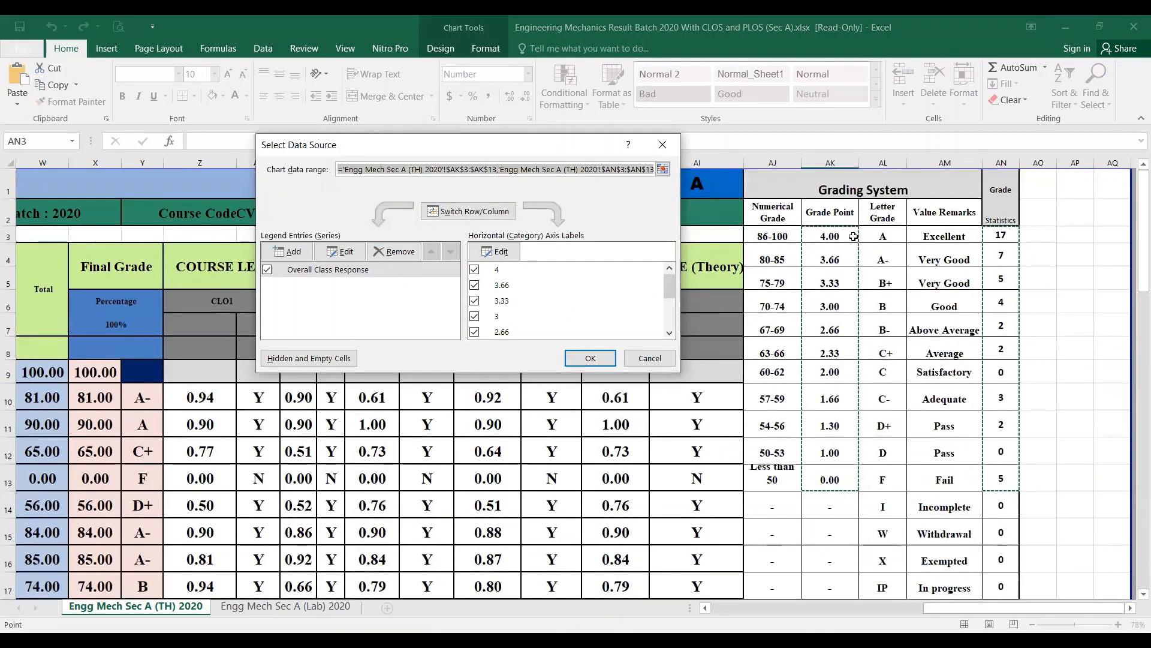
{"action": "left_click", "coordinate": [498, 252]}
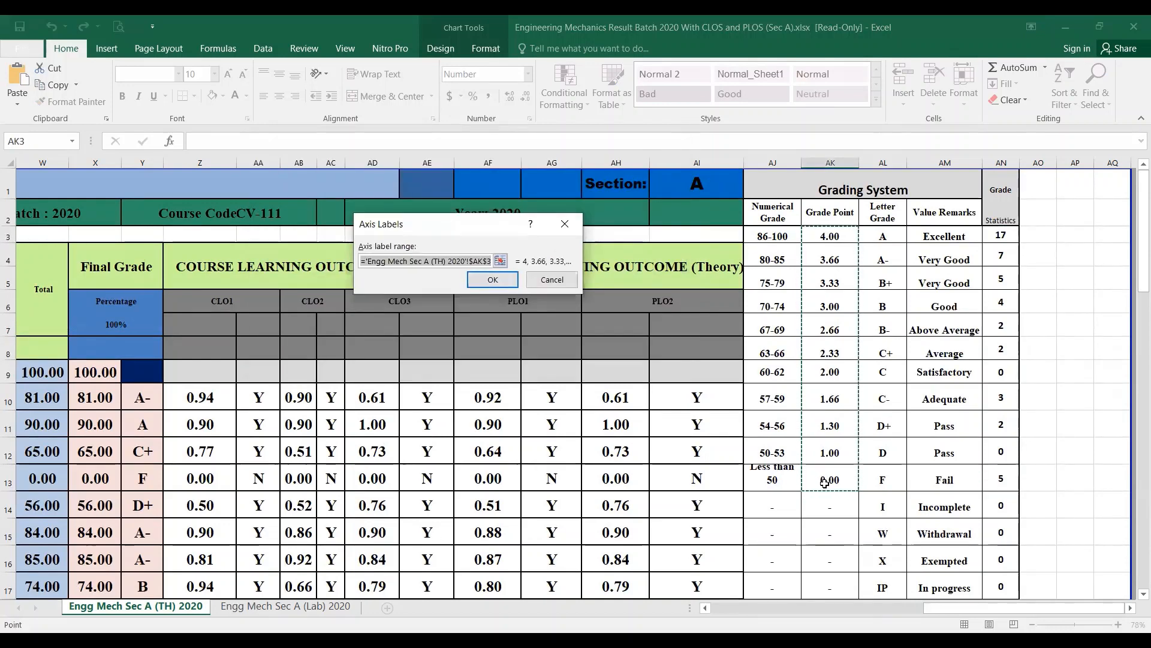
{"action": "left_click", "coordinate": [495, 280]}
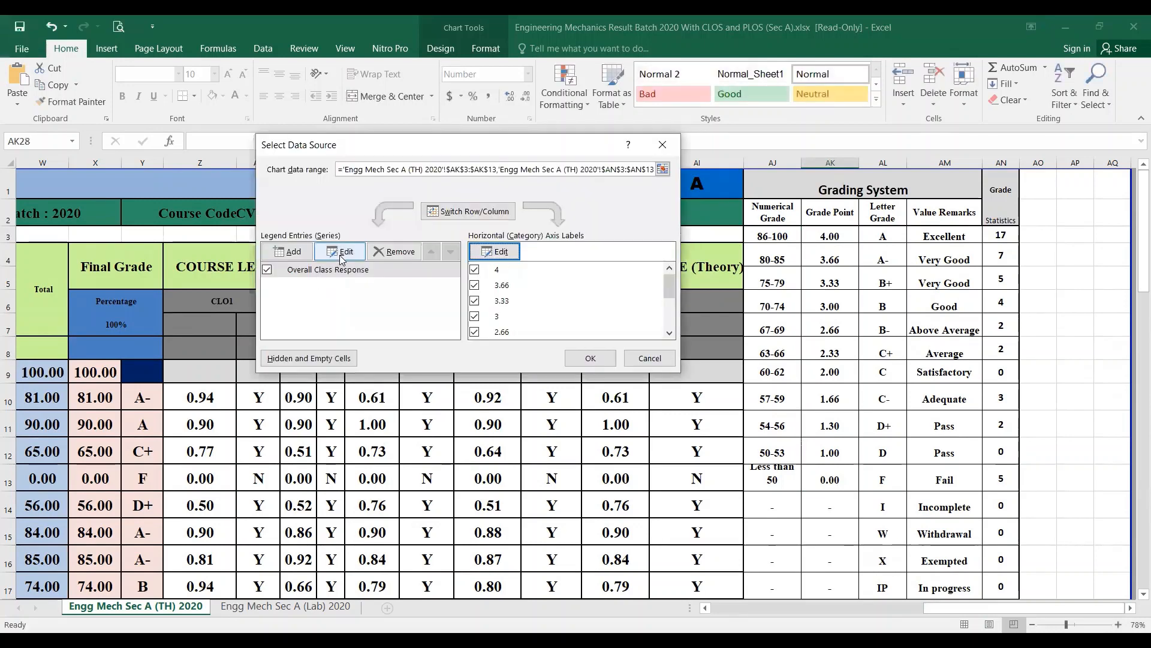
Examine the Overall Class Response series values against the grade statistics cells AN3:AN13, cancel the series edit and close the data source.
{"action": "left_click", "coordinate": [339, 256]}
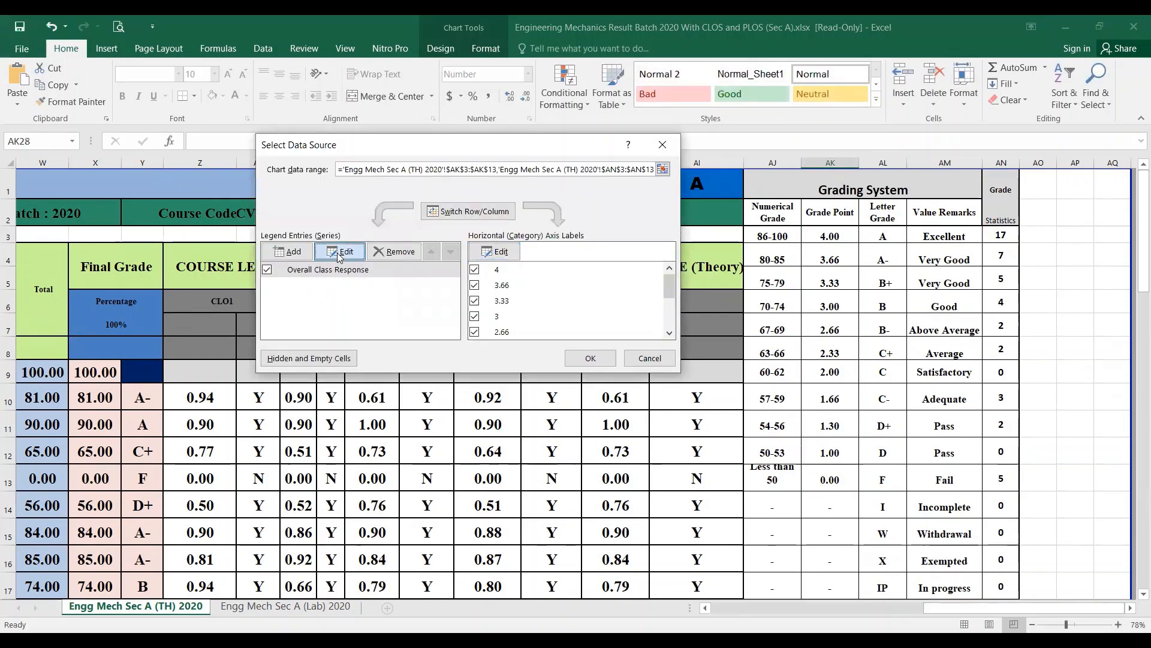
{"action": "left_click", "coordinate": [501, 277]}
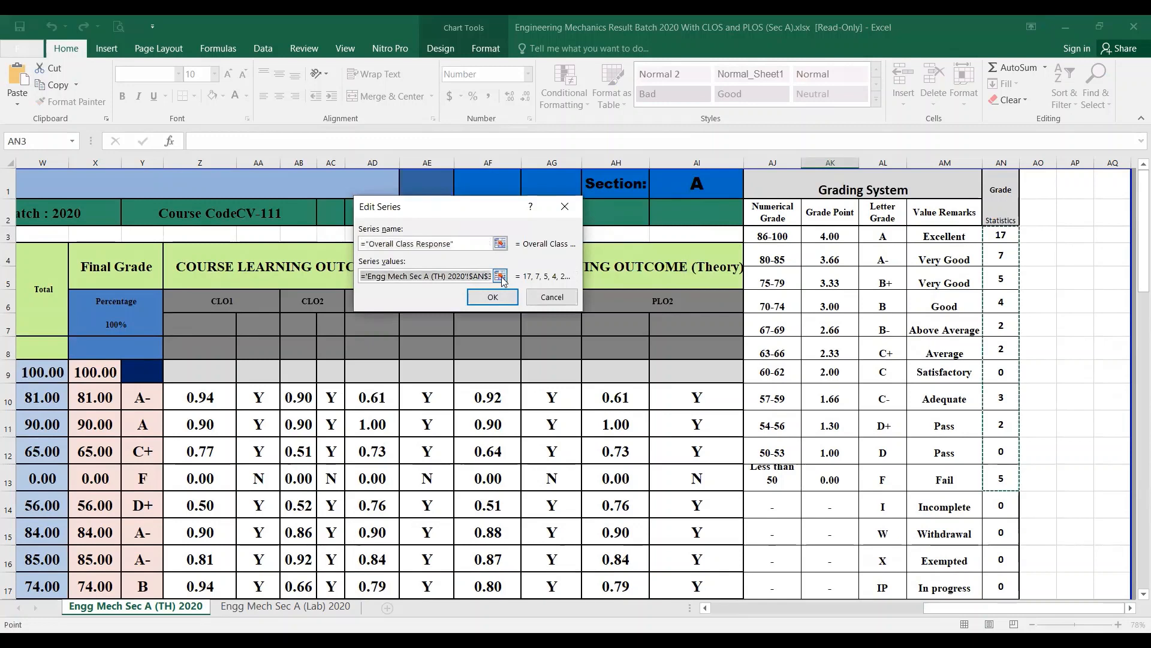
{"action": "left_click", "coordinate": [501, 277]}
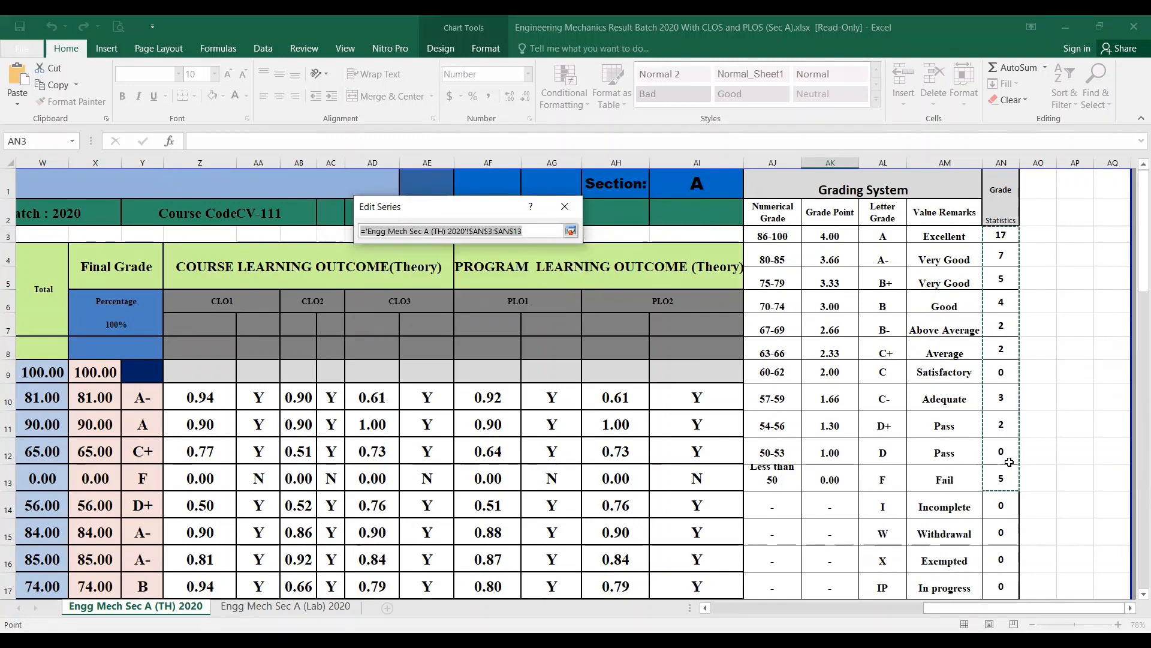
{"action": "left_click", "coordinate": [568, 231]}
{"action": "left_click", "coordinate": [553, 298]}
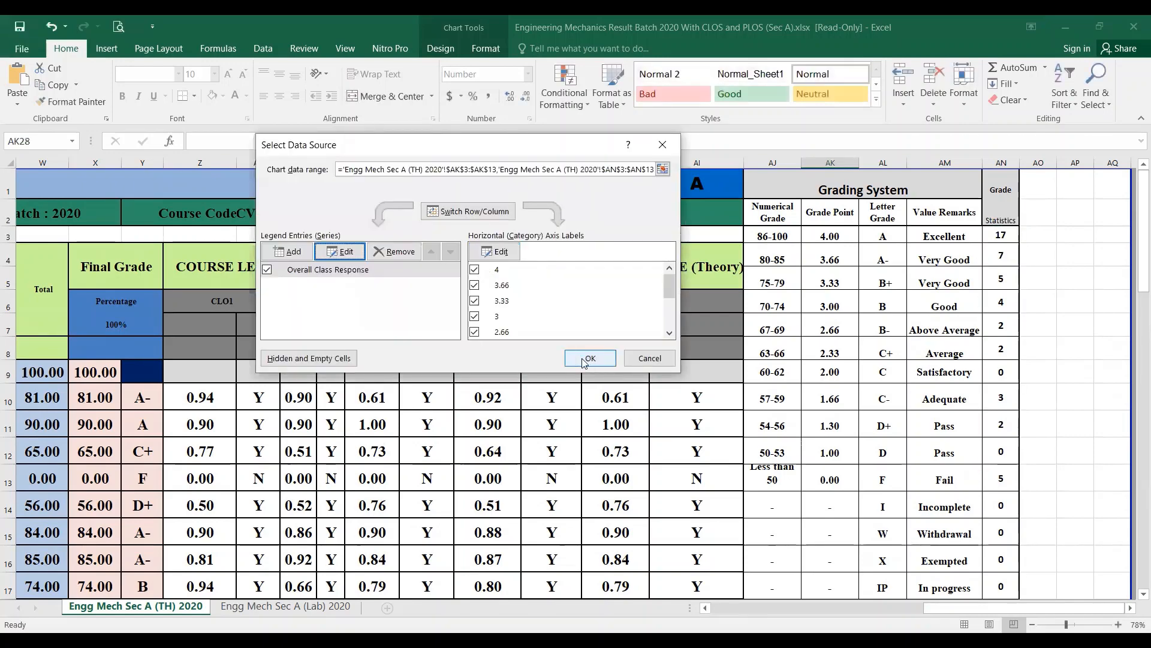
{"action": "left_click", "coordinate": [608, 355]}
Add axis titles to the Overall Class Response chart.
{"action": "scroll", "coordinate": [914, 501], "scroll_direction": "down", "scroll_amount": 15}
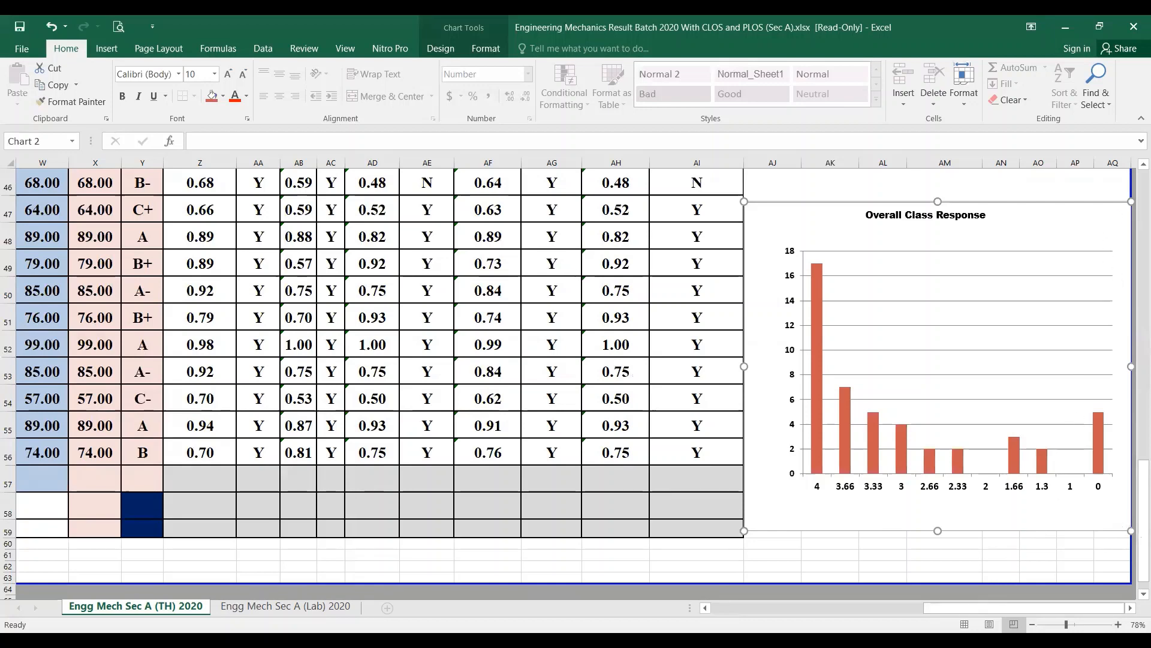
{"action": "left_click", "coordinate": [1129, 608]}
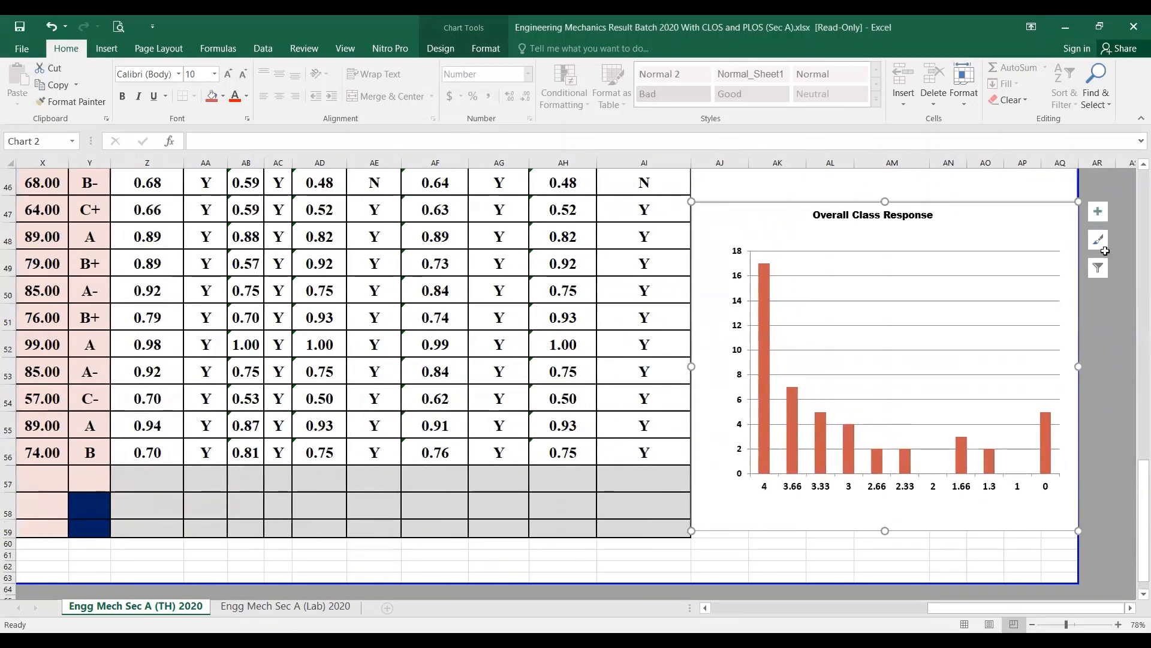
{"action": "left_click", "coordinate": [1105, 214]}
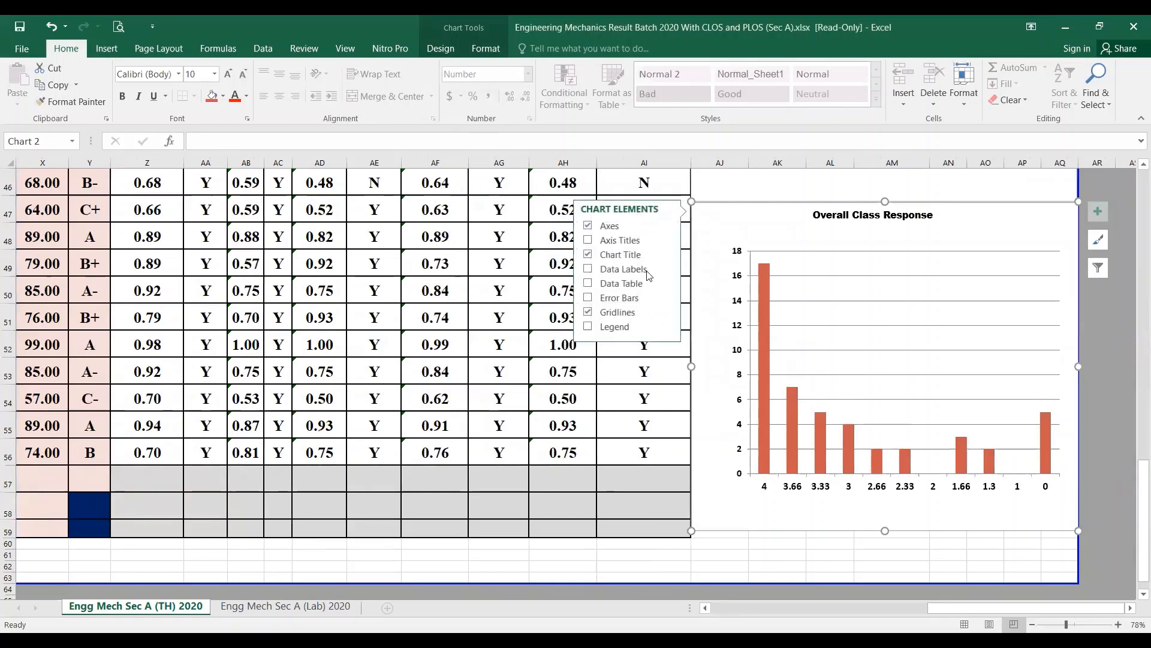
{"action": "left_click", "coordinate": [614, 241]}
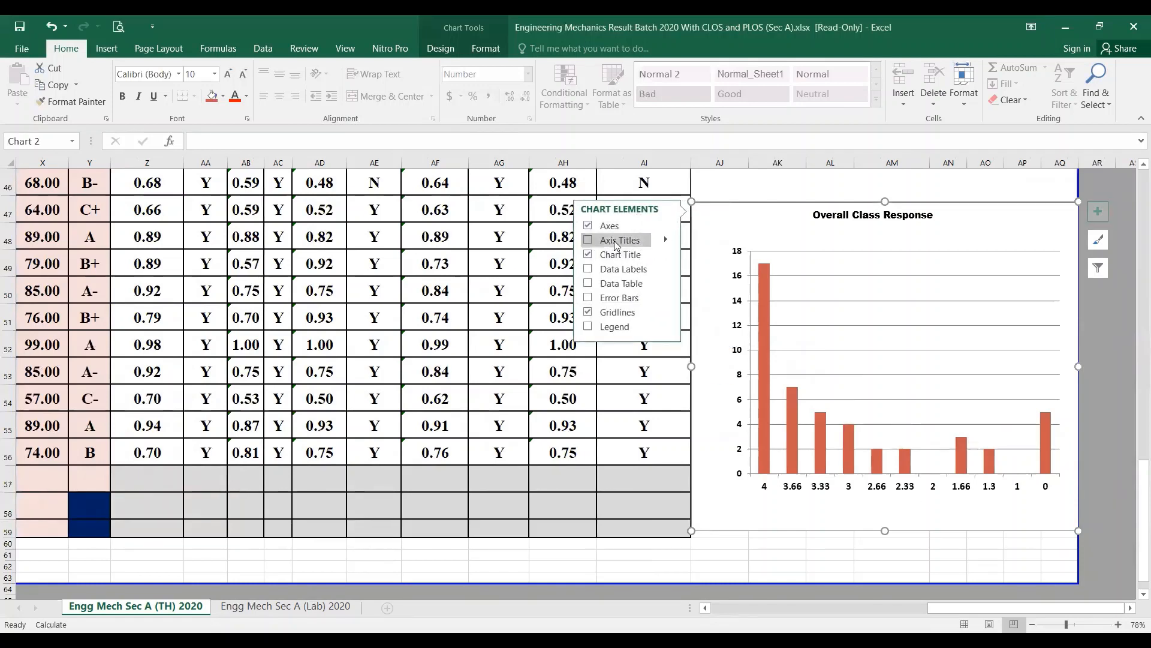
{"action": "left_click", "coordinate": [618, 240]}
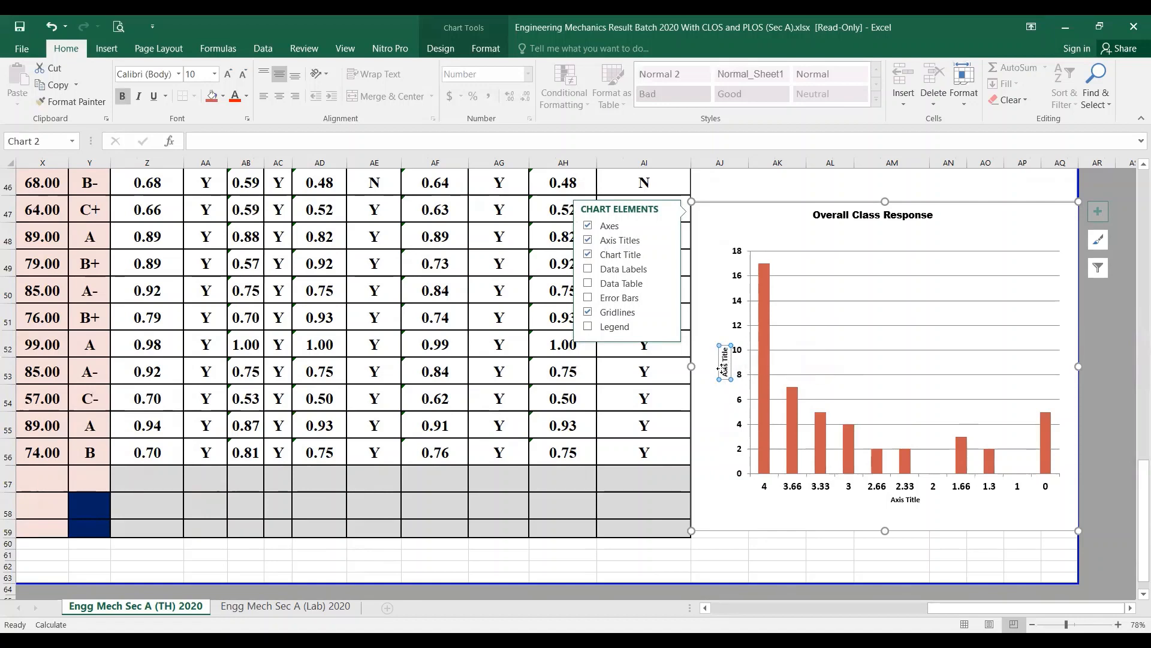
Check the grading table's column headings and title the Overall Class Response chart's horizontal axis "GRADE POINT".
{"action": "scroll", "coordinate": [855, 465], "scroll_direction": "up", "scroll_amount": 8}
{"action": "scroll", "coordinate": [855, 463], "scroll_direction": "up", "scroll_amount": 7}
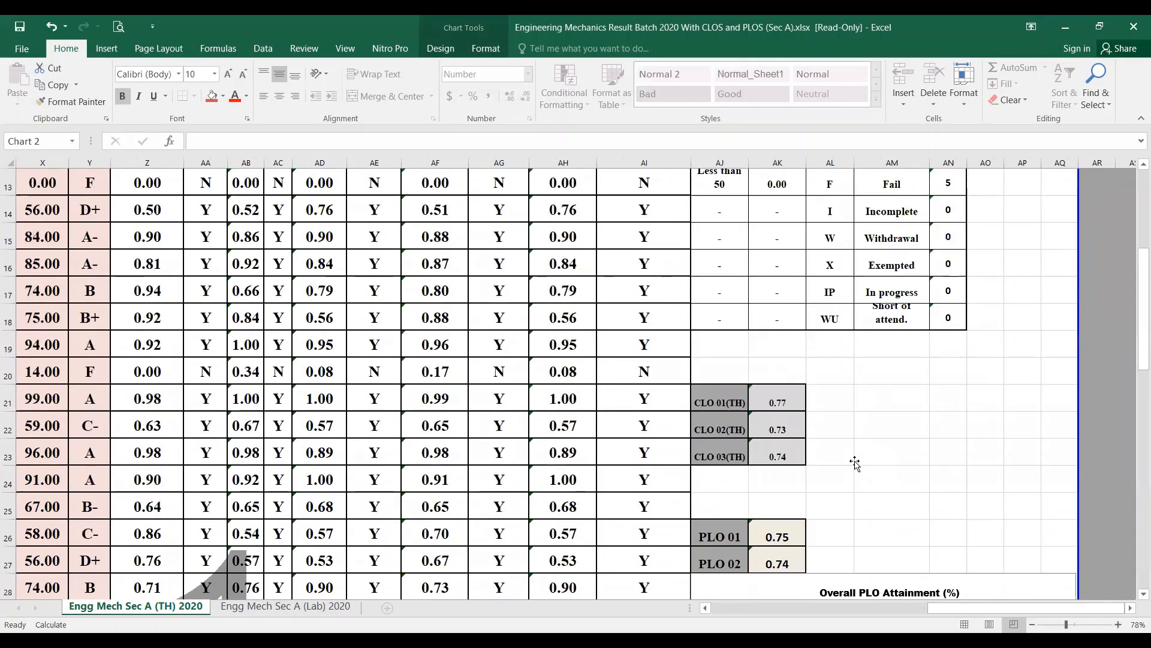
{"action": "scroll", "coordinate": [966, 455], "scroll_direction": "down", "scroll_amount": 19}
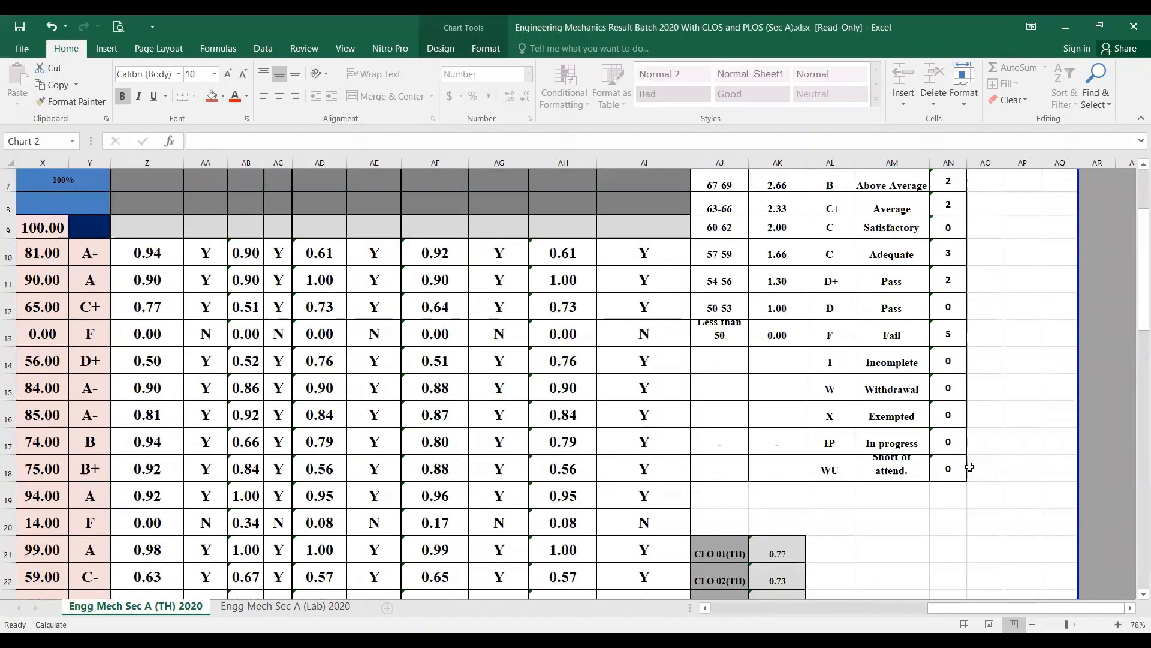
{"action": "scroll", "coordinate": [972, 477], "scroll_direction": "up", "scroll_amount": 3}
{"action": "scroll", "coordinate": [972, 477], "scroll_direction": "up", "scroll_amount": 2}
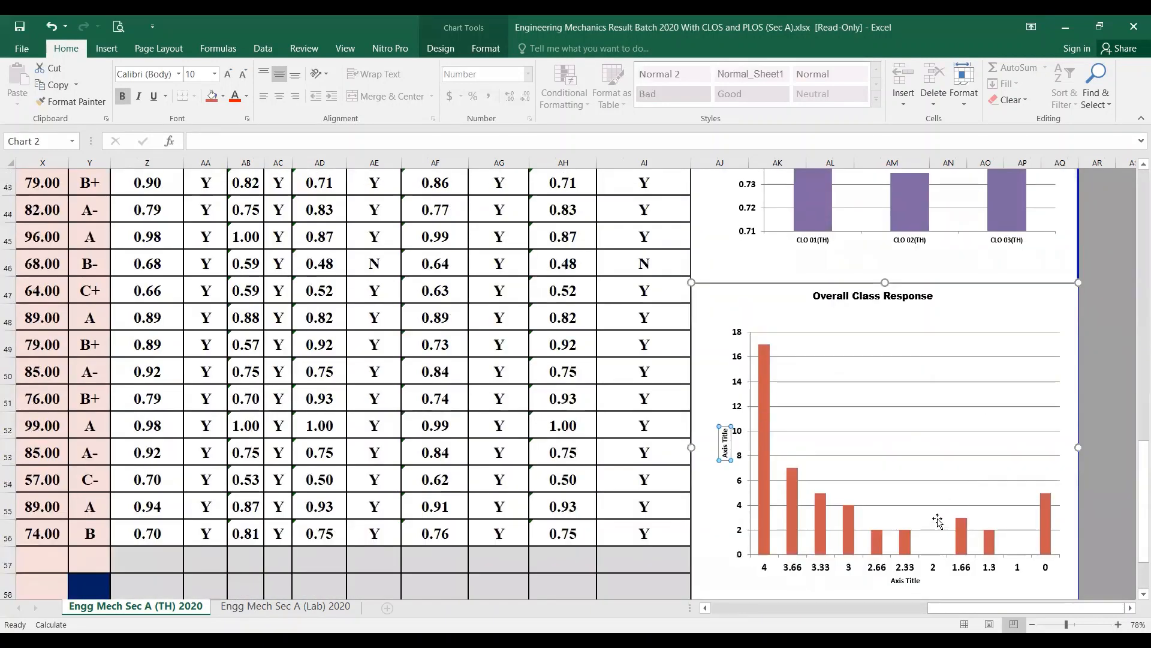
{"action": "left_click", "coordinate": [906, 581]}
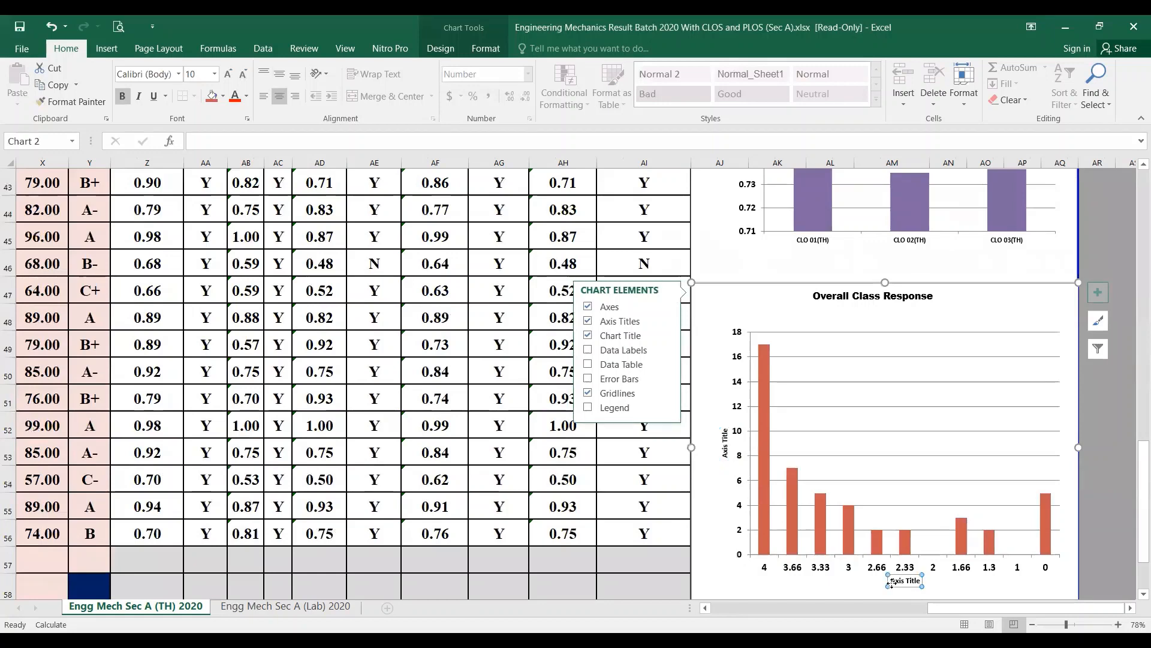
{"action": "left_click_drag", "start_coordinate": [892, 580], "coordinate": [921, 577]}
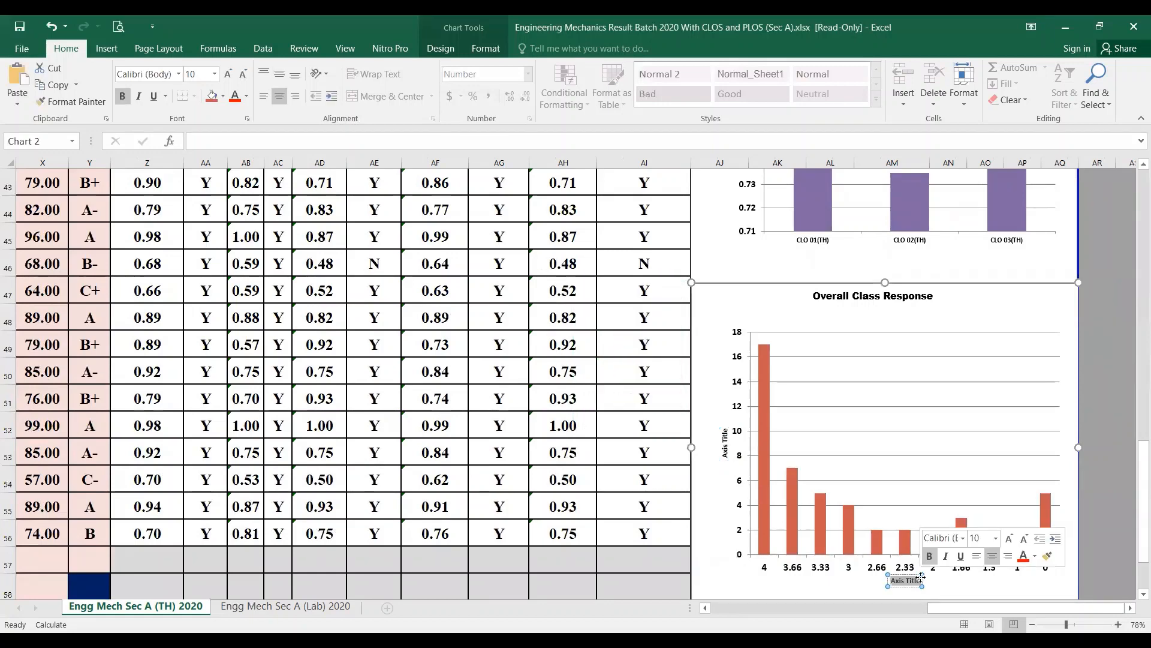
{"action": "type", "text": "gRADE"}
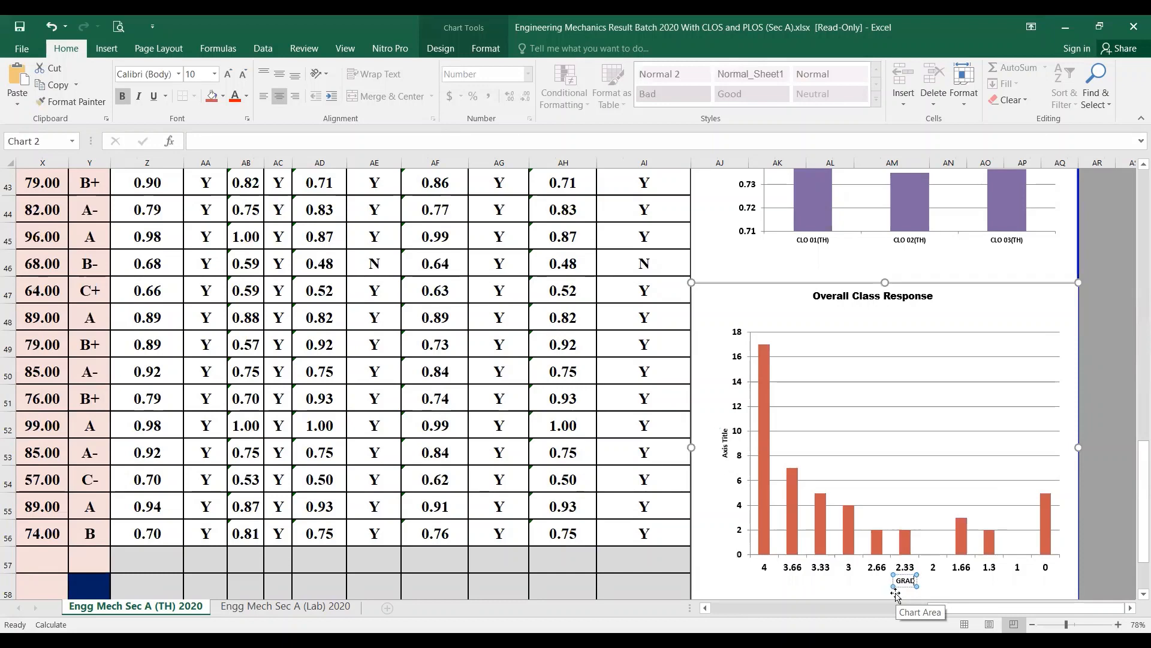
{"action": "type", "text": "PON"}
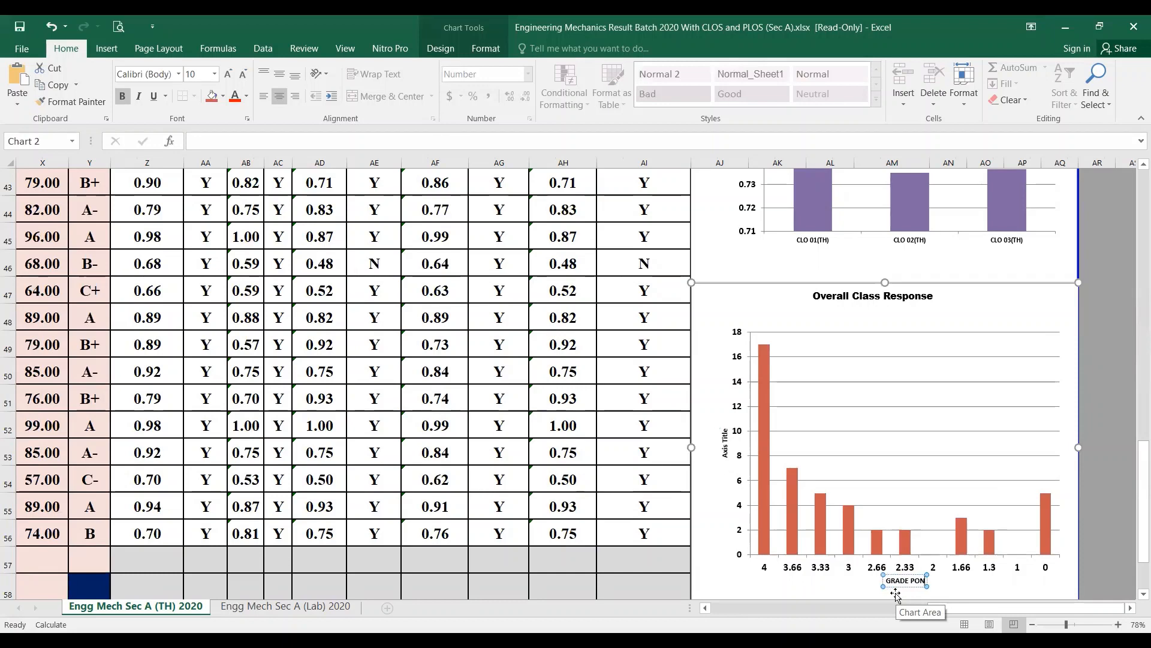
{"action": "key", "text": "BackSpace"}
{"action": "type", "text": "INT"}
Check the grade statistics column and title the Overall Class Response chart's vertical axis "Grade STATISTICS".
{"action": "scroll", "coordinate": [941, 524], "scroll_direction": "up", "scroll_amount": 4}
{"action": "scroll", "coordinate": [940, 525], "scroll_direction": "up", "scroll_amount": 10}
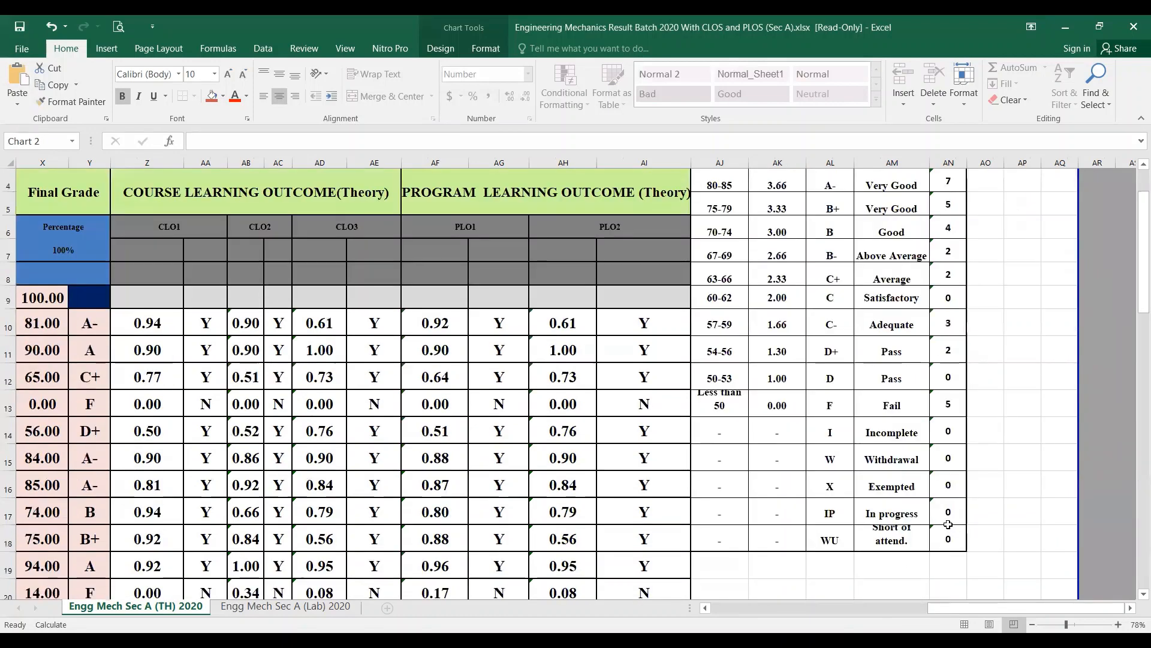
{"action": "scroll", "coordinate": [958, 466], "scroll_direction": "down", "scroll_amount": 12}
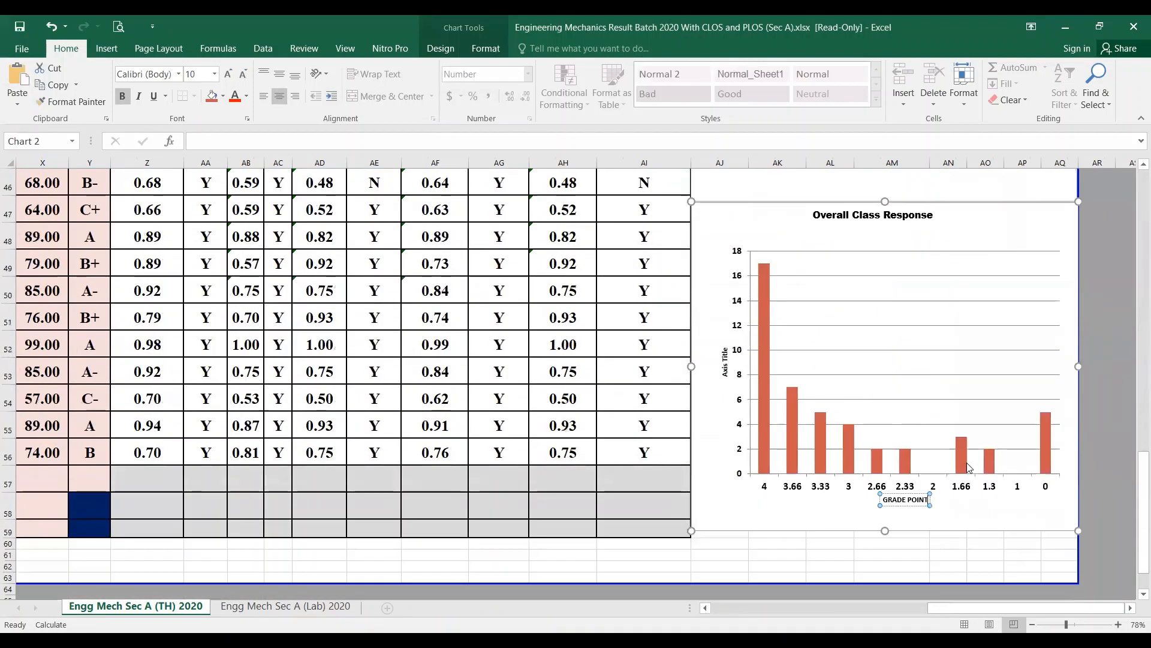
{"action": "scroll", "coordinate": [959, 458], "scroll_direction": "up", "scroll_amount": 3}
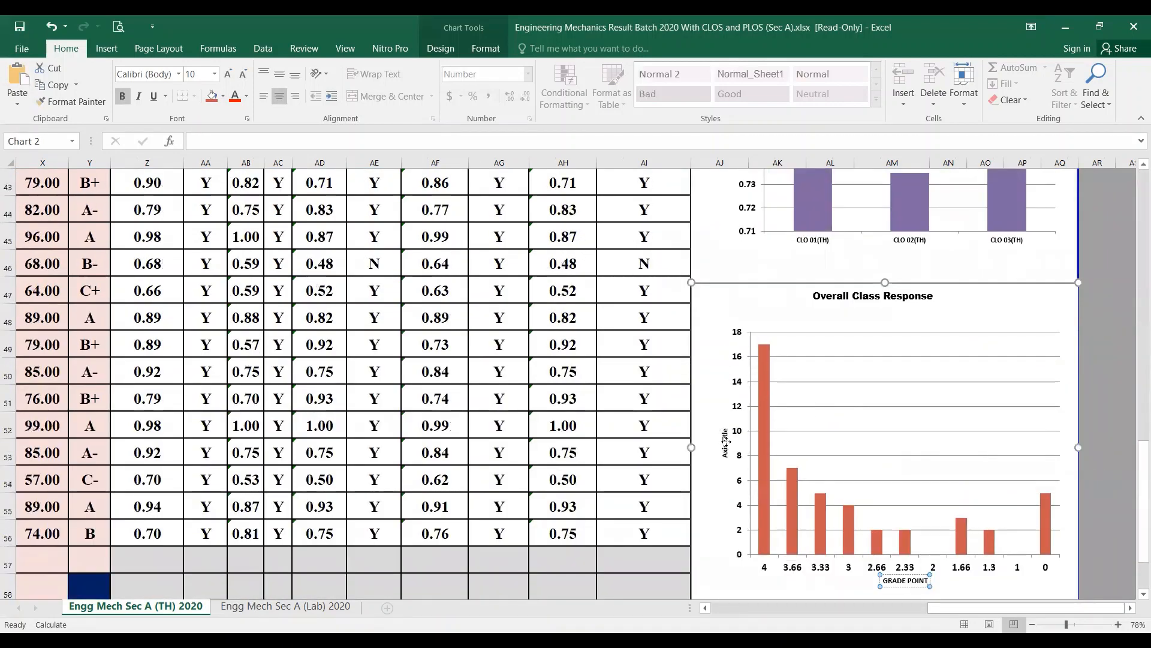
{"action": "left_click", "coordinate": [726, 442]}
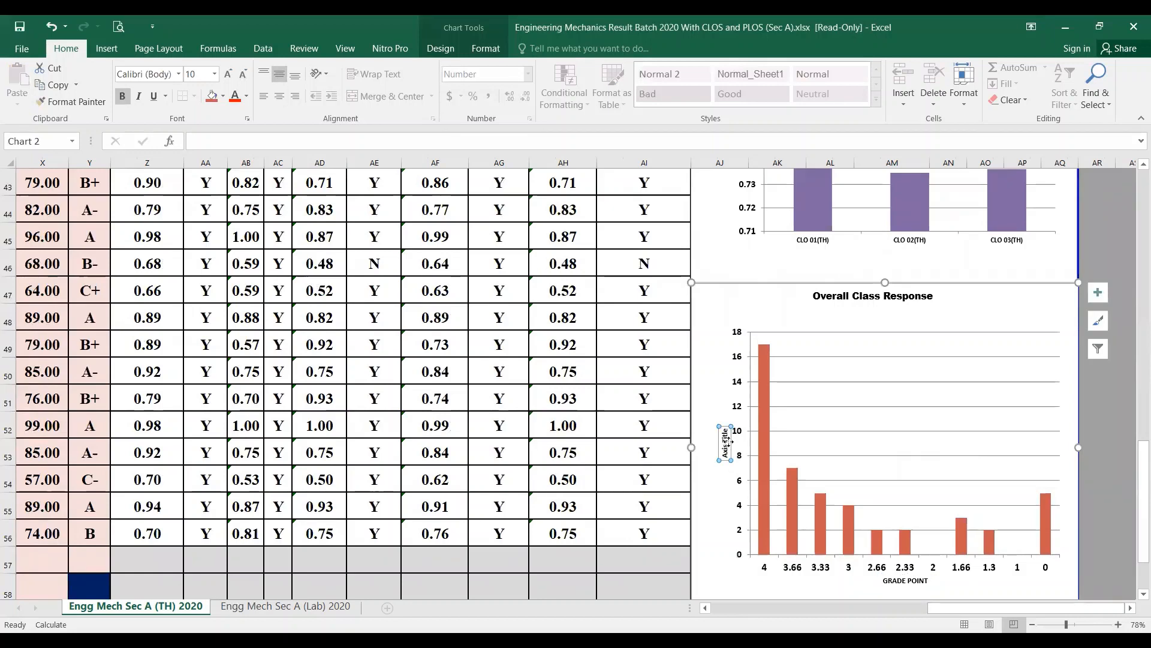
{"action": "type", "text": "GRADE Point"}
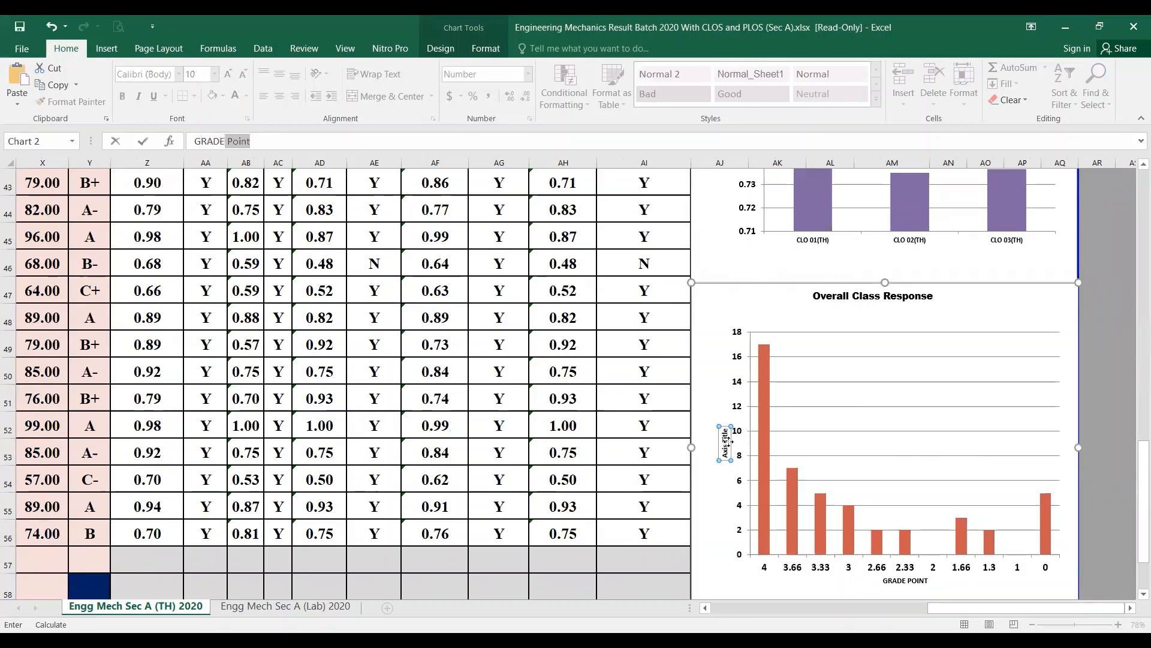
{"action": "key", "text": "Return"}
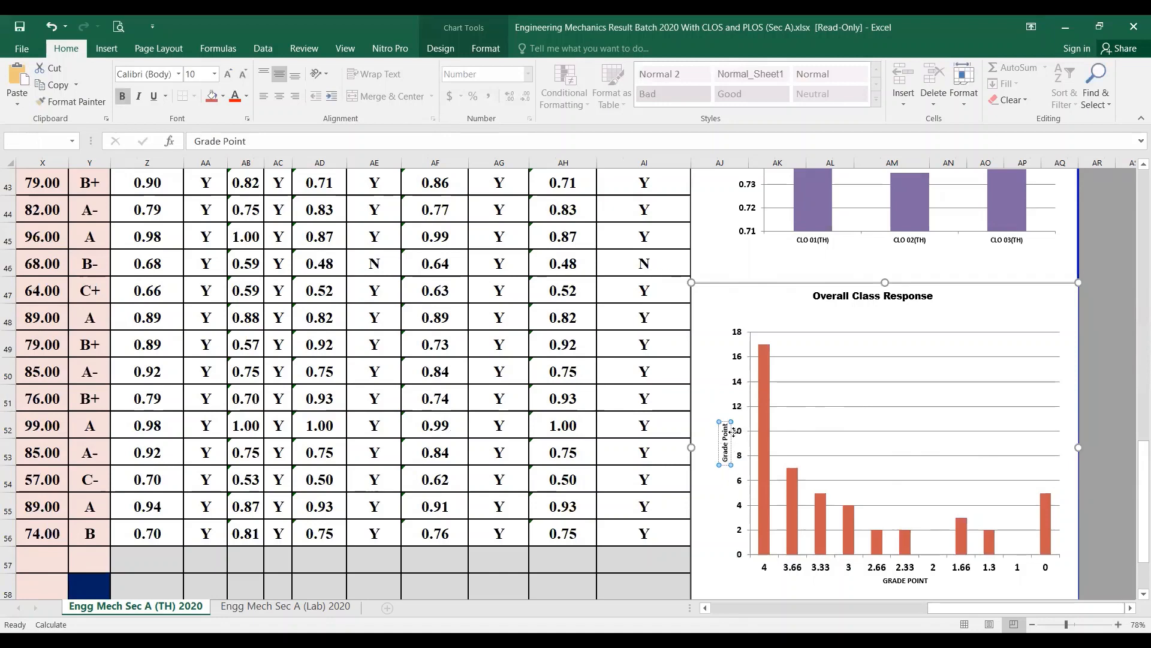
{"action": "left_click_drag", "start_coordinate": [725, 441], "coordinate": [729, 420]}
{"action": "type", "text": "STATIS"}
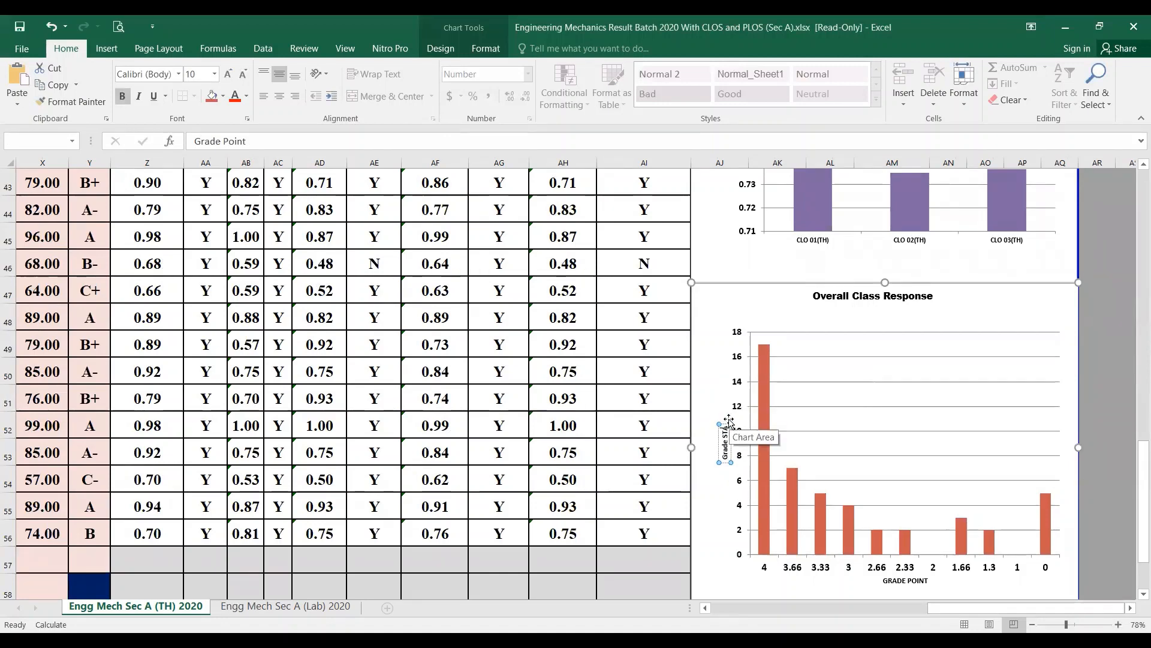
{"action": "type", "text": "TICS"}
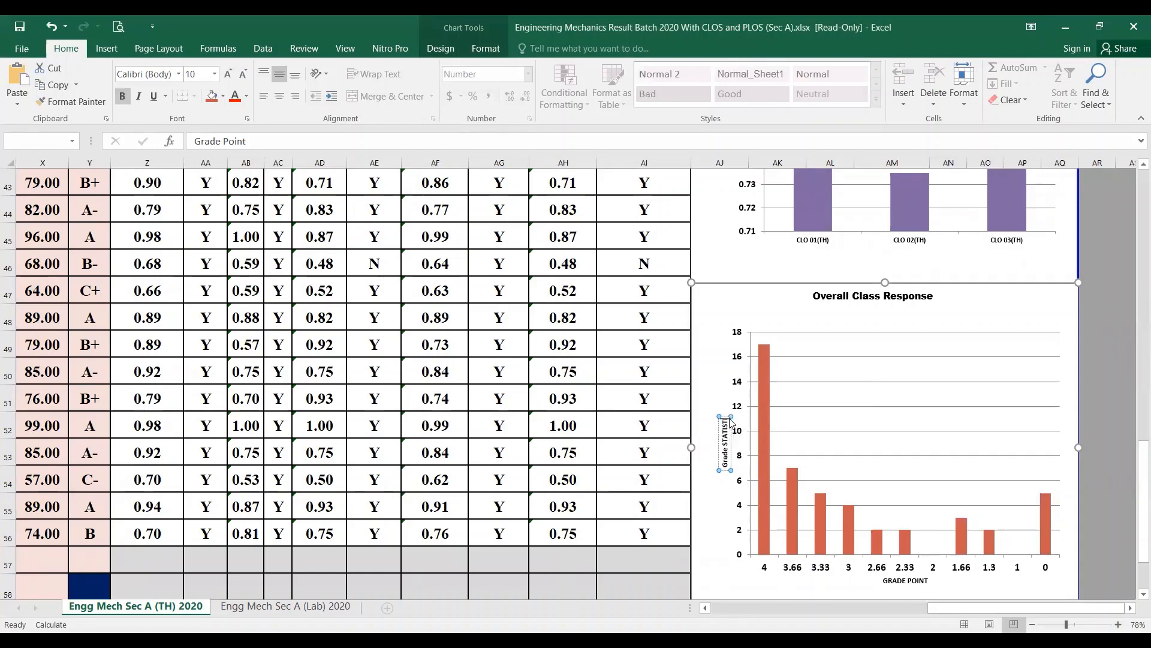
{"action": "left_click", "coordinate": [718, 343]}
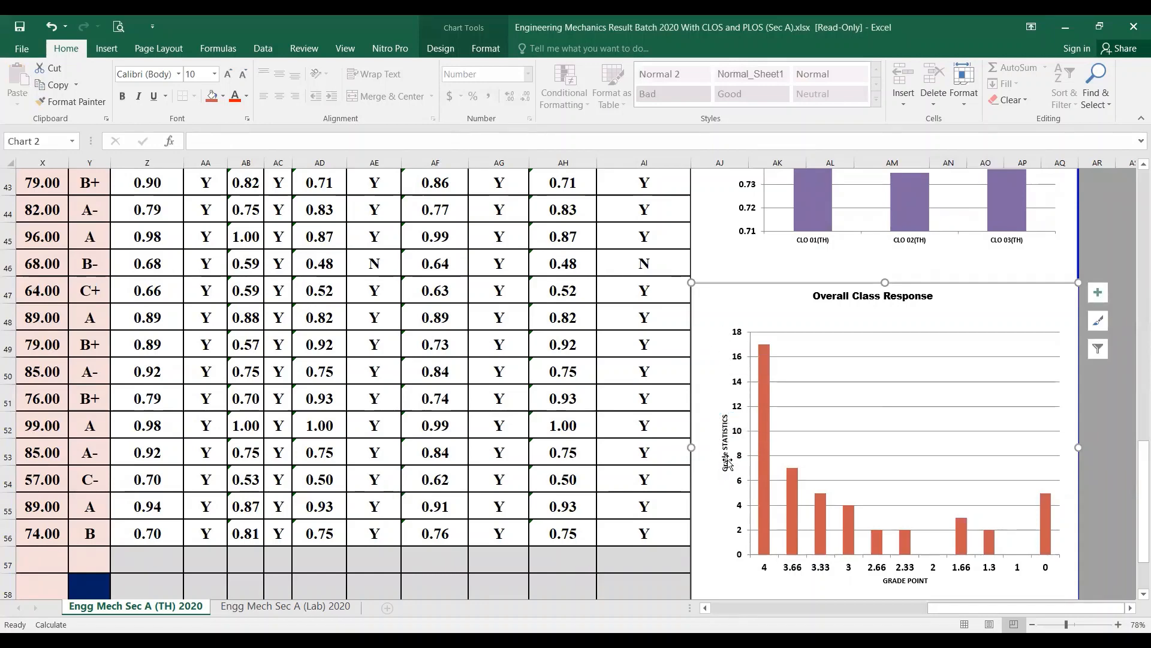
Change the first word of the vertical axis title to uppercase "GRADE" and close the axis title formatting options.
{"action": "double_click", "coordinate": [726, 454]}
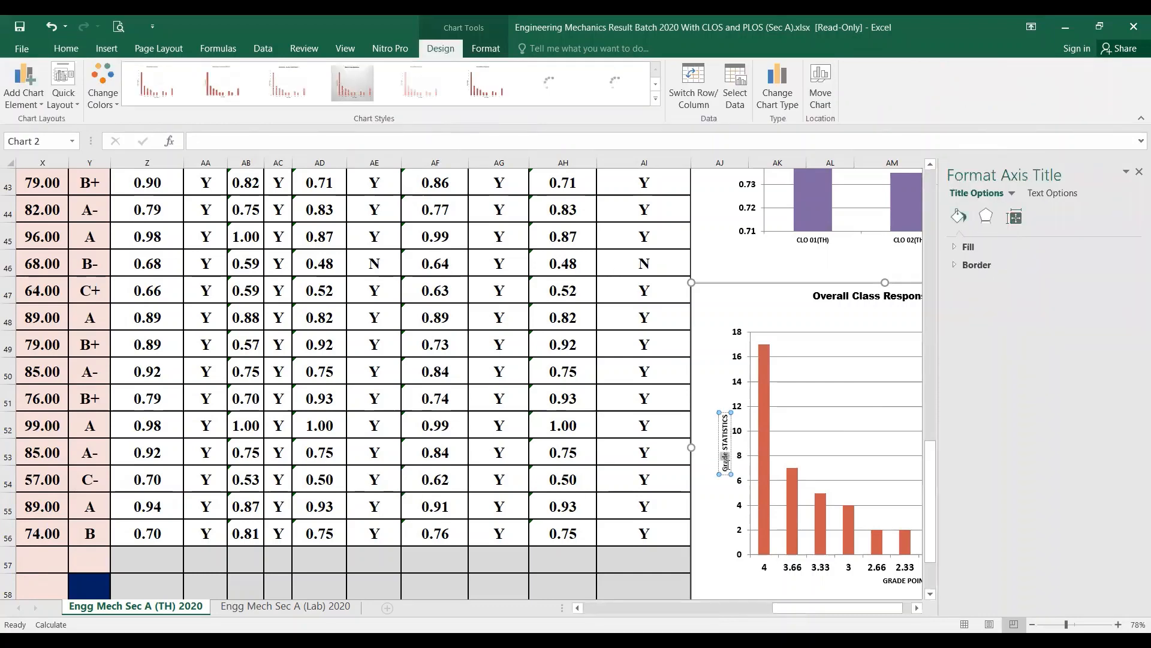
{"action": "left_click_drag", "start_coordinate": [726, 454], "coordinate": [738, 479]}
{"action": "type", "text": "GRADE"}
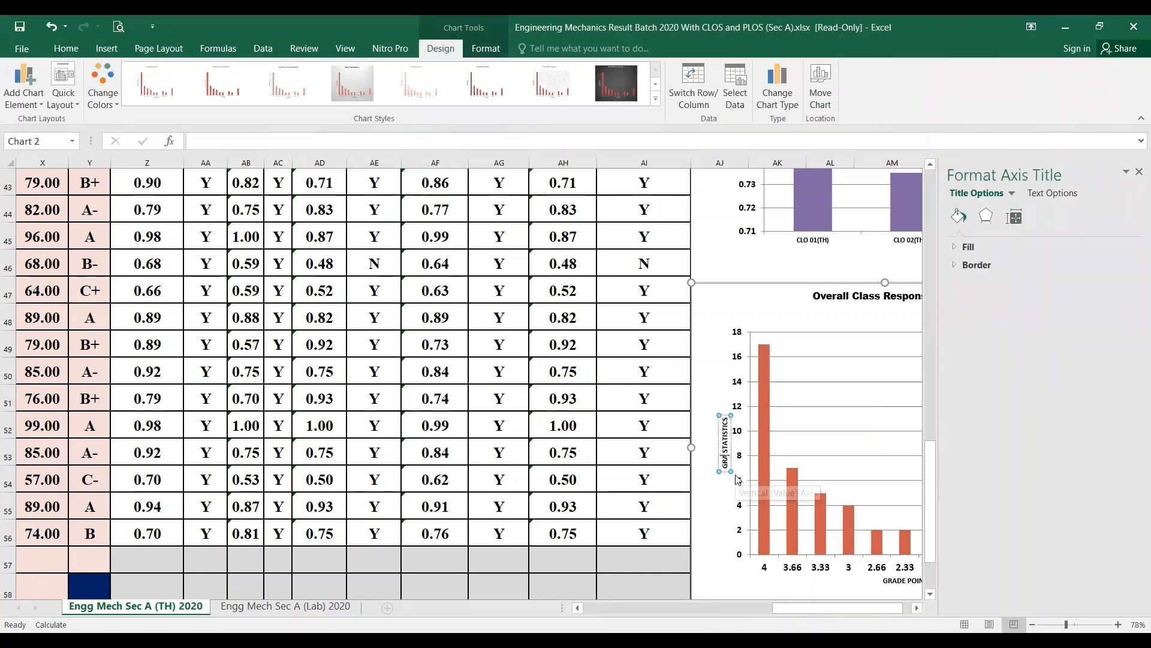
{"action": "left_click", "coordinate": [1140, 172]}
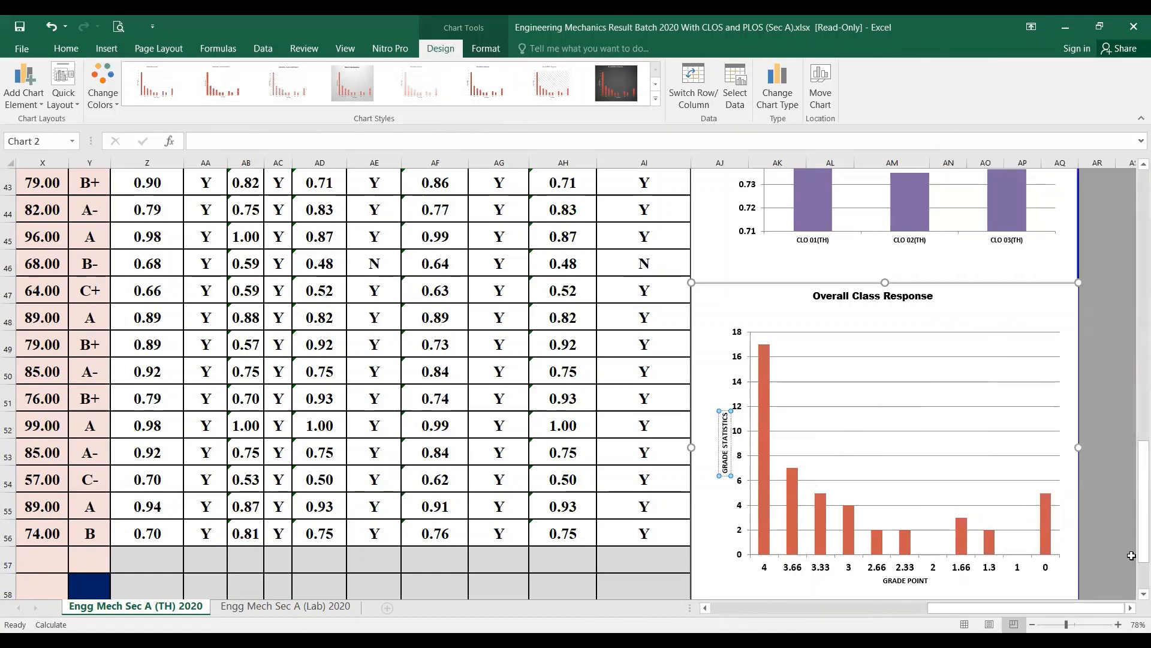
Reposition the Overall Class Response chart directly beneath the CLO attainment chart and deselect it.
{"action": "scroll", "coordinate": [528, 488], "scroll_direction": "down", "scroll_amount": 1}
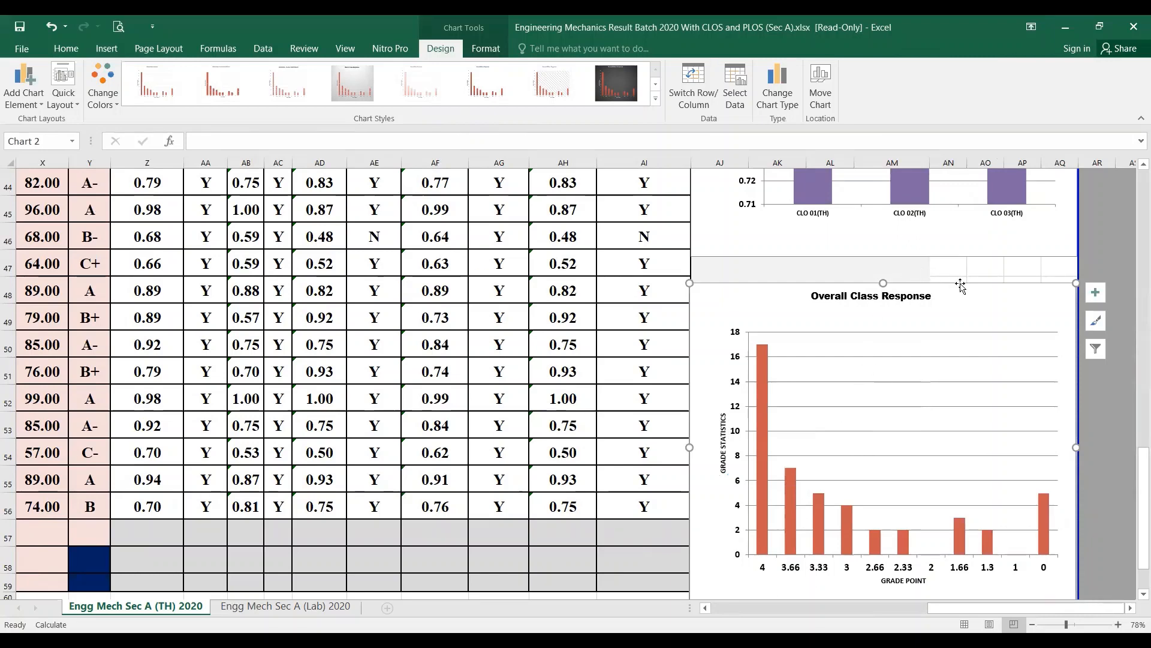
{"action": "left_click_drag", "start_coordinate": [962, 297], "coordinate": [963, 268]}
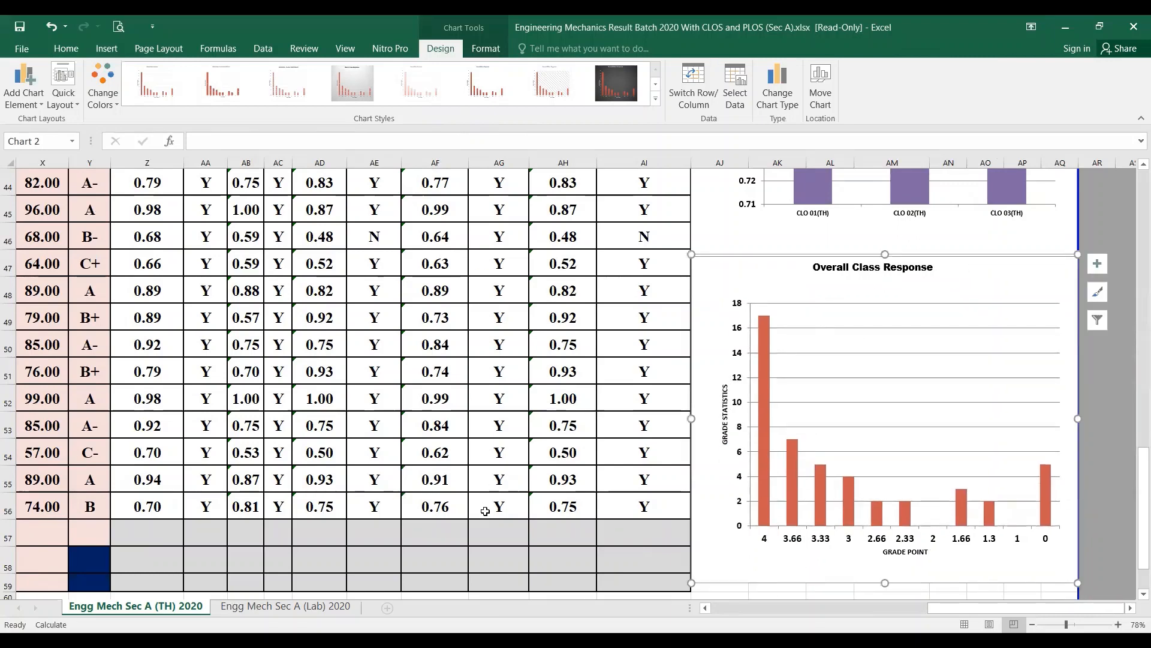
{"action": "left_click", "coordinate": [504, 567]}
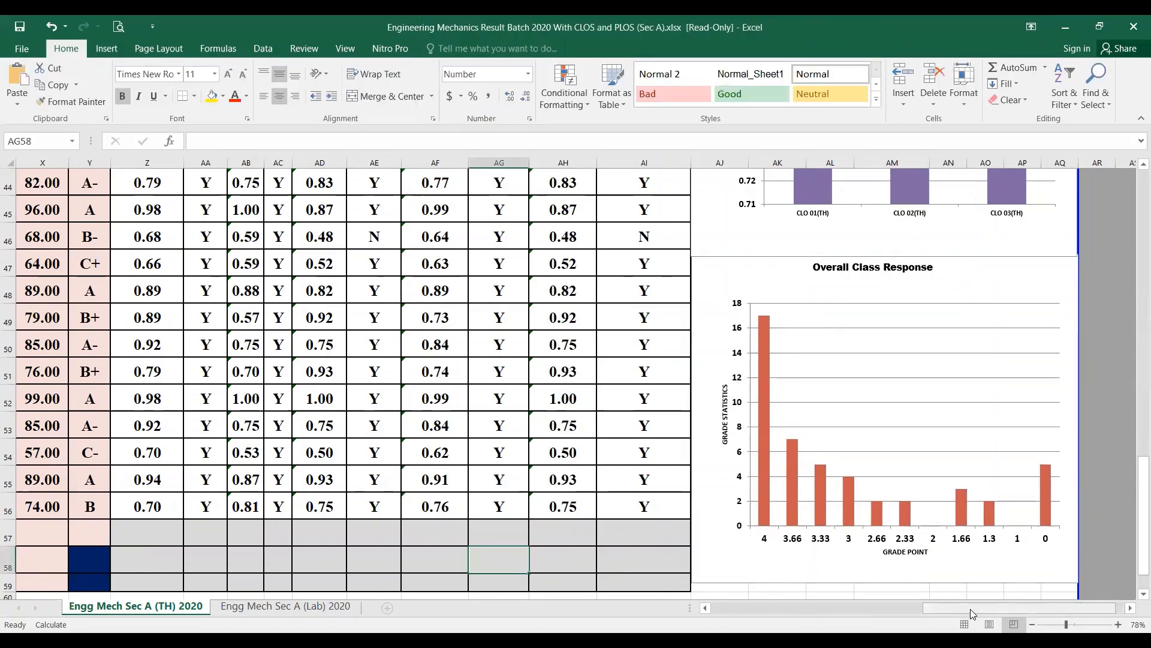
Review the theory result sheet from the student marks and assessment totals across to the CLO/PLO results, grading table and averages.
{"action": "left_click_drag", "start_coordinate": [970, 609], "coordinate": [757, 609]}
{"action": "scroll", "coordinate": [666, 577], "scroll_direction": "up", "scroll_amount": 3}
{"action": "scroll", "coordinate": [667, 577], "scroll_direction": "up", "scroll_amount": 11}
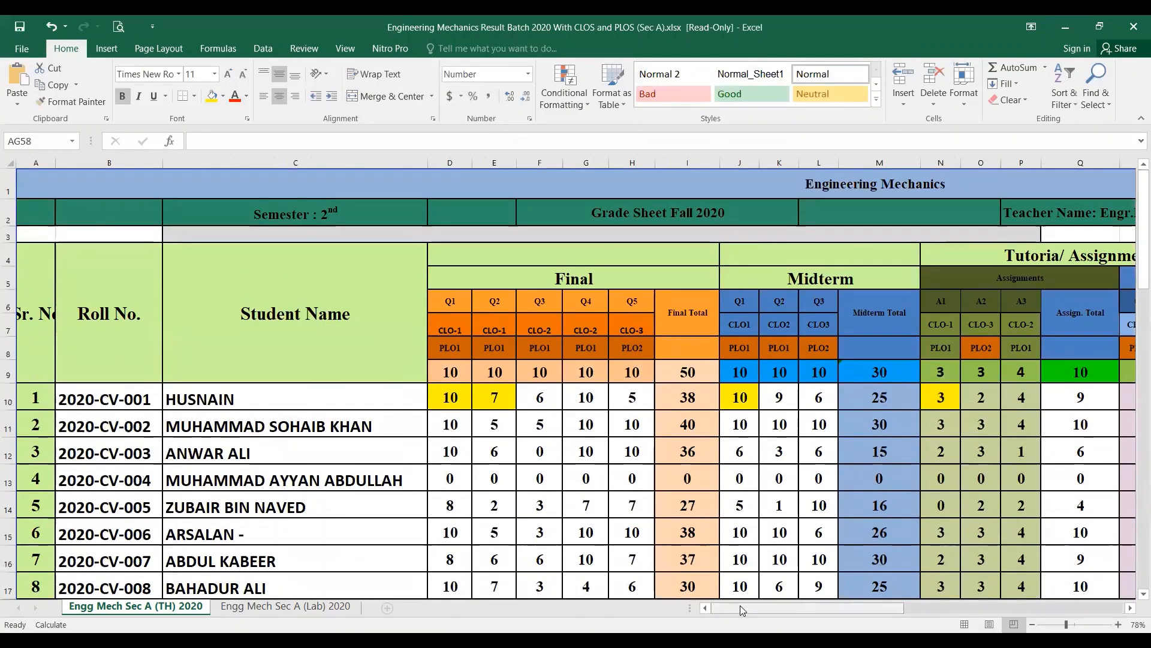
{"action": "left_click_drag", "start_coordinate": [744, 610], "coordinate": [1001, 607]}
{"action": "scroll", "coordinate": [865, 546], "scroll_direction": "down", "scroll_amount": 5}
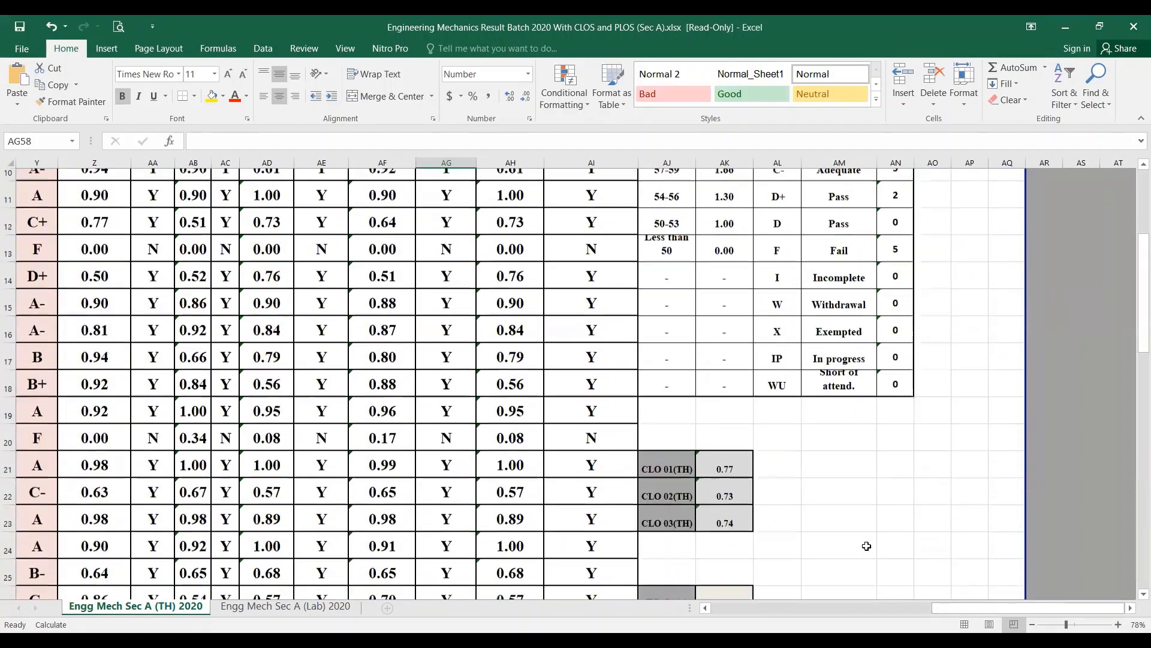
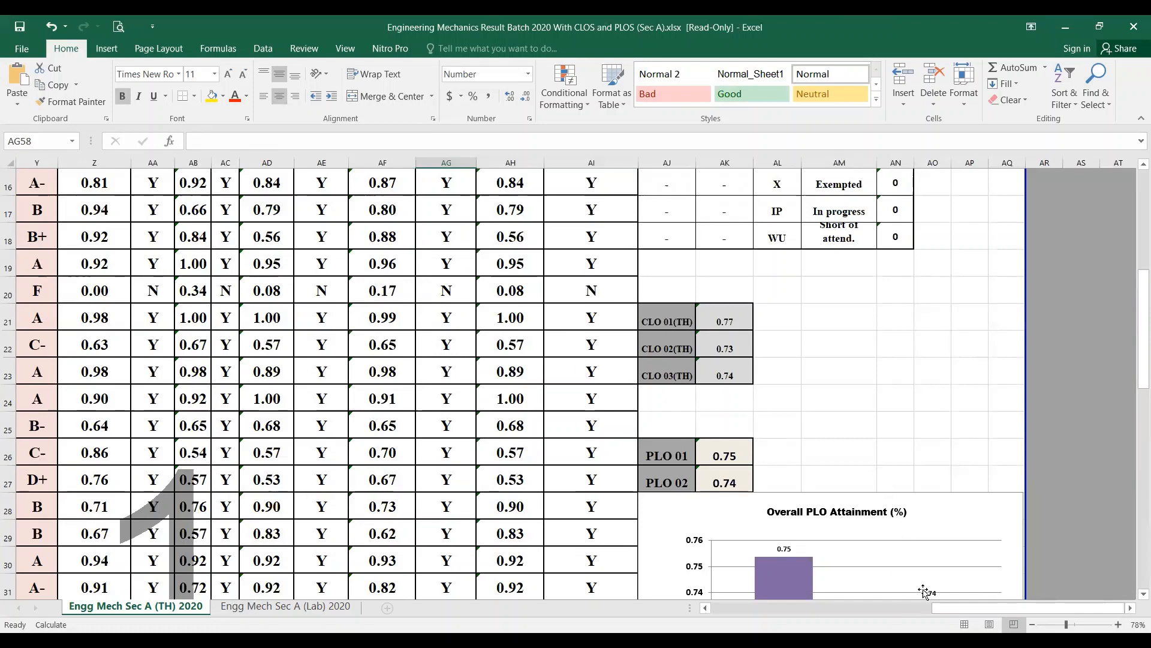
{"action": "left_click_drag", "start_coordinate": [938, 607], "coordinate": [723, 606]}
{"action": "scroll", "coordinate": [746, 577], "scroll_direction": "up", "scroll_amount": 1}
{"action": "scroll", "coordinate": [747, 577], "scroll_direction": "up", "scroll_amount": 2}
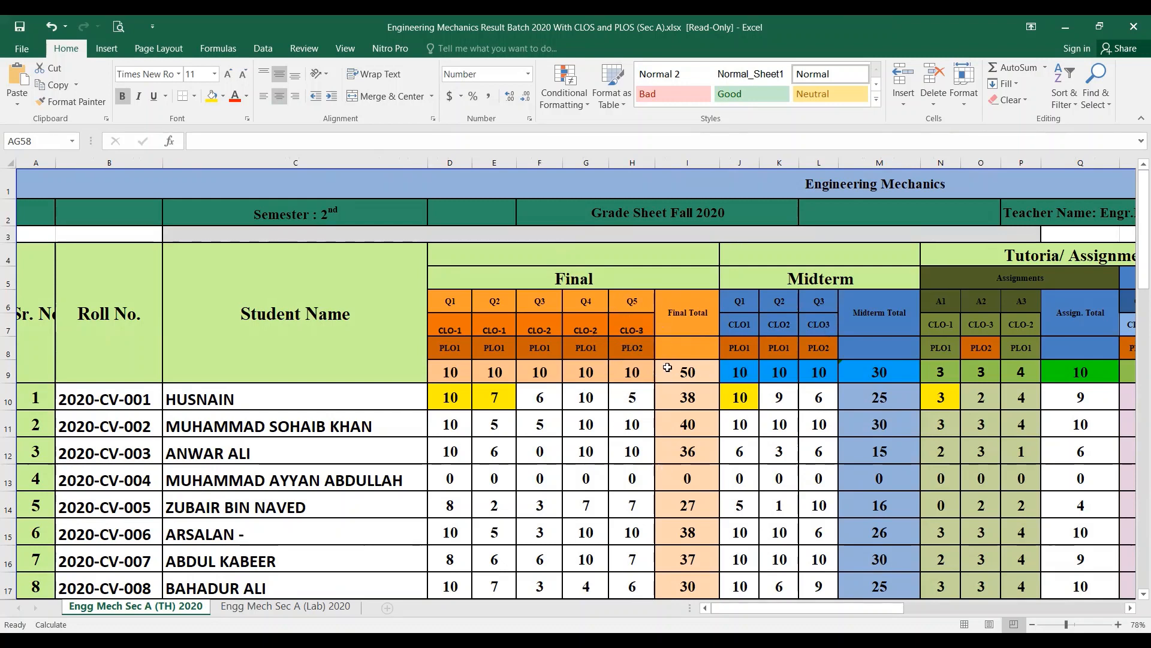
{"action": "scroll", "coordinate": [713, 284], "scroll_direction": "right", "scroll_amount": 3}
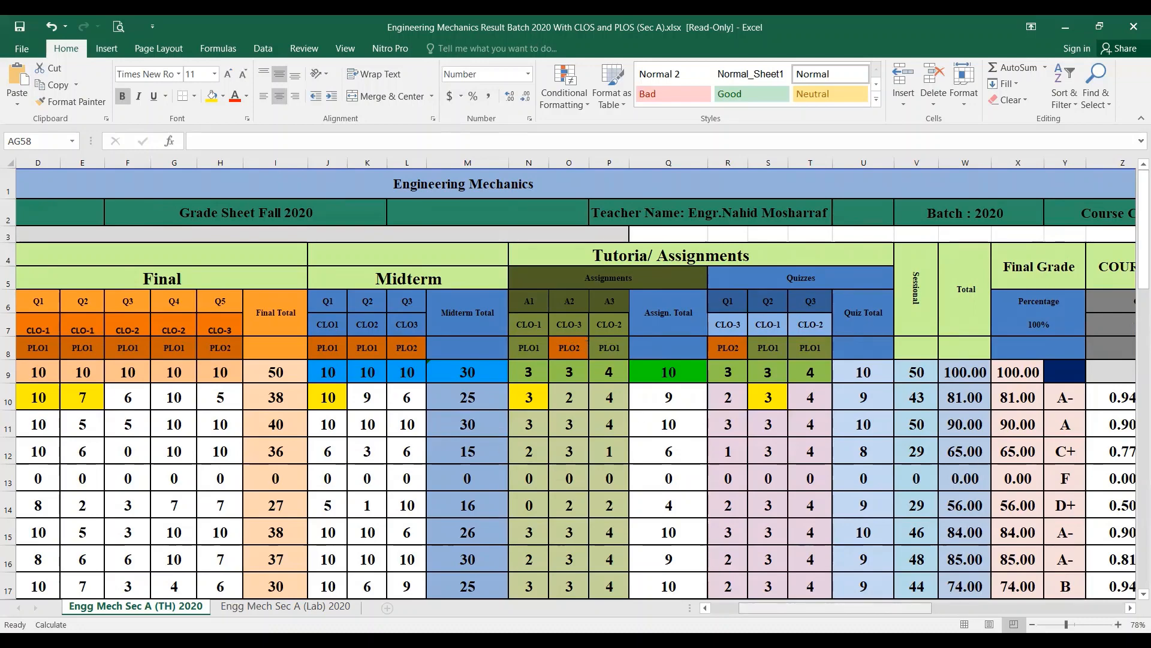
{"action": "left_click_drag", "start_coordinate": [779, 608], "coordinate": [750, 608]}
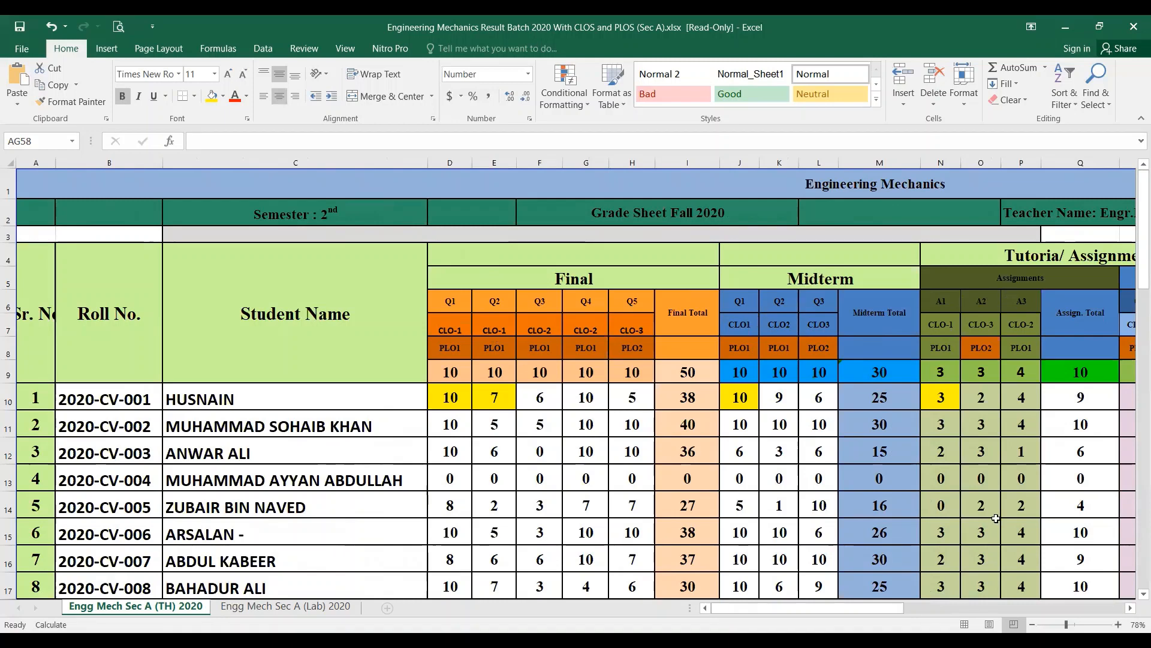
{"action": "left_click_drag", "start_coordinate": [868, 606], "coordinate": [906, 611]}
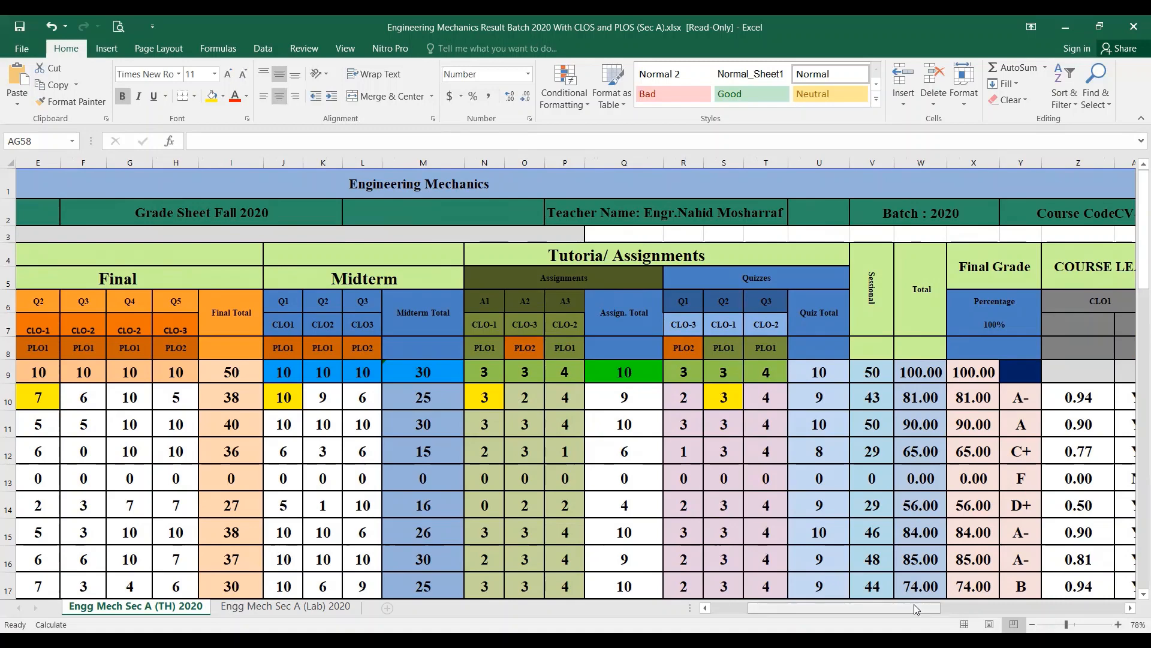
{"action": "left_click_drag", "start_coordinate": [909, 603], "coordinate": [1056, 604]}
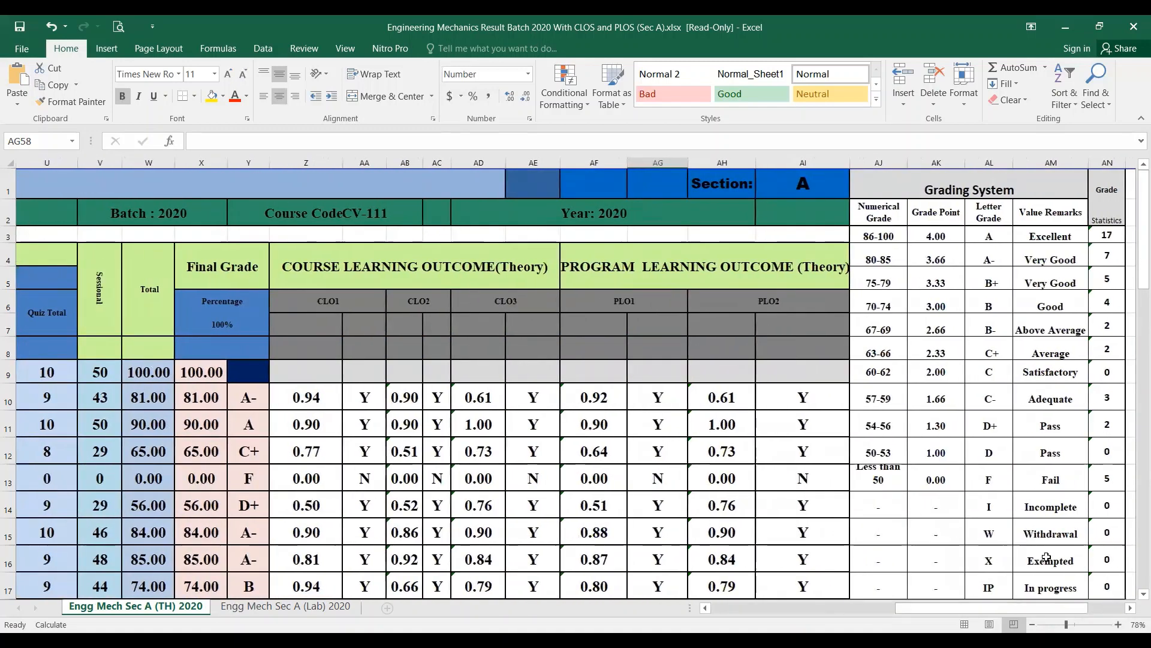
Examine the theory CLO 01 to CLO 03 averages alongside the grading table and the CLO/PLO mapping of the final, midterm and assignment marks.
{"action": "scroll", "coordinate": [1046, 557], "scroll_direction": "down", "scroll_amount": 4}
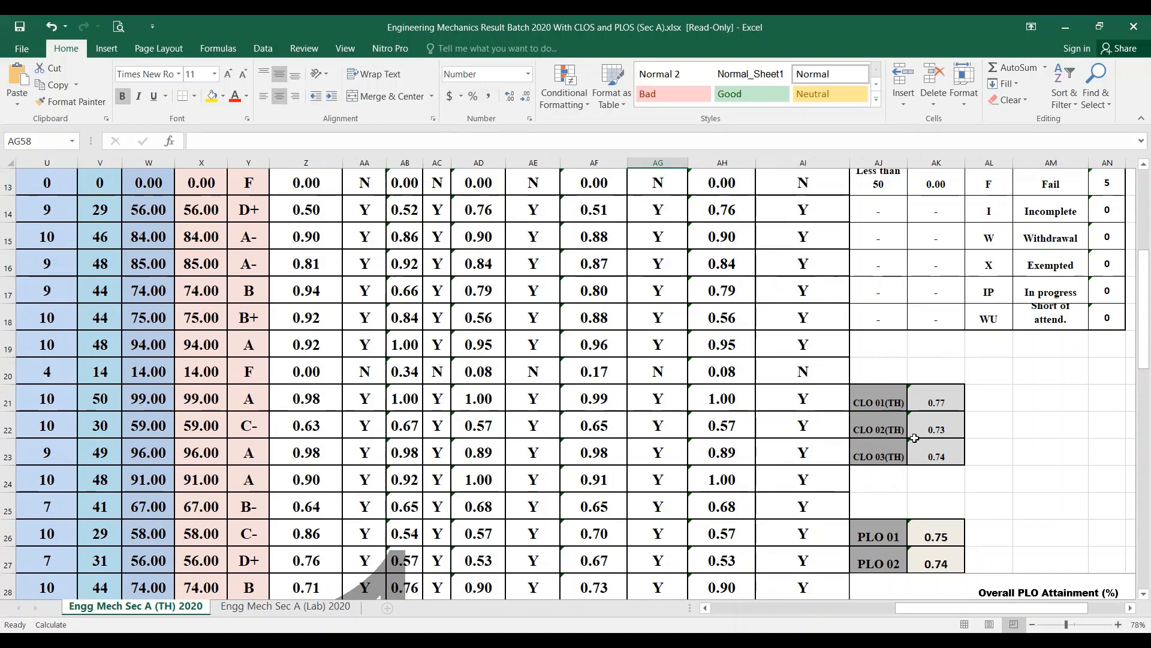
{"action": "left_click_drag", "start_coordinate": [937, 406], "coordinate": [936, 456]}
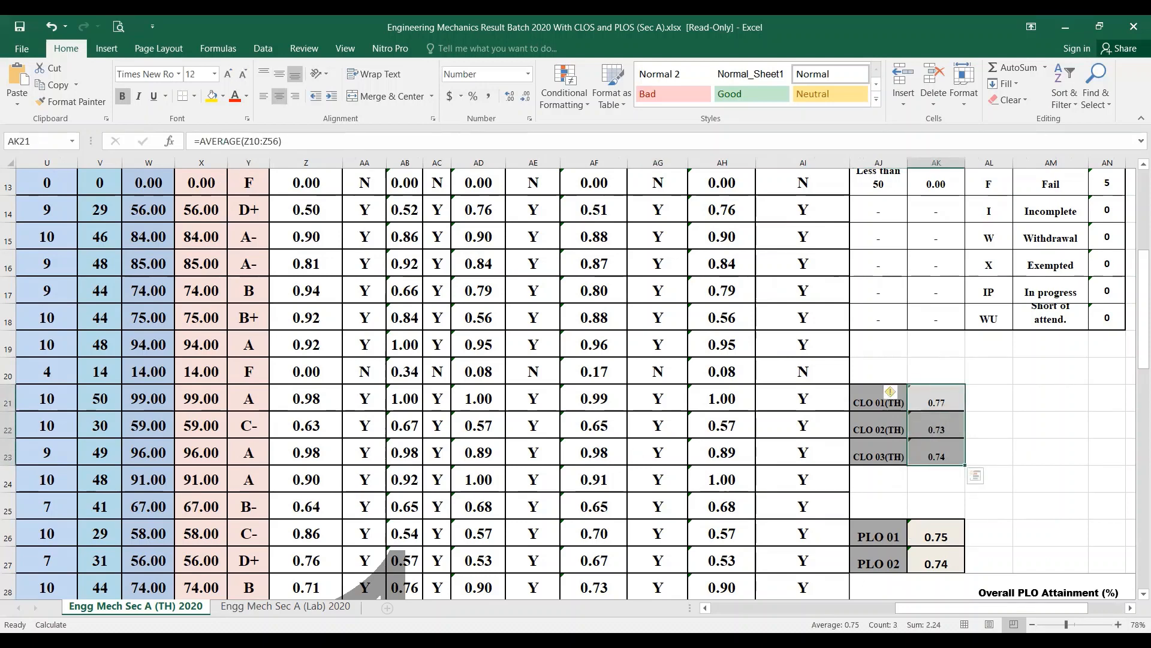
{"action": "left_click_drag", "start_coordinate": [911, 611], "coordinate": [882, 610]}
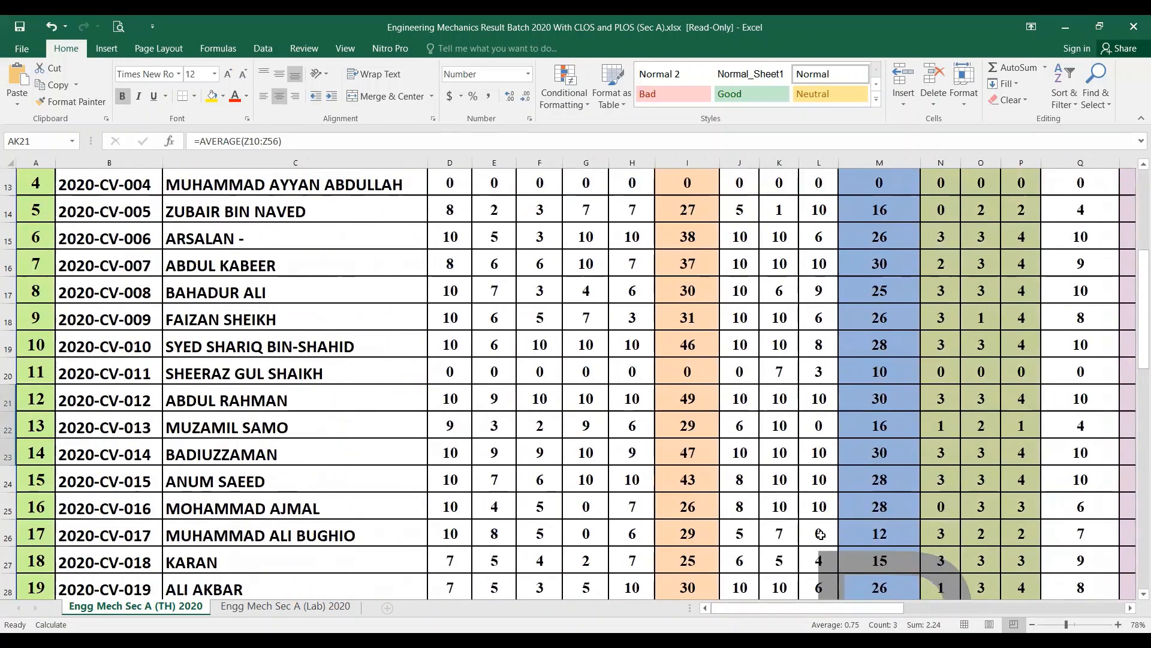
{"action": "scroll", "coordinate": [902, 565], "scroll_direction": "up", "scroll_amount": 4}
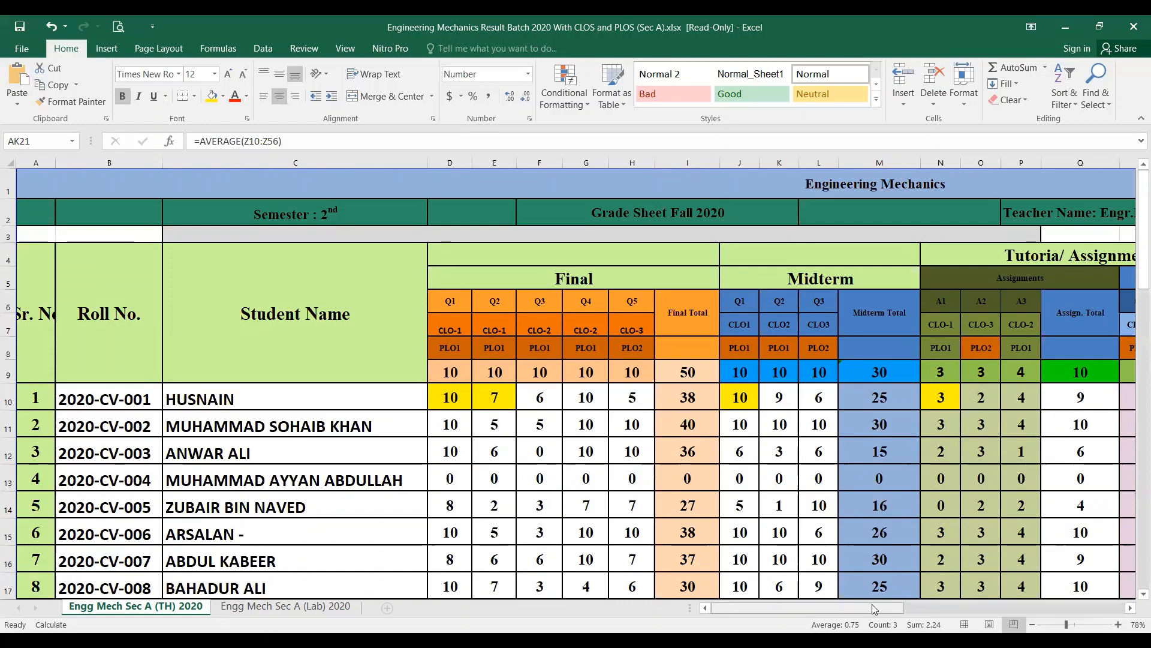
{"action": "left_click_drag", "start_coordinate": [875, 609], "coordinate": [1066, 608]}
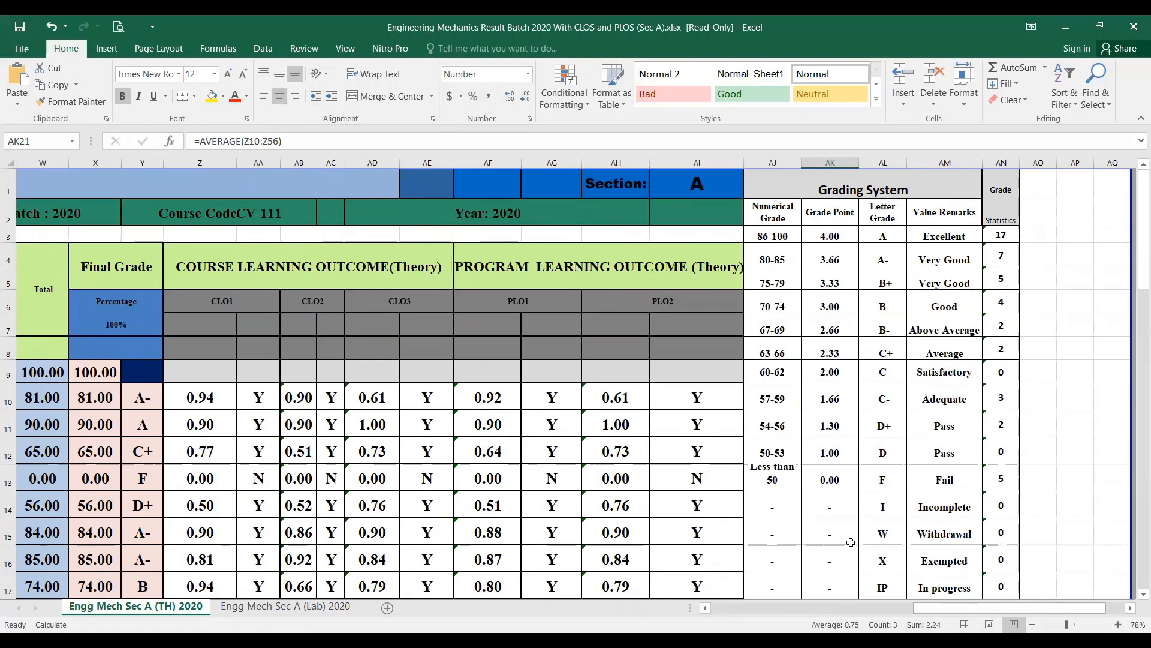
{"action": "scroll", "coordinate": [848, 545], "scroll_direction": "down", "scroll_amount": 1}
{"action": "scroll", "coordinate": [849, 546], "scroll_direction": "down", "scroll_amount": 2}
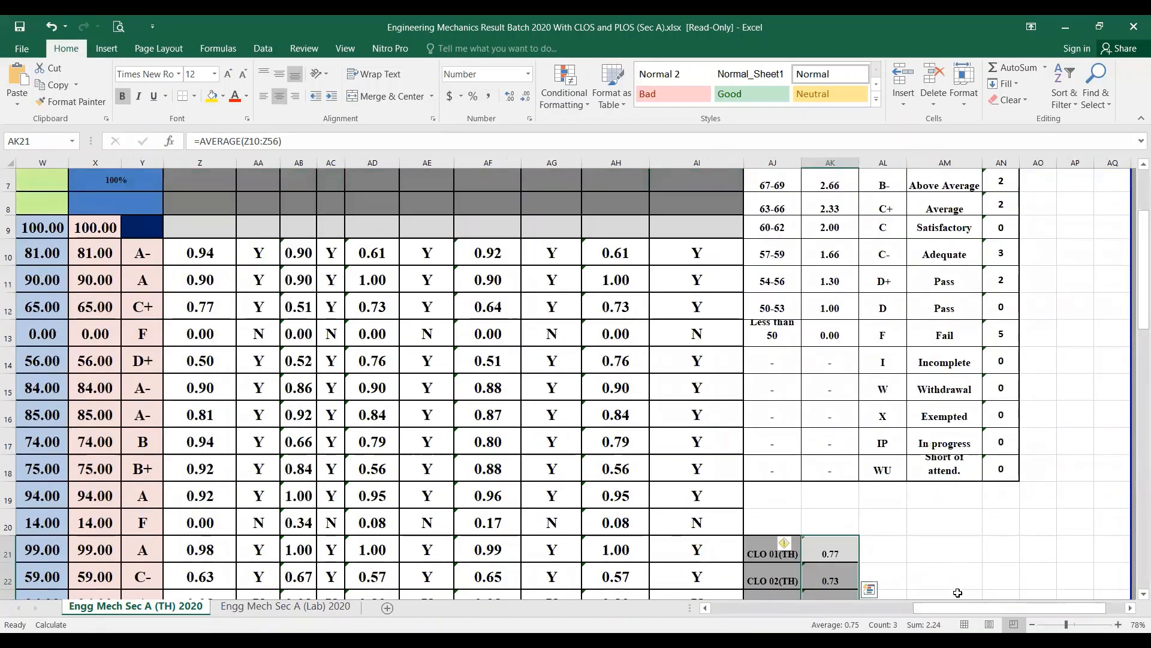
{"action": "left_click_drag", "start_coordinate": [947, 607], "coordinate": [750, 609]}
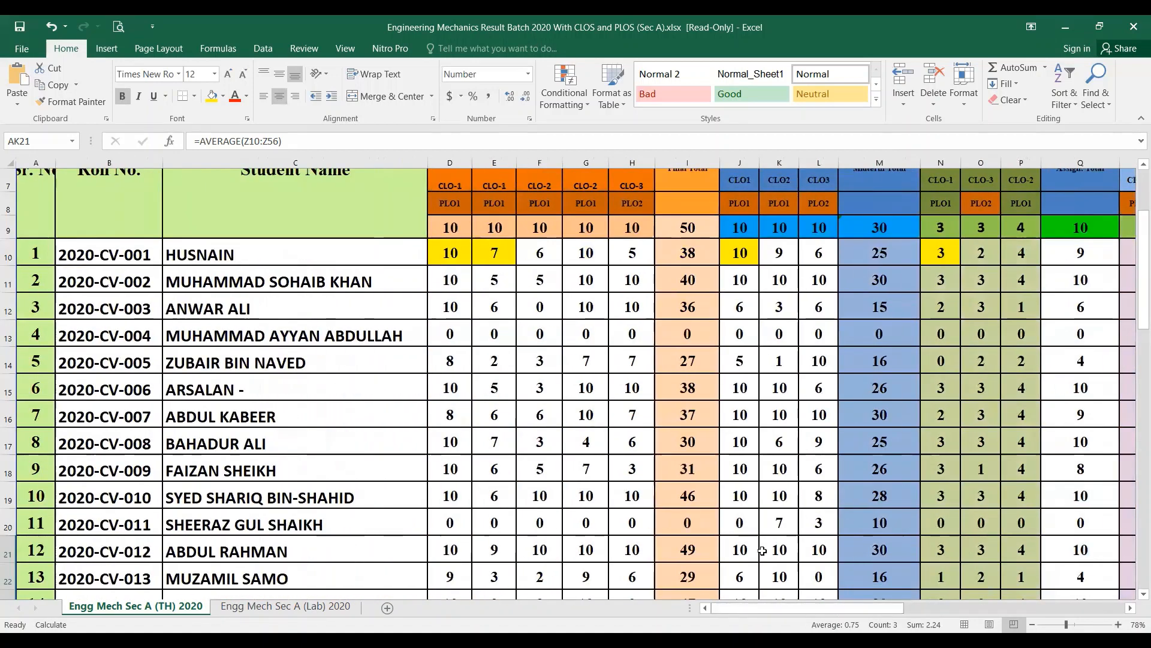
{"action": "scroll", "coordinate": [803, 552], "scroll_direction": "up", "scroll_amount": 2}
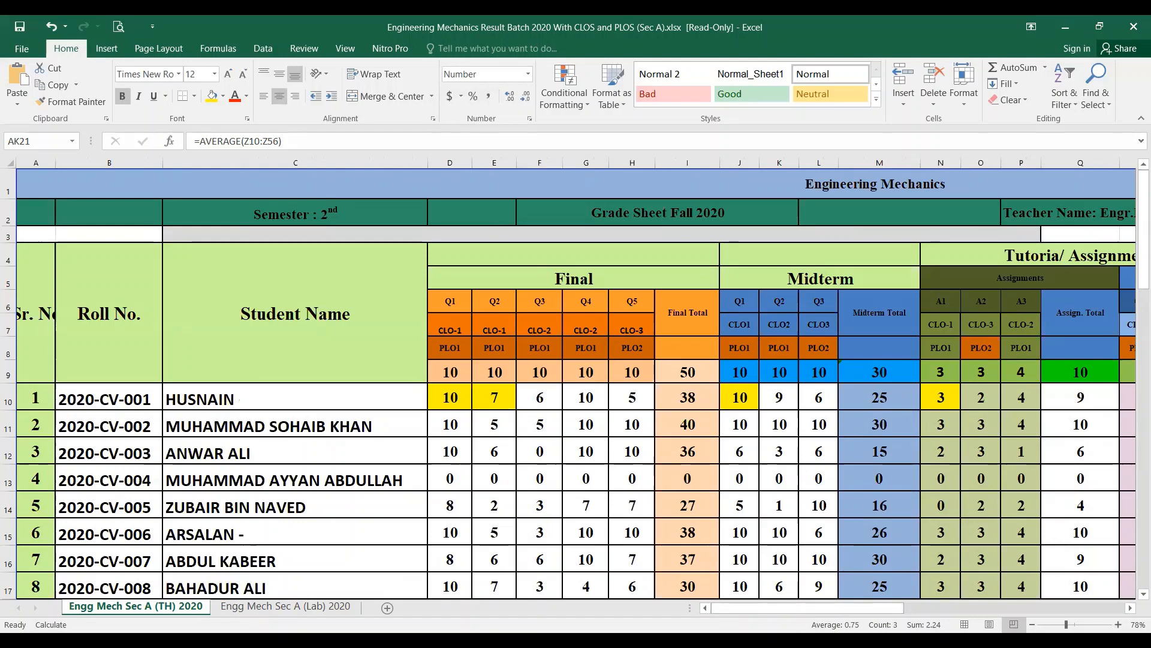
{"action": "scroll", "coordinate": [1040, 584], "scroll_direction": "right", "scroll_amount": 10}
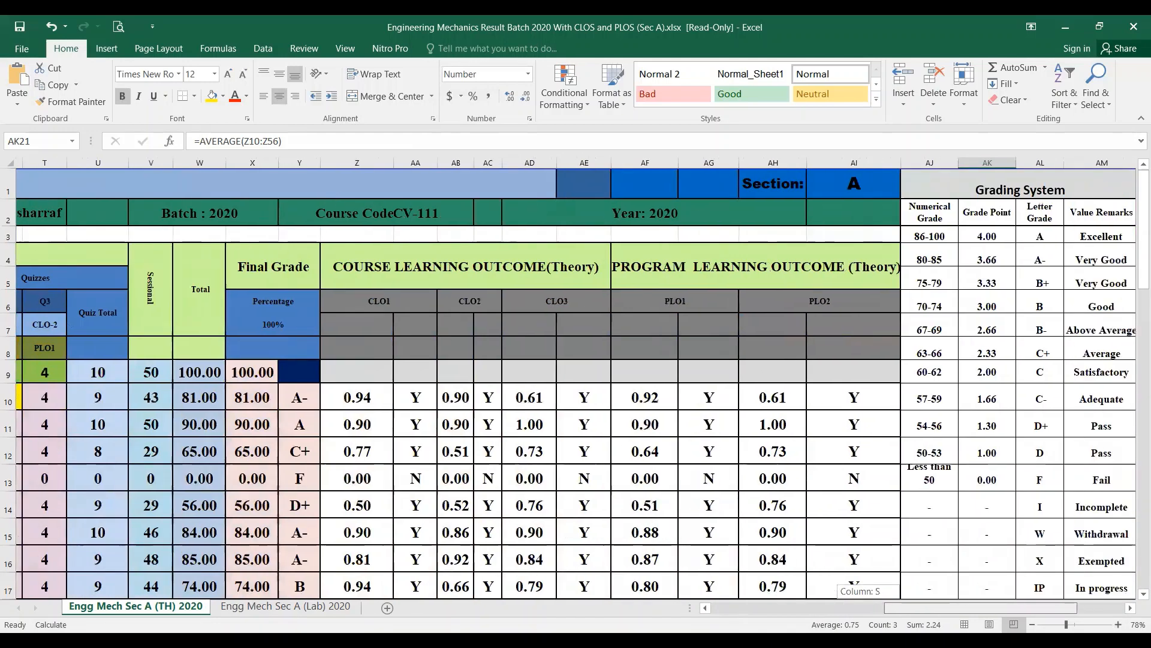
{"action": "scroll", "coordinate": [781, 475], "scroll_direction": "down", "scroll_amount": 4}
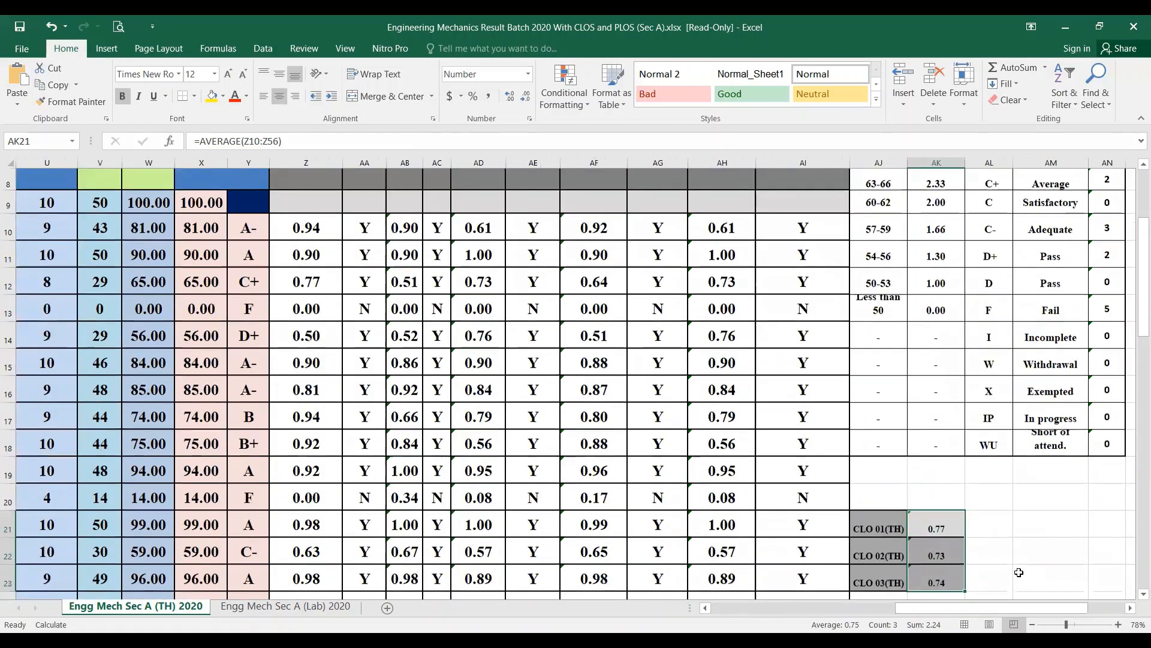